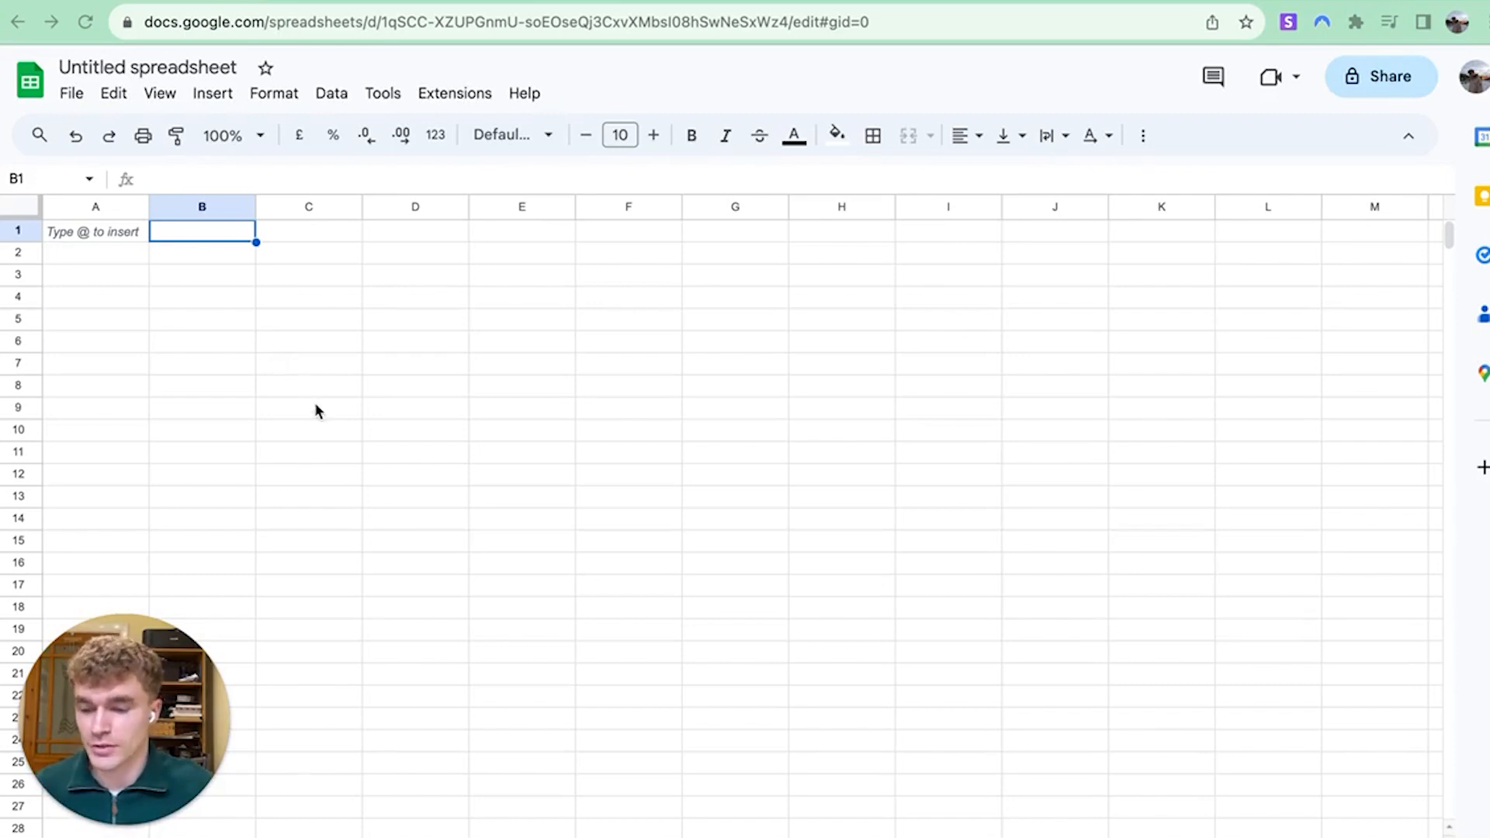
Enter the headers Business Name, Owner Name, First NAme and Last Name in A1:D1
{"action": "double_click", "coordinate": [103, 242]}
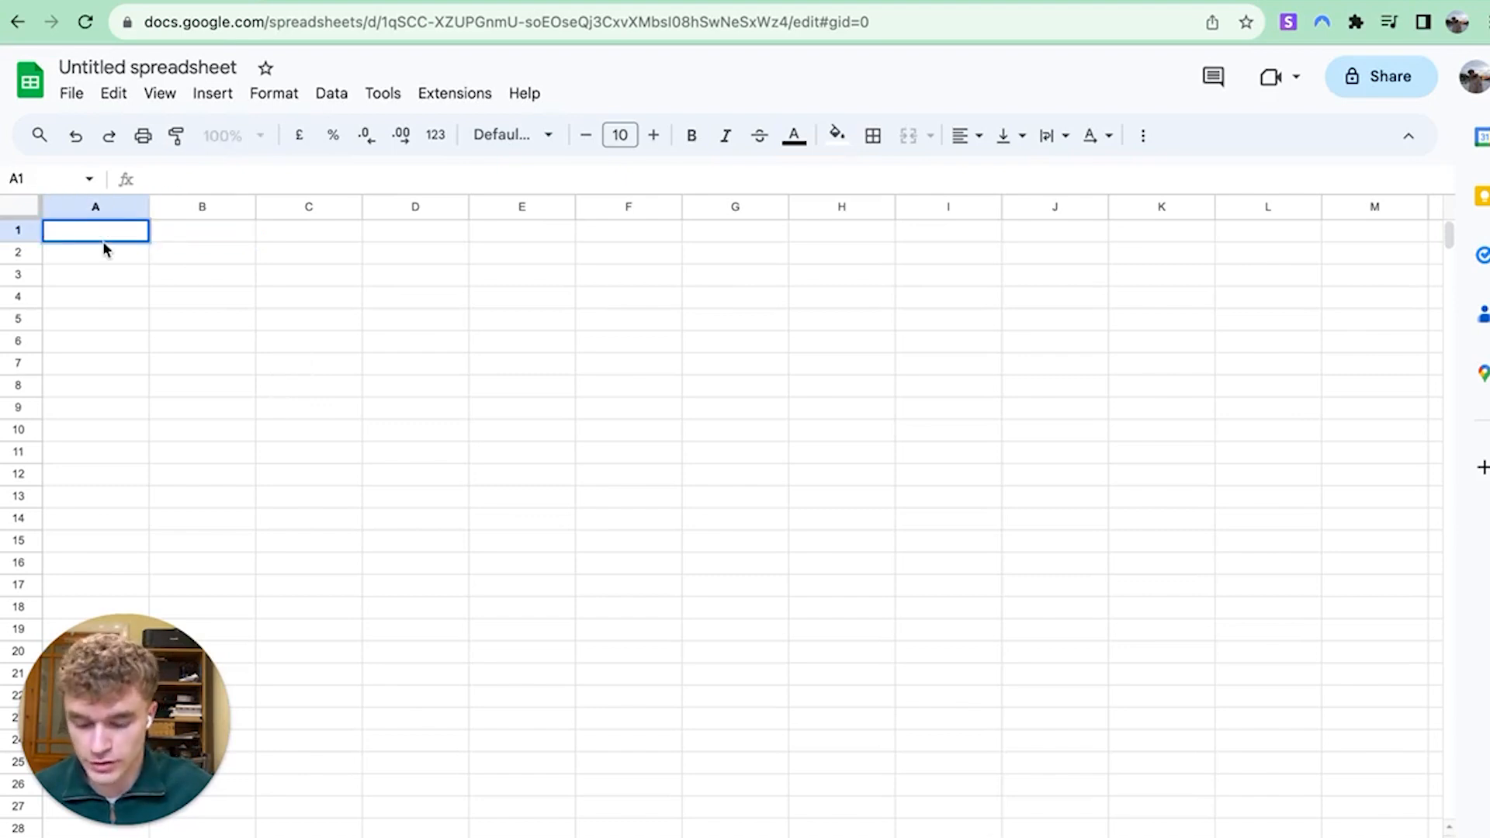
{"action": "type", "text": "Business Name"}
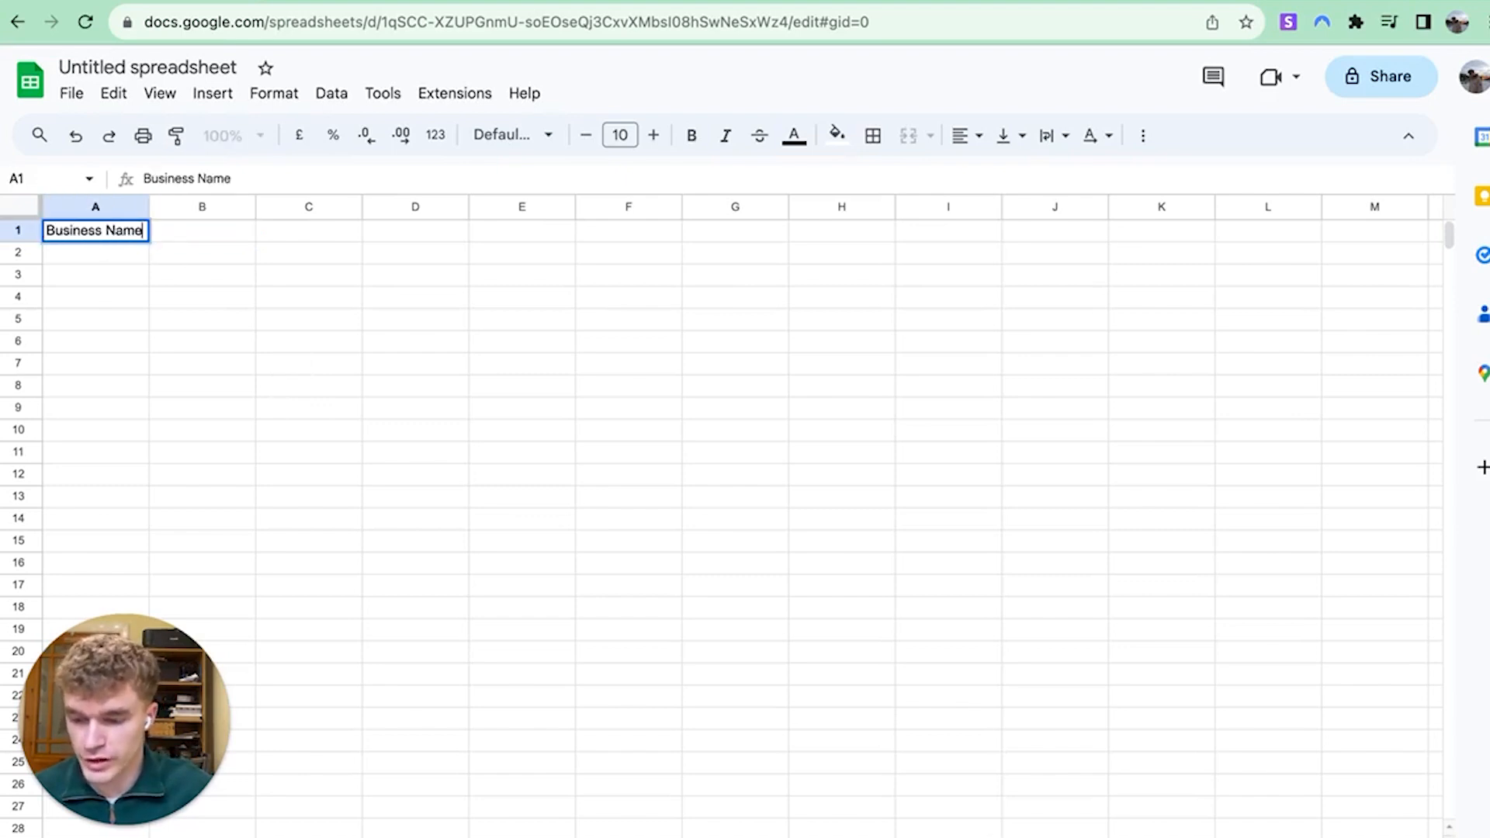
{"action": "key", "text": "Tab"}
{"action": "type", "text": "Owner Name"}
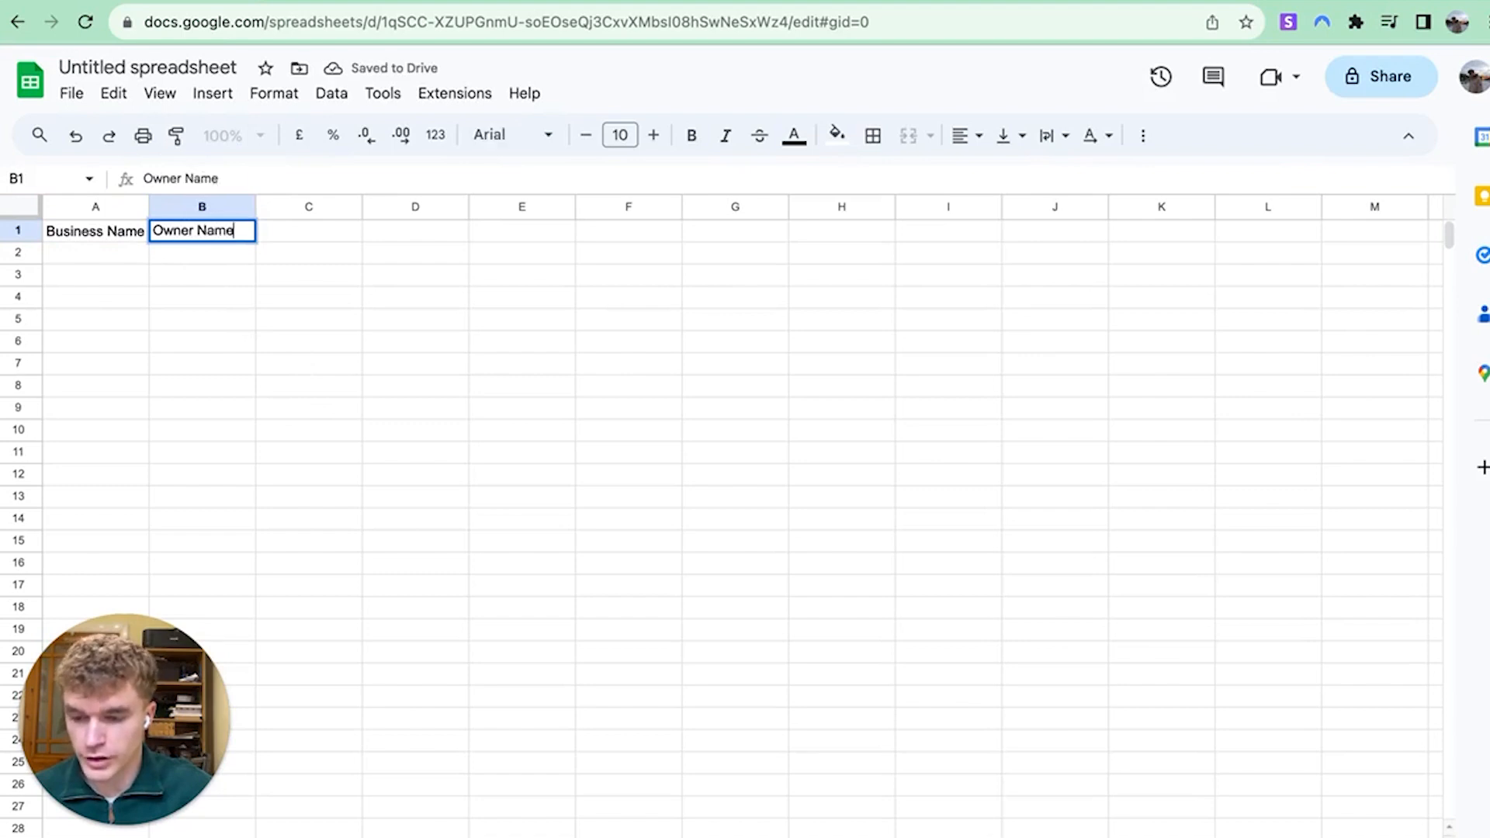
{"action": "key", "text": "Tab"}
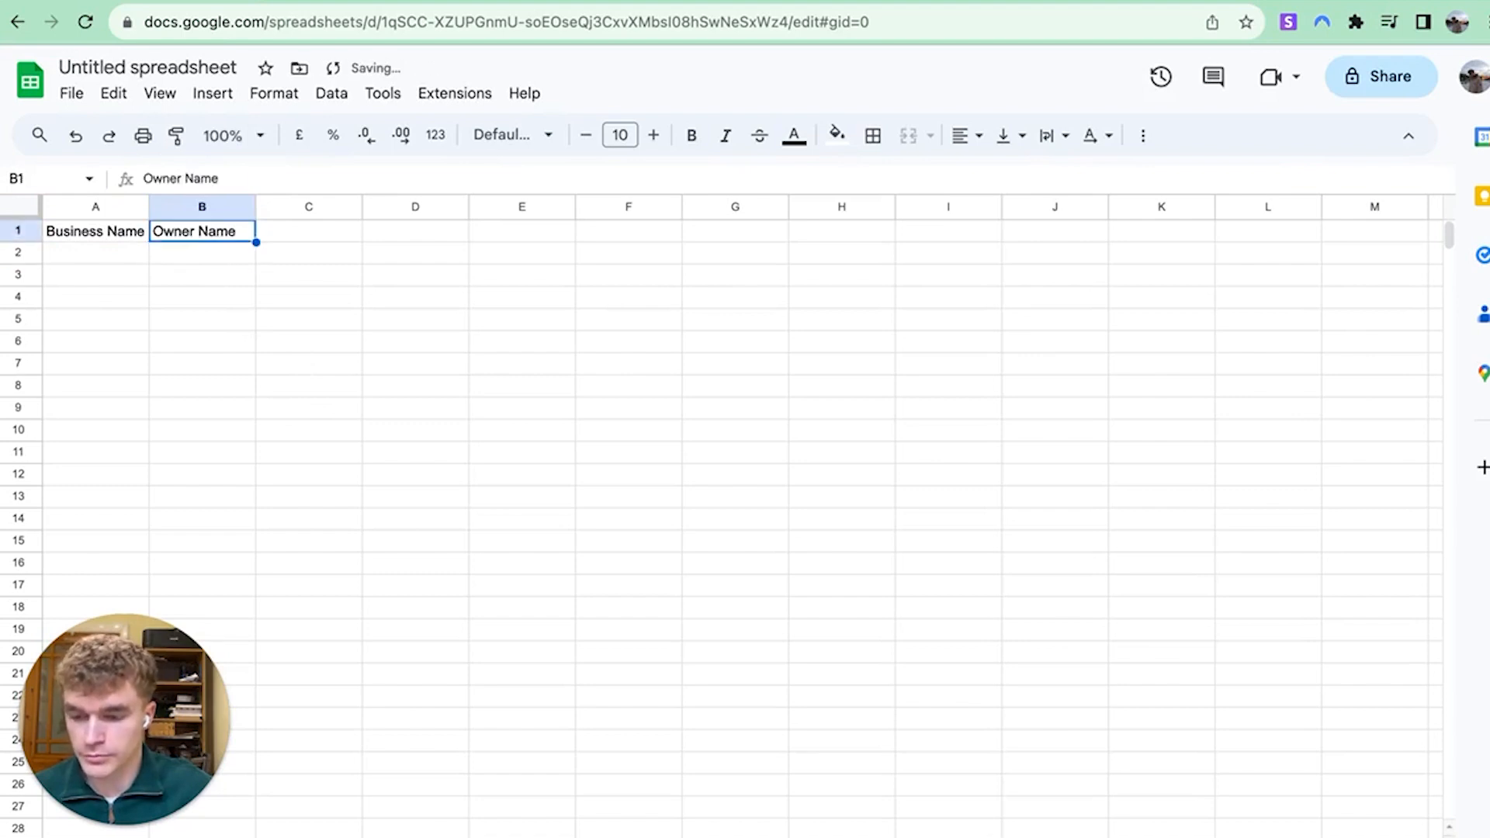
{"action": "type", "text": "First NAme"}
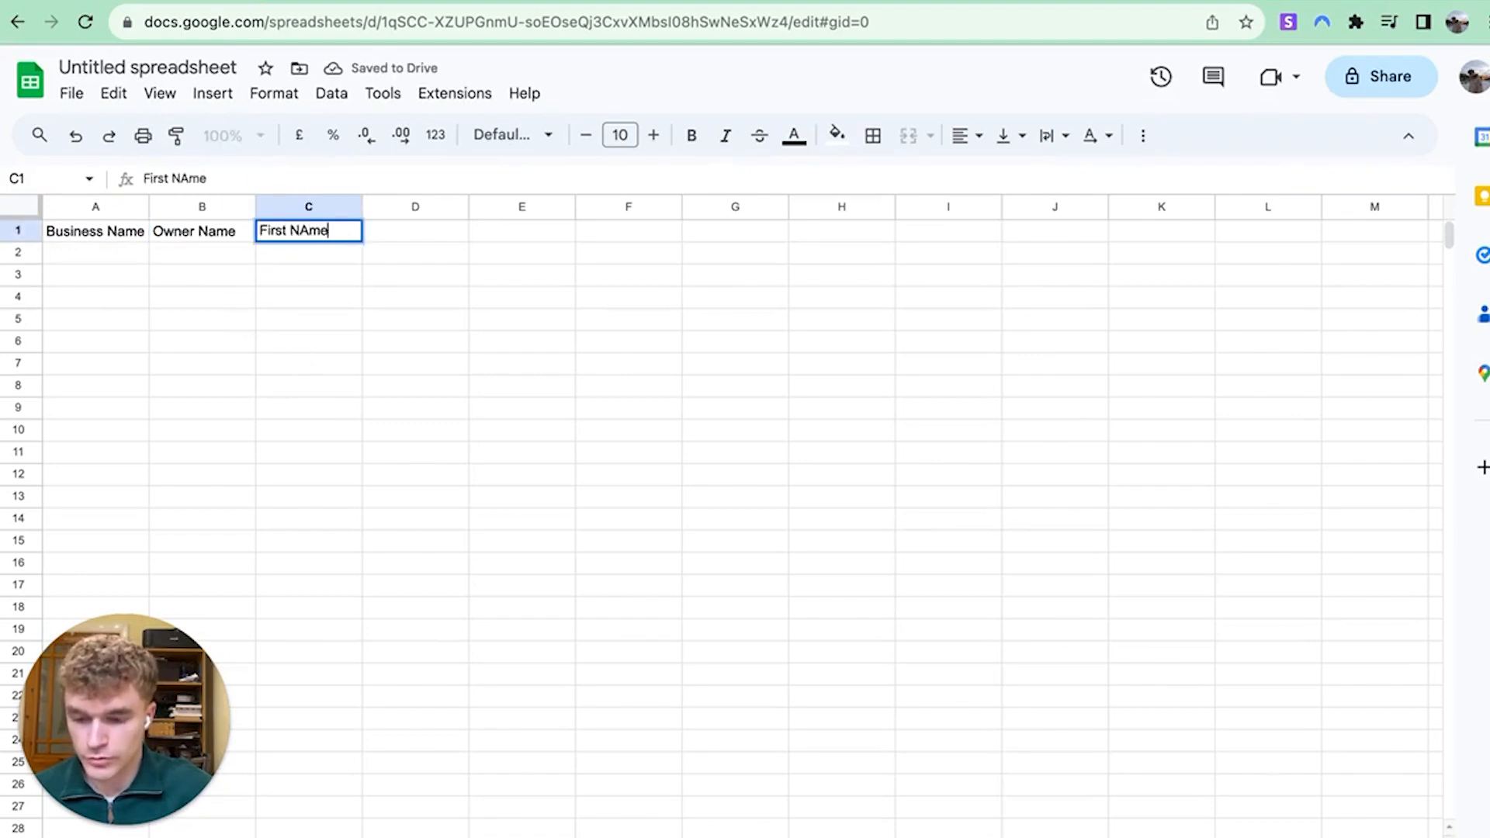
{"action": "key", "text": "Return"}
{"action": "left_click", "coordinate": [415, 232]}
{"action": "type", "text": "L"}
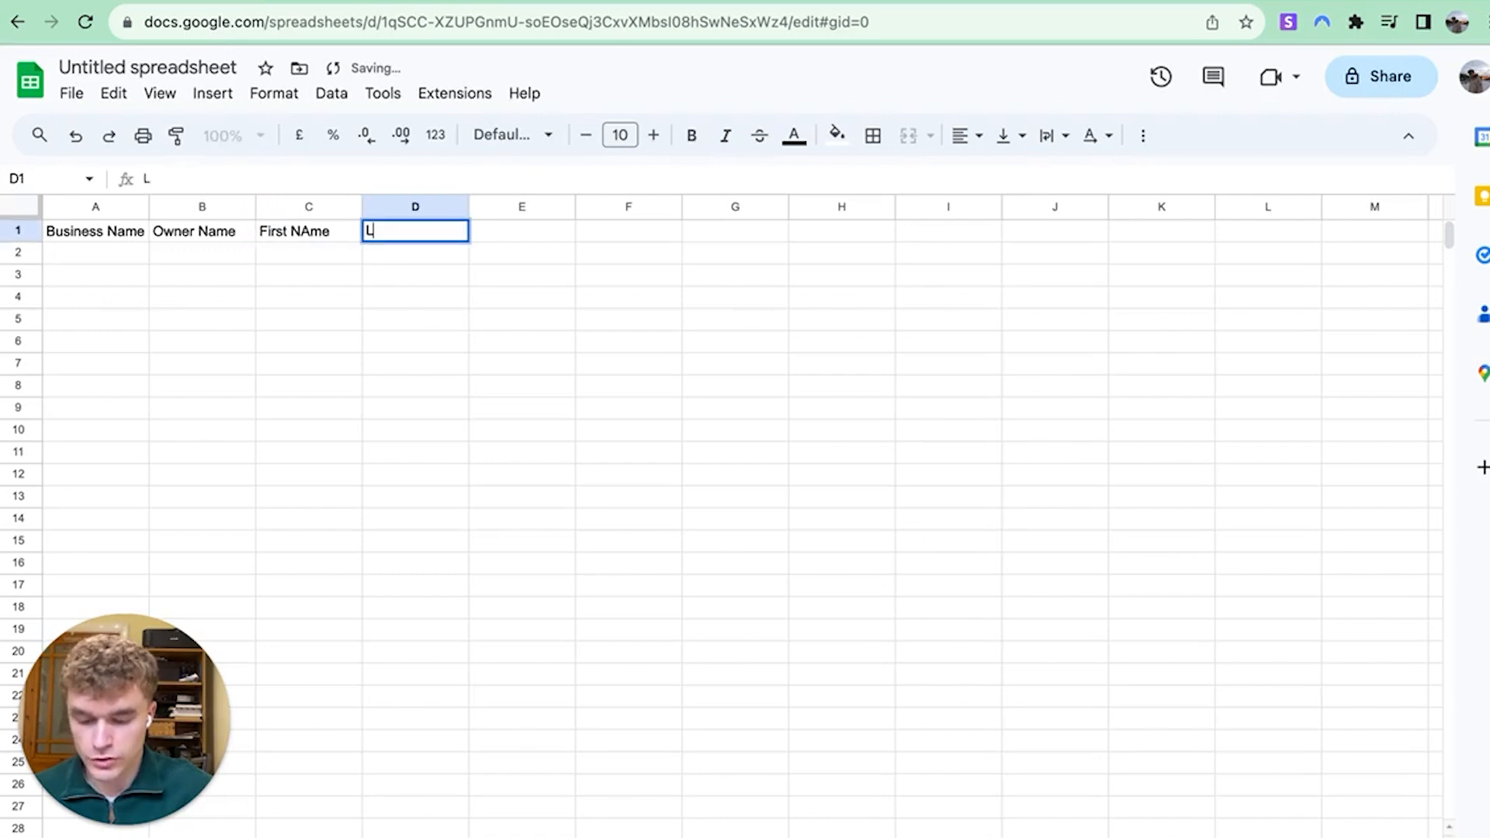
{"action": "type", "text": "ast N"}
{"action": "key", "text": "BackSpace"}
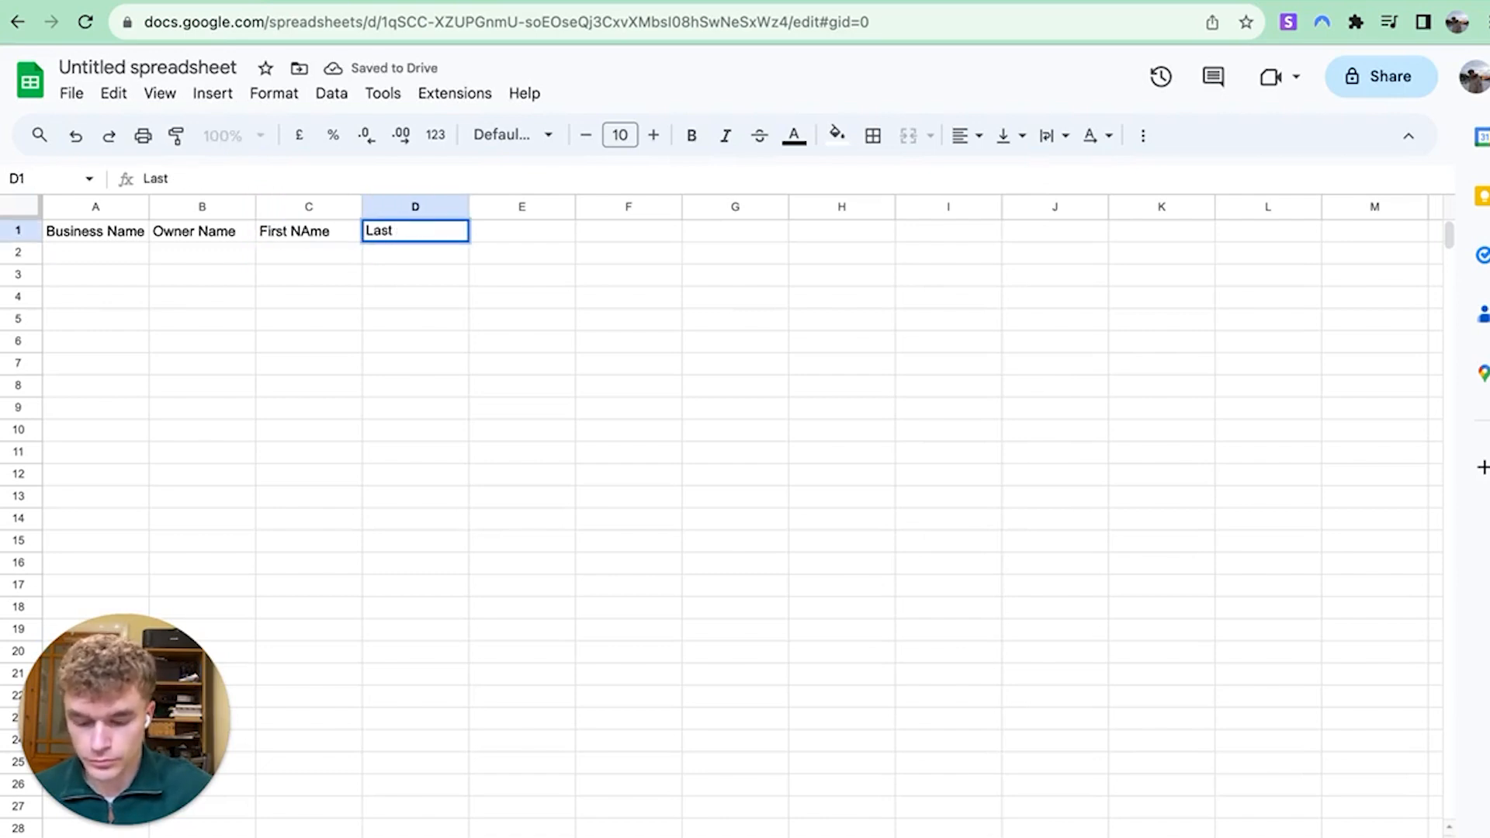
{"action": "type", "text": "Name"}
{"action": "key", "text": "Tab"}
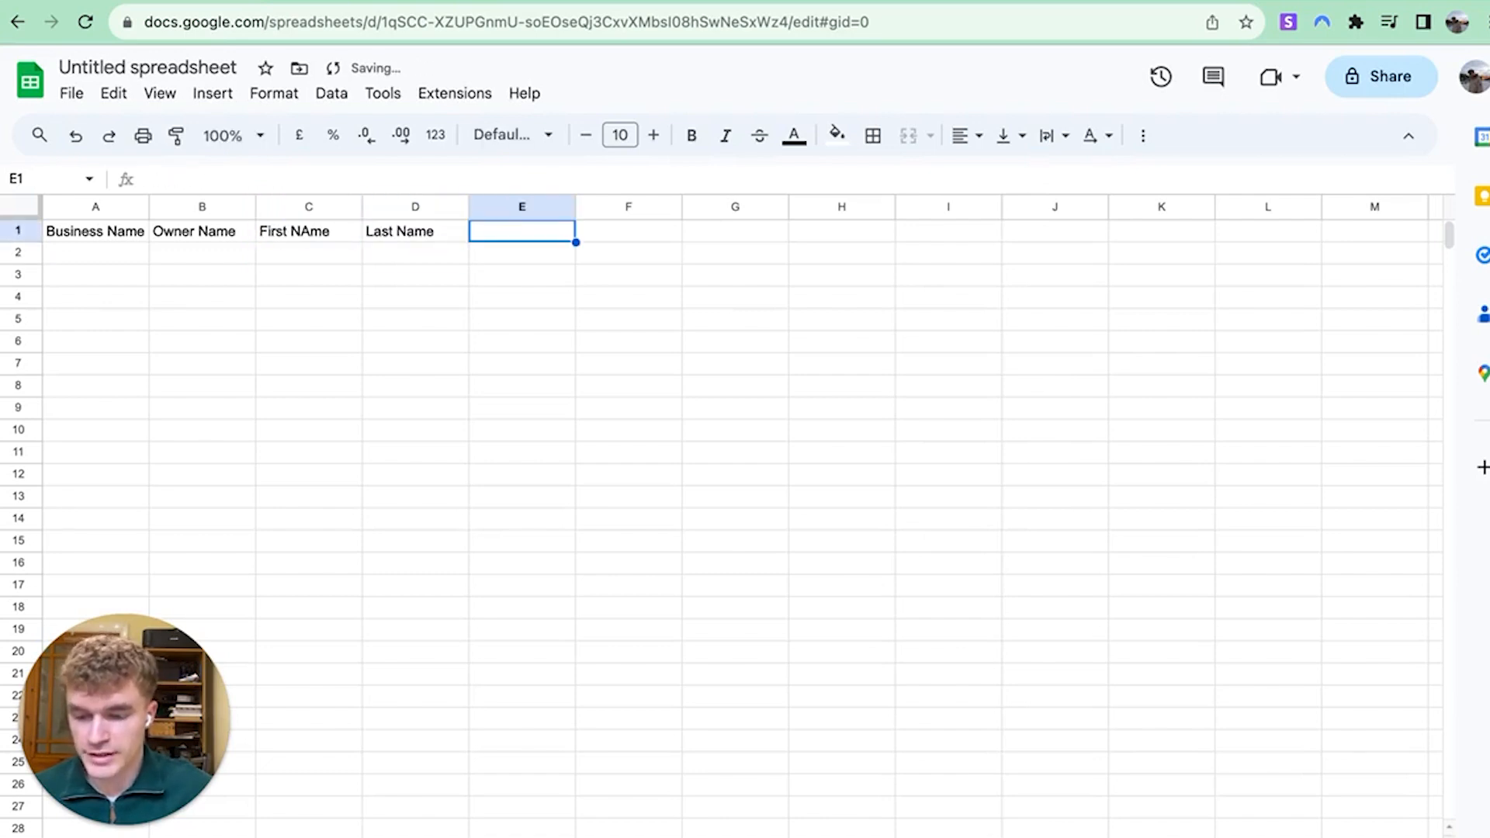
Correct the C1 header from 'First NAme' to 'First Name'
{"action": "left_click", "coordinate": [316, 233]}
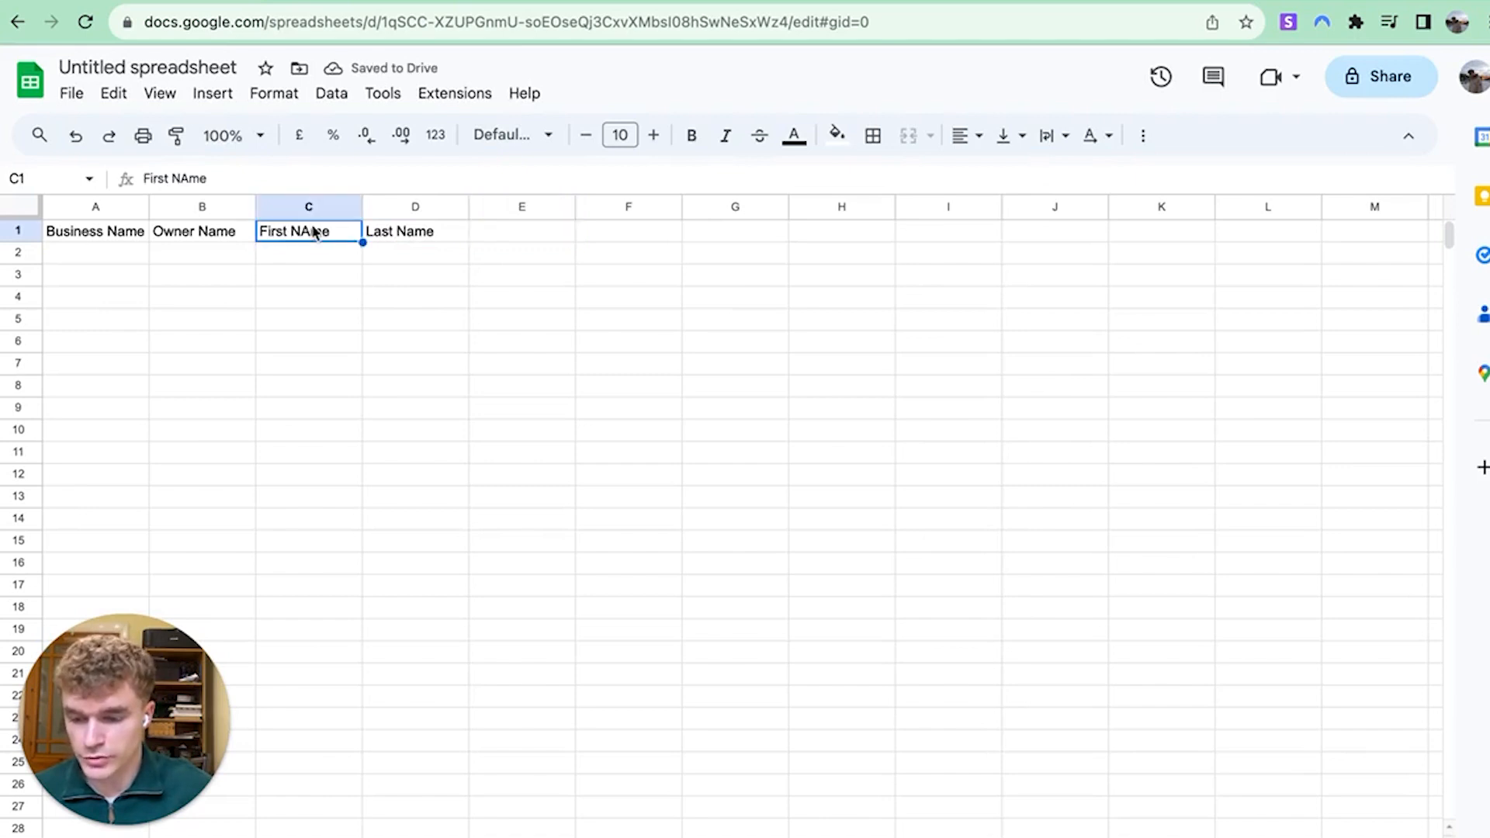
{"action": "double_click", "coordinate": [316, 233]}
{"action": "key", "text": "BackSpace"}
{"action": "type", "text": "a"}
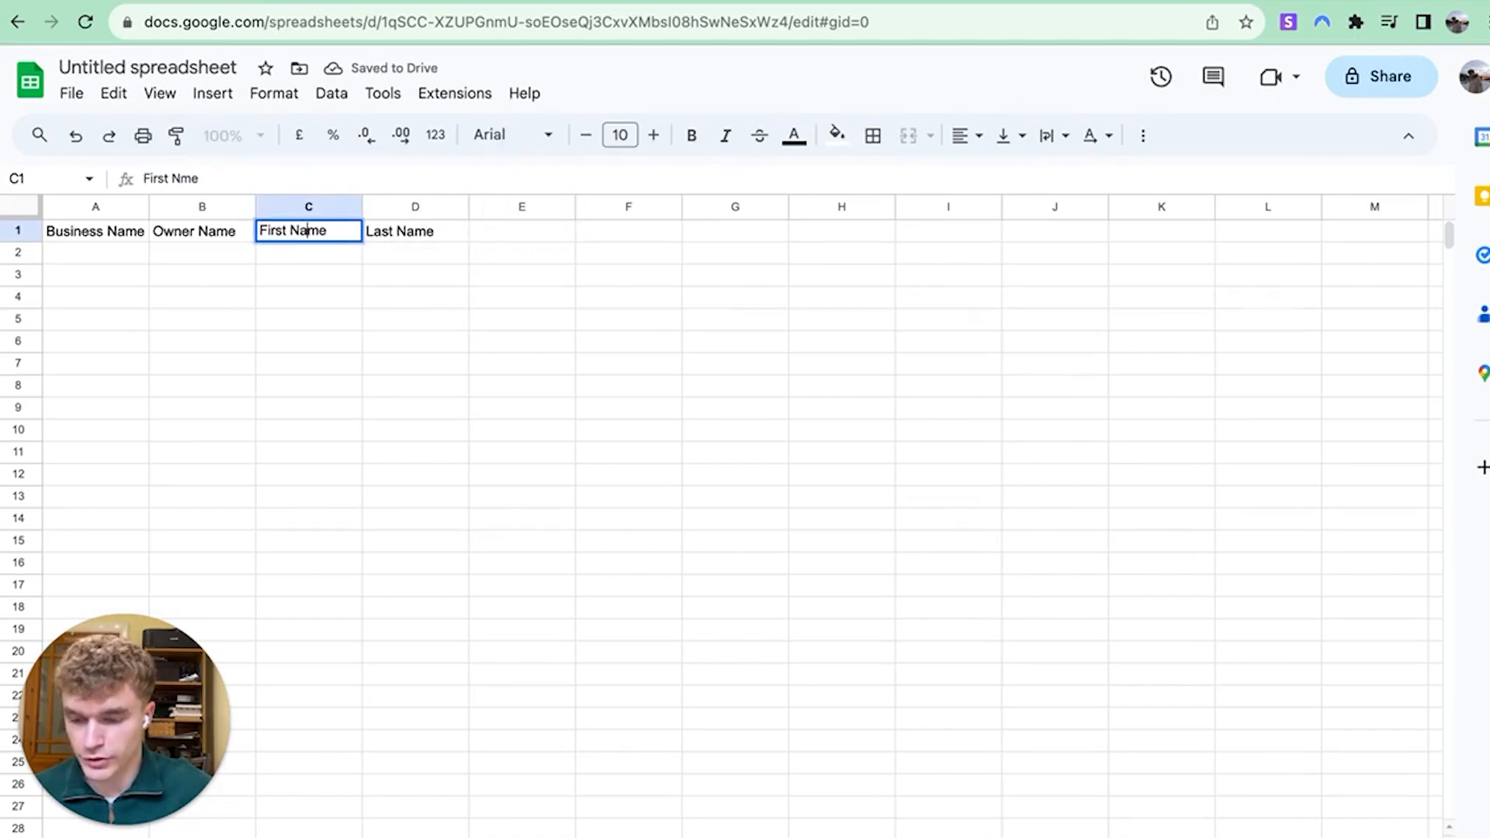
{"action": "key", "text": "Return"}
Add the Email and Website headers in E1 and F1
{"action": "key", "text": "Right"}
{"action": "key", "text": "Right"}
{"action": "key", "text": "Up"}
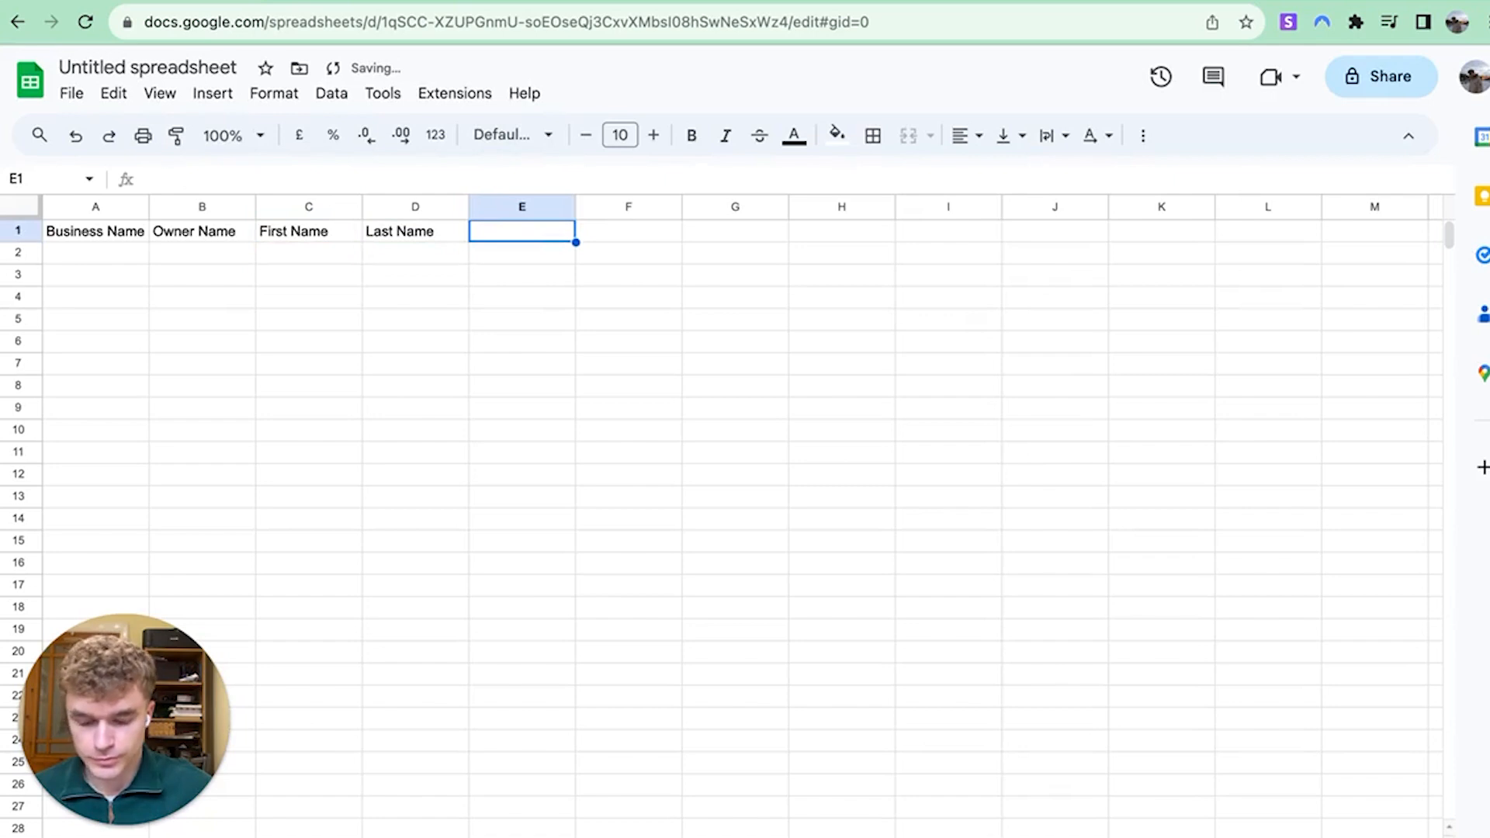
{"action": "type", "text": "Email"}
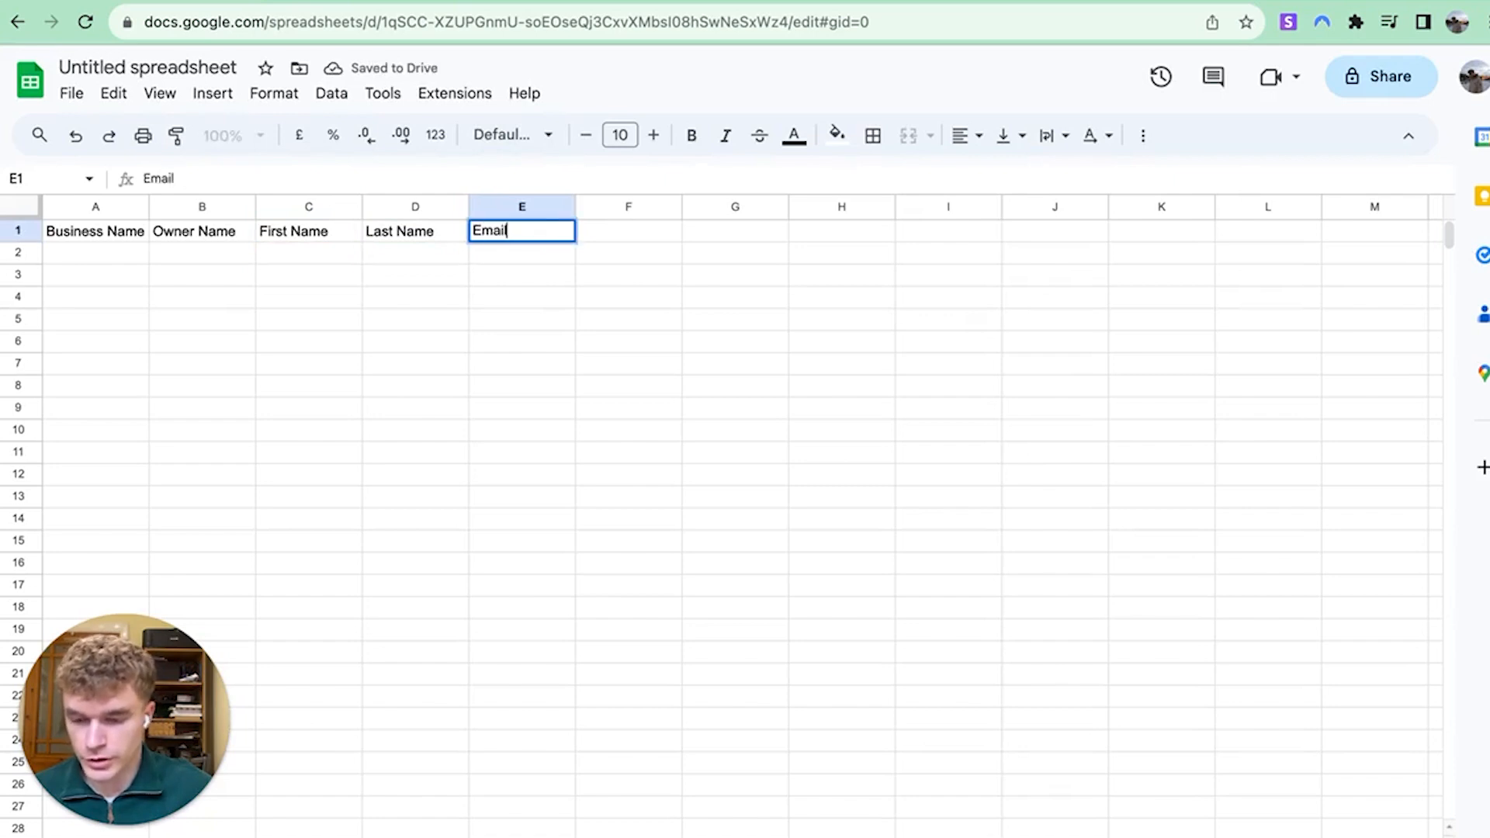
{"action": "key", "text": "Return"}
{"action": "key", "text": "Up"}
{"action": "key", "text": "Right"}
{"action": "type", "text": "Website"}
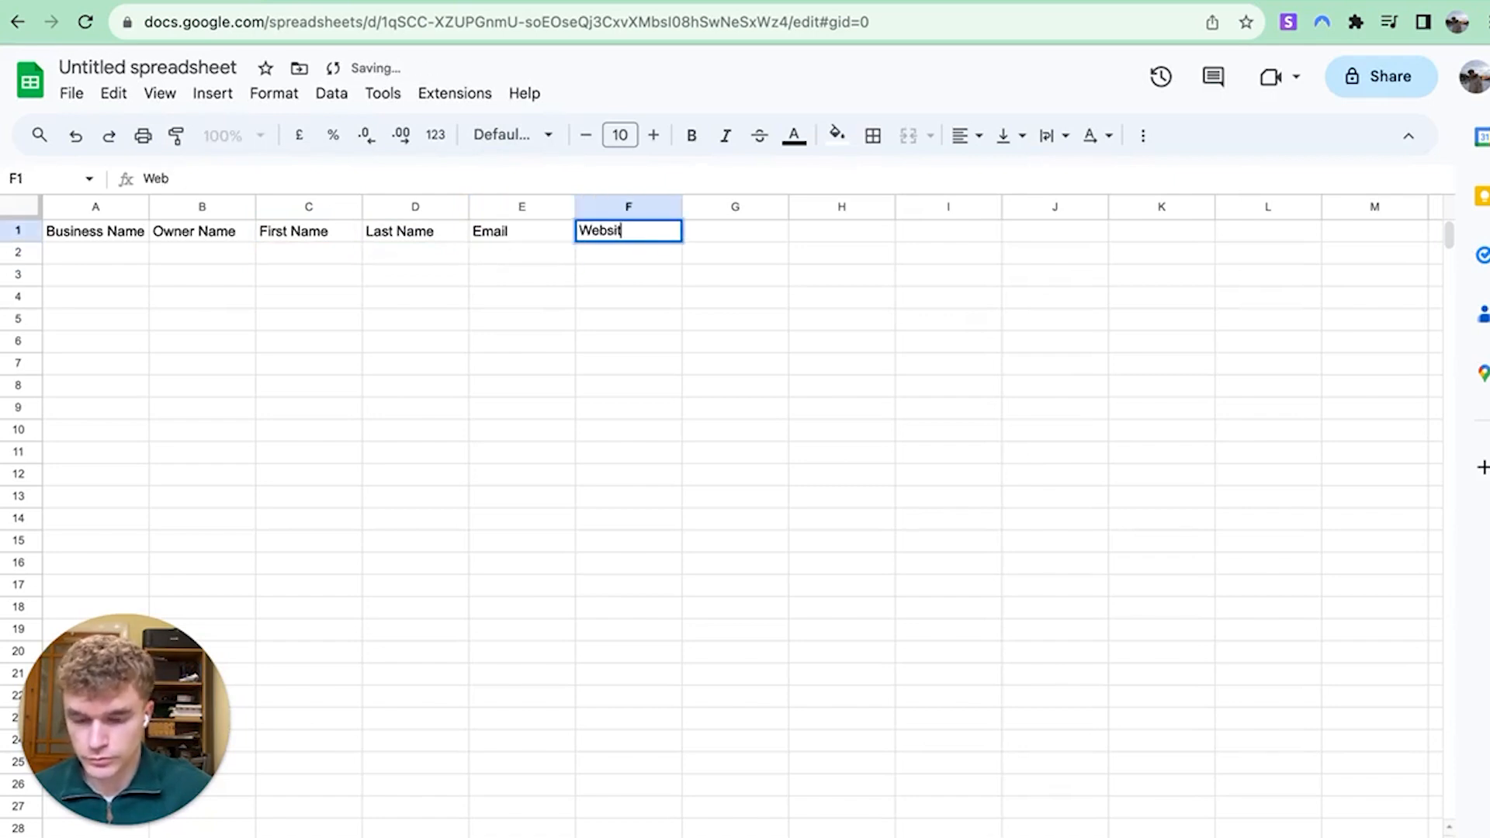
{"action": "key", "text": "Return"}
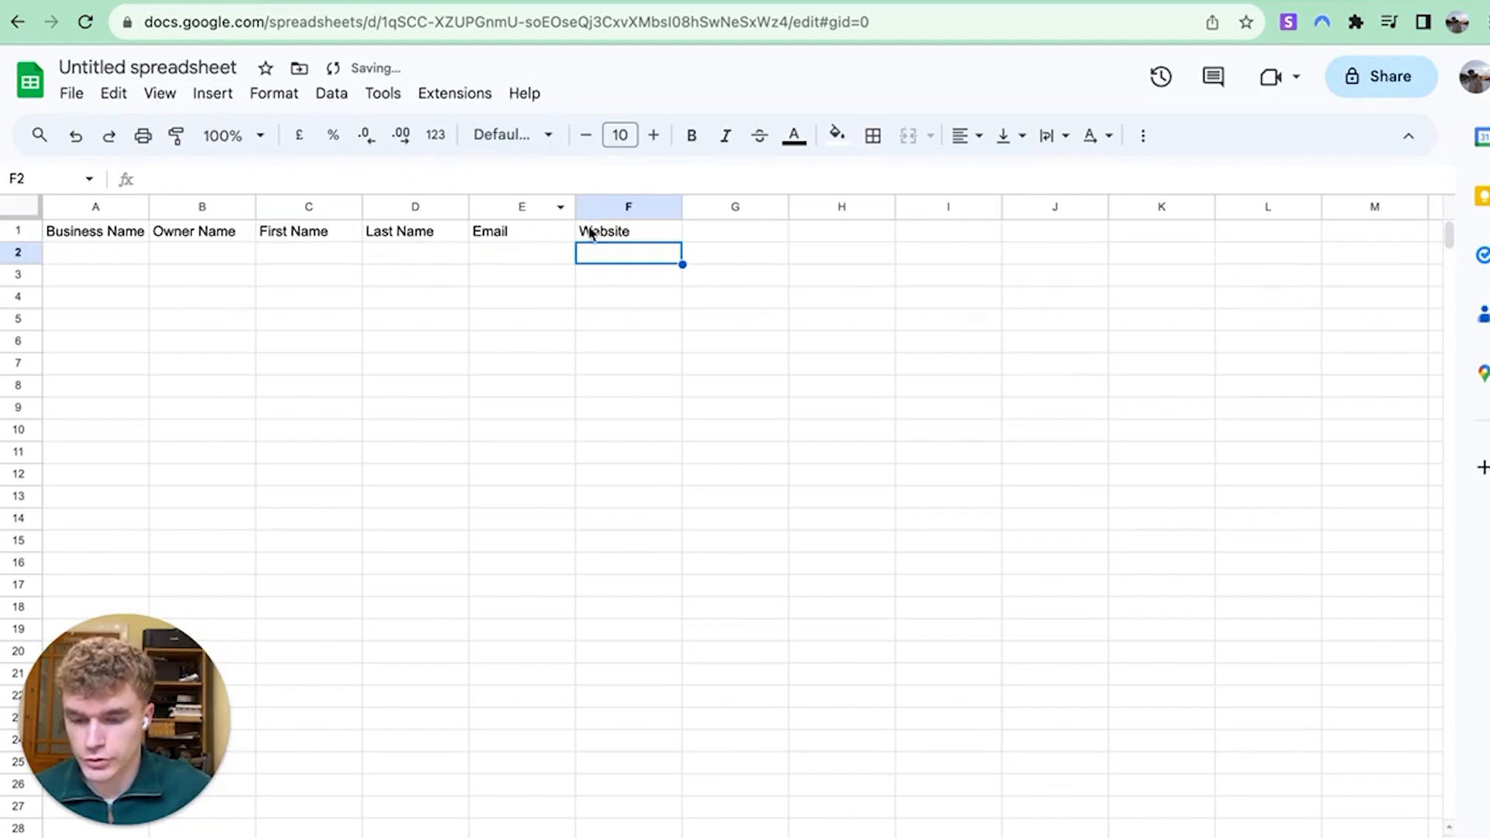
Fill the header cells A1:F1 with green
{"action": "left_click_drag", "start_coordinate": [588, 231], "coordinate": [93, 225]}
{"action": "left_click", "coordinate": [837, 135]}
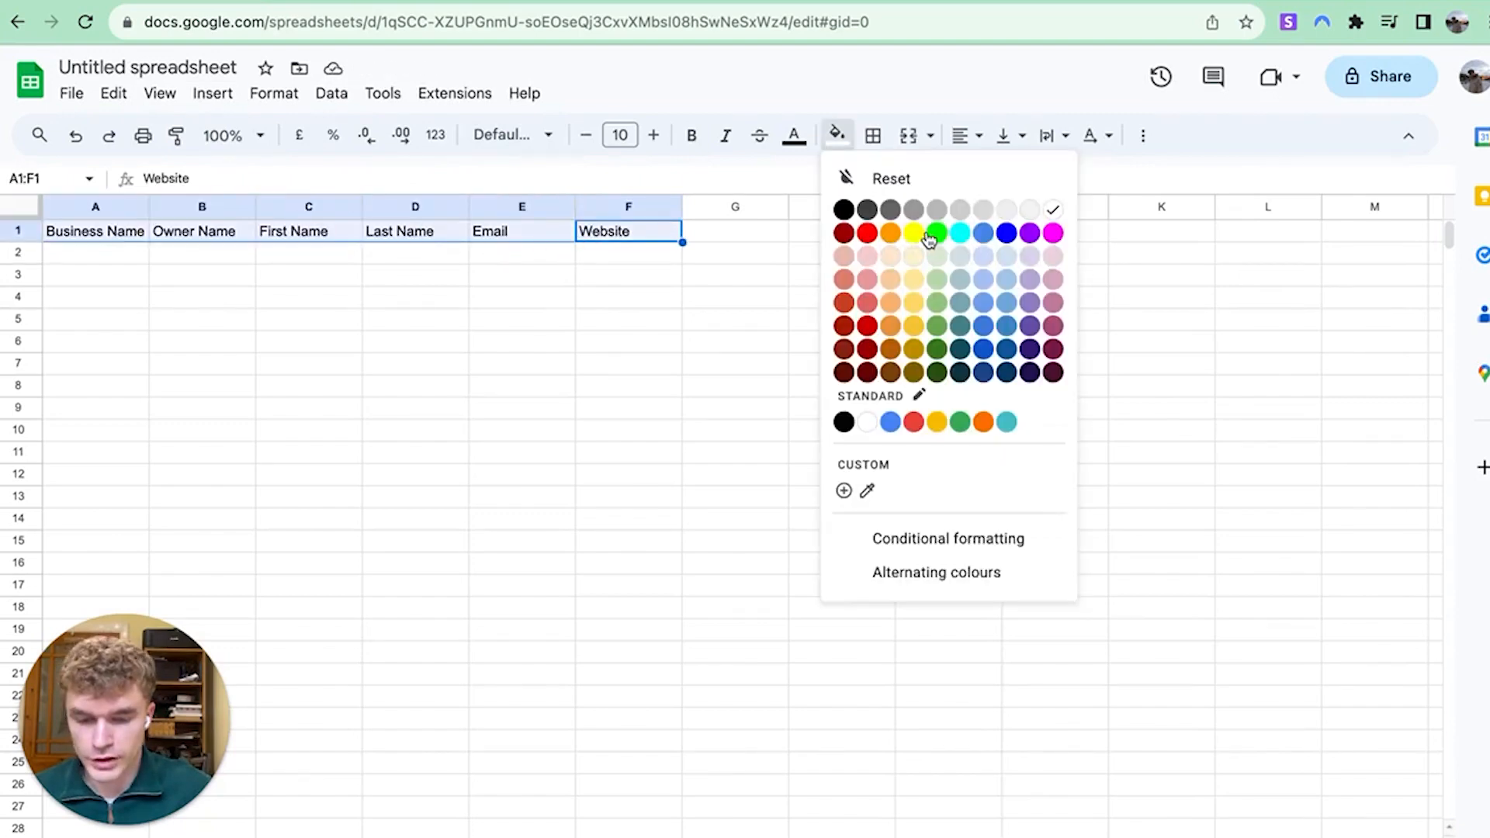
{"action": "left_click", "coordinate": [931, 233]}
{"action": "left_click", "coordinate": [735, 318]}
{"action": "left_click", "coordinate": [330, 232]}
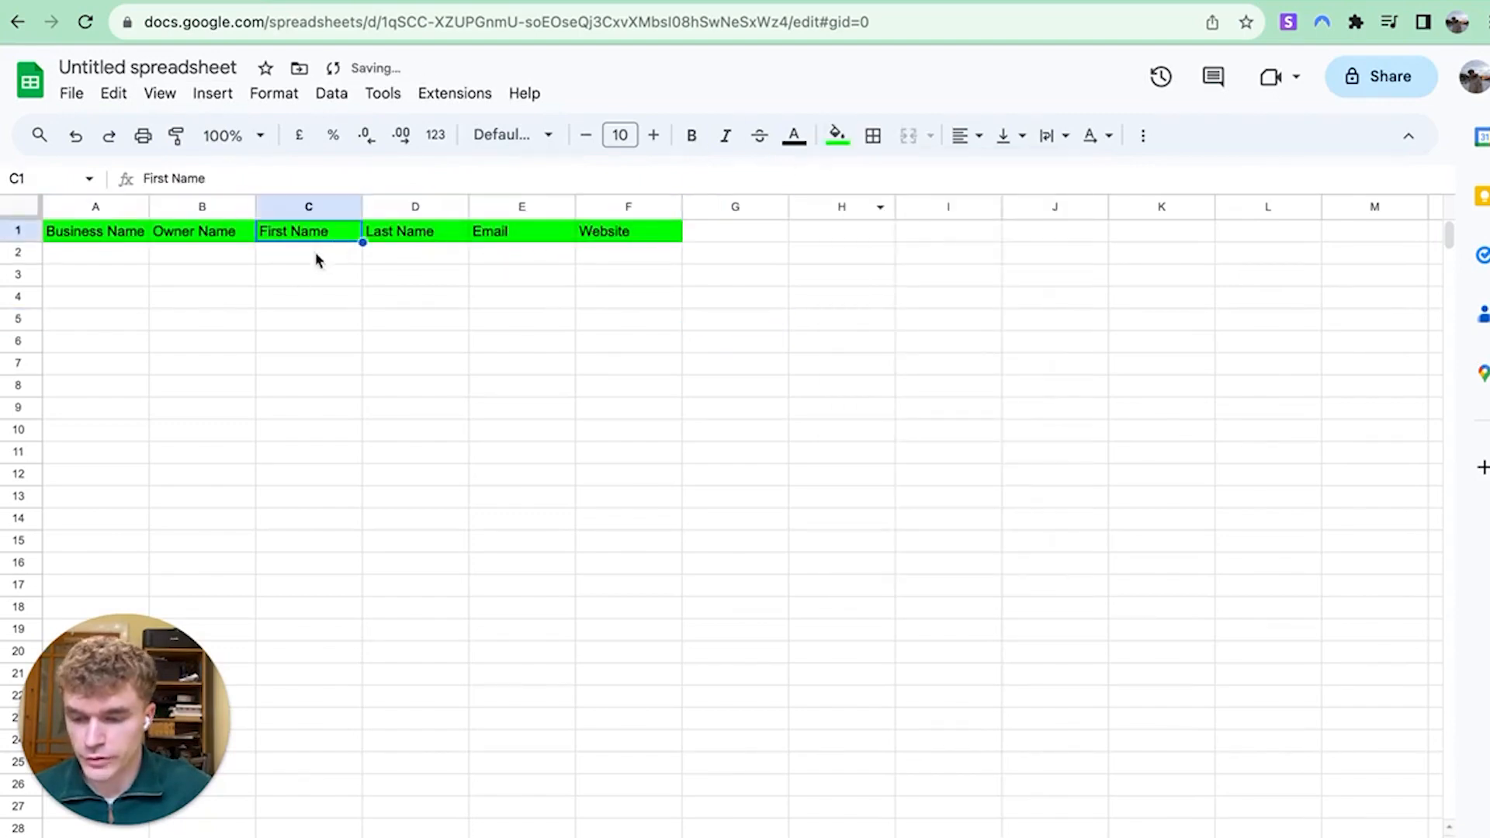
{"action": "left_click", "coordinate": [315, 252]}
Paste the formula =IFERROR(SPLIT(B2," ")) into C2
{"action": "type", "text": "=IFERROR(SPLIT(B2,\" \"))"}
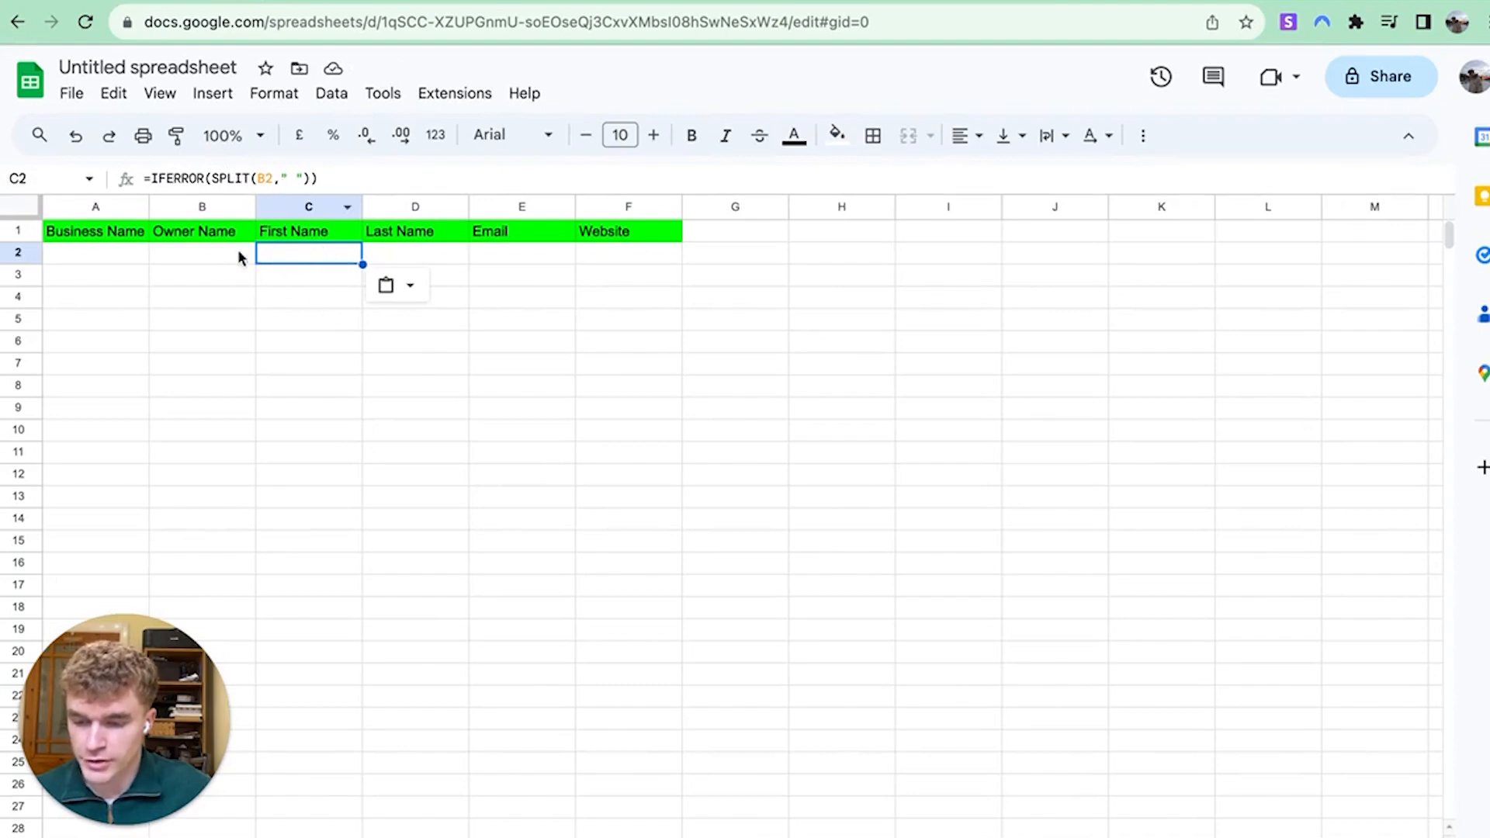
{"action": "left_click", "coordinate": [324, 179]}
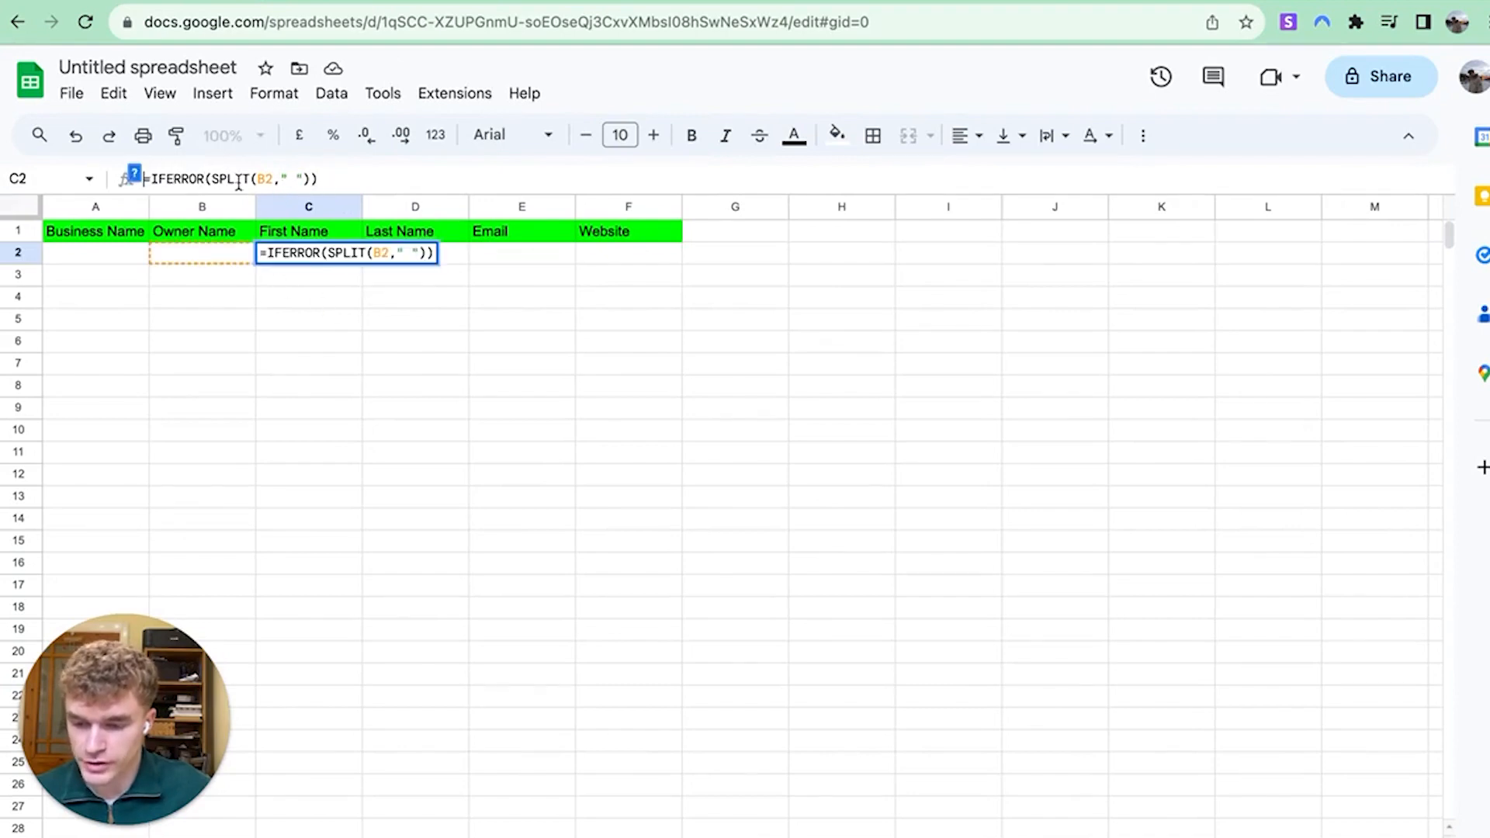
{"action": "left_click_drag", "start_coordinate": [321, 177], "coordinate": [289, 190]}
{"action": "left_click", "coordinate": [370, 178]}
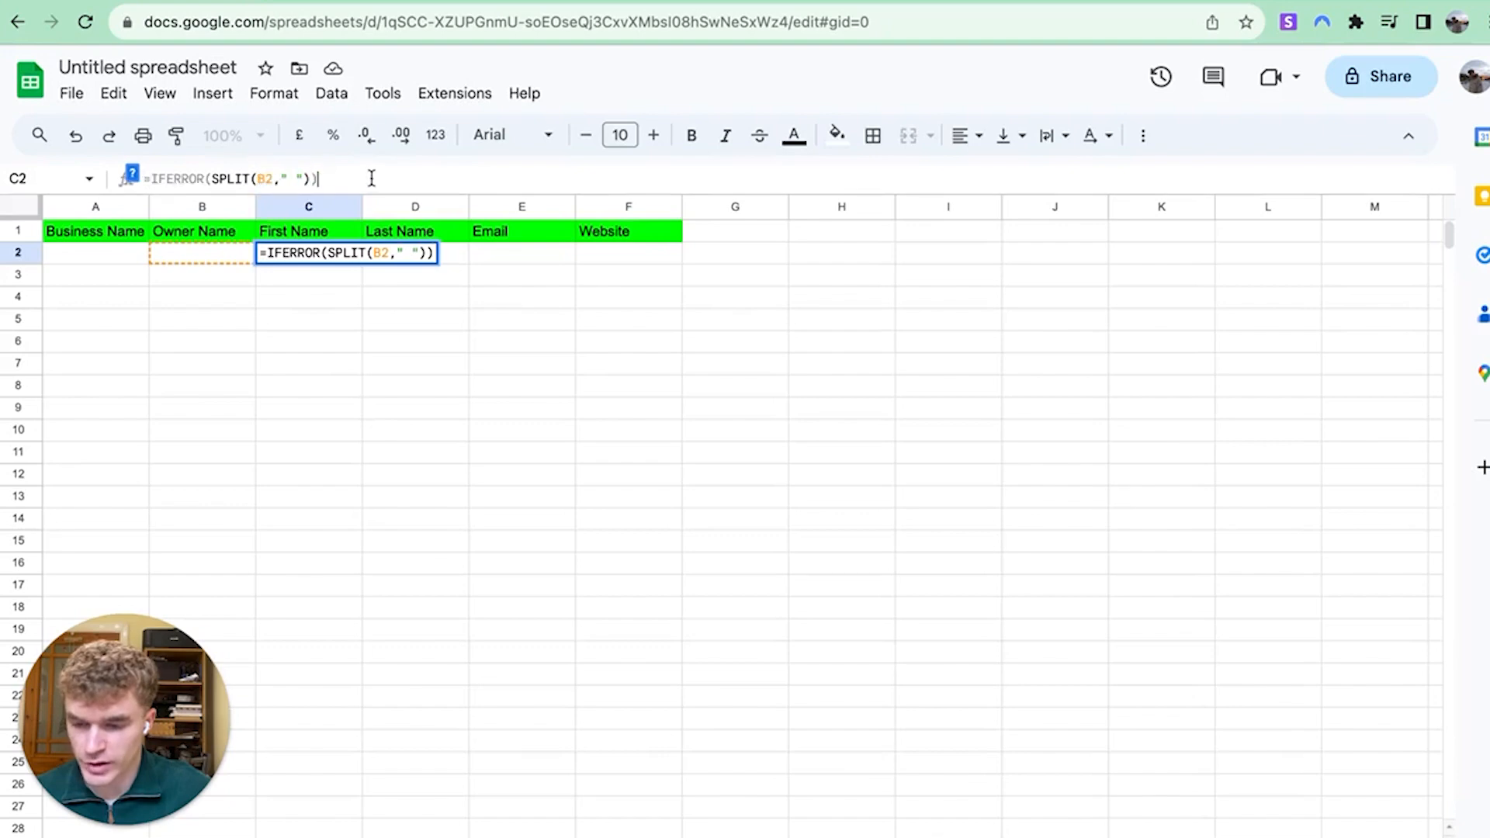
{"action": "left_click", "coordinate": [321, 324]}
Enter a sample owner name in B2, capitalise its first letter, and check the split in C2
{"action": "left_click", "coordinate": [216, 256]}
{"action": "type", "text": "st"}
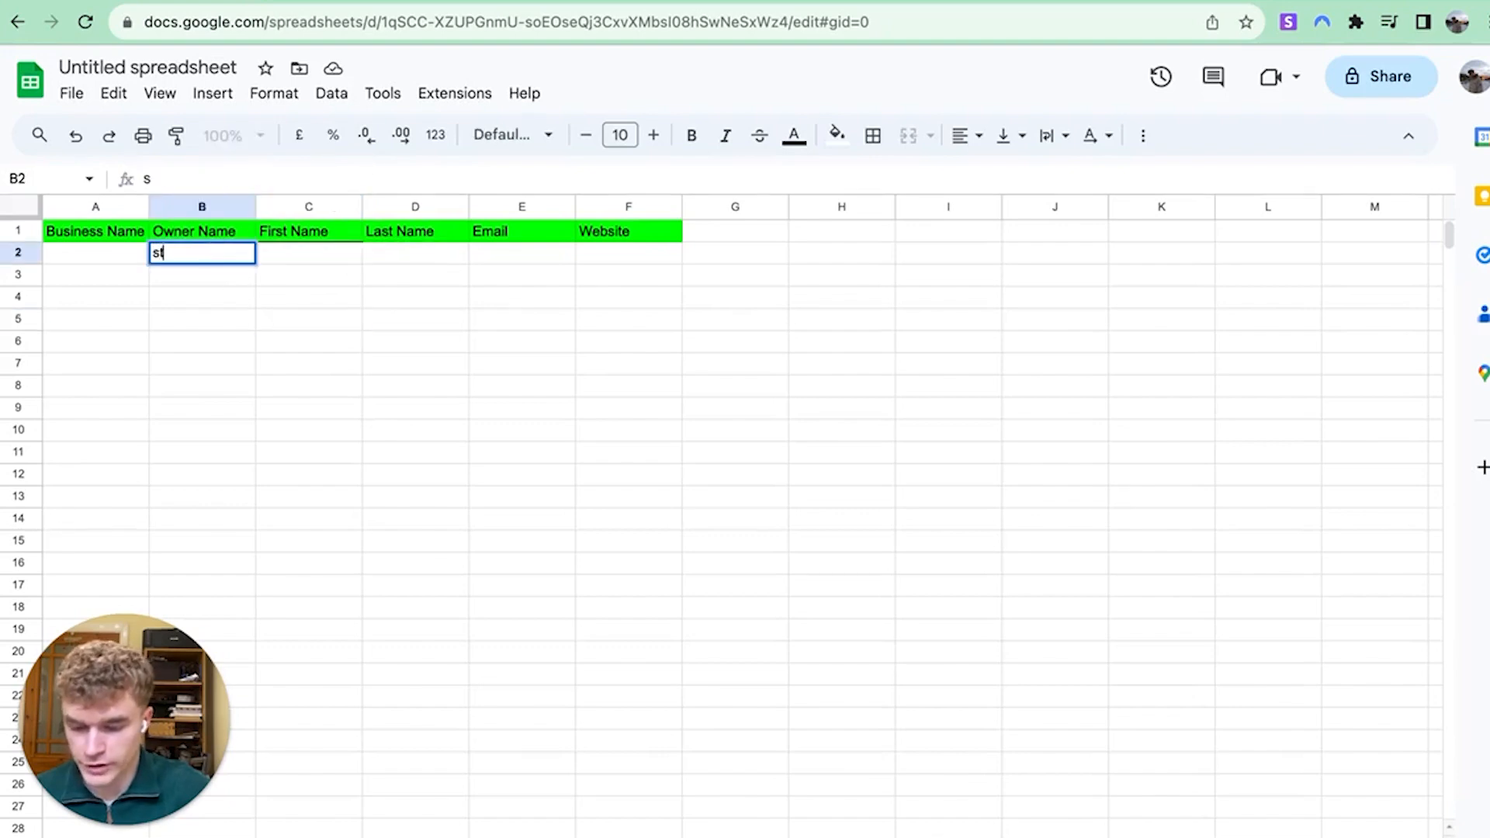
{"action": "type", "text": "eve Jobs"}
{"action": "key", "text": "Return"}
{"action": "key", "text": "Up"}
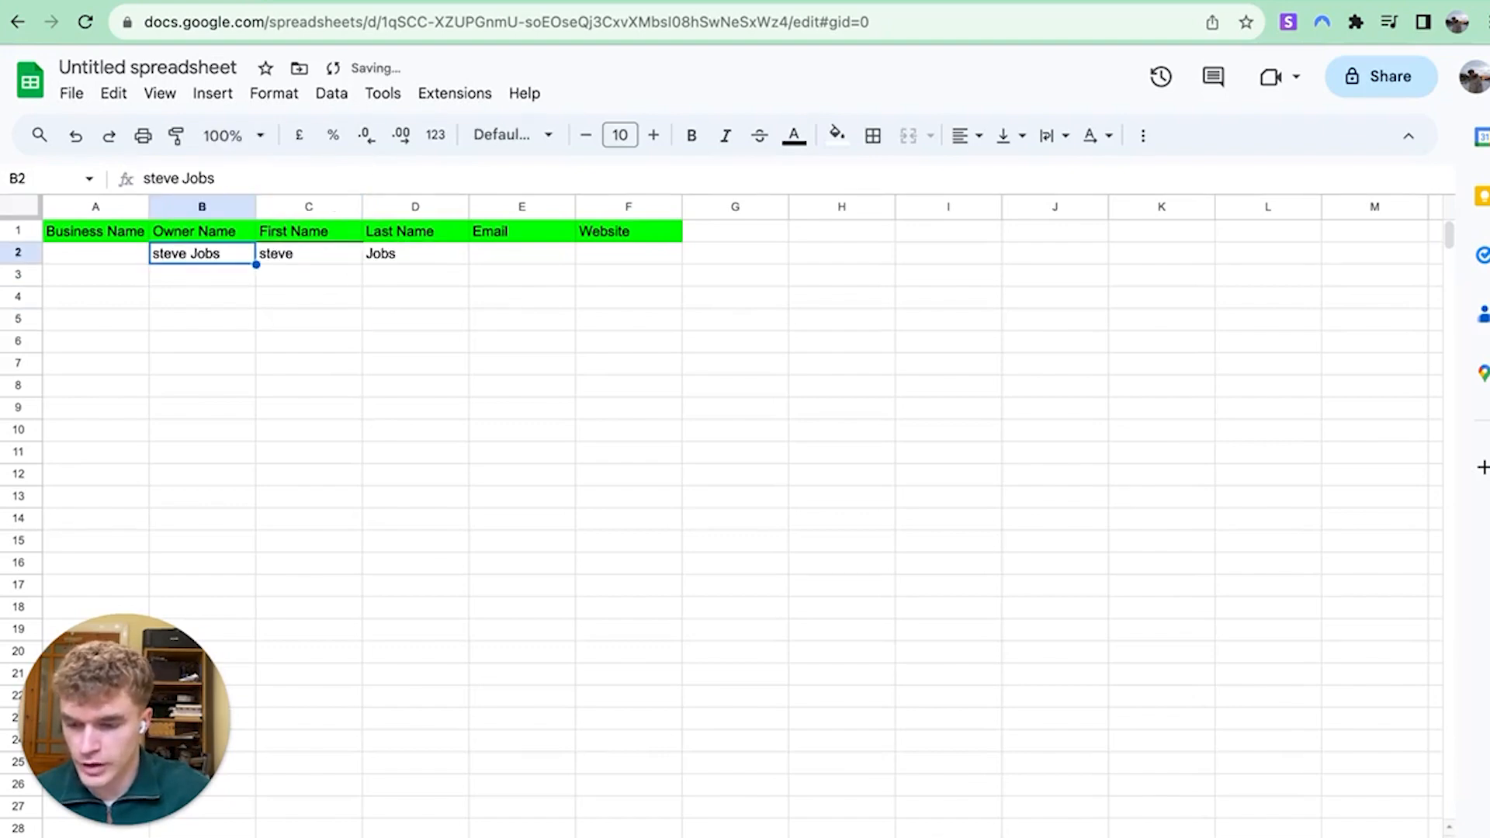
{"action": "left_click", "coordinate": [309, 262]}
{"action": "double_click", "coordinate": [159, 253]}
{"action": "left_click", "coordinate": [159, 254]}
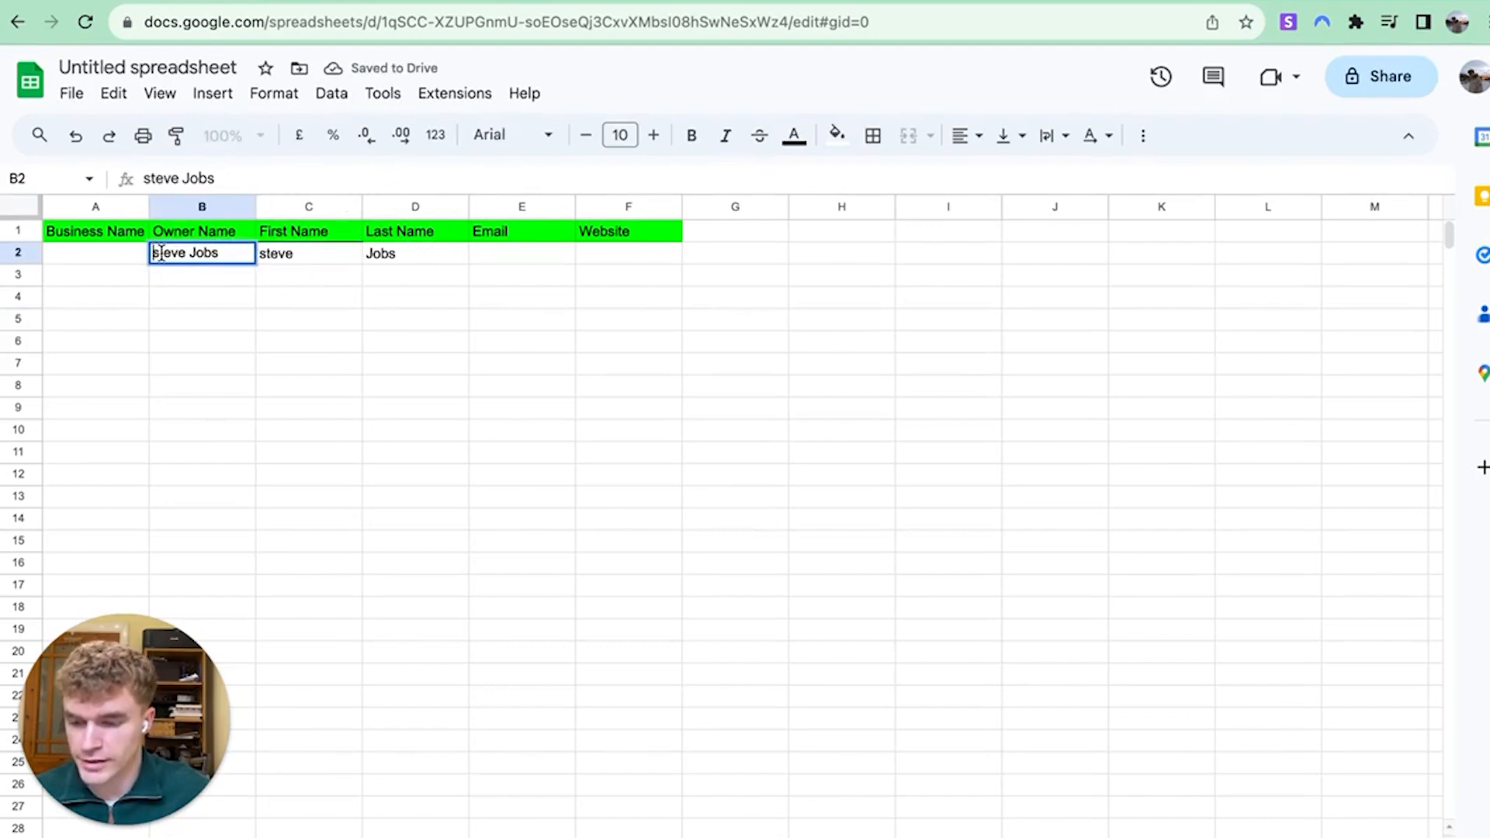
{"action": "key", "text": "BackSpace"}
{"action": "type", "text": "S"}
{"action": "key", "text": "Return"}
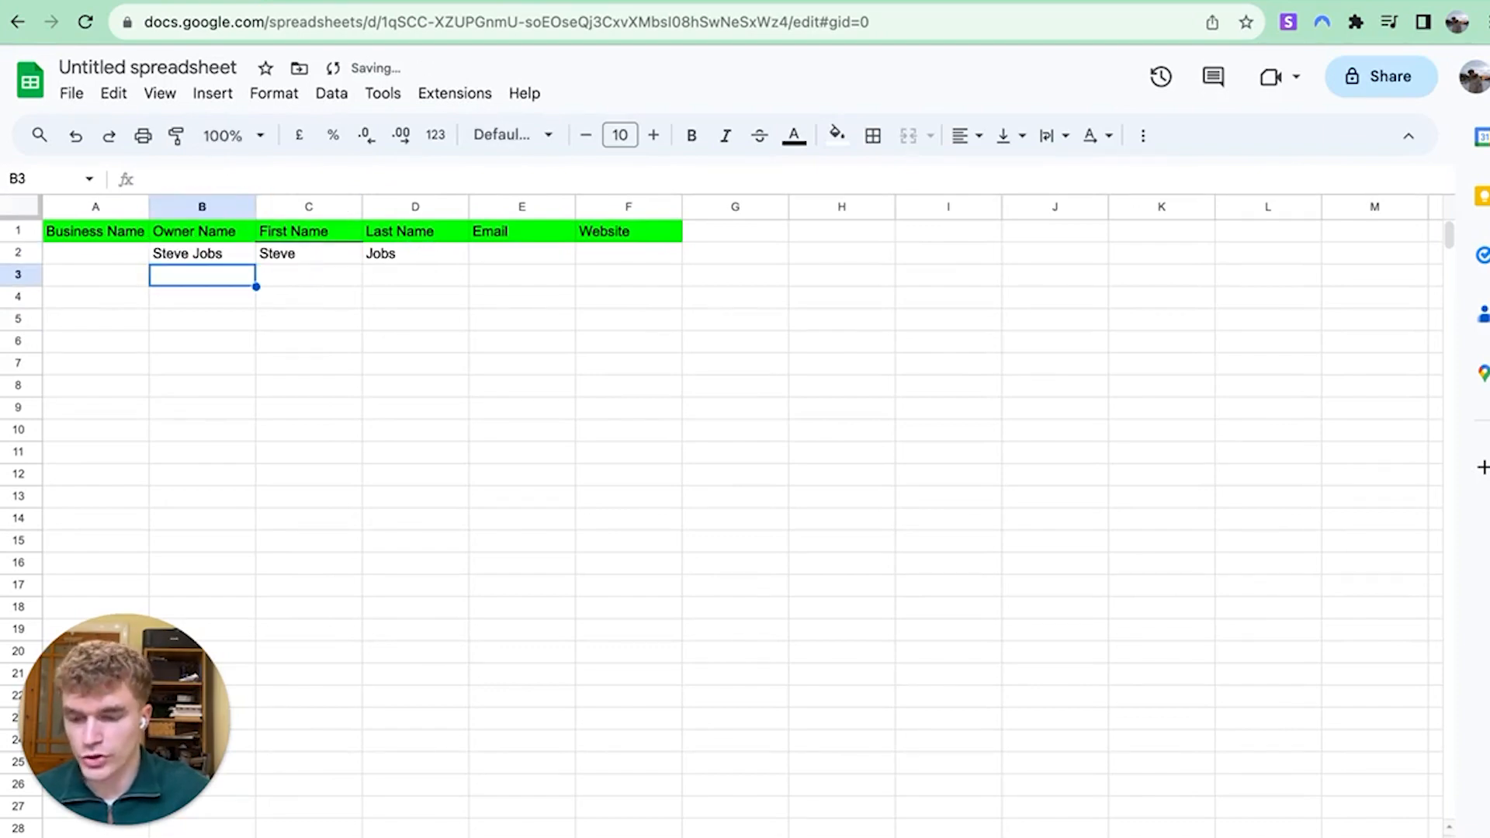
{"action": "left_click", "coordinate": [325, 259]}
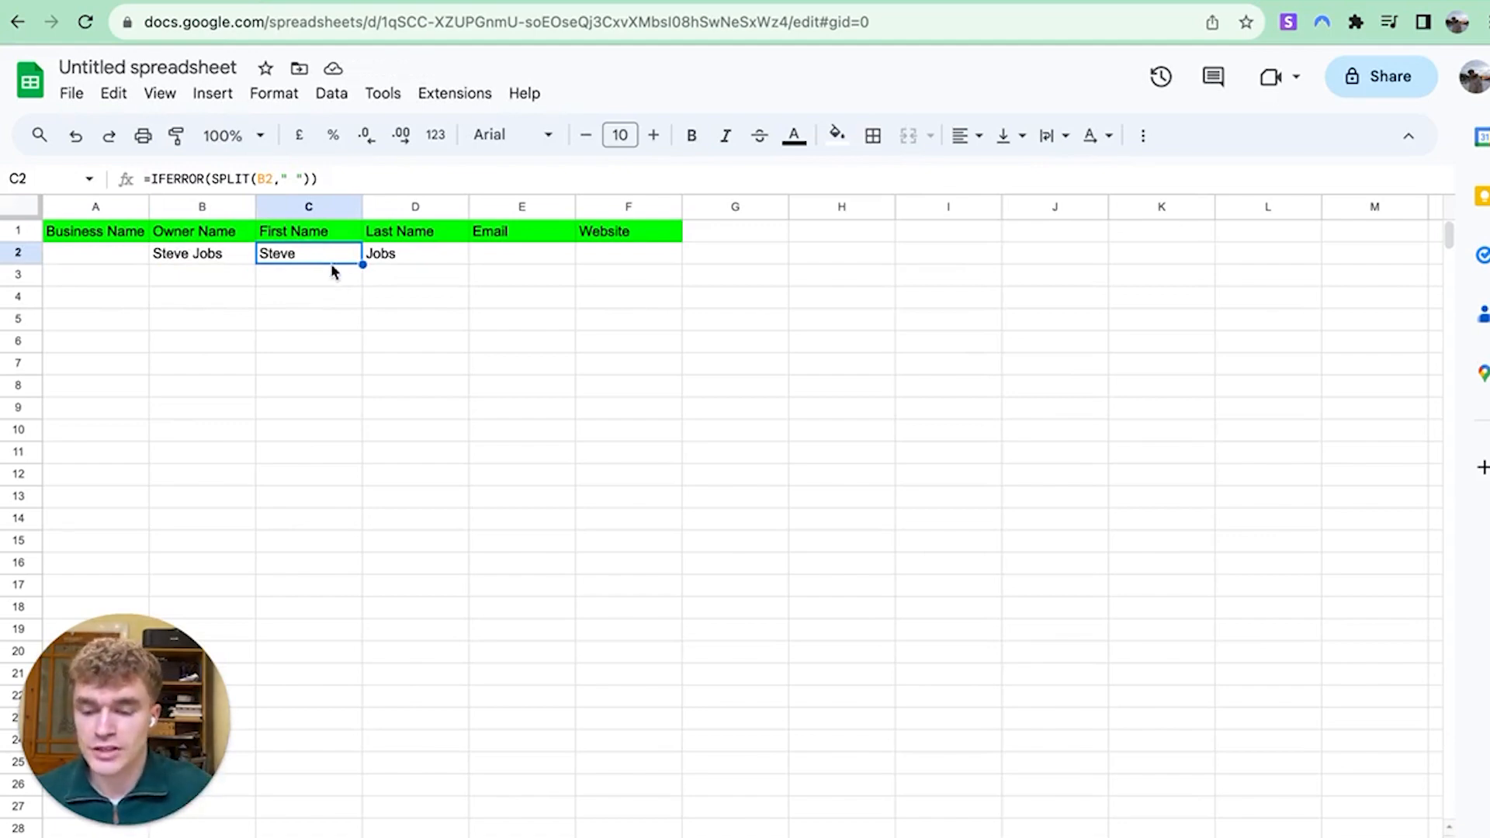
{"action": "left_click", "coordinate": [330, 295]}
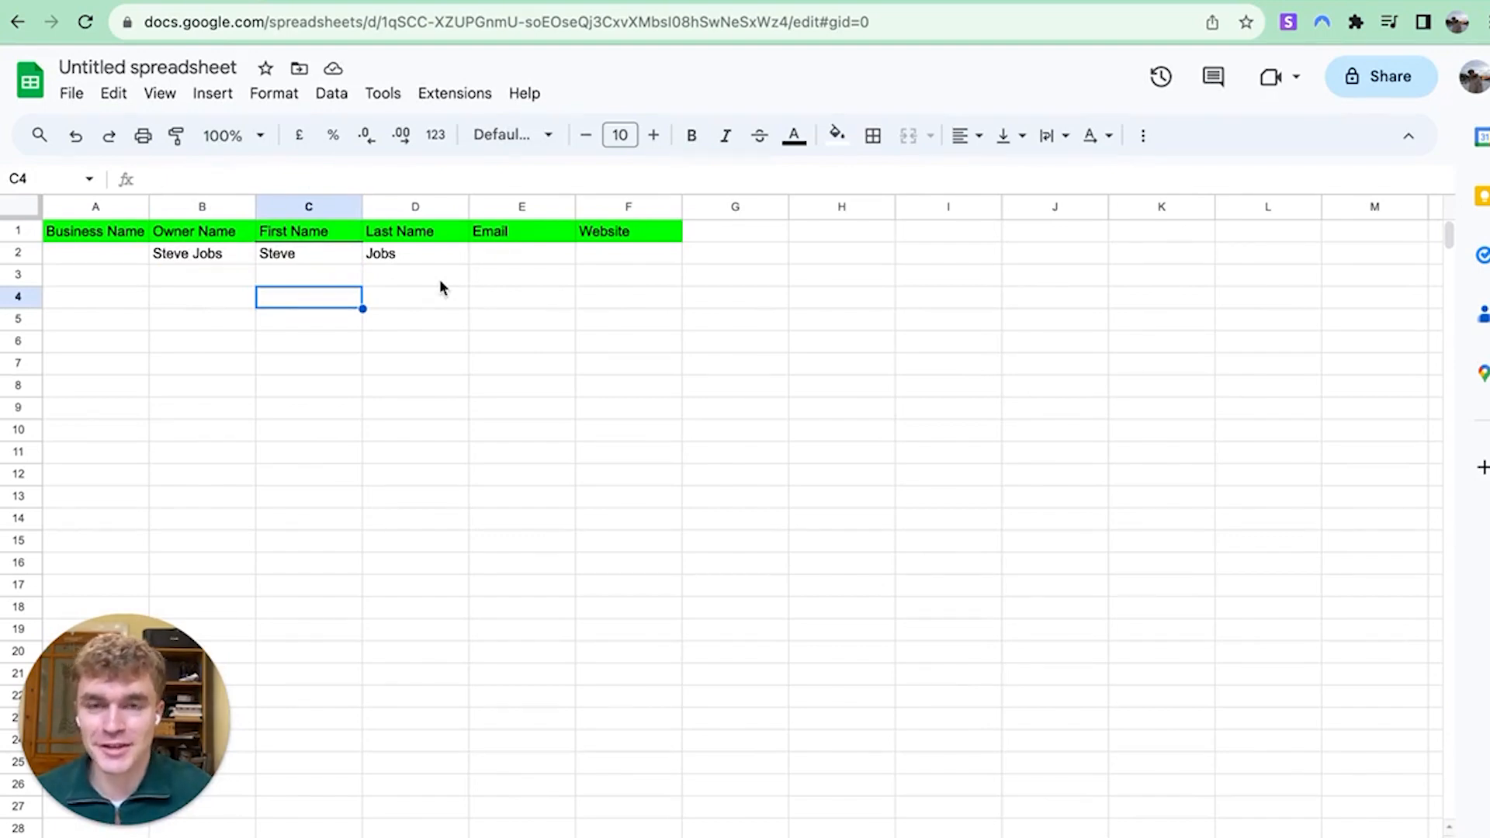
Delete the sample name and formula entries from B2:D2
{"action": "left_click", "coordinate": [420, 347]}
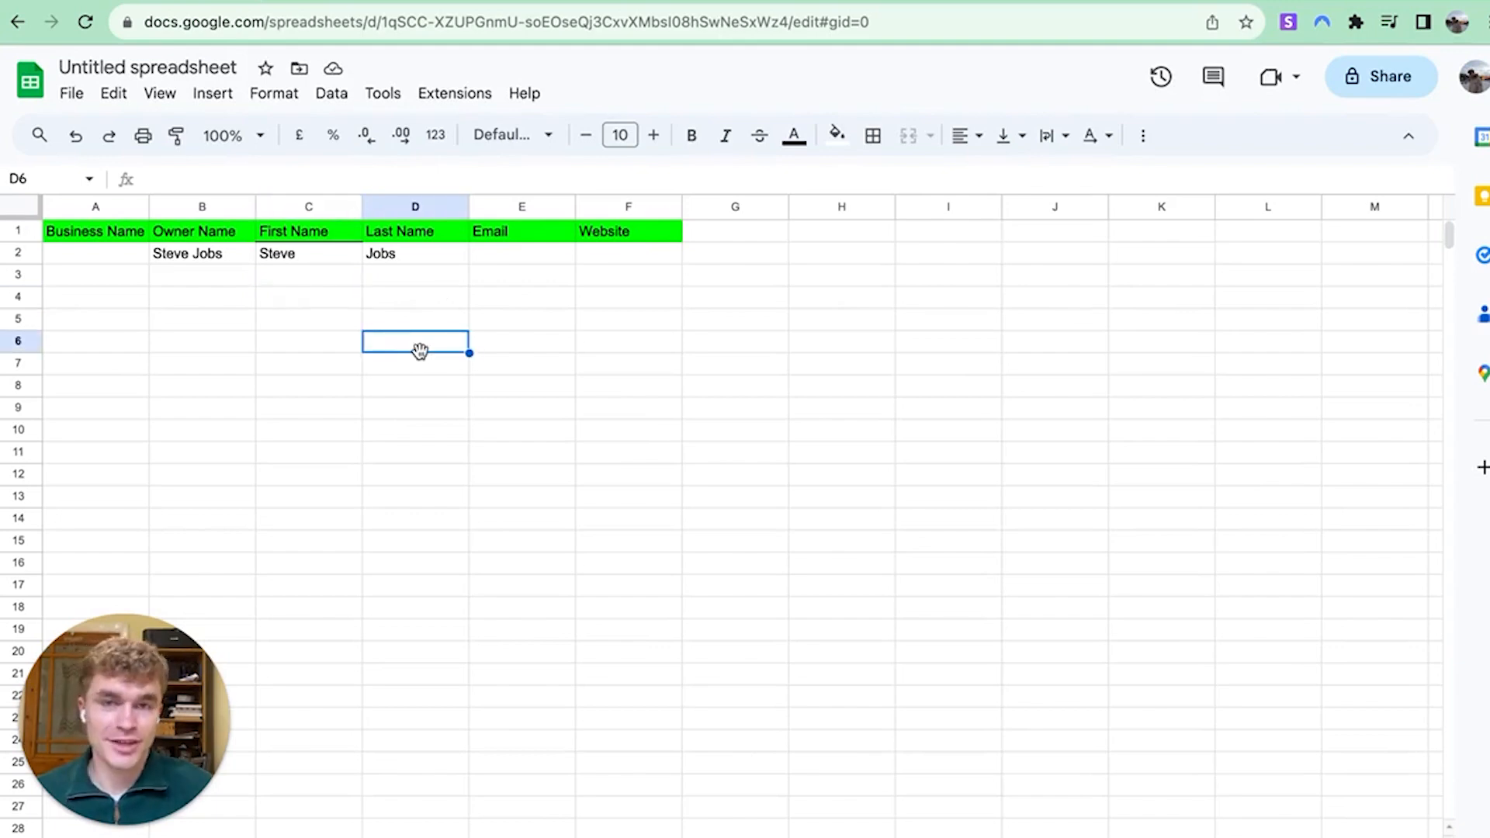
{"action": "left_click", "coordinate": [260, 407]}
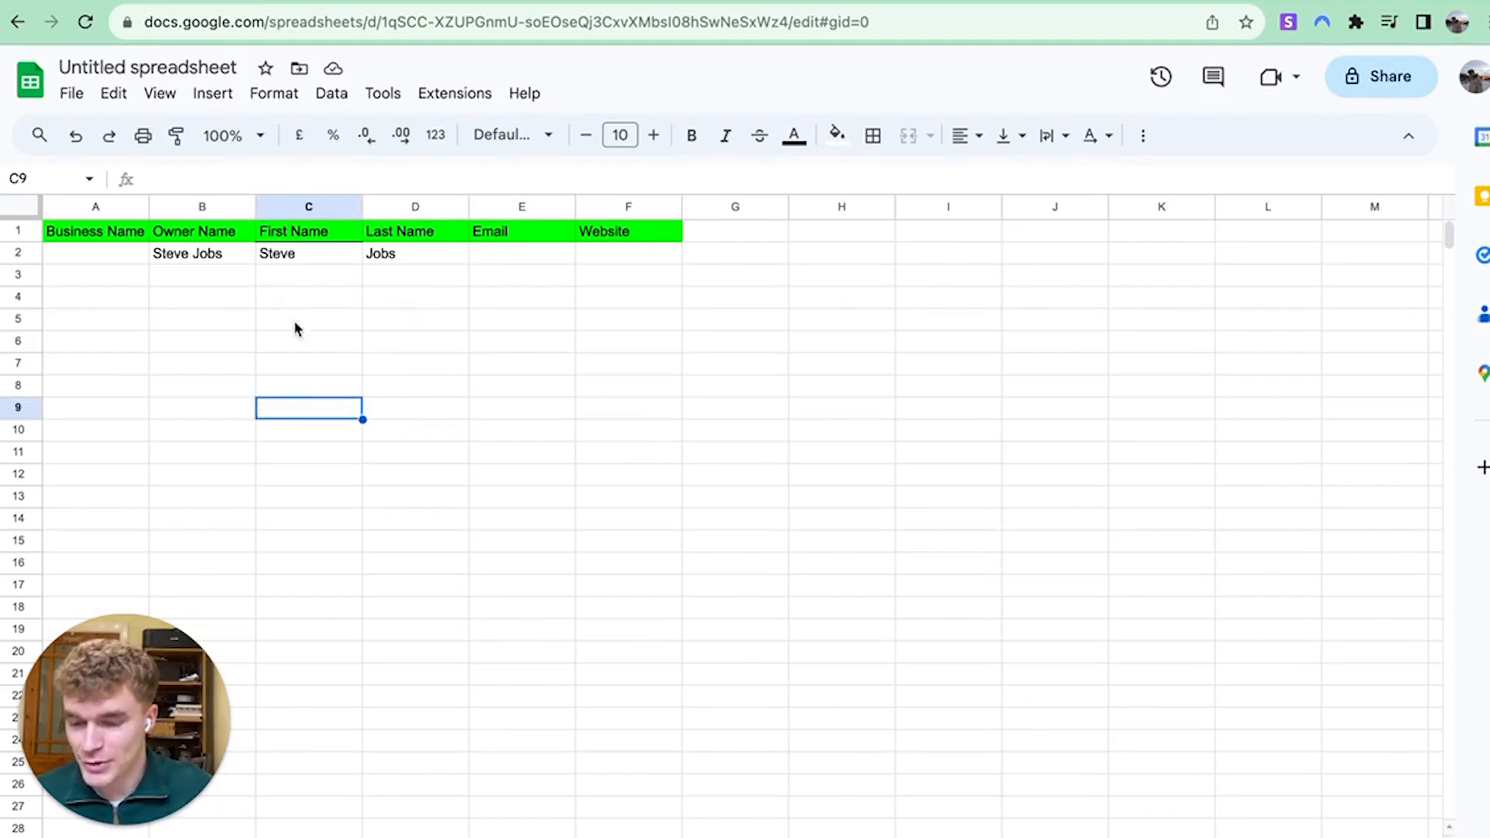
{"action": "left_click", "coordinate": [134, 253]}
{"action": "left_click_drag", "start_coordinate": [621, 231], "coordinate": [80, 237]}
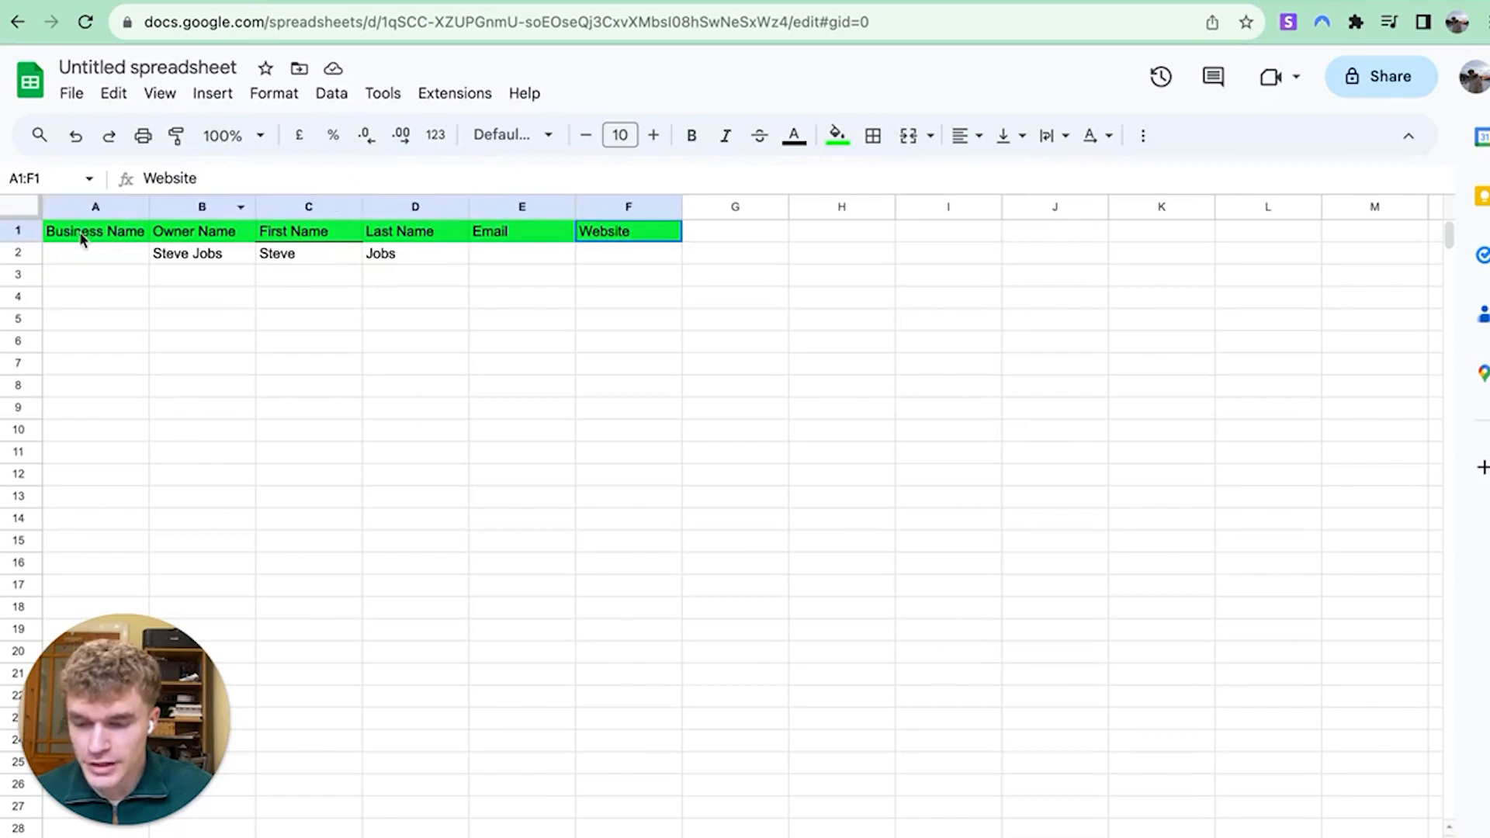
{"action": "left_click", "coordinate": [276, 278]}
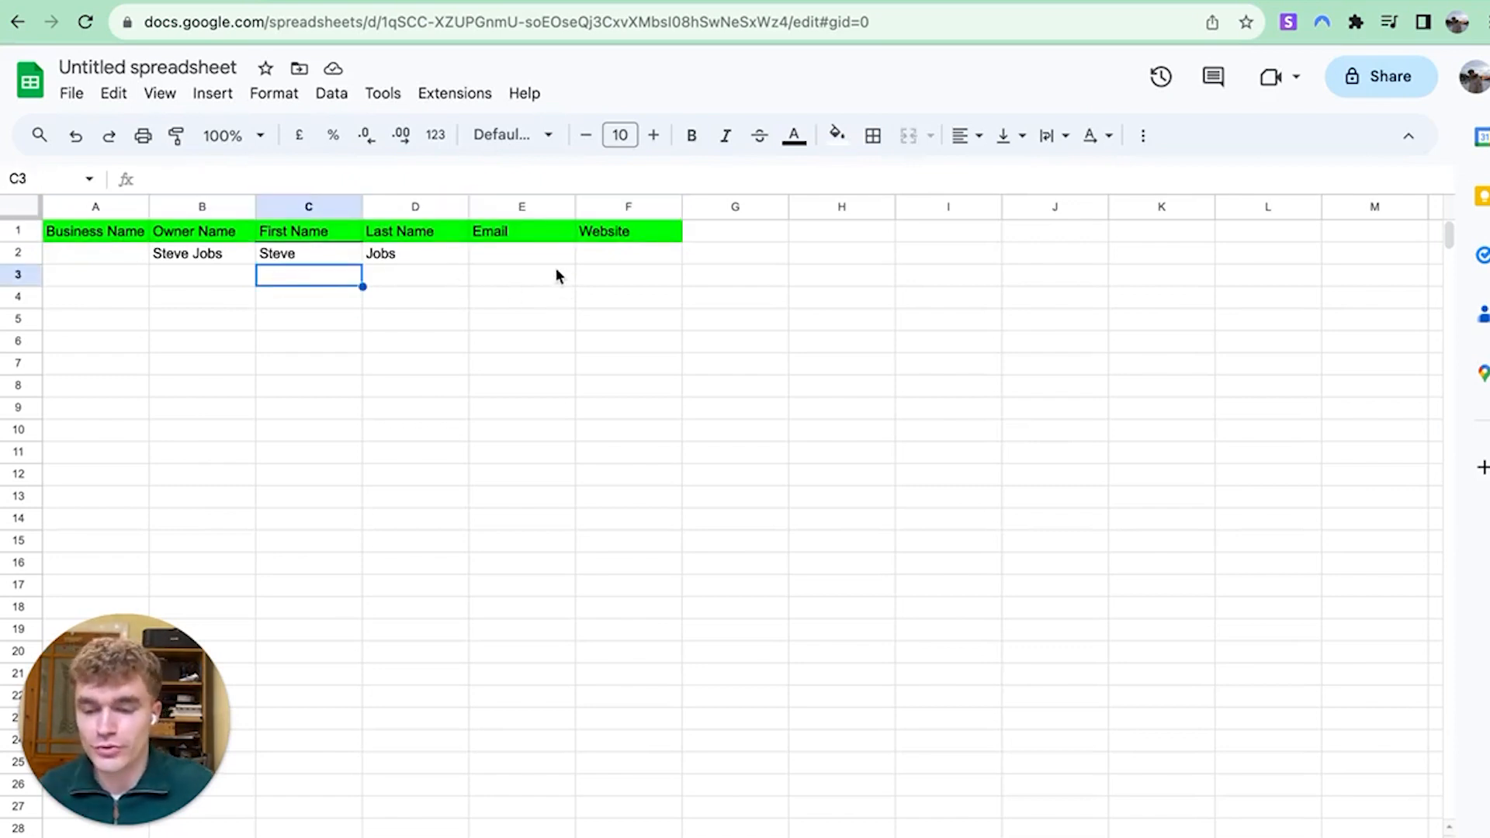
{"action": "left_click", "coordinate": [597, 263]}
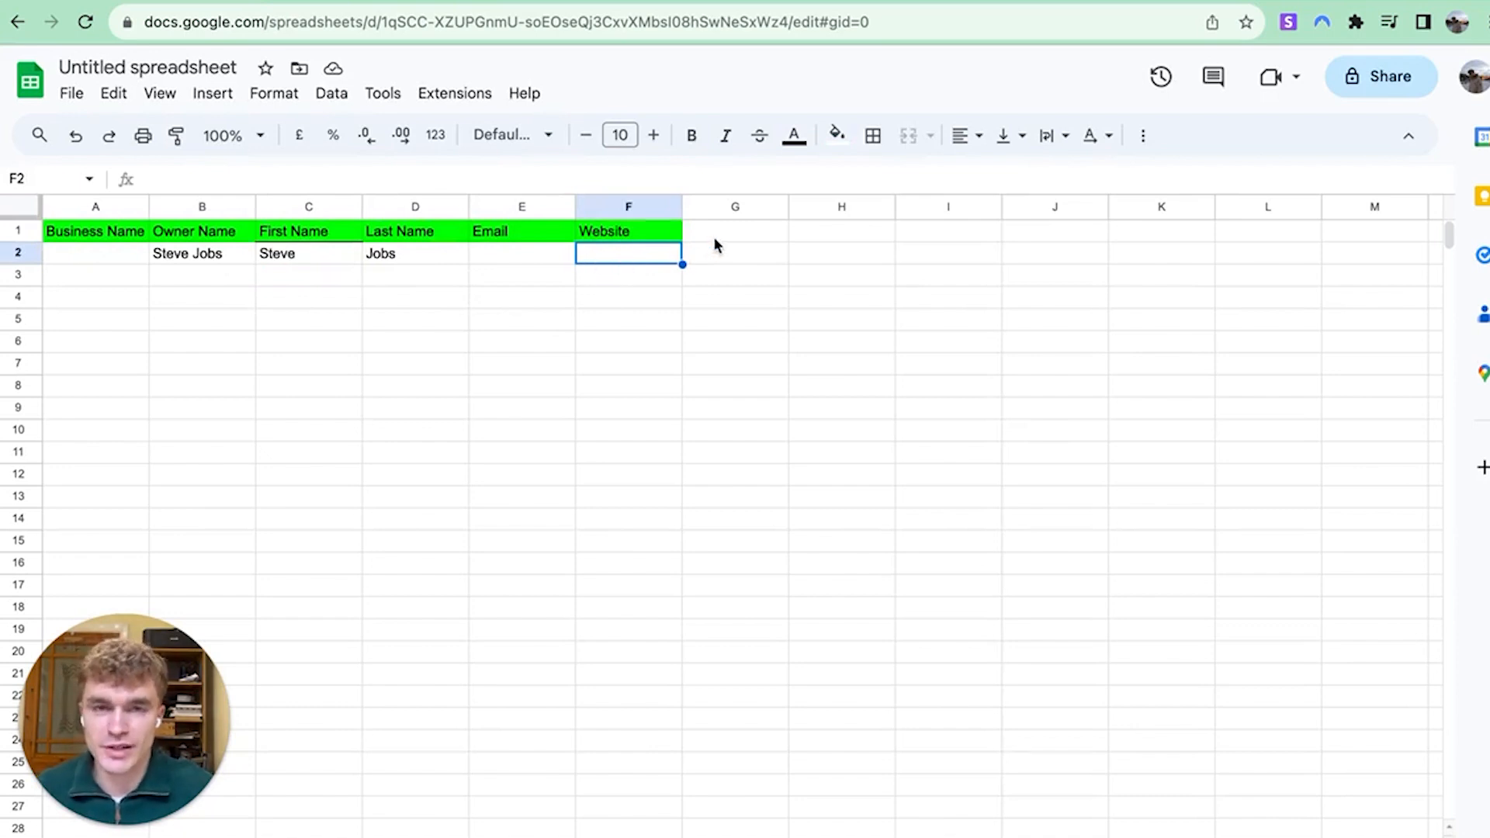
{"action": "left_click", "coordinate": [523, 293]}
{"action": "left_click", "coordinate": [621, 256]}
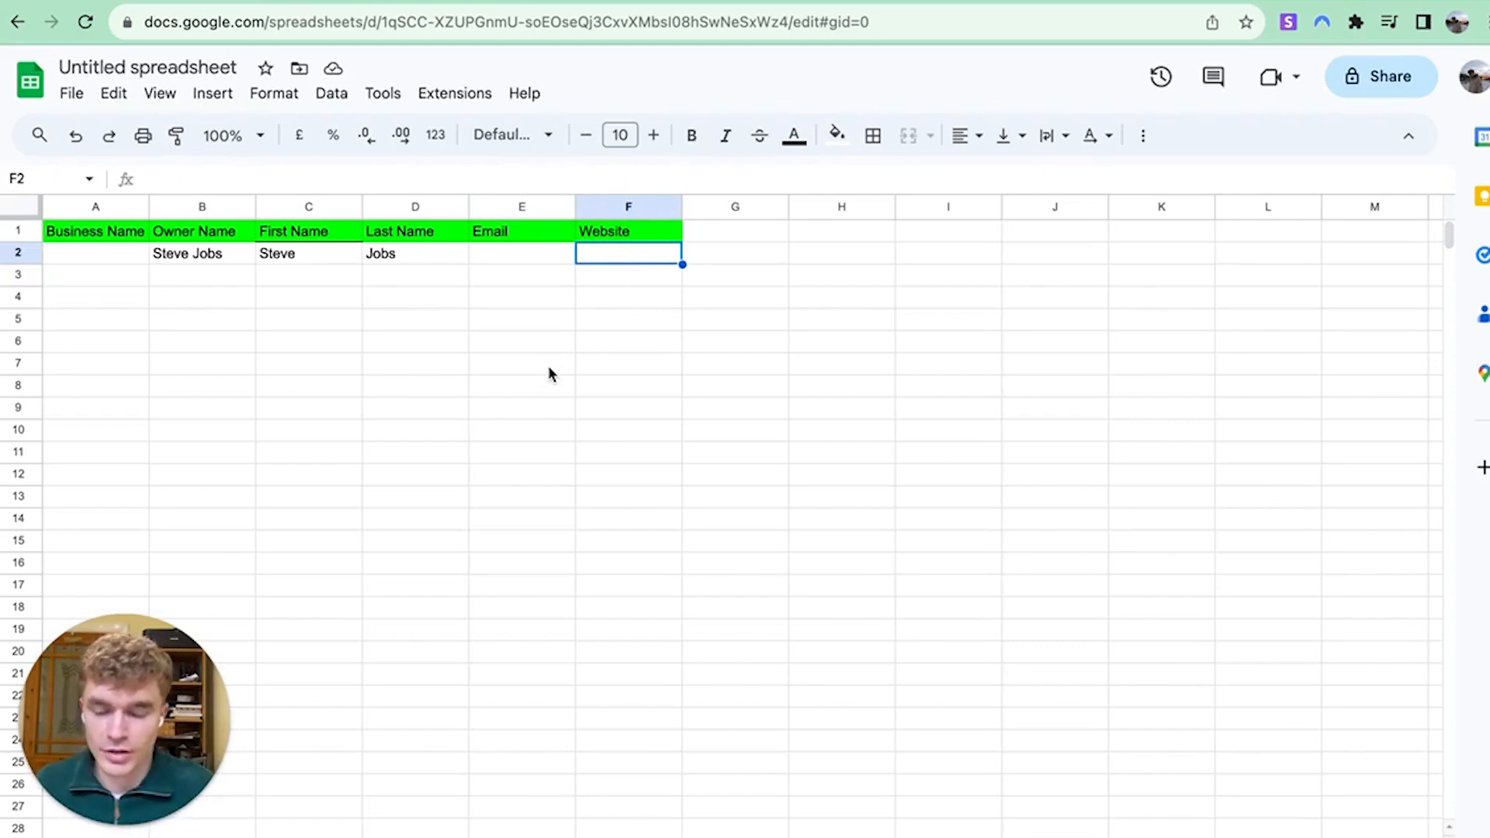
{"action": "left_click", "coordinate": [693, 369]}
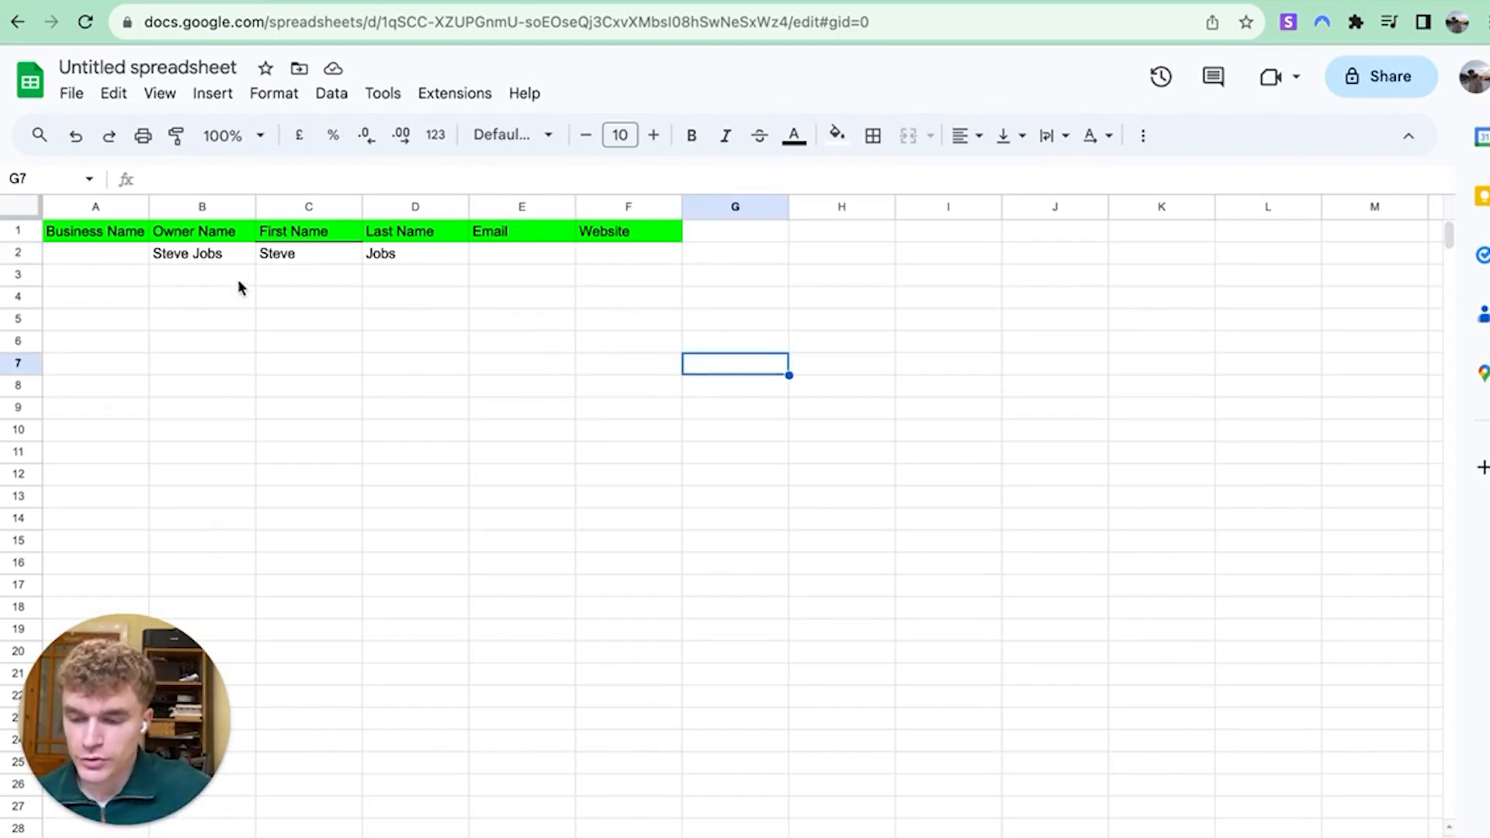
{"action": "left_click_drag", "start_coordinate": [204, 253], "coordinate": [392, 256]}
{"action": "key", "text": "Delete"}
Open a new blank browser tab next to the spreadsheet
{"action": "left_click", "coordinate": [536, 385]}
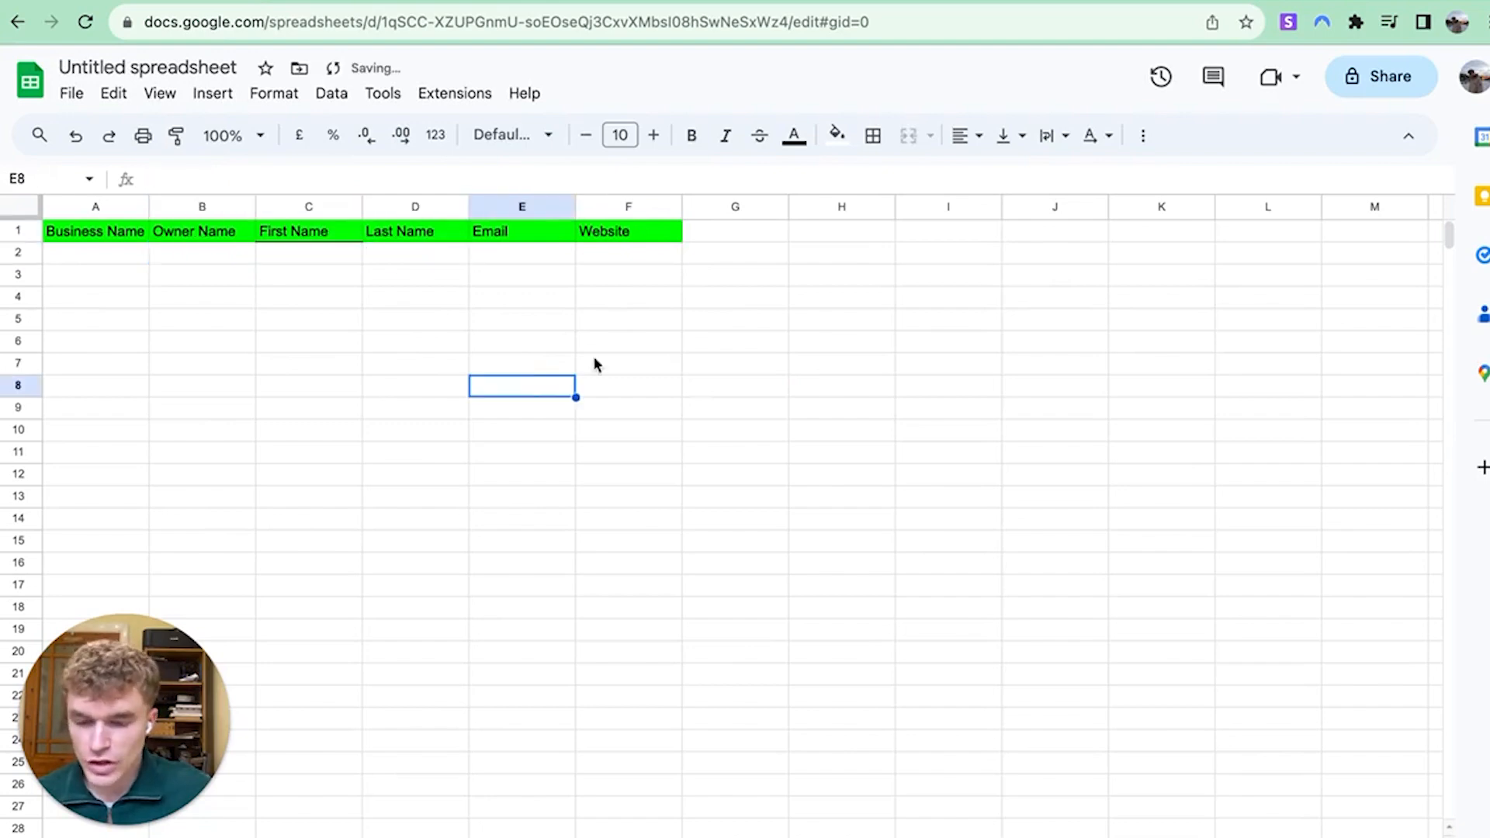
{"action": "key", "text": "super+t"}
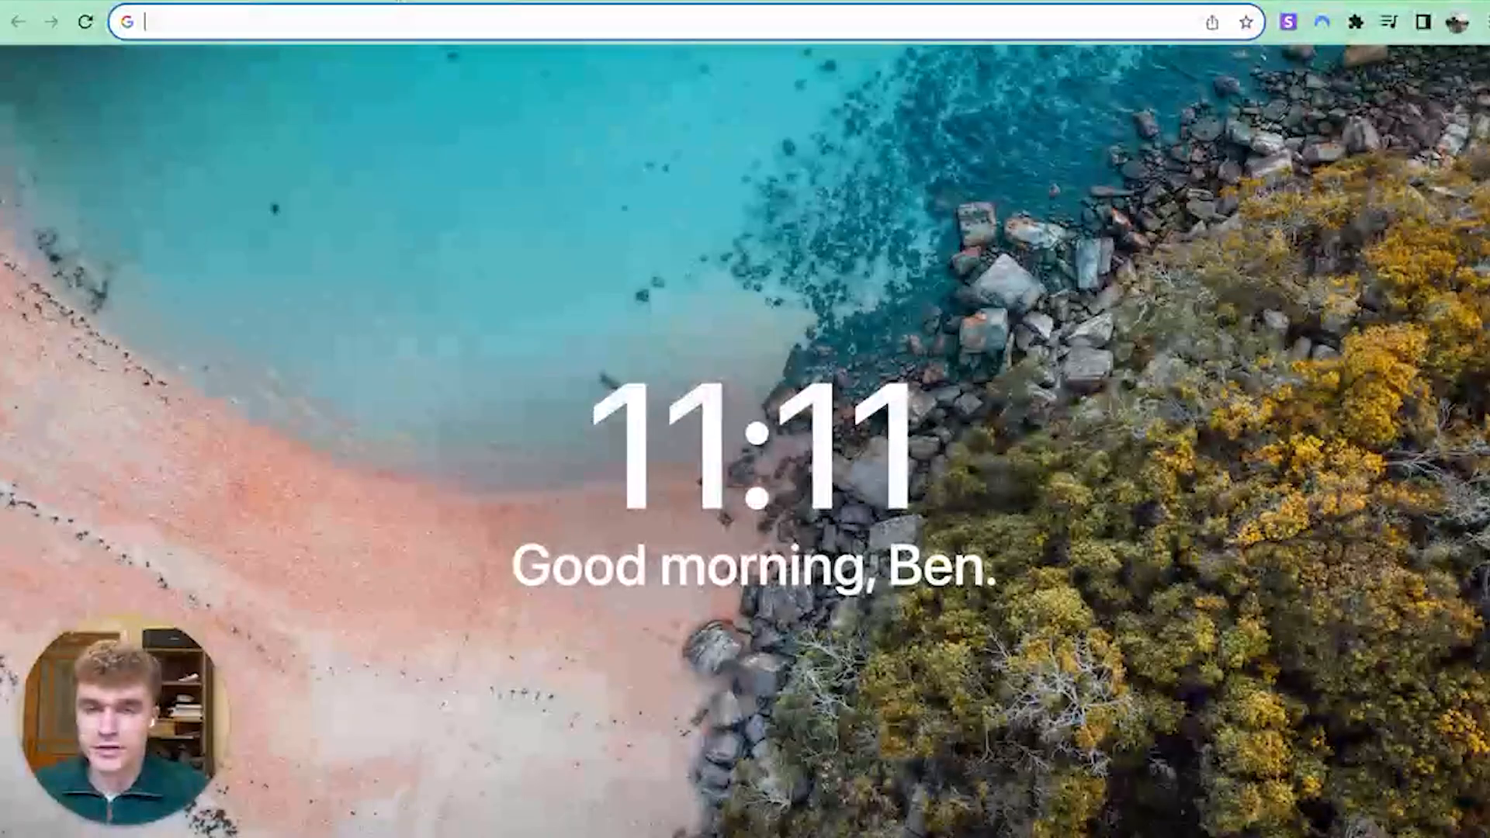
{"action": "left_click", "coordinate": [192, 1]}
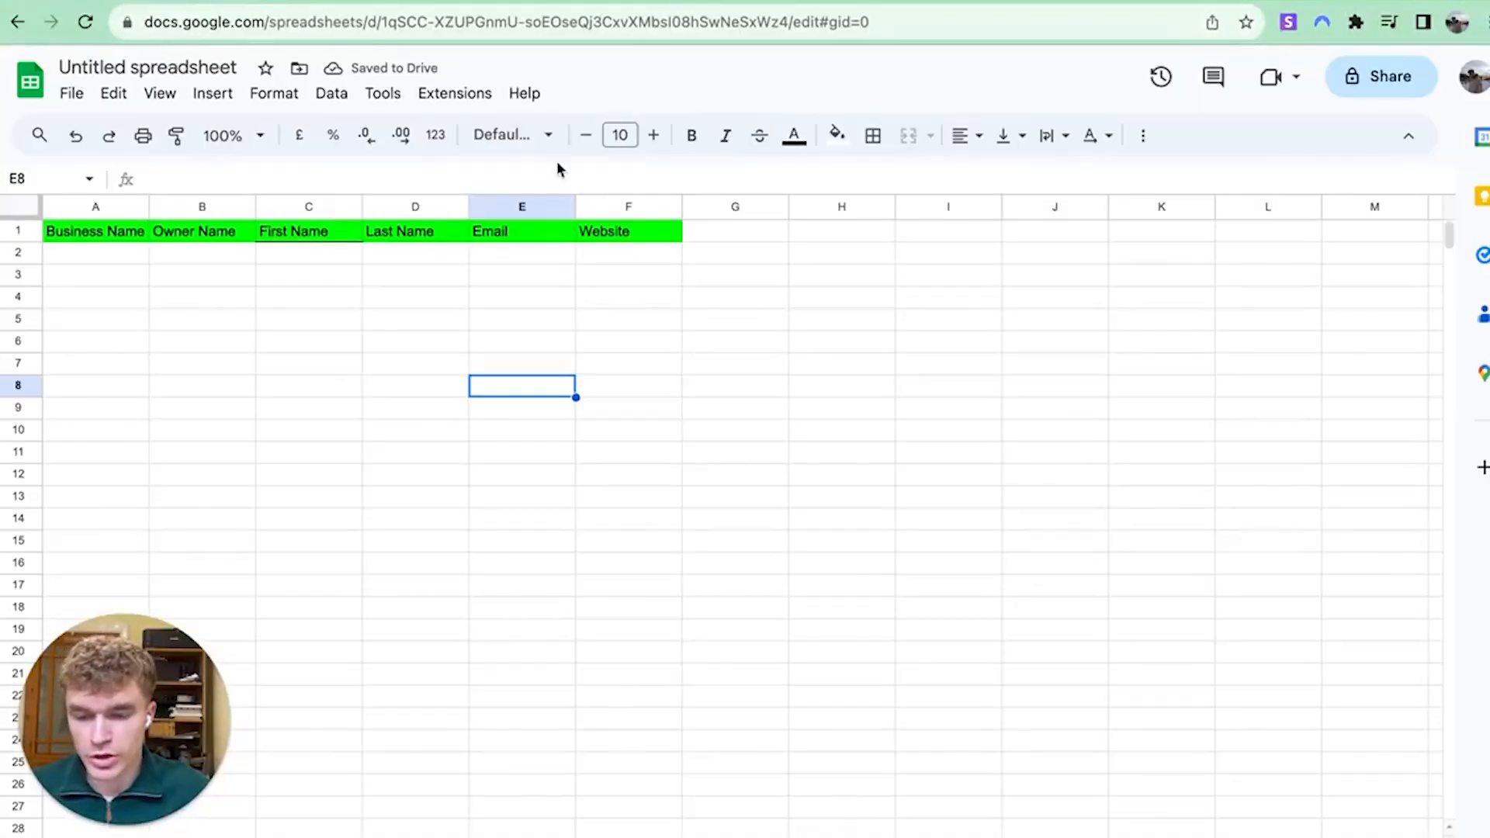
{"action": "left_click", "coordinate": [356, 254]}
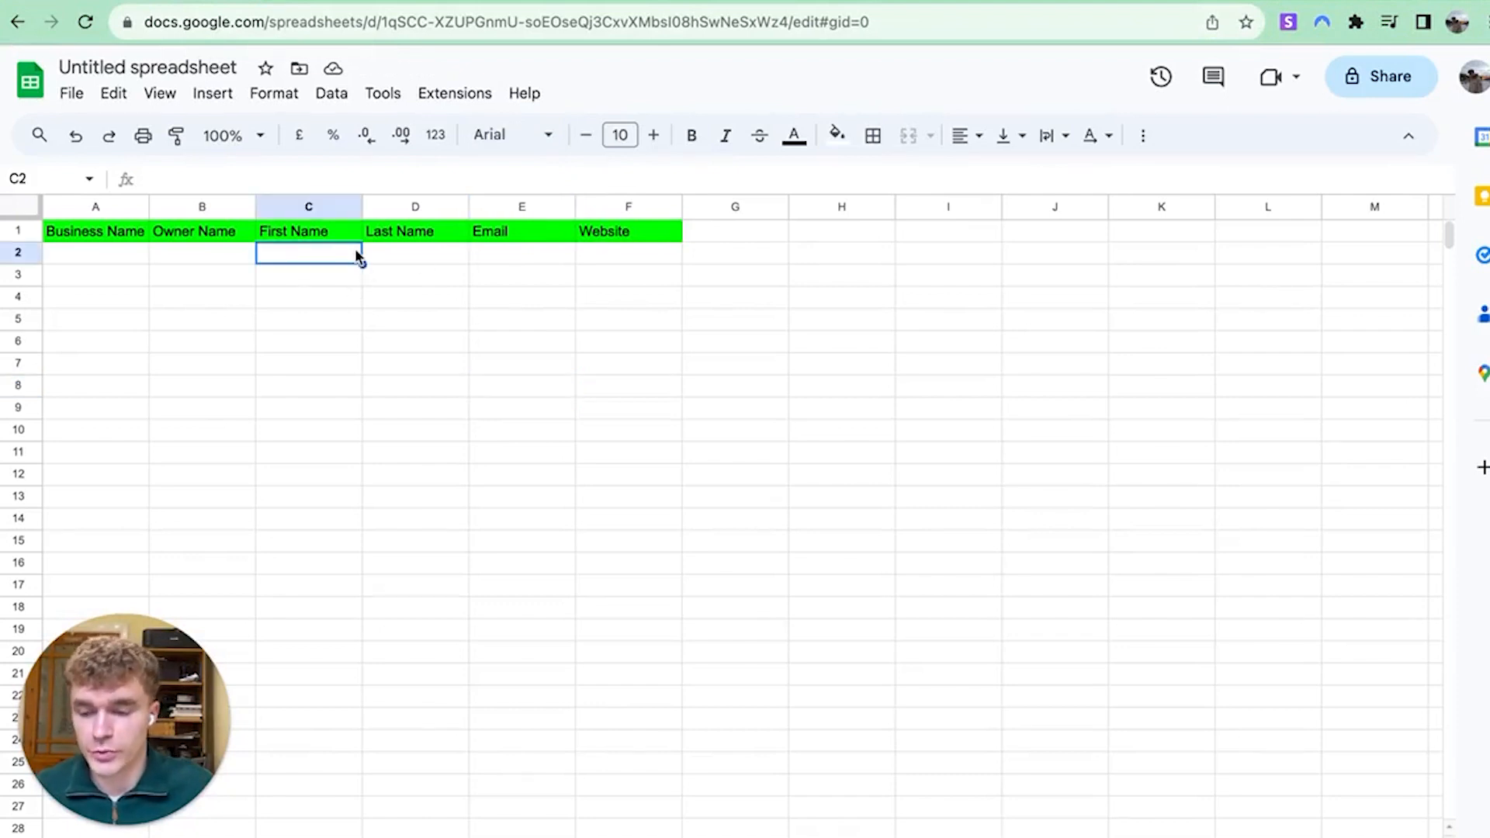
{"action": "key", "text": "Right"}
{"action": "left_click", "coordinate": [377, 3]}
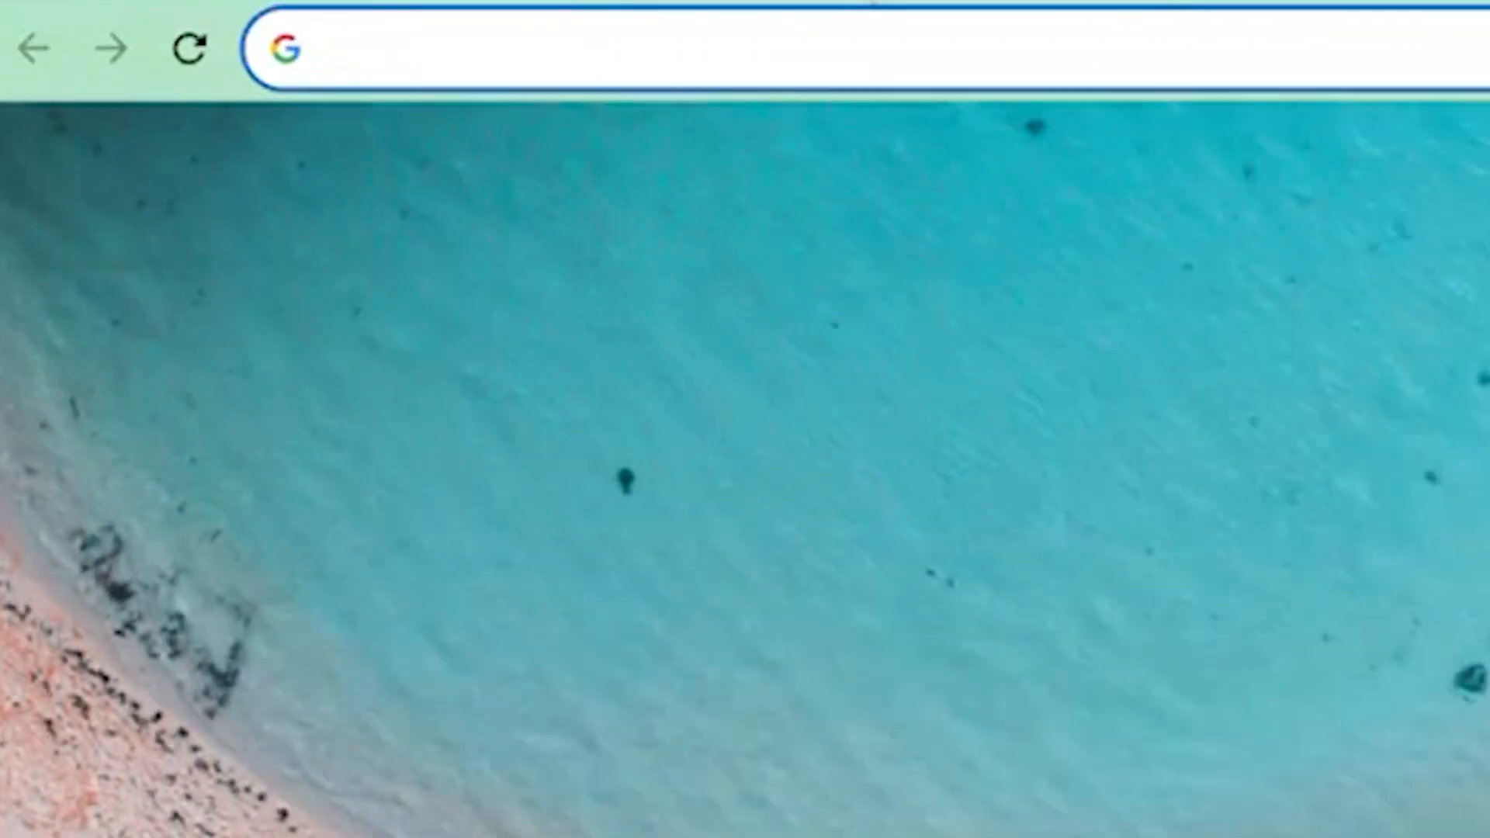
Go to zillow.com and open its Find an Agent directory
{"action": "type", "text": "zillow"}
{"action": "key", "text": "Down"}
{"action": "key", "text": "Down"}
{"action": "key", "text": "Down"}
{"action": "key", "text": "Down"}
{"action": "key", "text": "Down"}
{"action": "key", "text": "Down"}
{"action": "key", "text": "Down"}
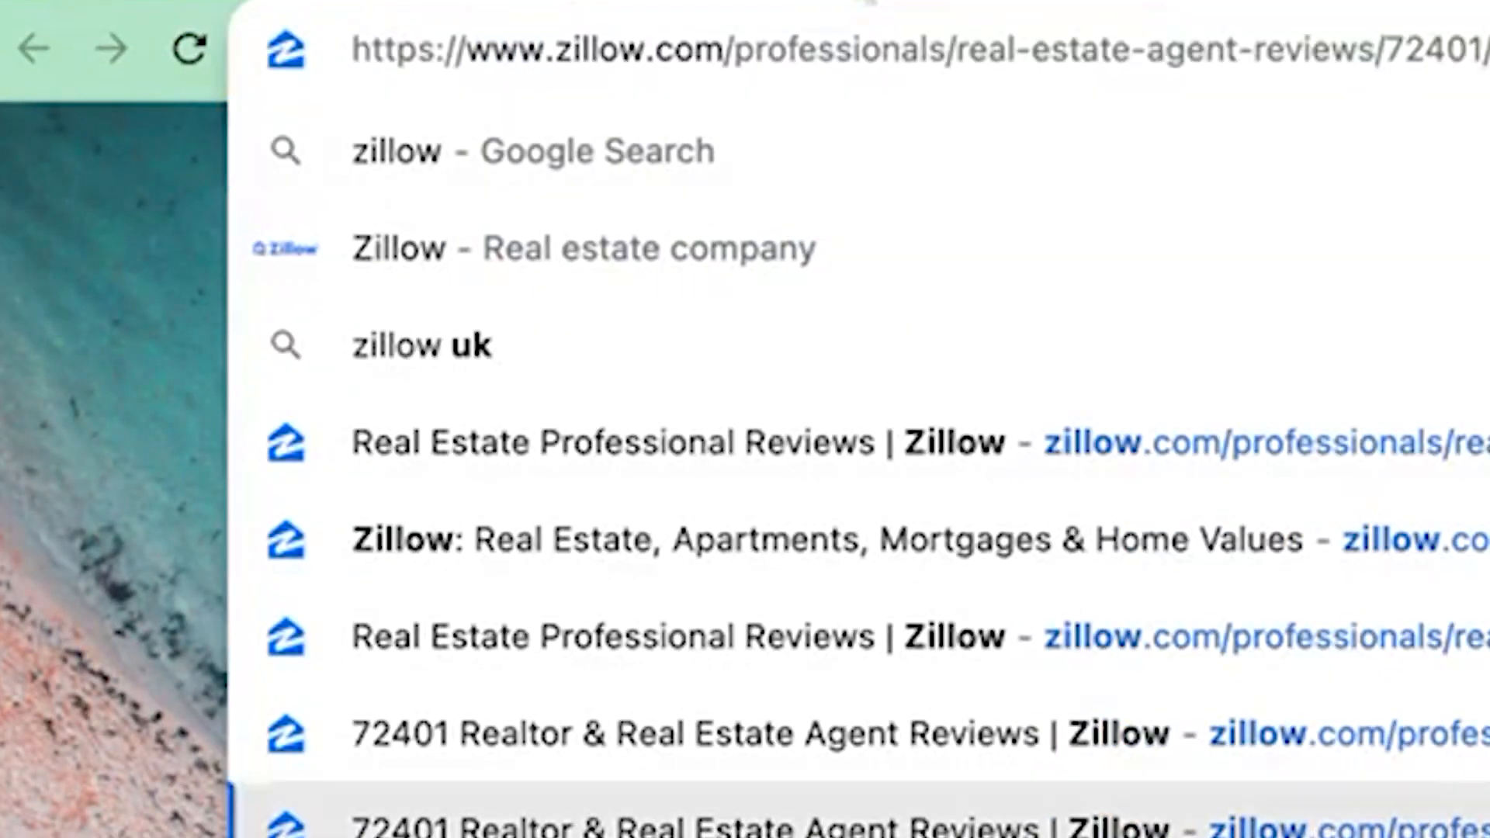
{"action": "key", "text": "Up"}
{"action": "key", "text": "Up"}
{"action": "key", "text": "Up"}
{"action": "key", "text": "Return"}
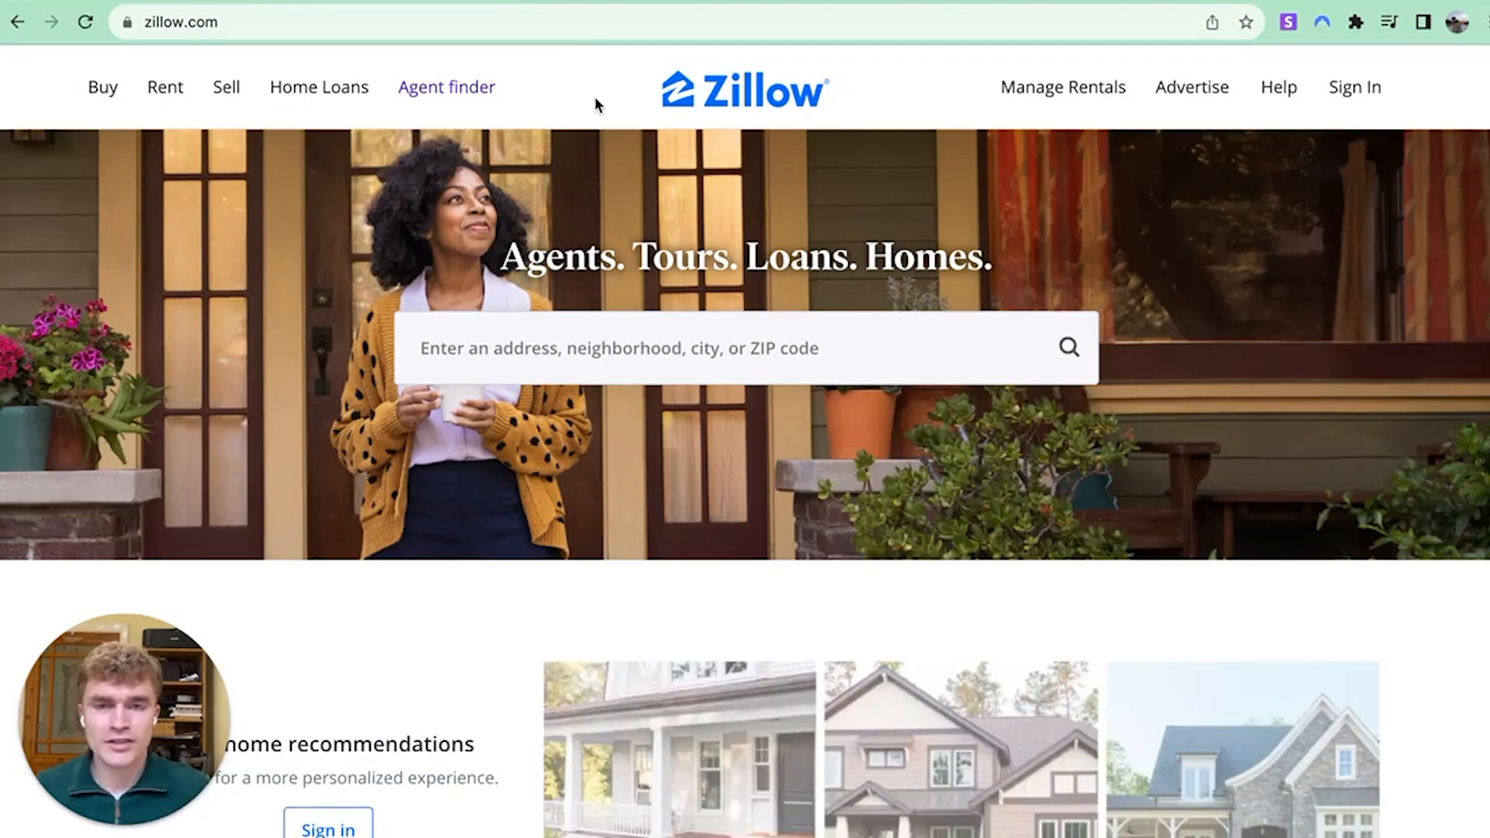
{"action": "scroll", "coordinate": [596, 103], "scroll_direction": "down", "scroll_amount": 6}
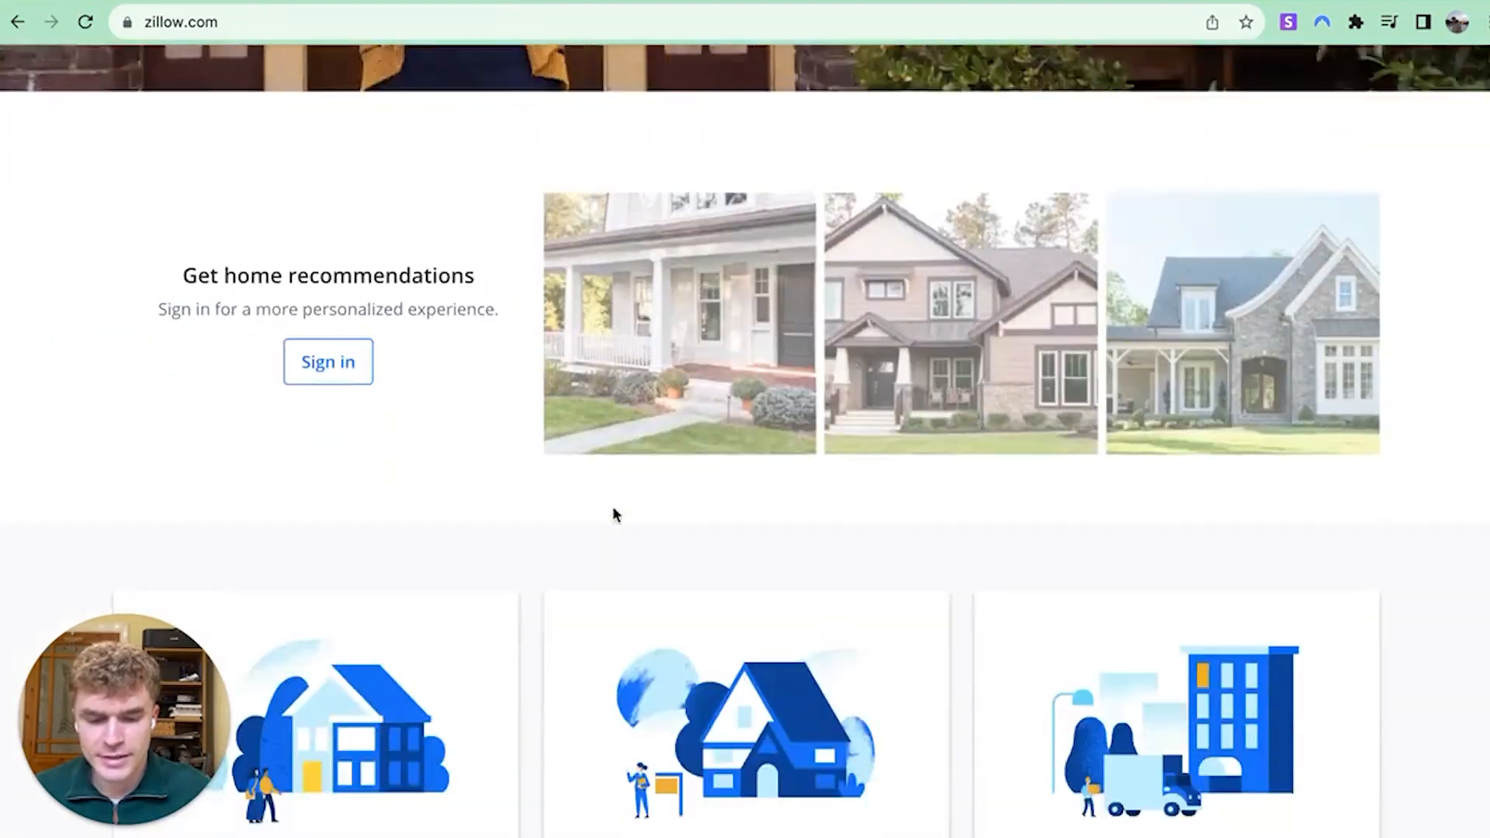
{"action": "scroll", "coordinate": [612, 496], "scroll_direction": "up", "scroll_amount": 4}
{"action": "scroll", "coordinate": [612, 471], "scroll_direction": "up", "scroll_amount": 2}
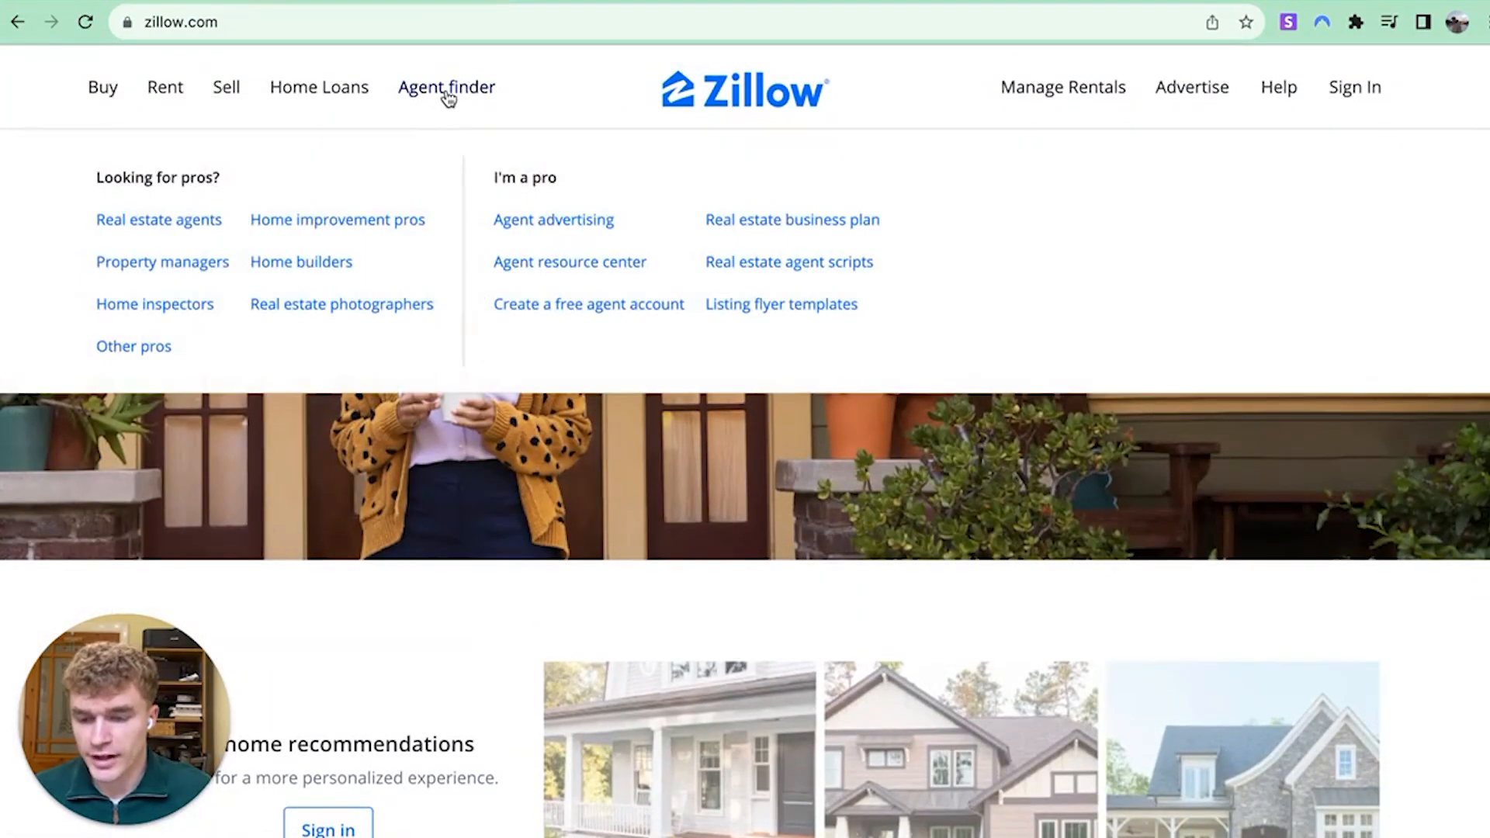
{"action": "left_click", "coordinate": [448, 97]}
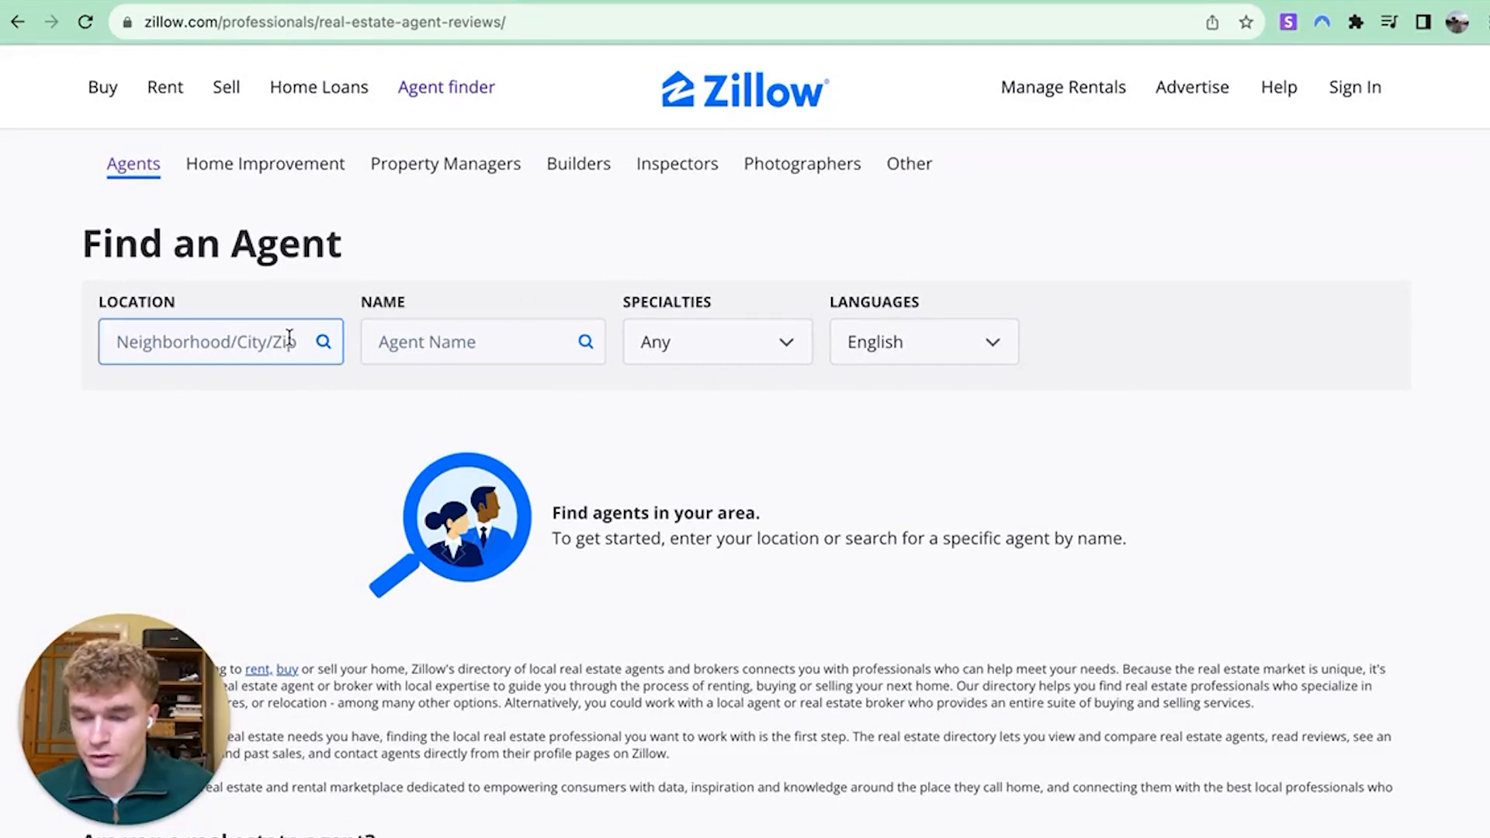
{"action": "left_click", "coordinate": [257, 341]}
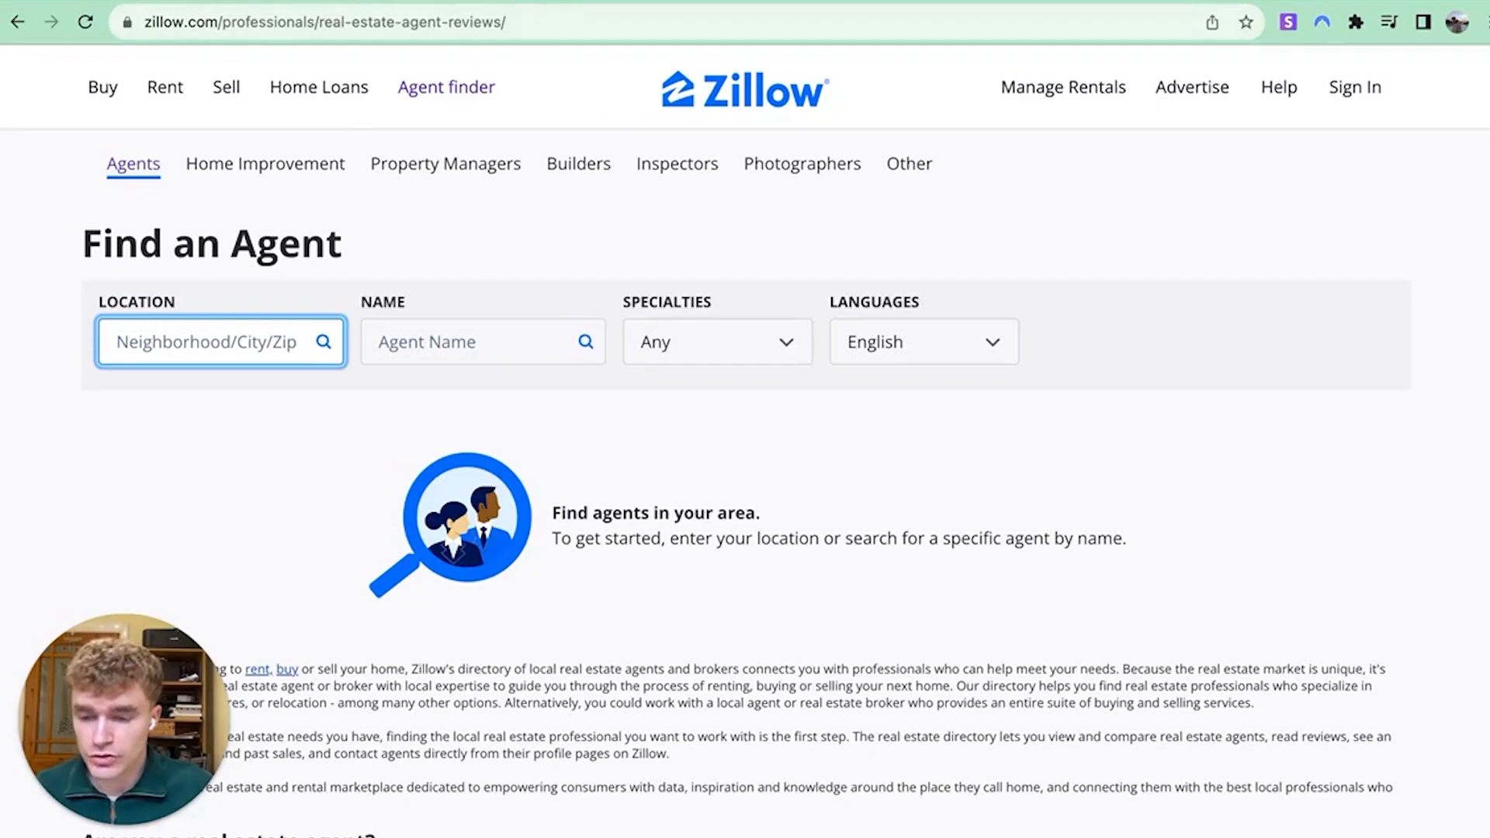
Load Google Maps in a new tab
{"action": "key", "text": "super+t"}
{"action": "type", "text": "maps.google.com"}
{"action": "key", "text": "Return"}
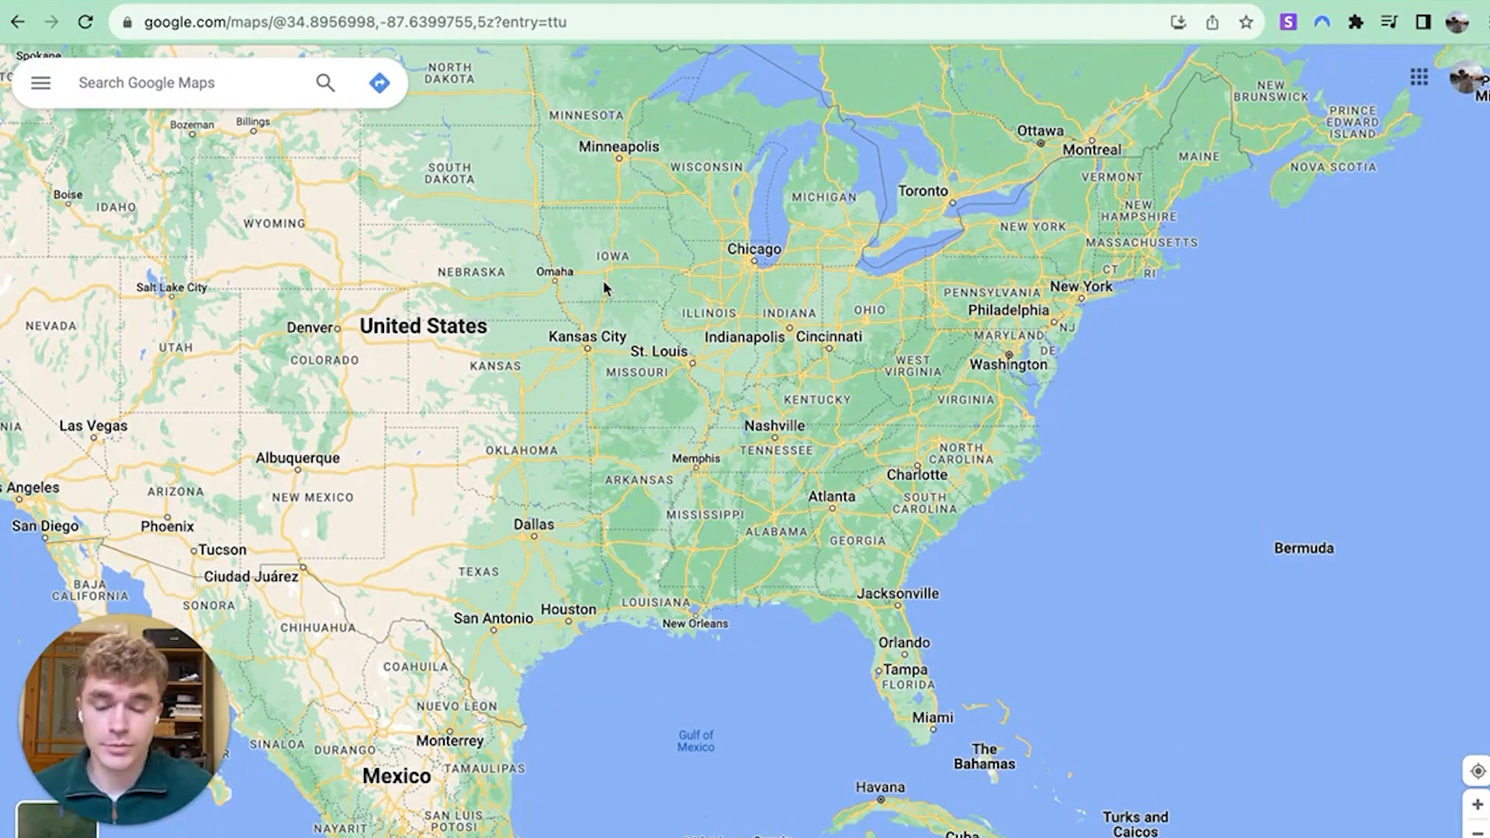
Move the map from New York over to Springfield, Missouri
{"action": "scroll", "coordinate": [1086, 287], "scroll_direction": "up", "scroll_amount": 10}
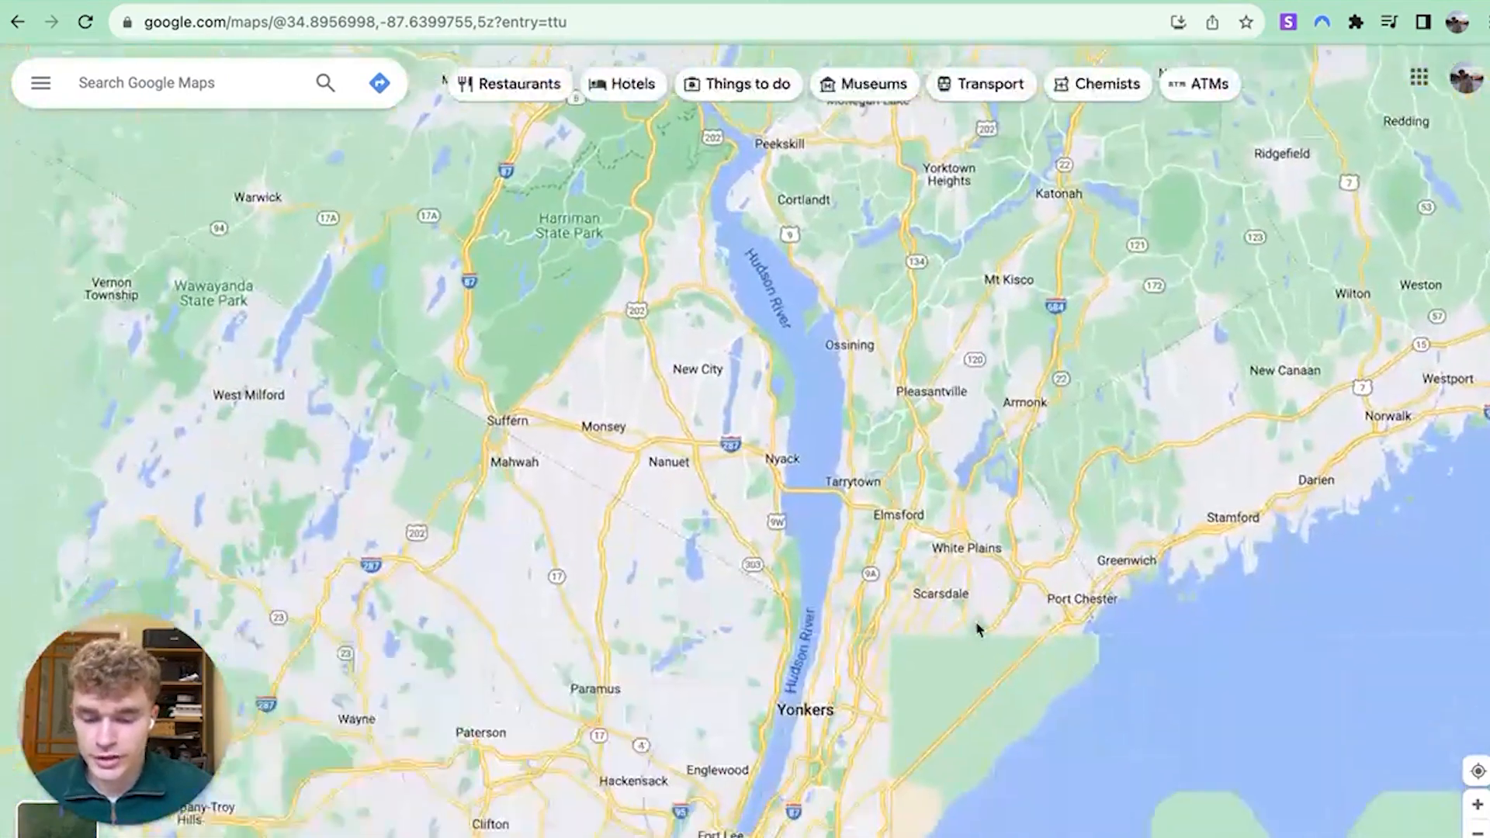
{"action": "left_click_drag", "start_coordinate": [976, 623], "coordinate": [927, 272]}
{"action": "left_click_drag", "start_coordinate": [811, 485], "coordinate": [838, 589]}
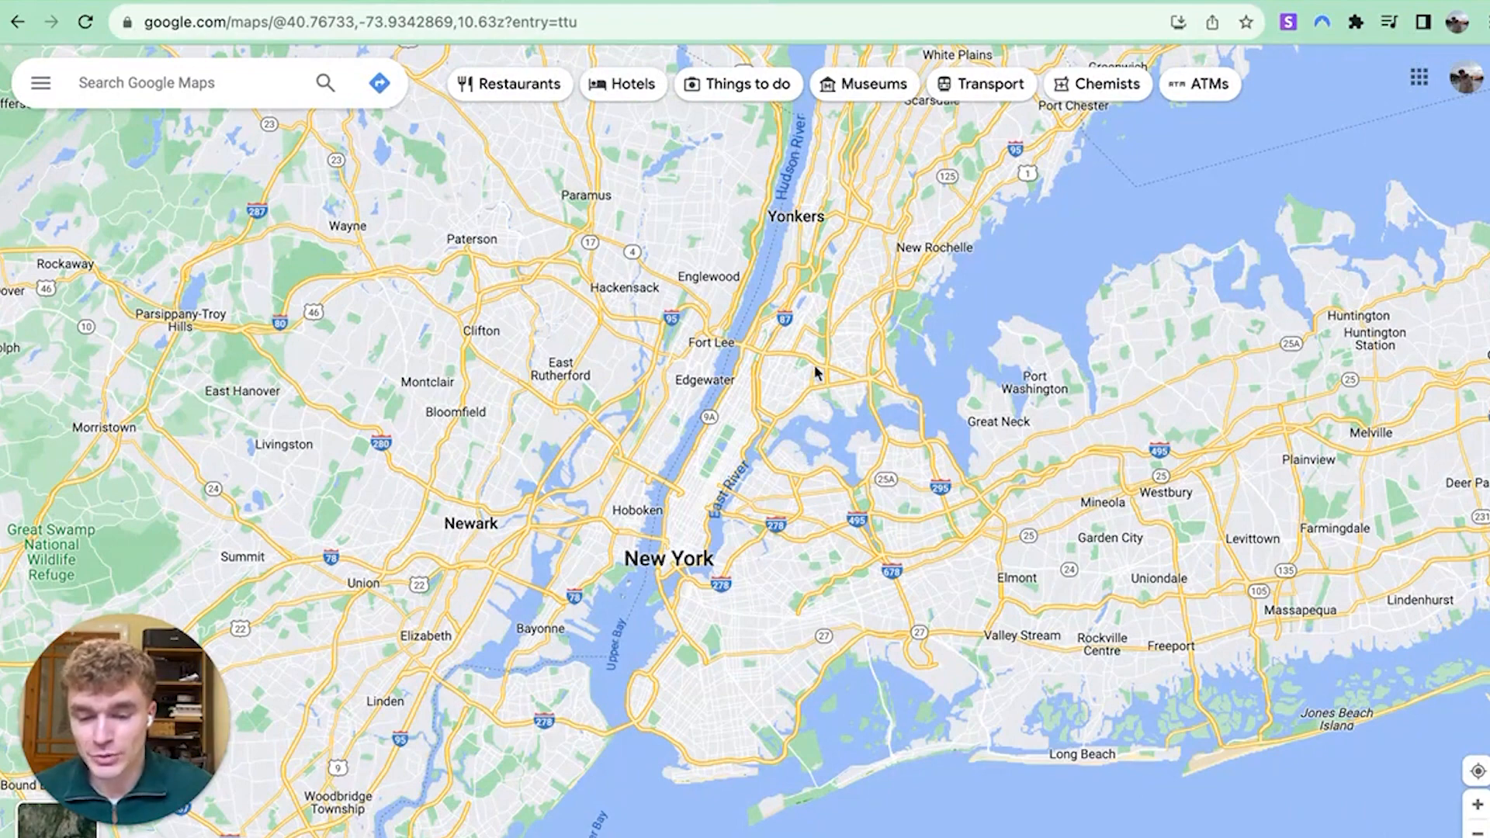
{"action": "scroll", "coordinate": [812, 364], "scroll_direction": "down", "scroll_amount": 2}
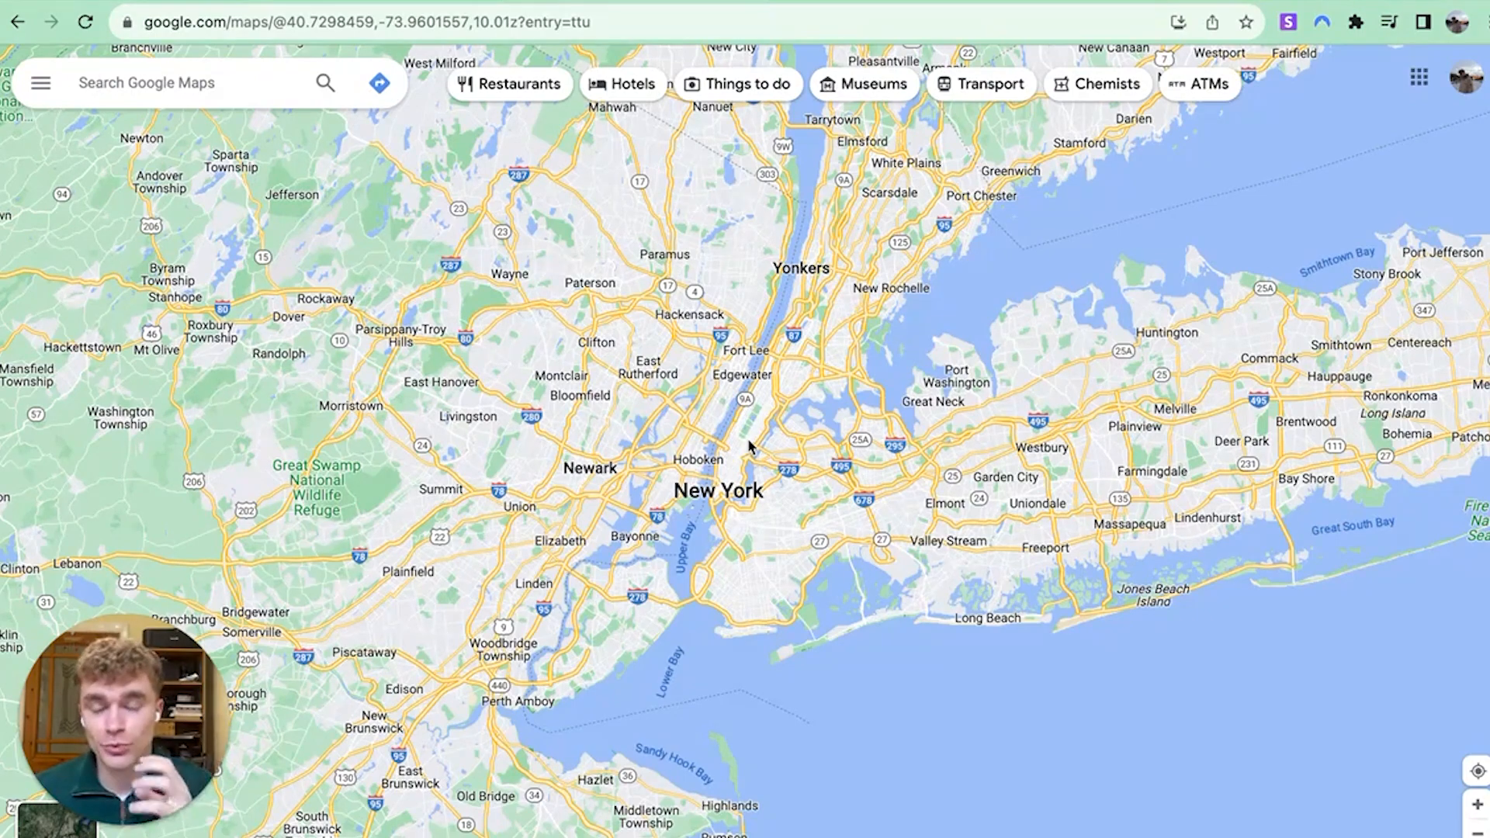
{"action": "scroll", "coordinate": [916, 366], "scroll_direction": "down", "scroll_amount": 10}
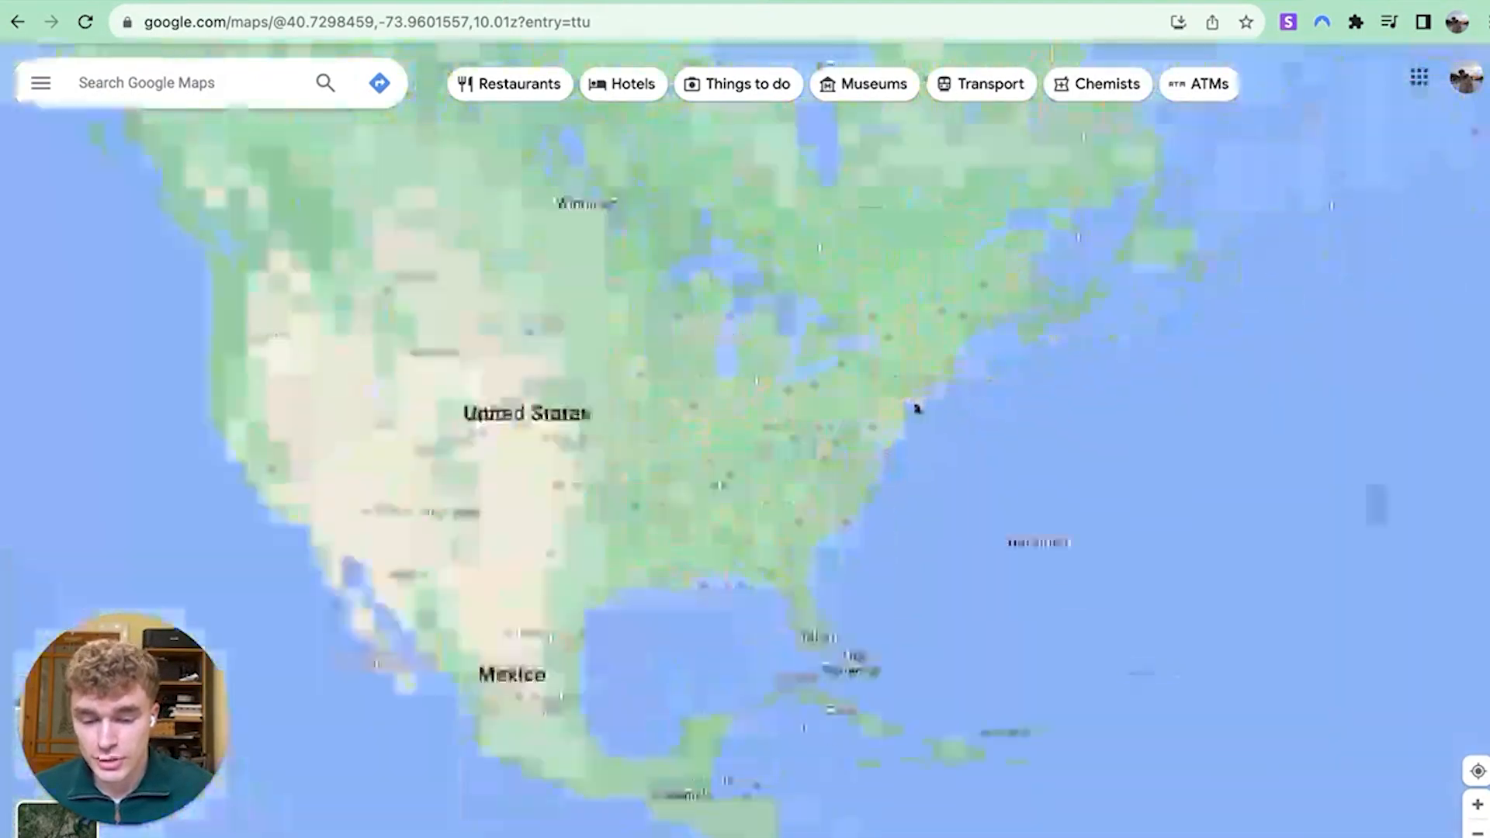
{"action": "scroll", "coordinate": [811, 456], "scroll_direction": "up", "scroll_amount": 5}
{"action": "scroll", "coordinate": [701, 406], "scroll_direction": "down", "scroll_amount": 5}
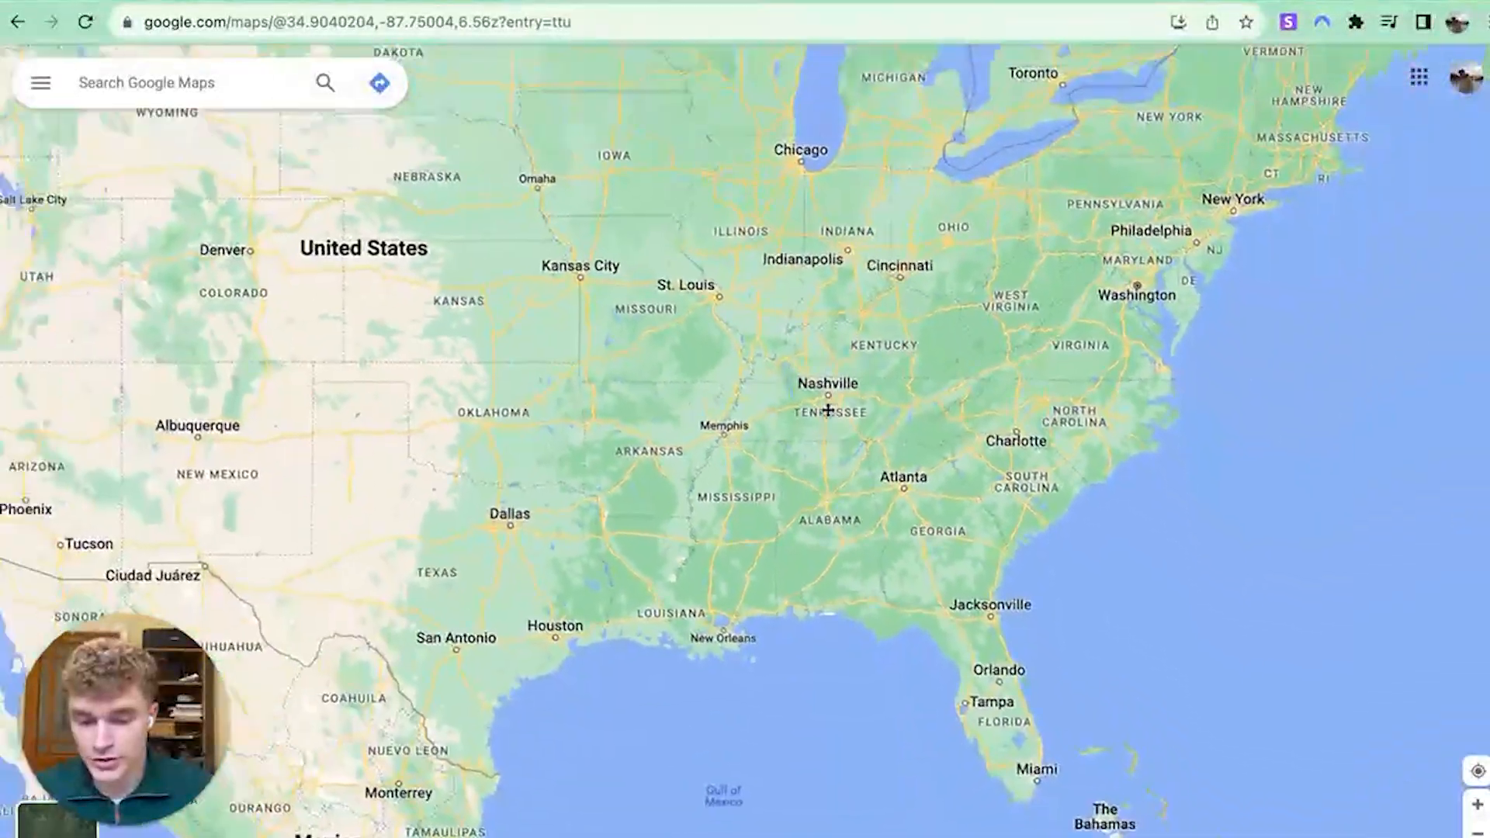
{"action": "scroll", "coordinate": [720, 330], "scroll_direction": "up", "scroll_amount": 3}
{"action": "scroll", "coordinate": [720, 330], "scroll_direction": "up", "scroll_amount": 2}
{"action": "left_click_drag", "start_coordinate": [720, 330], "coordinate": [708, 412]}
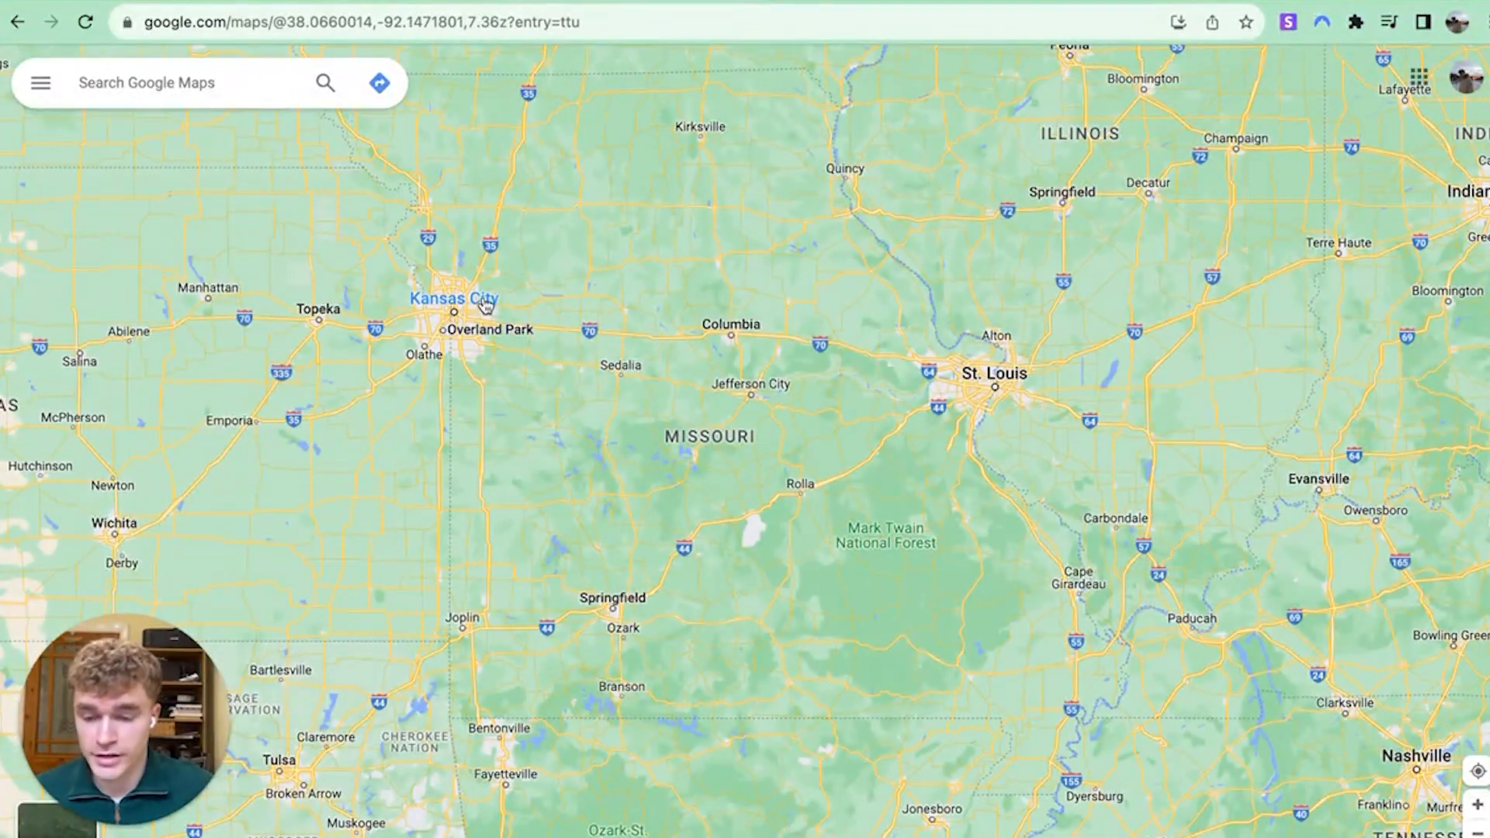
{"action": "left_click_drag", "start_coordinate": [652, 376], "coordinate": [564, 355]}
Zoom Springfield to street level and drop a pin on E Delmar St
{"action": "scroll", "coordinate": [516, 594], "scroll_direction": "up", "scroll_amount": 3}
{"action": "scroll", "coordinate": [516, 594], "scroll_direction": "up", "scroll_amount": 5}
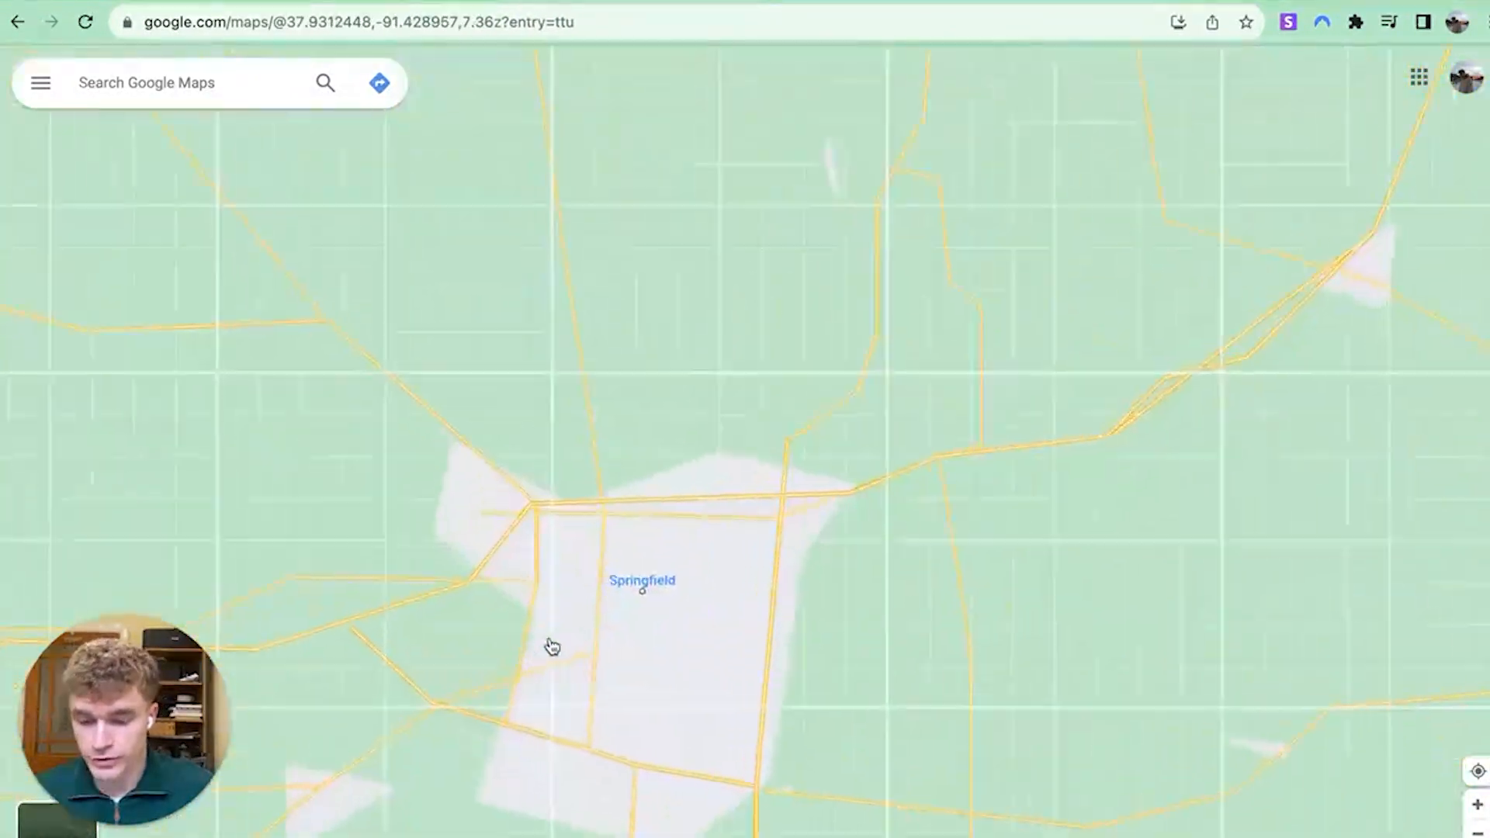
{"action": "scroll", "coordinate": [695, 519], "scroll_direction": "down", "scroll_amount": 2}
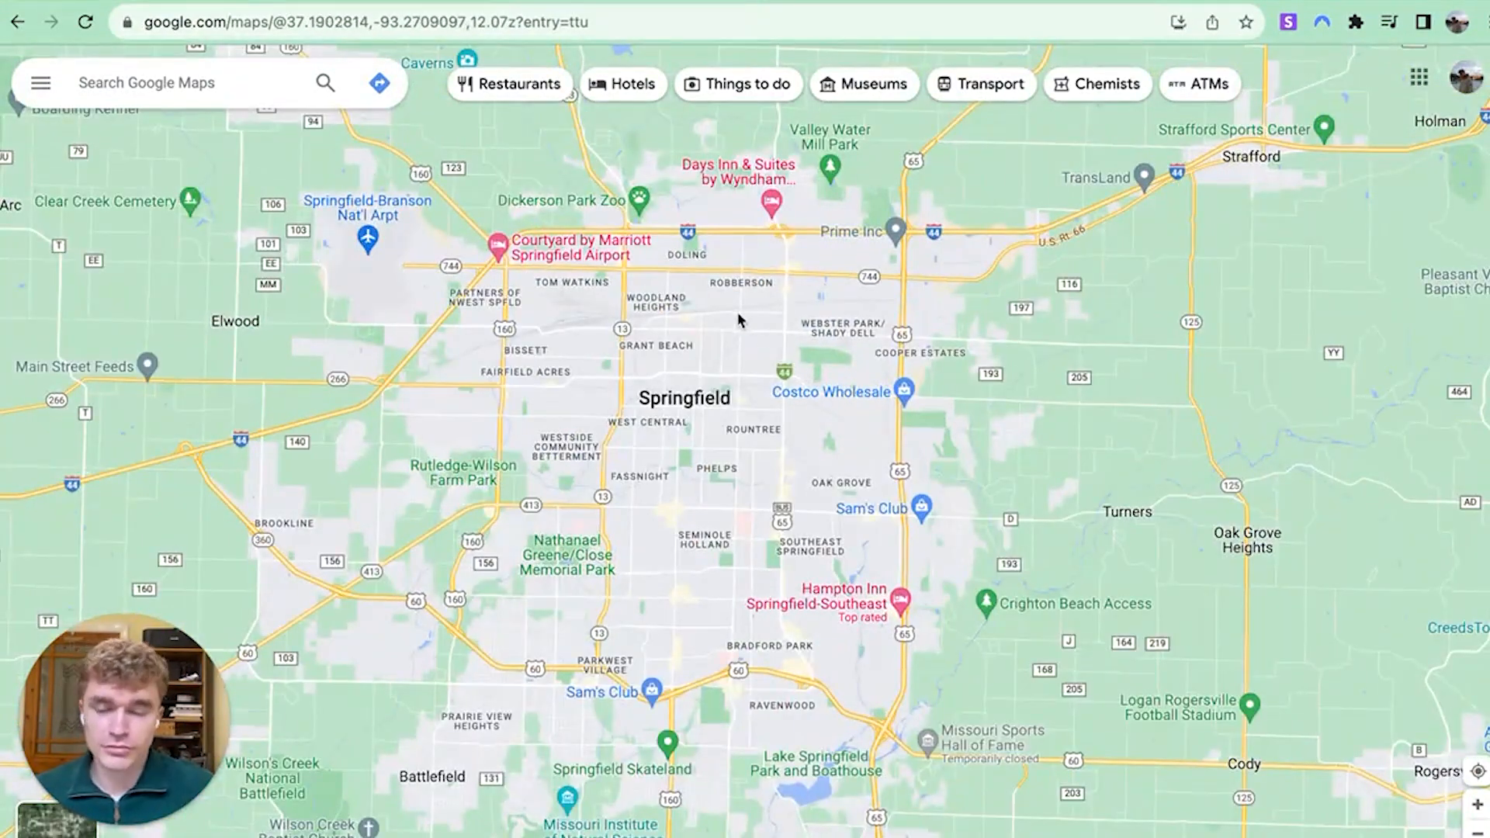
{"action": "left_click_drag", "start_coordinate": [728, 320], "coordinate": [730, 339]}
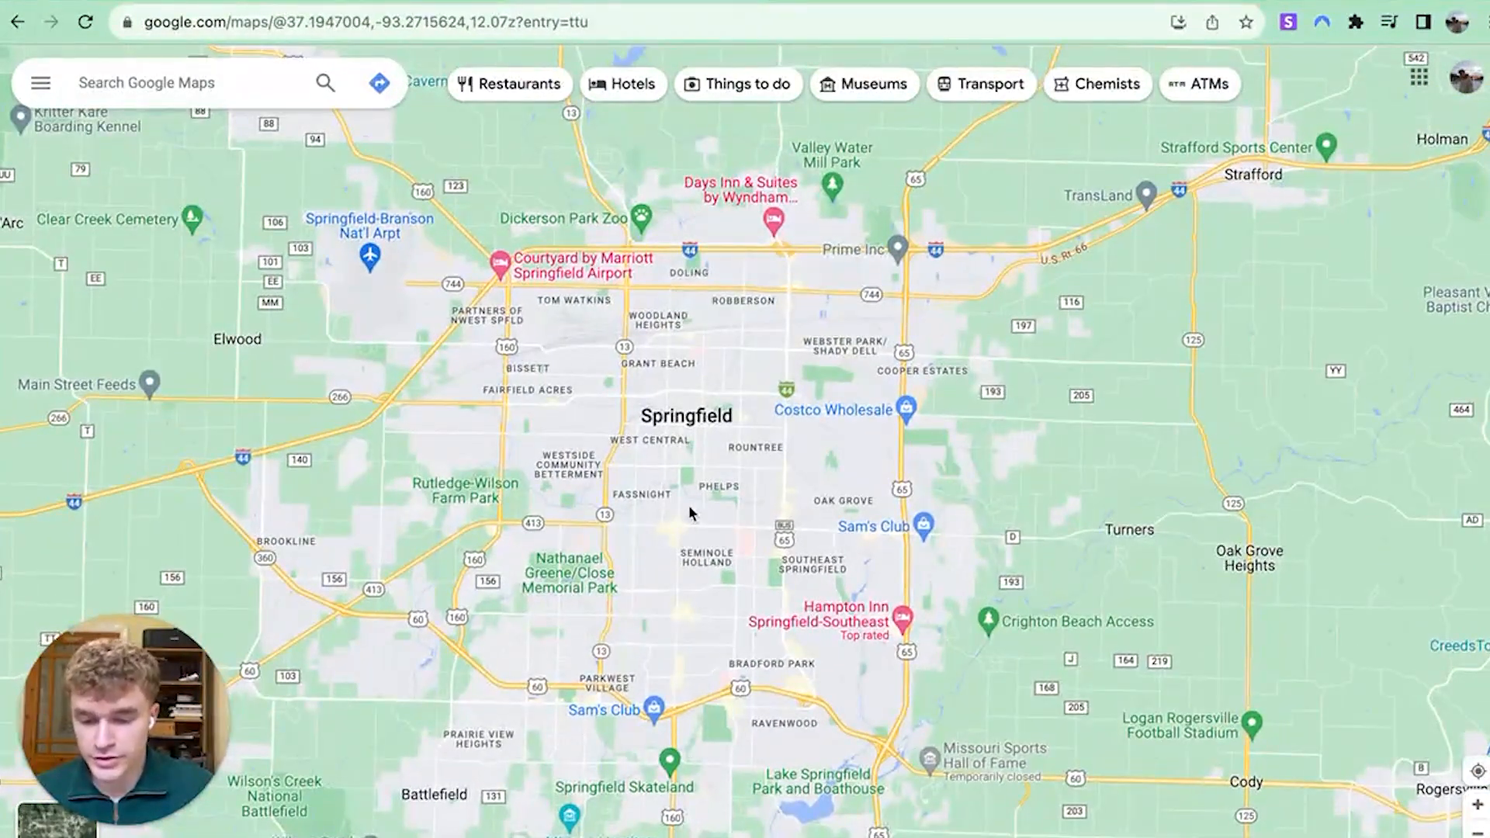
{"action": "scroll", "coordinate": [690, 502], "scroll_direction": "up", "scroll_amount": 5}
{"action": "left_click_drag", "start_coordinate": [952, 264], "coordinate": [858, 412]}
{"action": "left_click_drag", "start_coordinate": [972, 291], "coordinate": [782, 429]}
{"action": "scroll", "coordinate": [782, 429], "scroll_direction": "up", "scroll_amount": 5}
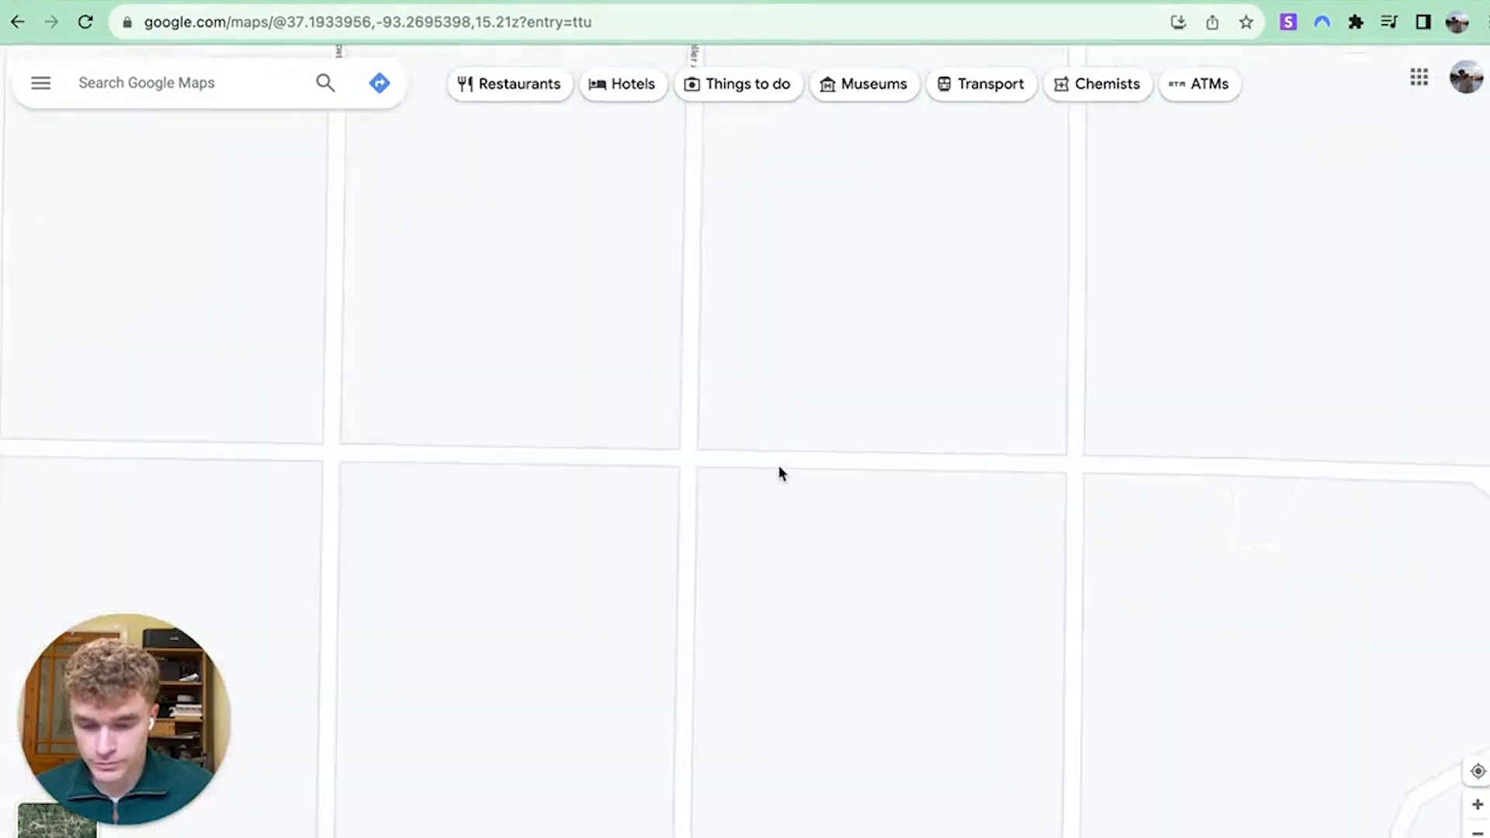
{"action": "left_click", "coordinate": [863, 458]}
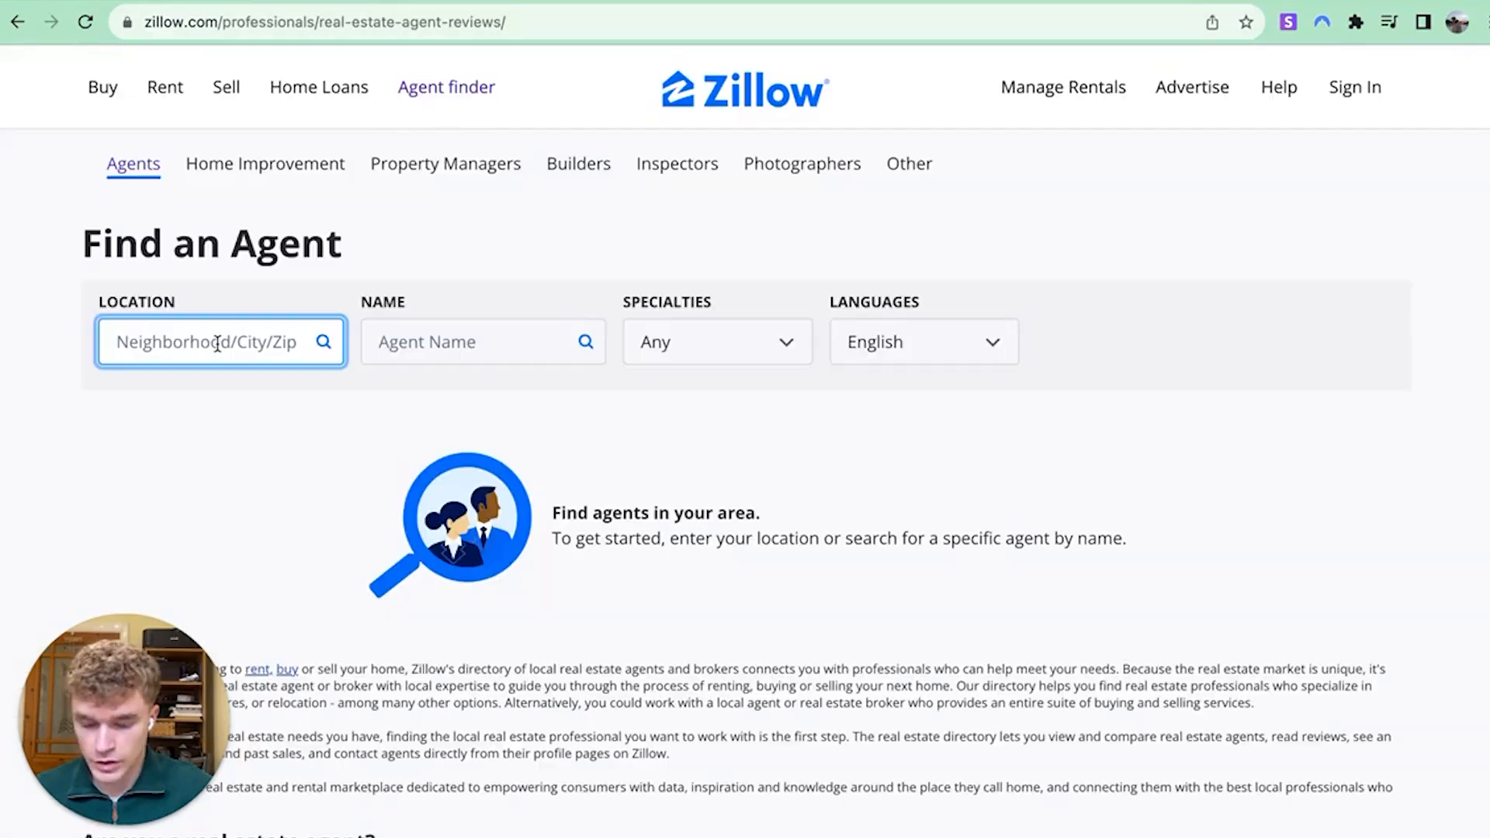
Search Zillow for real estate agents in ZIP 65804 with specialty left on Any
{"action": "type", "text": "65804"}
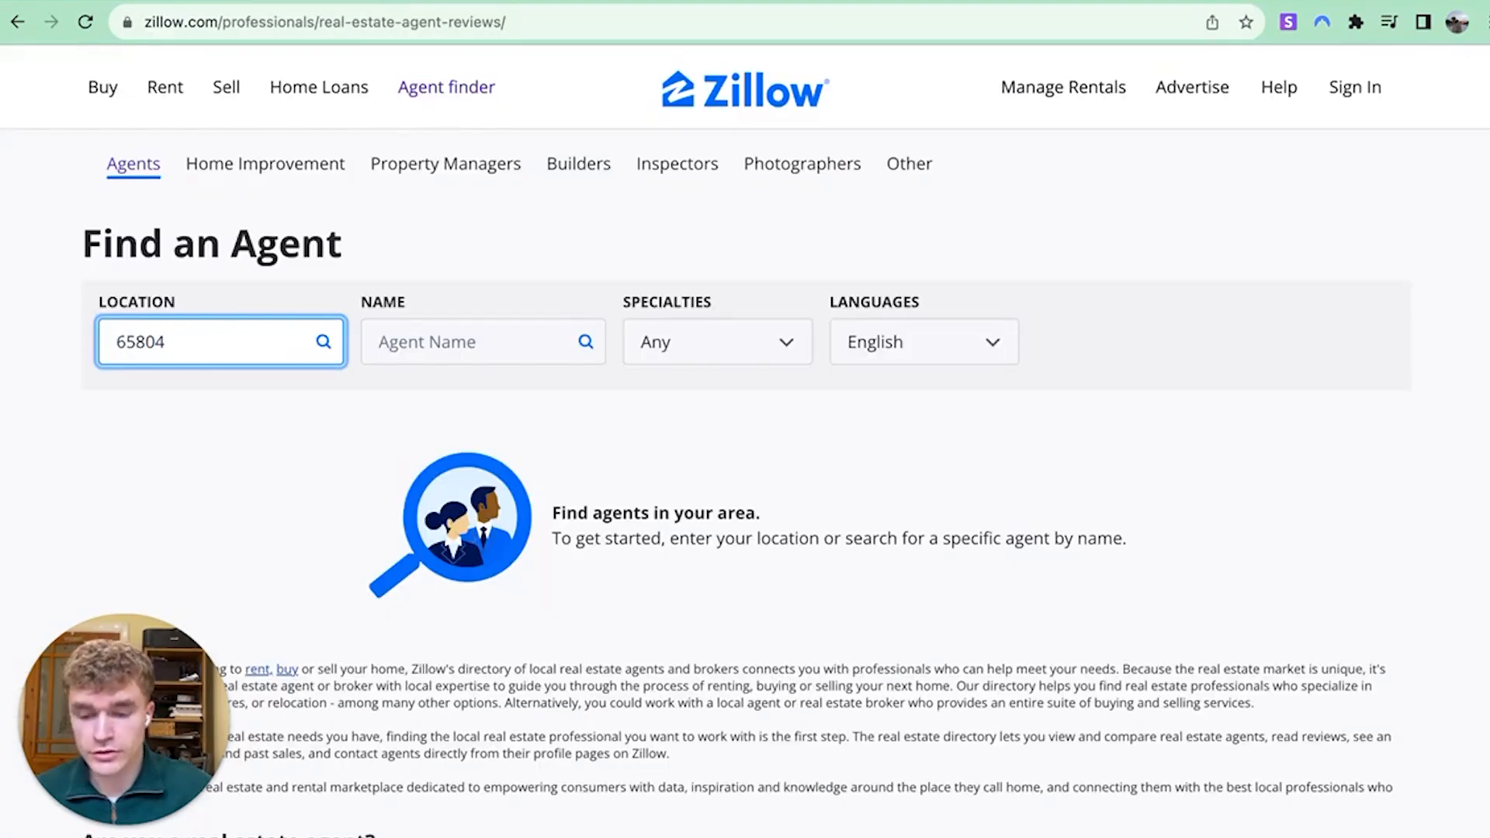
{"action": "left_click", "coordinate": [794, 346]}
{"action": "left_click", "coordinate": [388, 365]}
{"action": "left_click", "coordinate": [292, 342]}
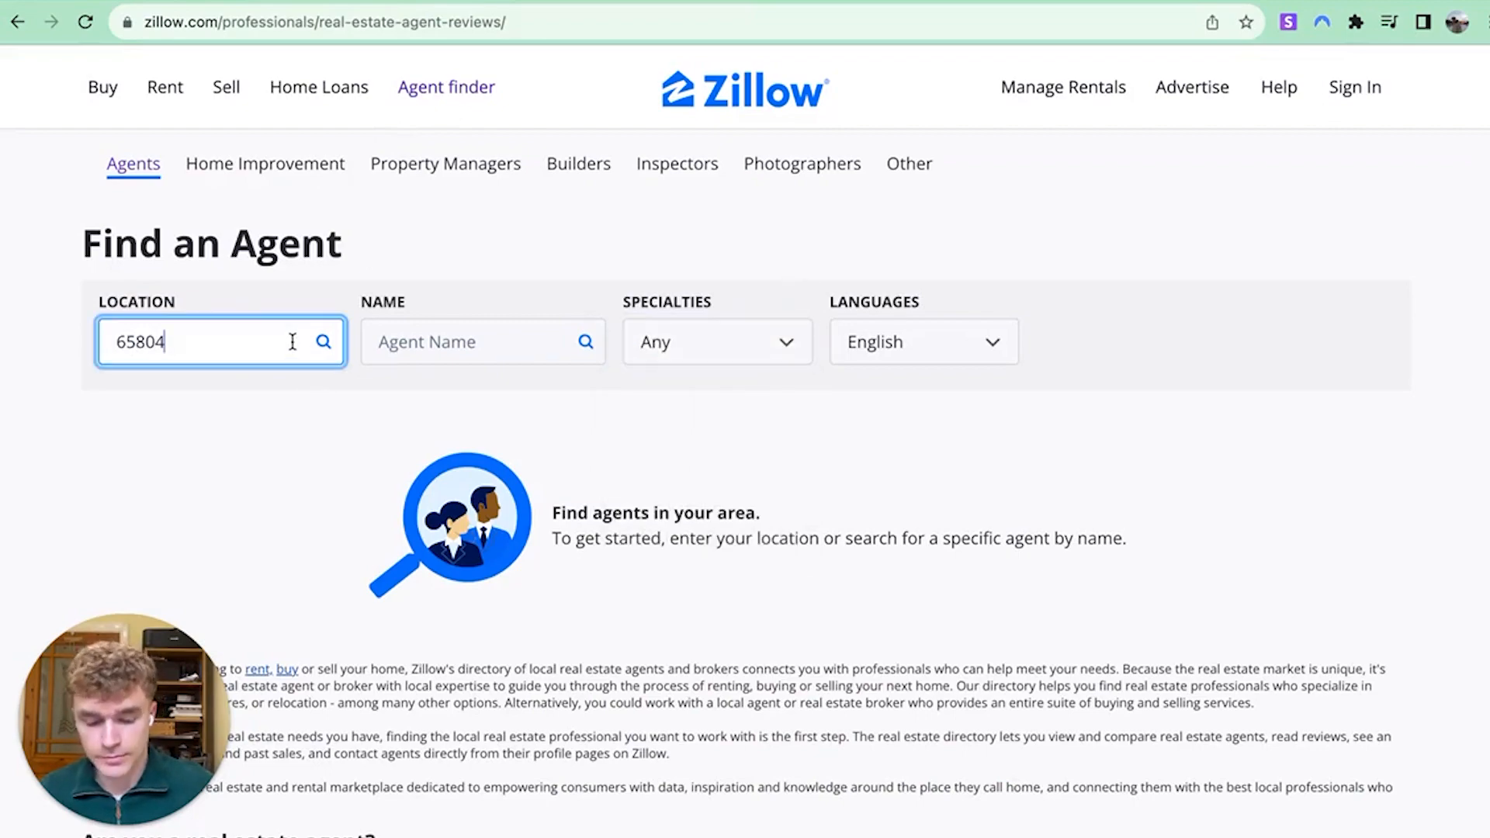
{"action": "key", "text": "Return"}
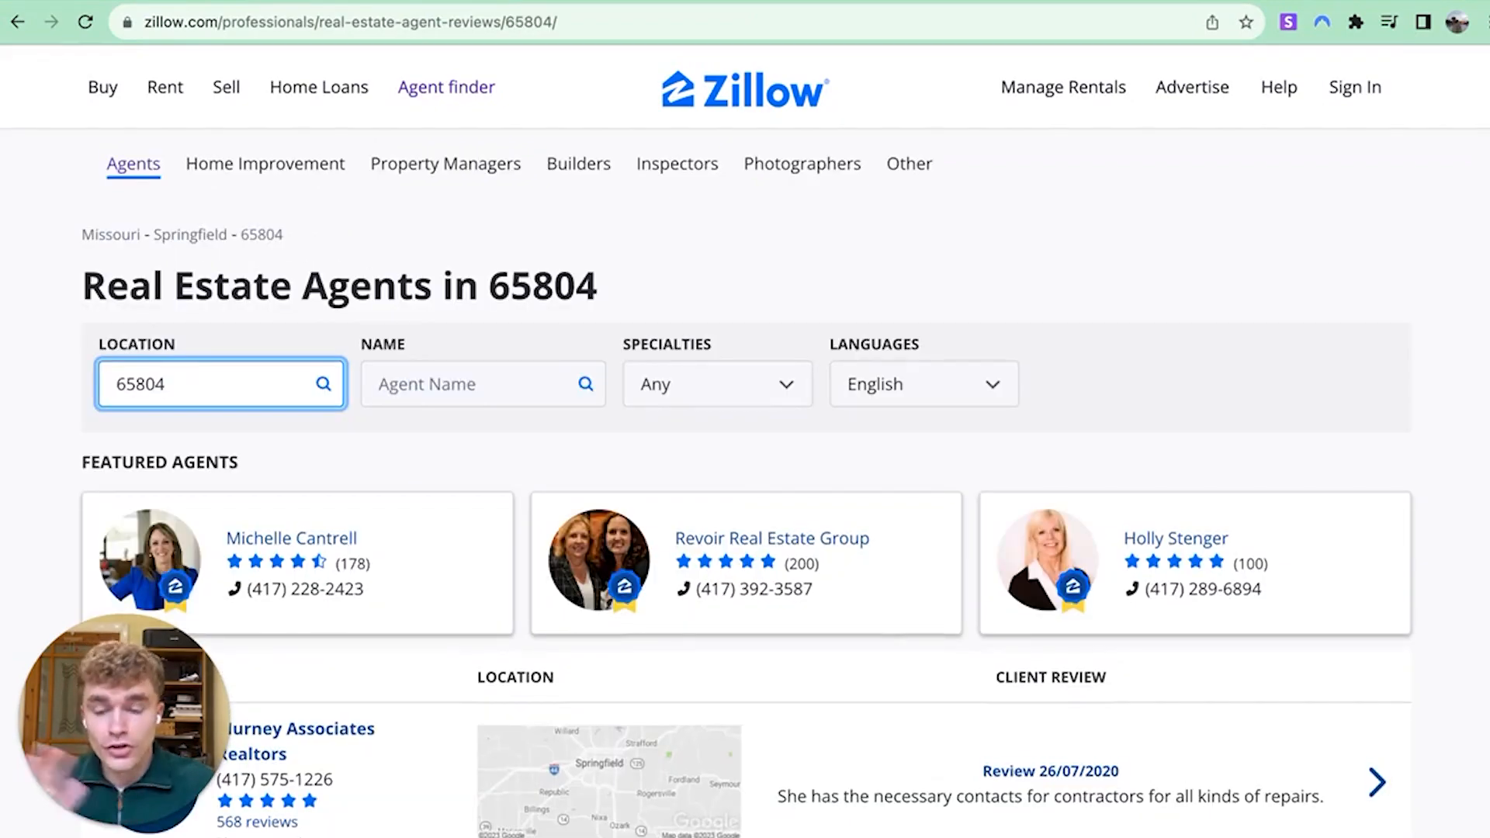
{"action": "scroll", "coordinate": [762, 392], "scroll_direction": "down", "scroll_amount": 20}
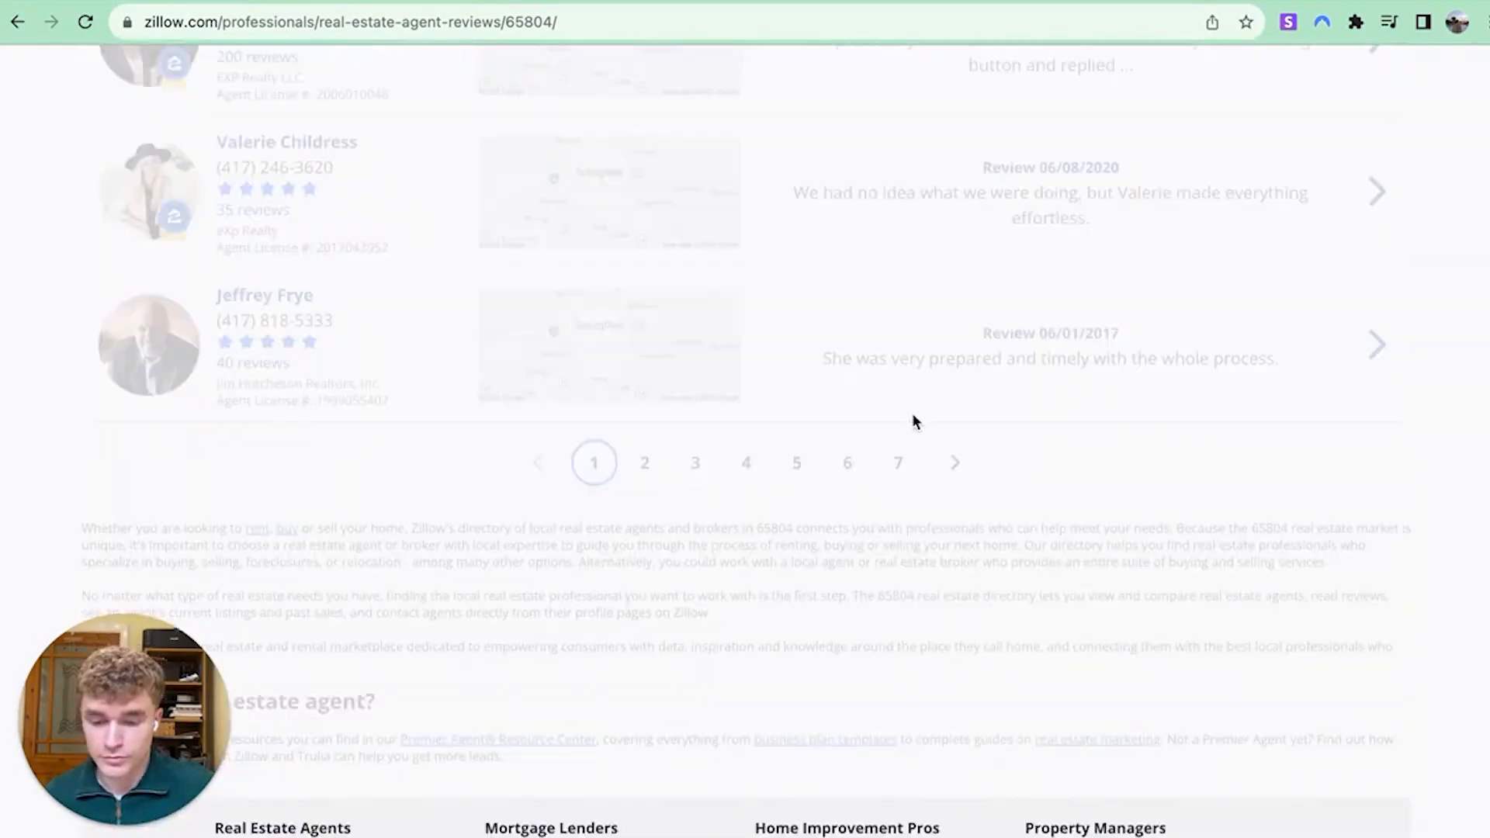
Jump to results page 25 by editing the page number in the URL
{"action": "left_click", "coordinate": [712, 23]}
{"action": "key", "text": "BackSpace"}
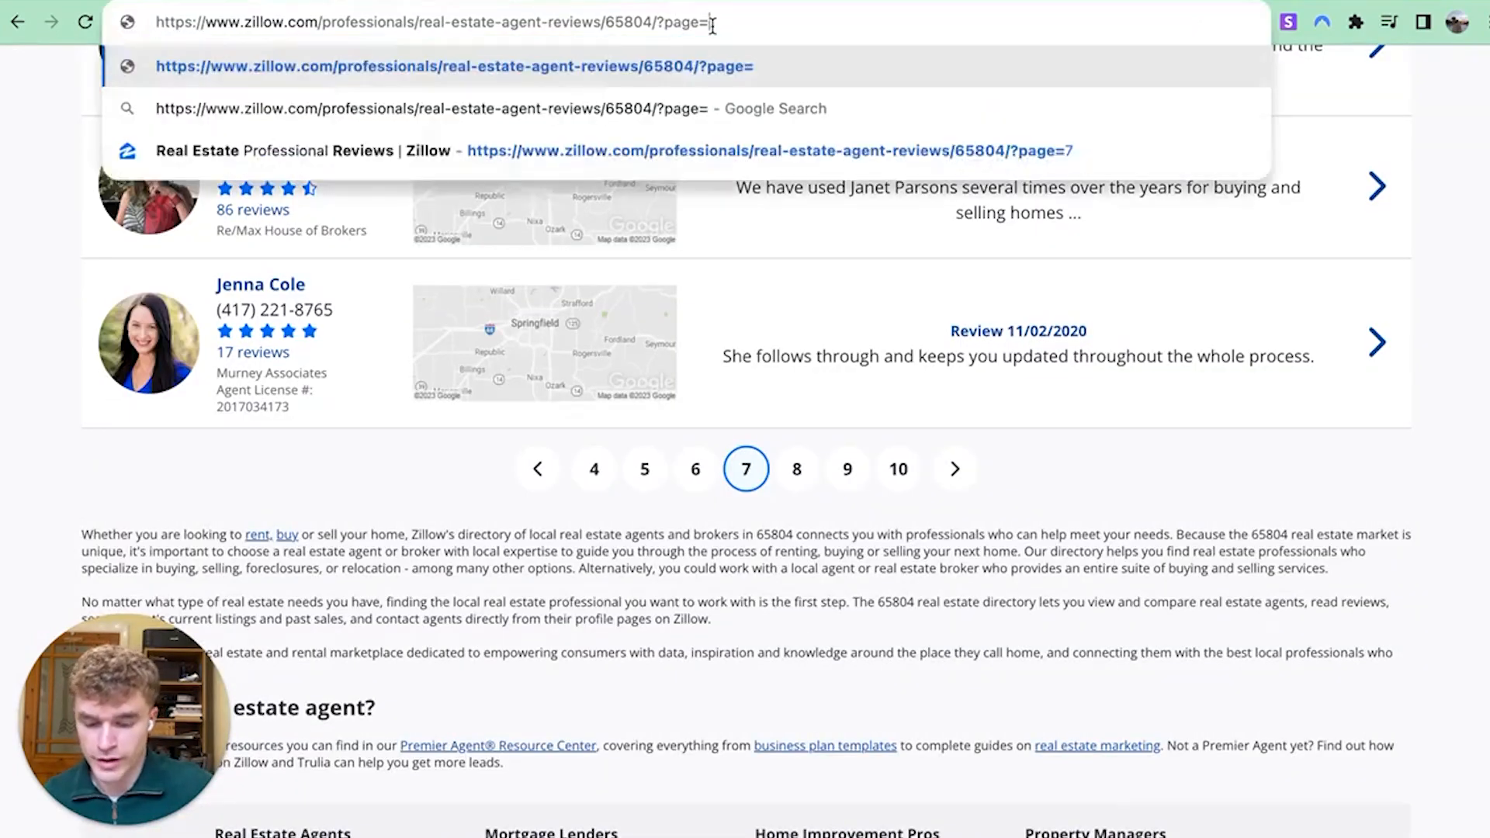
{"action": "type", "text": "25"}
{"action": "key", "text": "Return"}
{"action": "scroll", "coordinate": [789, 376], "scroll_direction": "down", "scroll_amount": 20}
{"action": "scroll", "coordinate": [788, 372], "scroll_direction": "up", "scroll_amount": 5}
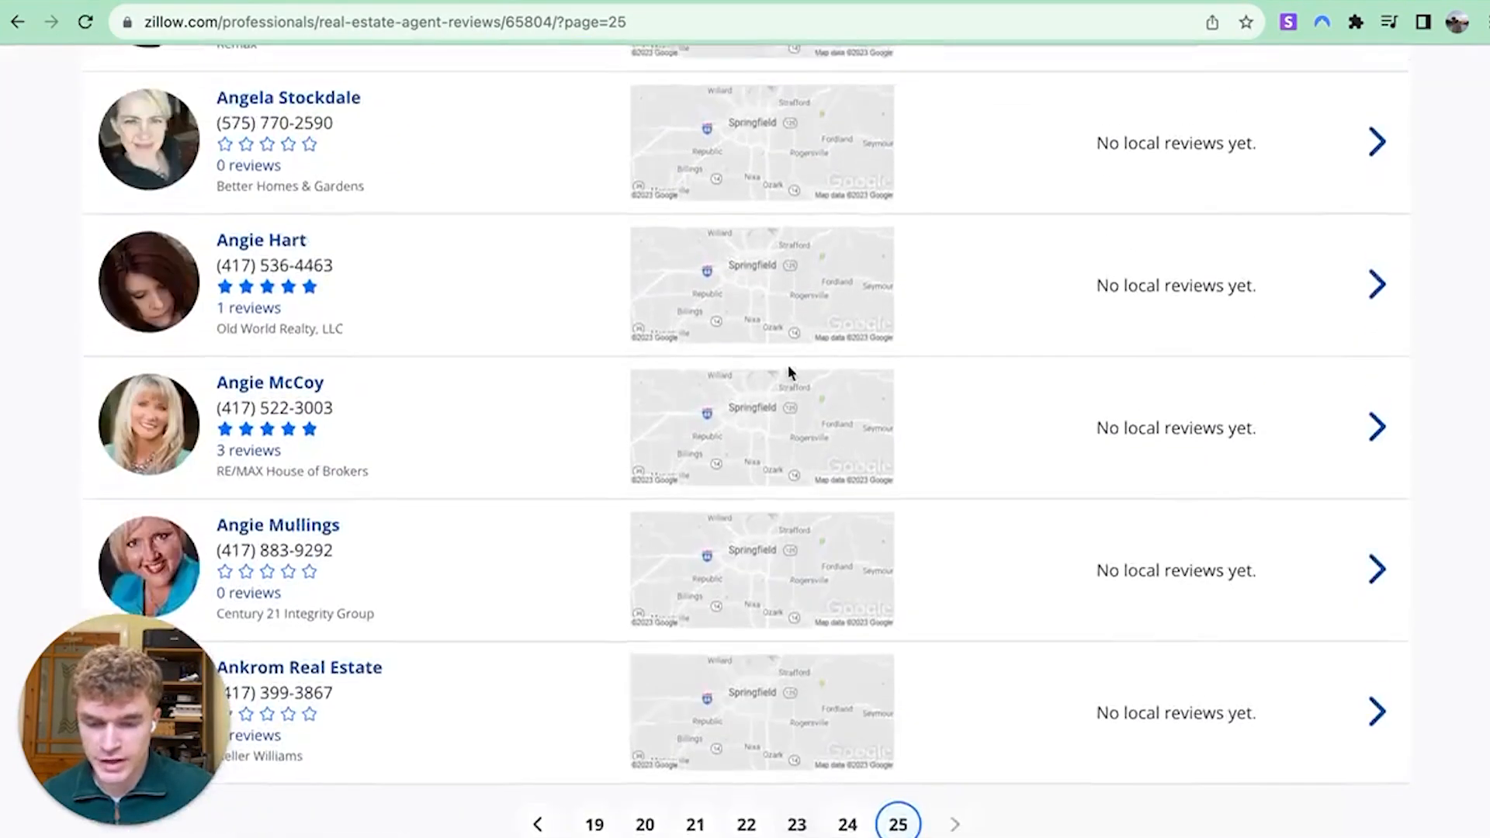
{"action": "scroll", "coordinate": [788, 373], "scroll_direction": "up", "scroll_amount": 20}
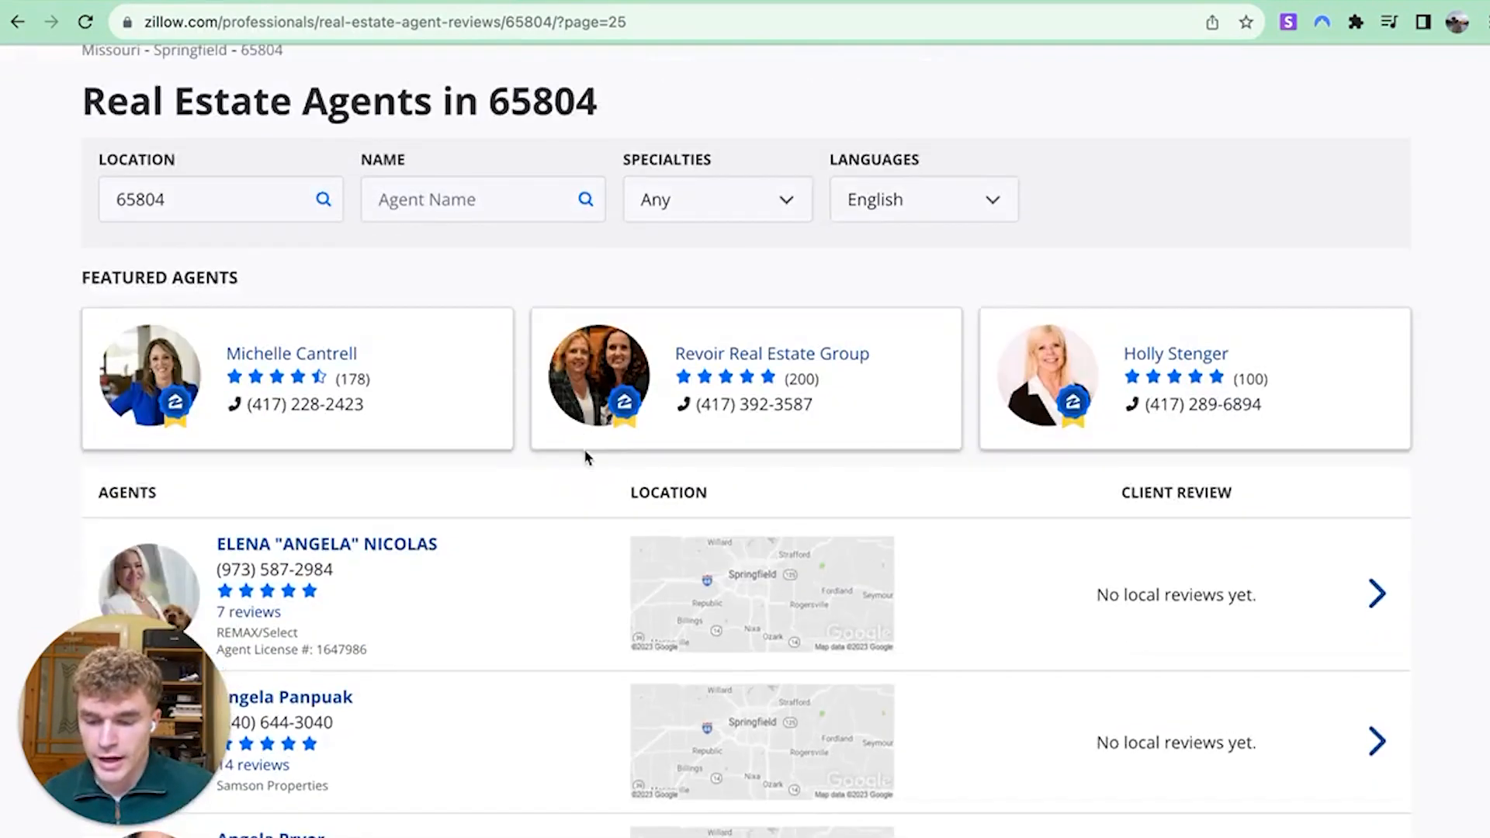
{"action": "scroll", "coordinate": [587, 458], "scroll_direction": "up", "scroll_amount": 3}
{"action": "left_click", "coordinate": [796, 385]}
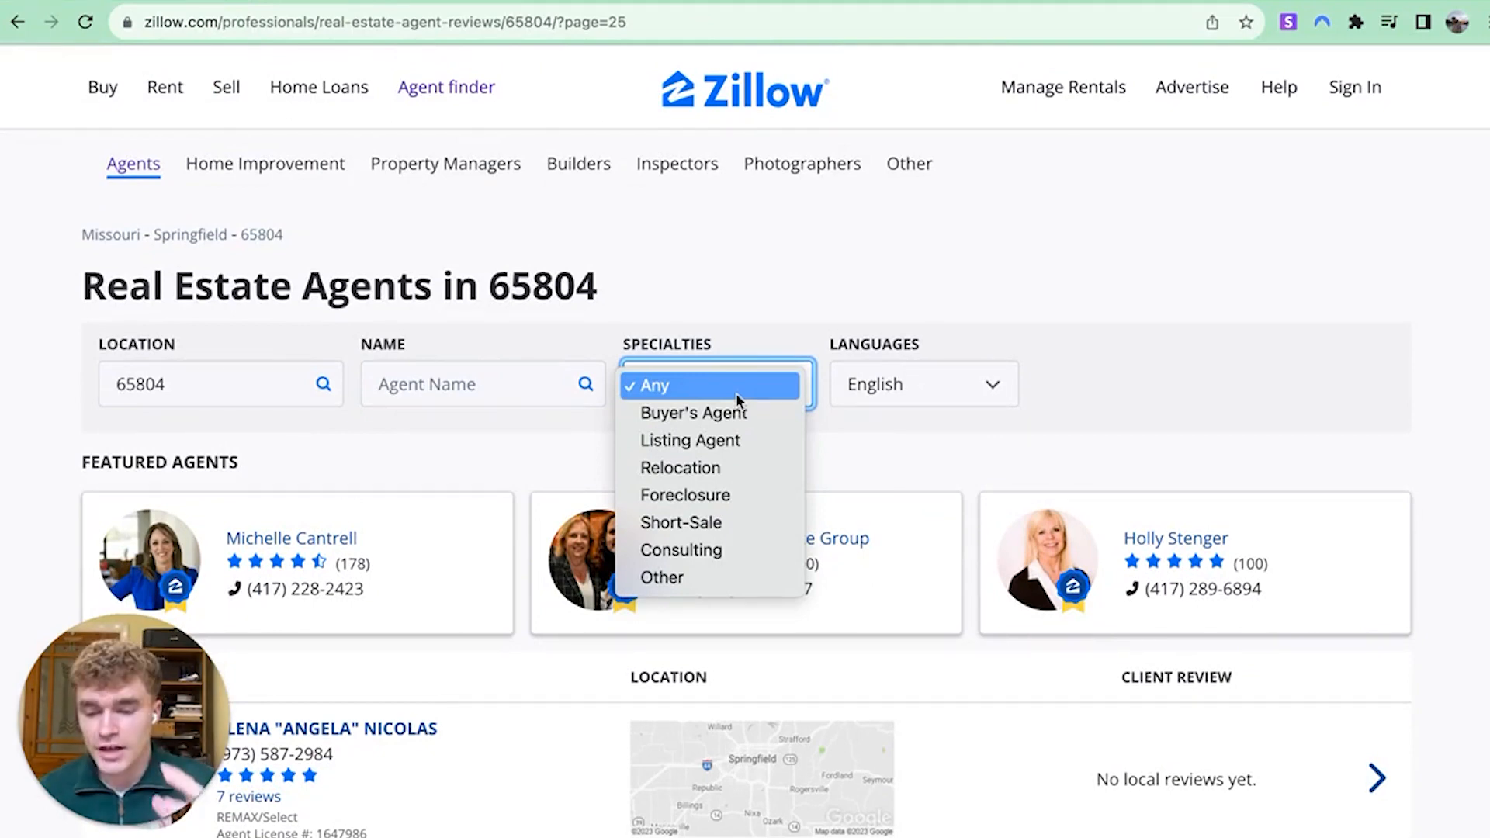
Filter the 65804 agents to Buyer's Agent and open results page 7
{"action": "left_click", "coordinate": [744, 420]}
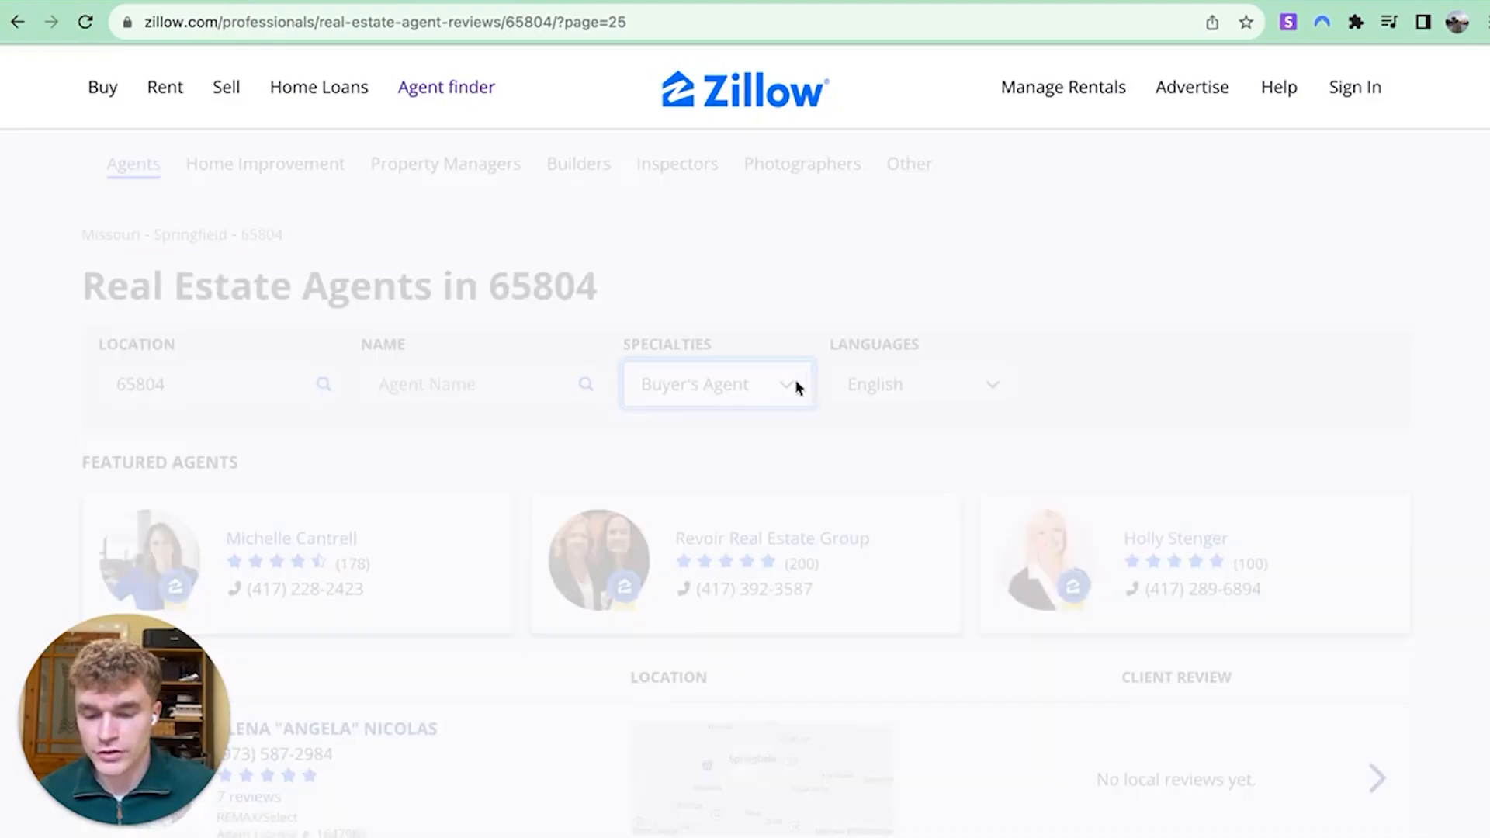
{"action": "scroll", "coordinate": [691, 388], "scroll_direction": "down", "scroll_amount": 15}
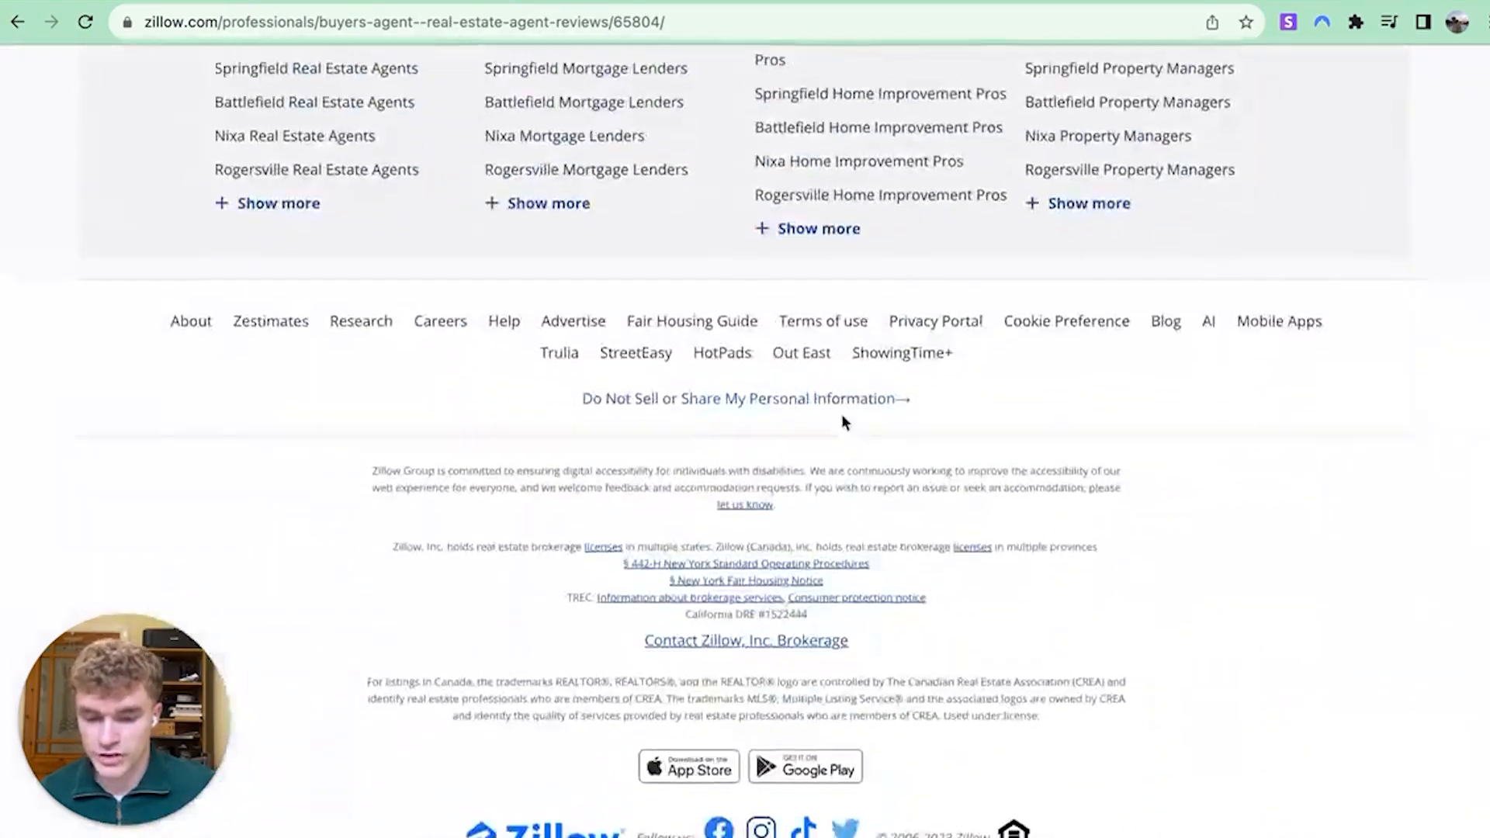
{"action": "scroll", "coordinate": [841, 420], "scroll_direction": "up", "scroll_amount": 5}
{"action": "left_click", "coordinate": [898, 279]}
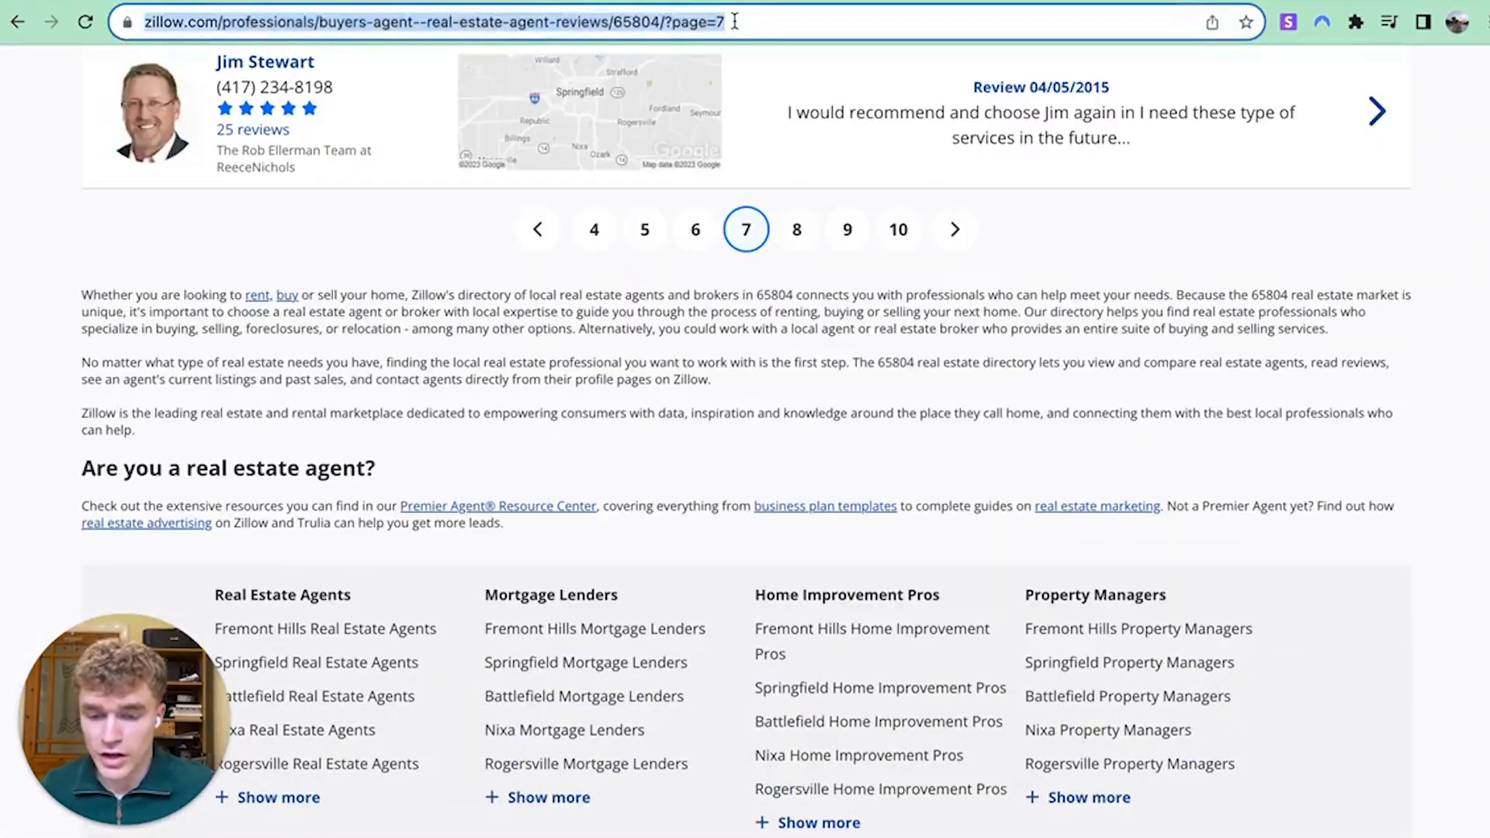
Try page=25 in the URL, then go back to page 7
{"action": "left_click", "coordinate": [761, 22]}
{"action": "key", "text": "BackSpace"}
{"action": "type", "text": "25"}
{"action": "key", "text": "Return"}
{"action": "scroll", "coordinate": [793, 367], "scroll_direction": "down", "scroll_amount": 8}
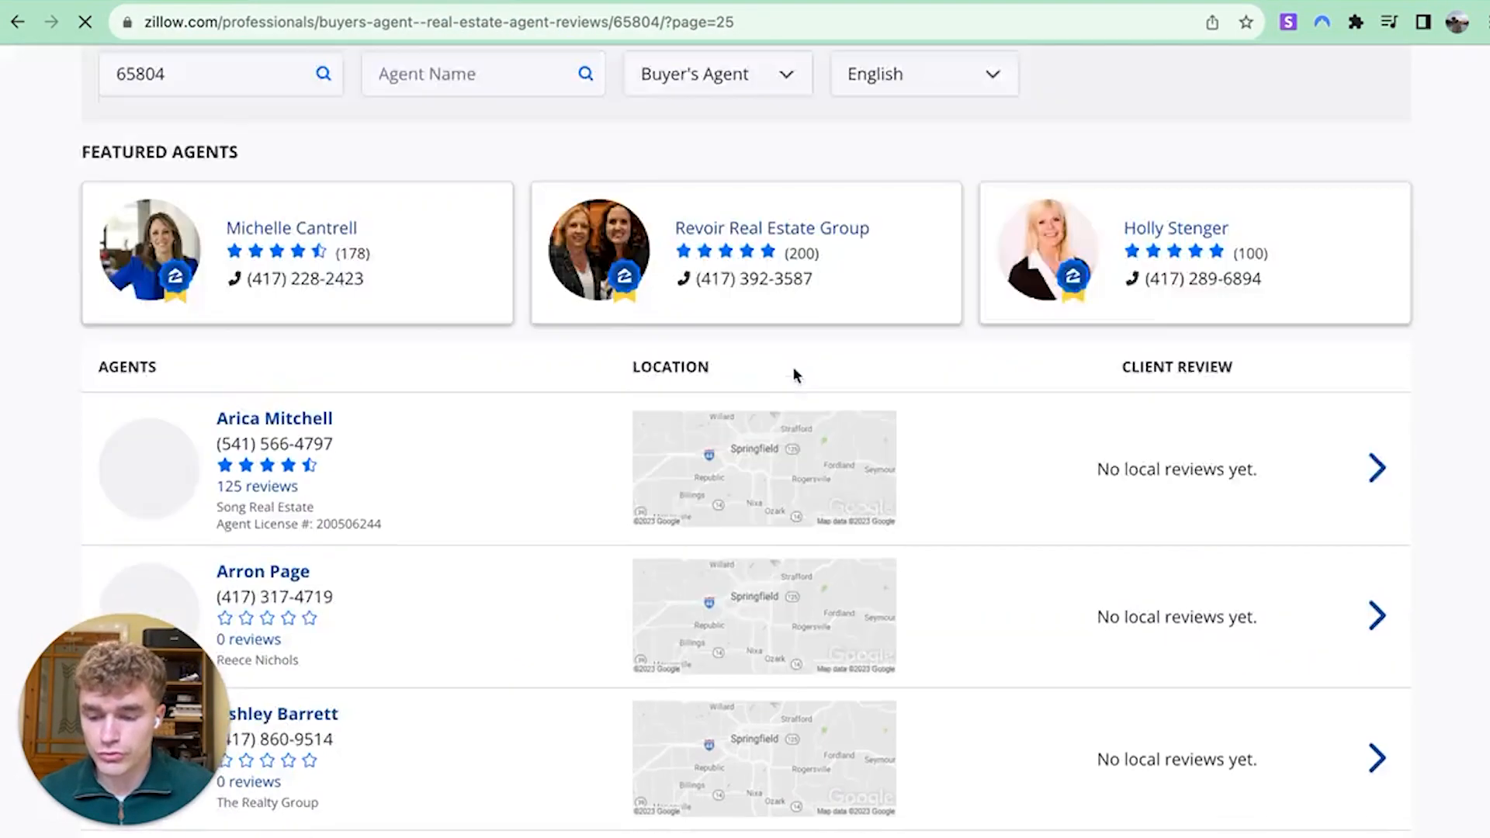
{"action": "scroll", "coordinate": [645, 411], "scroll_direction": "down", "scroll_amount": 10}
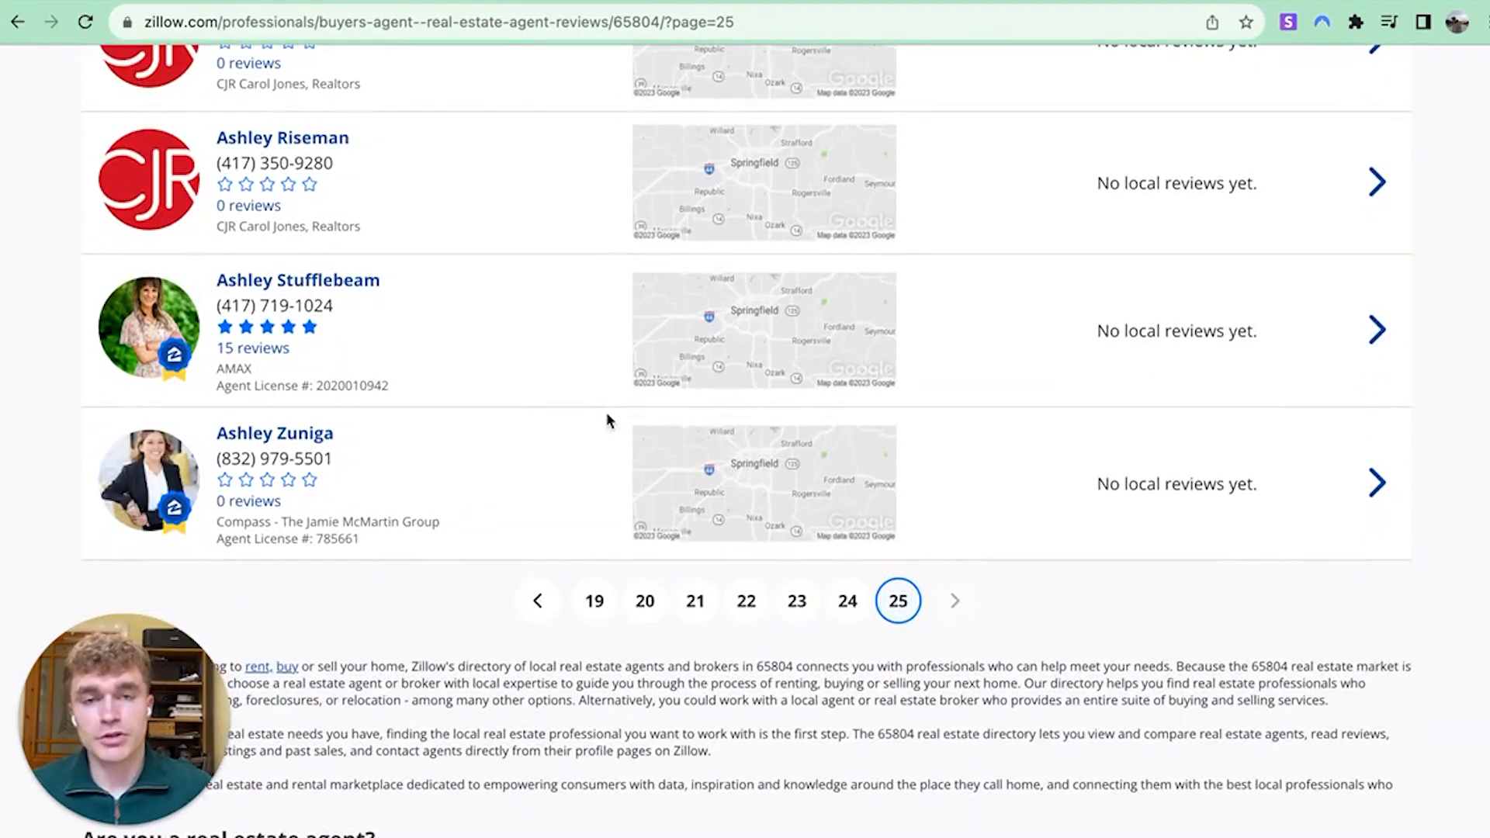
{"action": "scroll", "coordinate": [583, 441], "scroll_direction": "up", "scroll_amount": 6}
{"action": "left_click", "coordinate": [17, 23]}
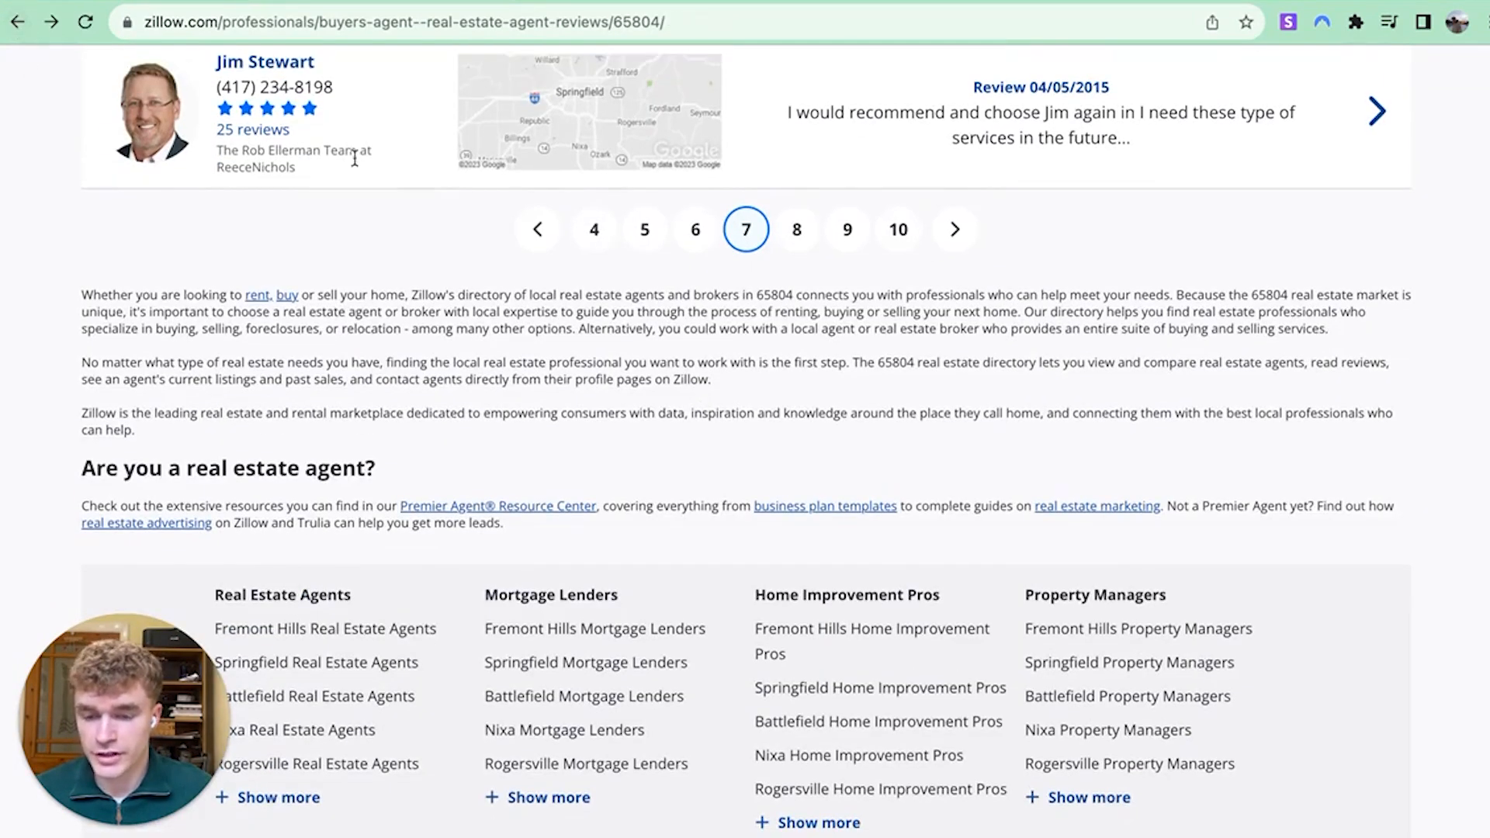
Open the top-rated agent's Zillow profile in a new tab and review their sales and details
{"action": "scroll", "coordinate": [425, 332], "scroll_direction": "up", "scroll_amount": 15}
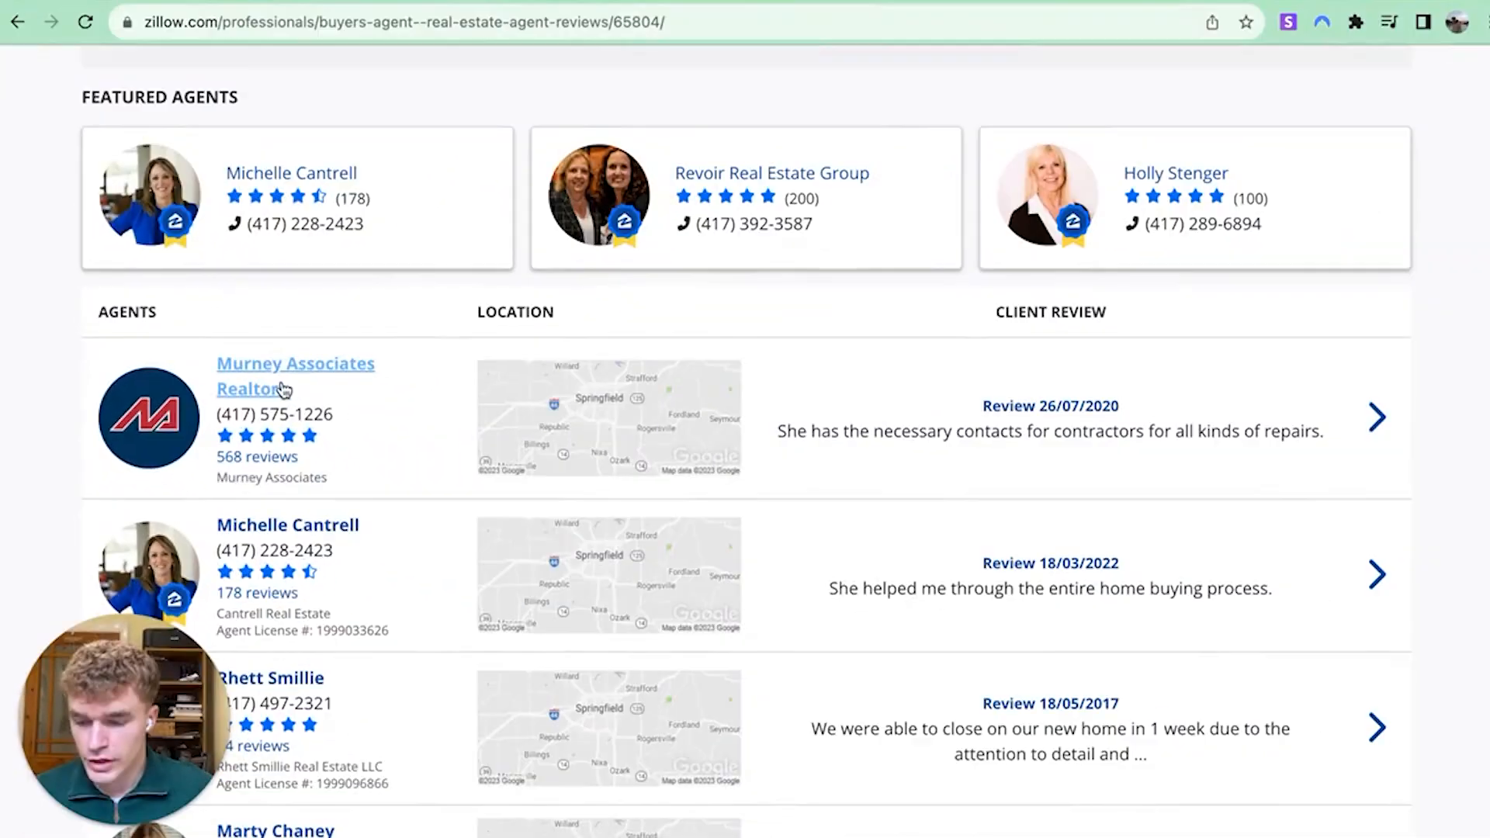
{"action": "scroll", "coordinate": [279, 326], "scroll_direction": "down", "scroll_amount": 4}
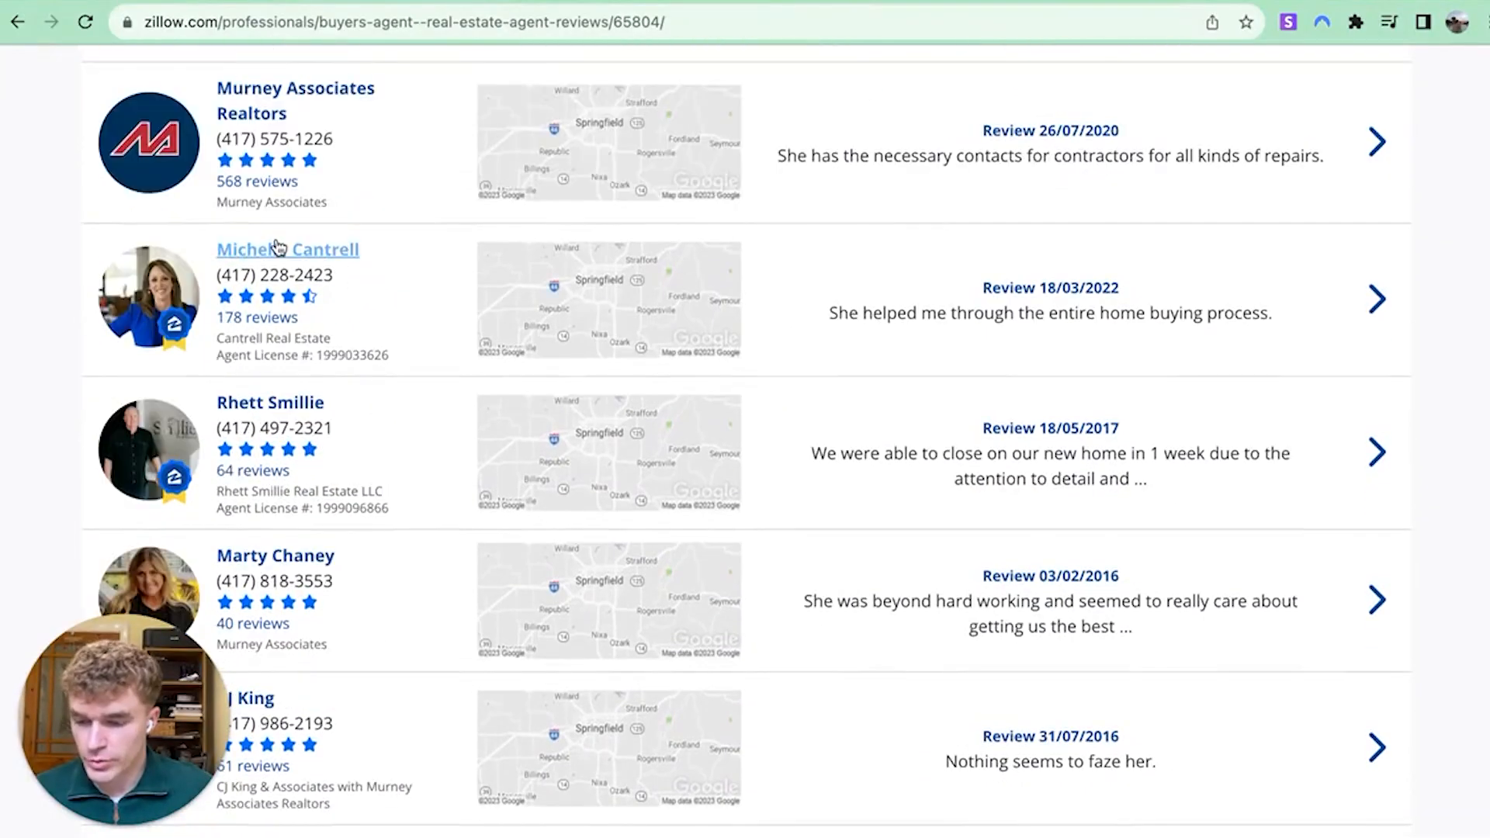
{"action": "right_click", "coordinate": [278, 248]}
{"action": "left_click", "coordinate": [469, 197]}
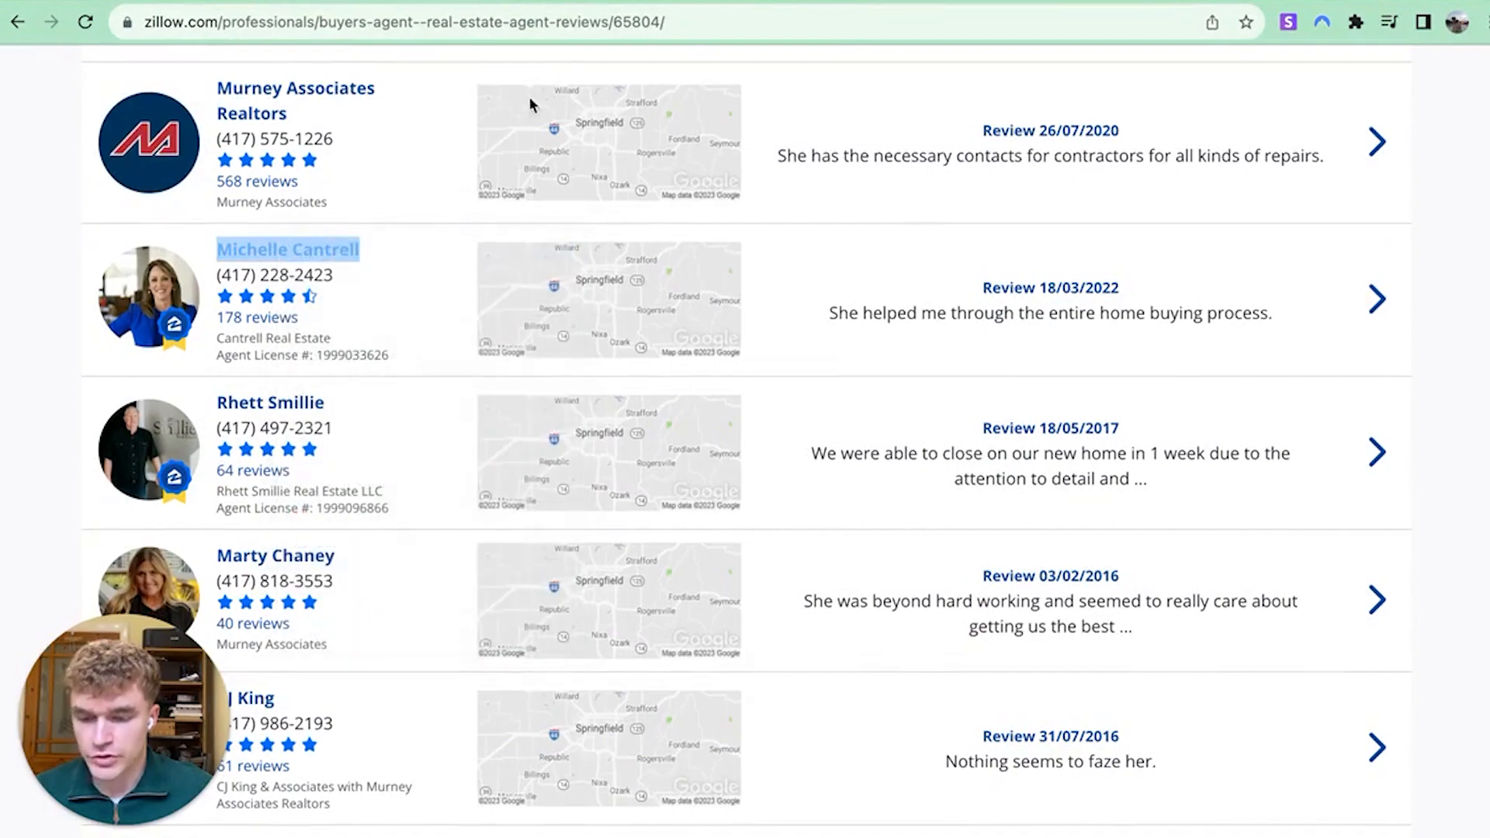
{"action": "left_click", "coordinate": [606, 1]}
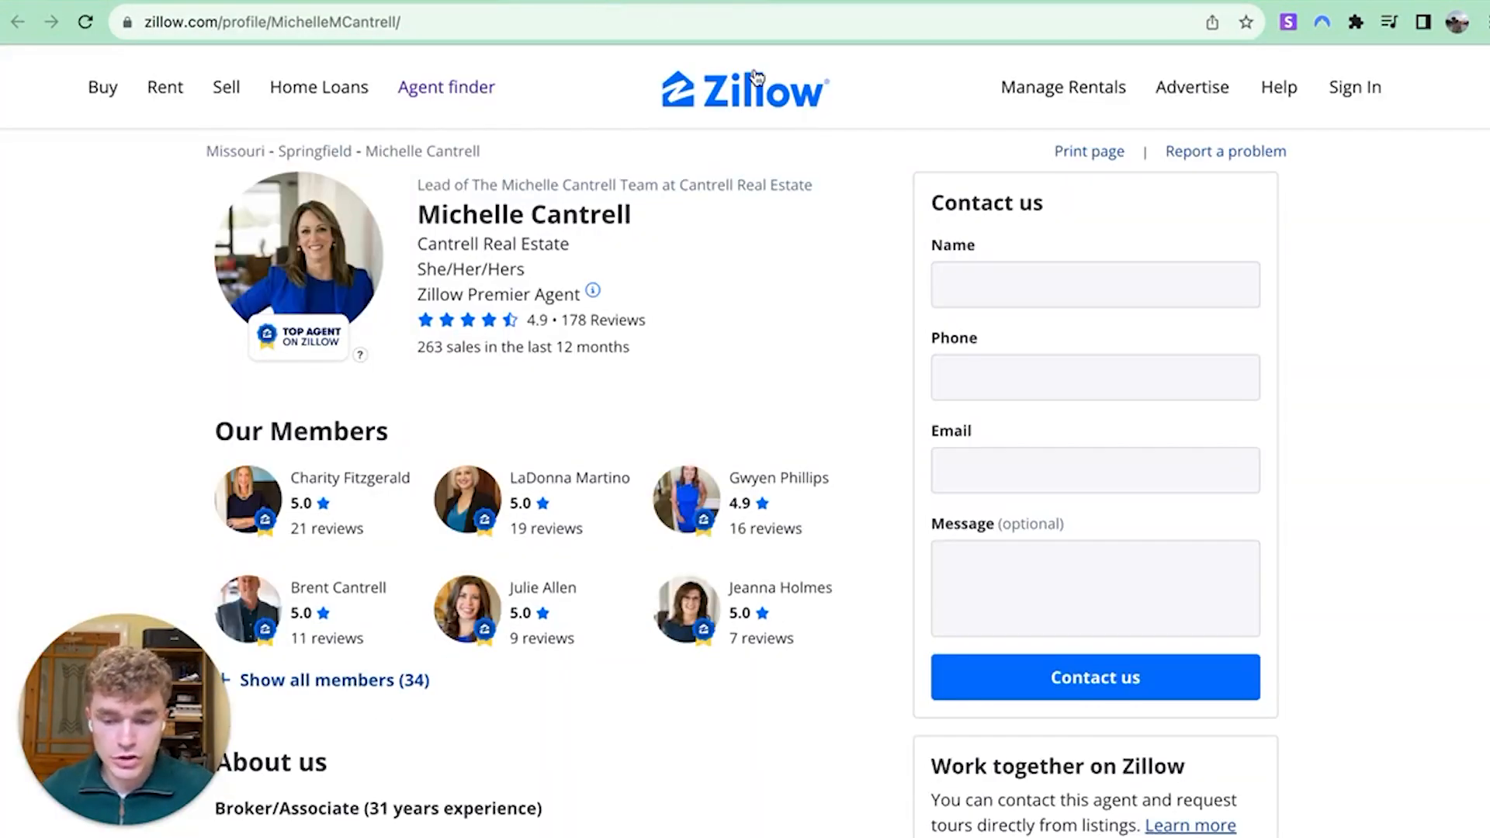
{"action": "triple_click", "coordinate": [468, 350]}
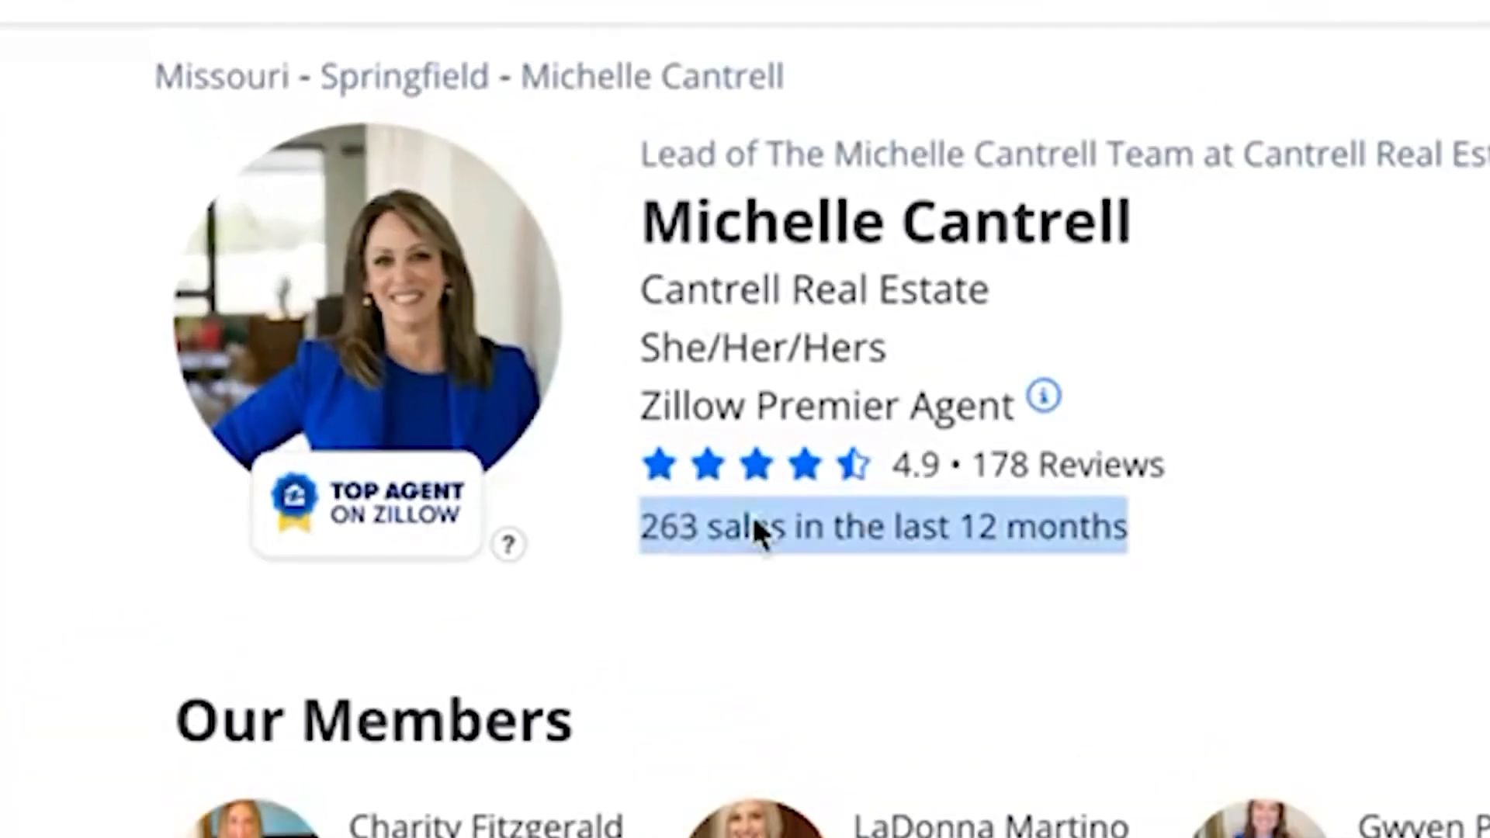
{"action": "left_click", "coordinate": [479, 386]}
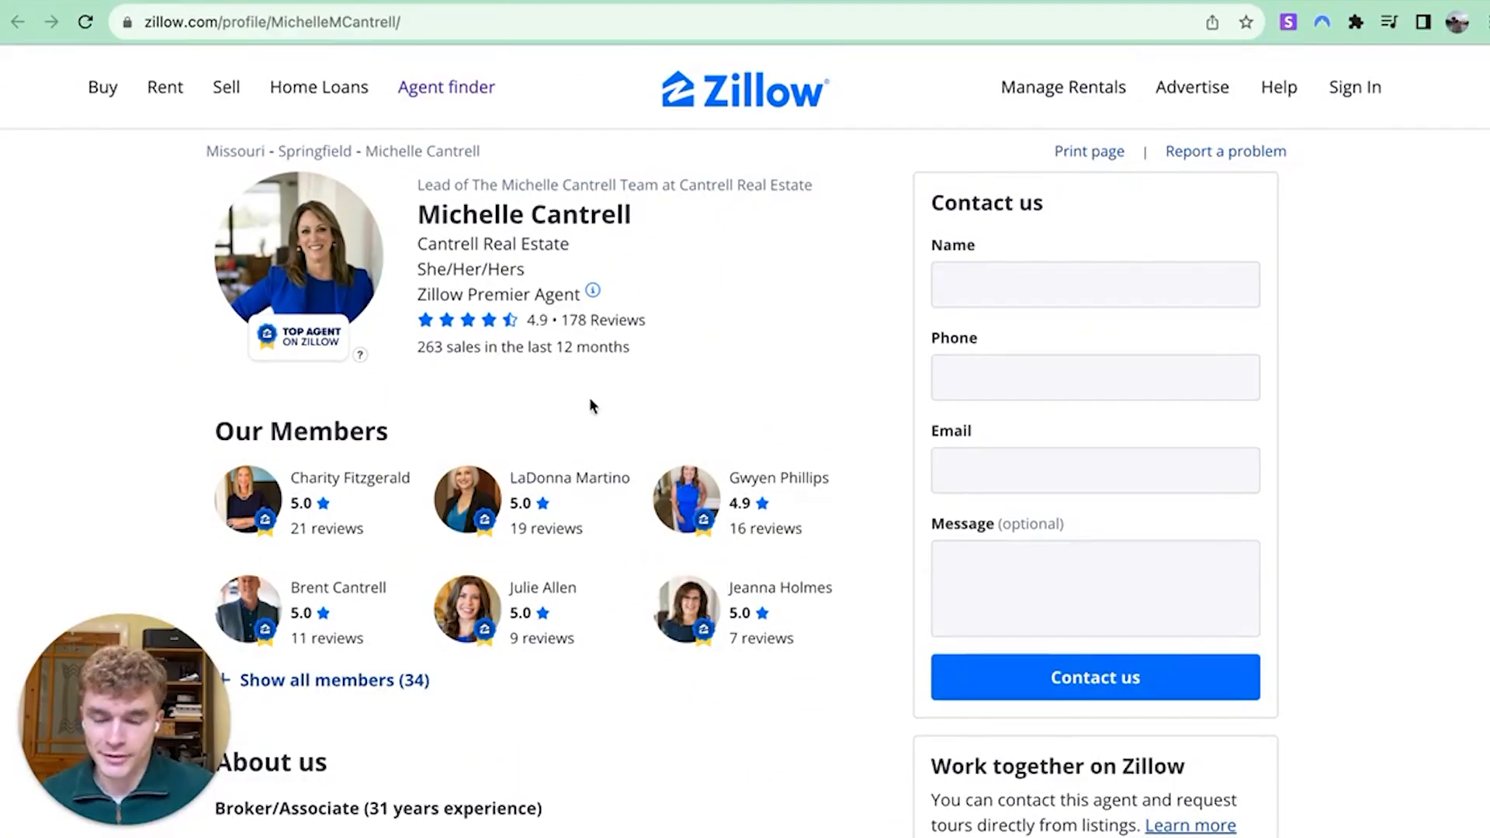
{"action": "scroll", "coordinate": [590, 404], "scroll_direction": "down", "scroll_amount": 7}
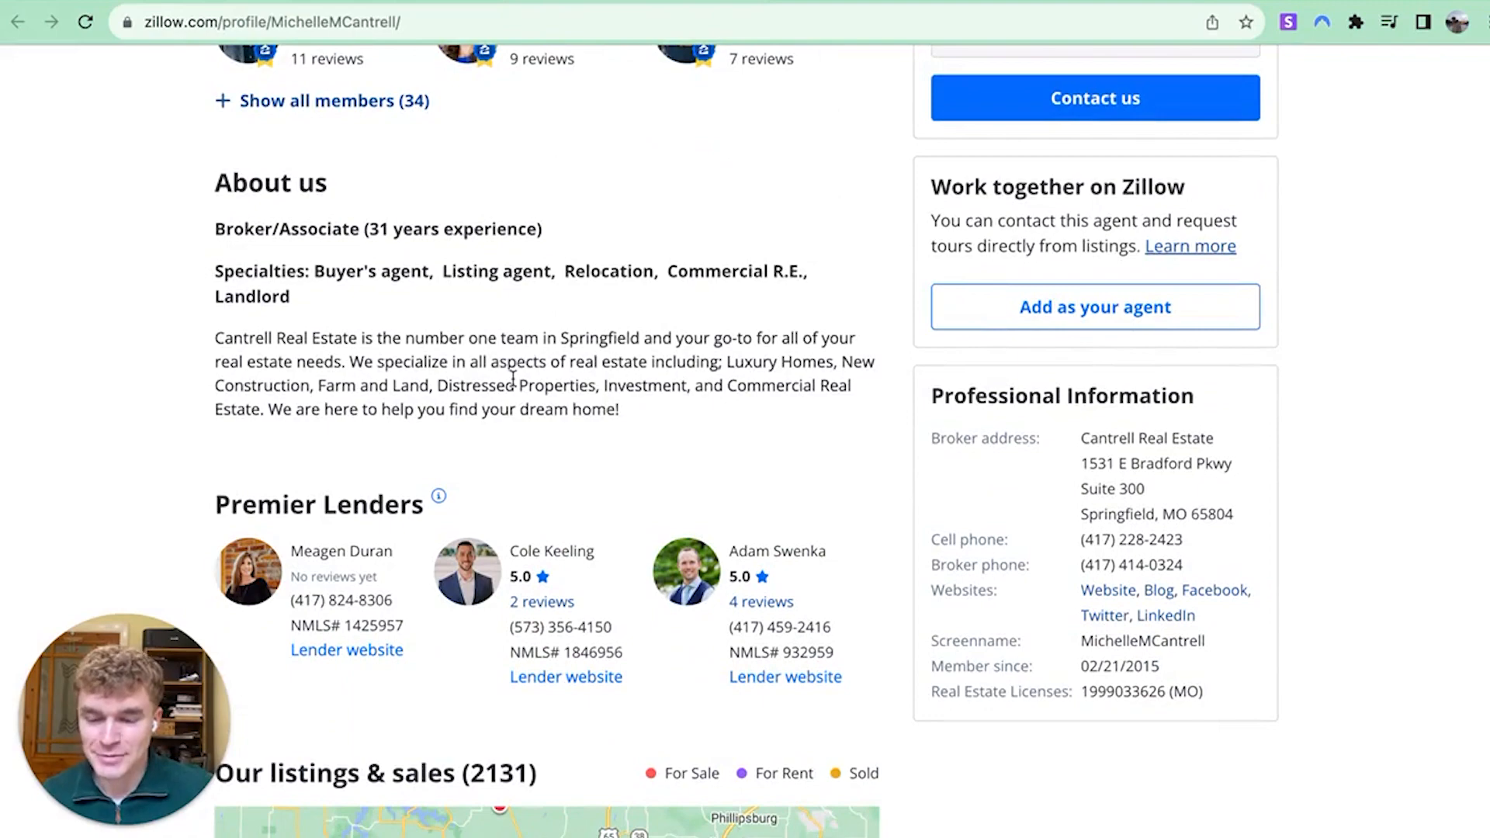
{"action": "scroll", "coordinate": [513, 378], "scroll_direction": "down", "scroll_amount": 8}
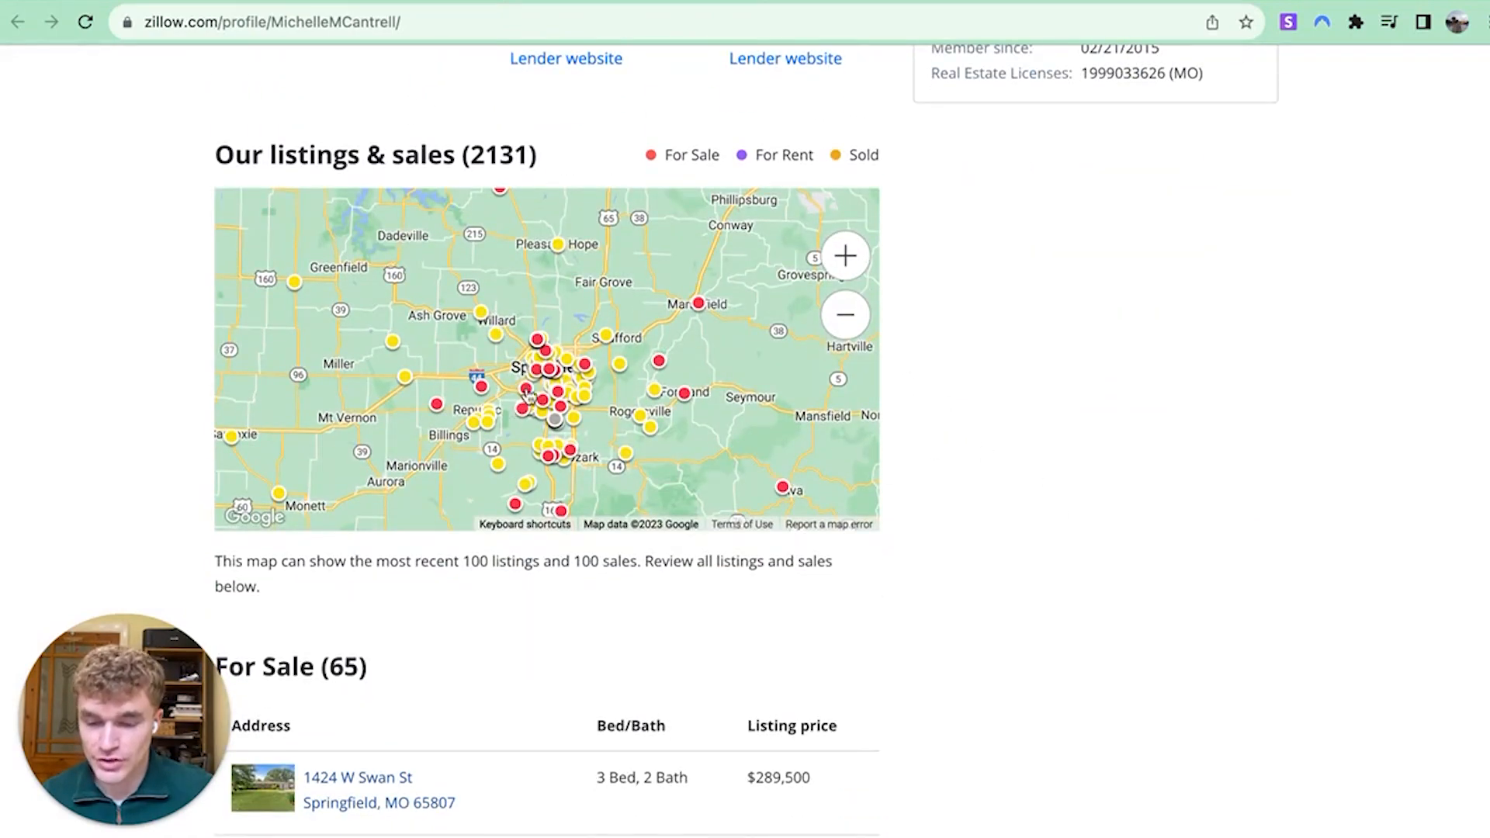
Return to the buyer's agent results and load page 25 via the URL
{"action": "left_click", "coordinate": [17, 21]}
{"action": "scroll", "coordinate": [382, 352], "scroll_direction": "down", "scroll_amount": 20}
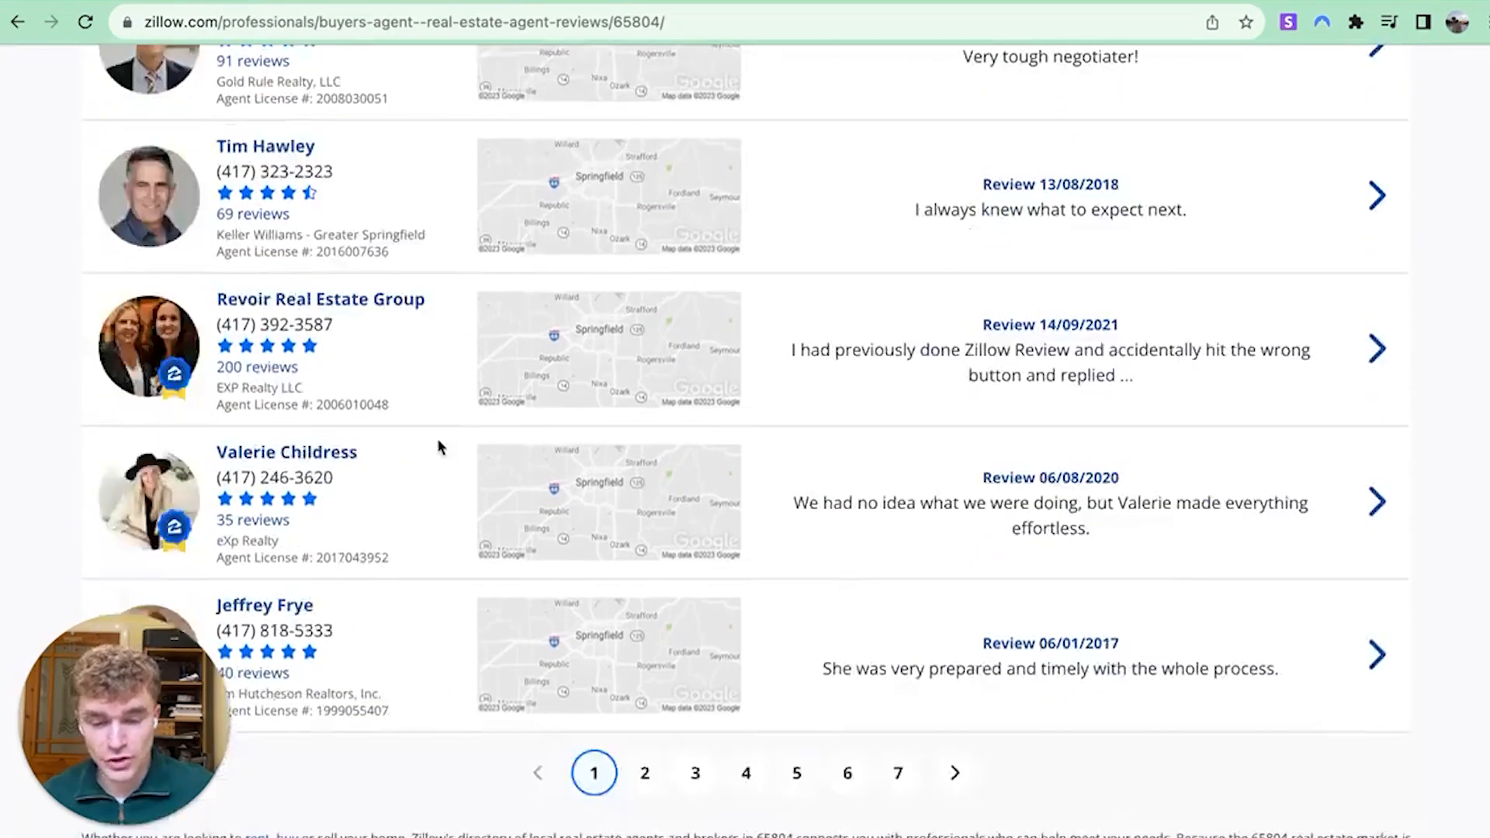
{"action": "scroll", "coordinate": [562, 382], "scroll_direction": "up", "scroll_amount": 10}
{"action": "scroll", "coordinate": [693, 442], "scroll_direction": "up", "scroll_amount": 3}
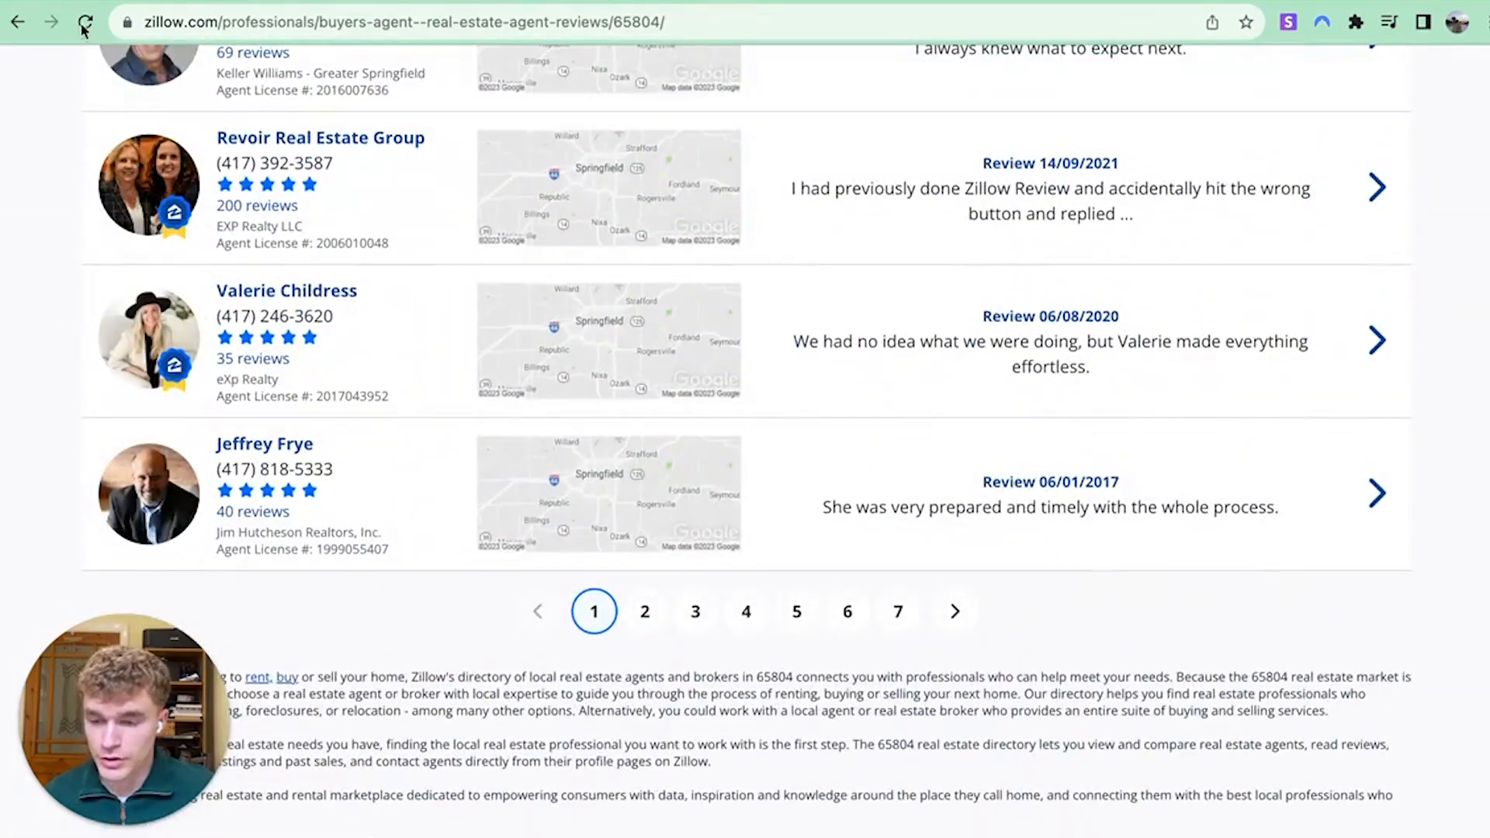
{"action": "left_click", "coordinate": [17, 25]}
{"action": "left_click", "coordinate": [273, 31]}
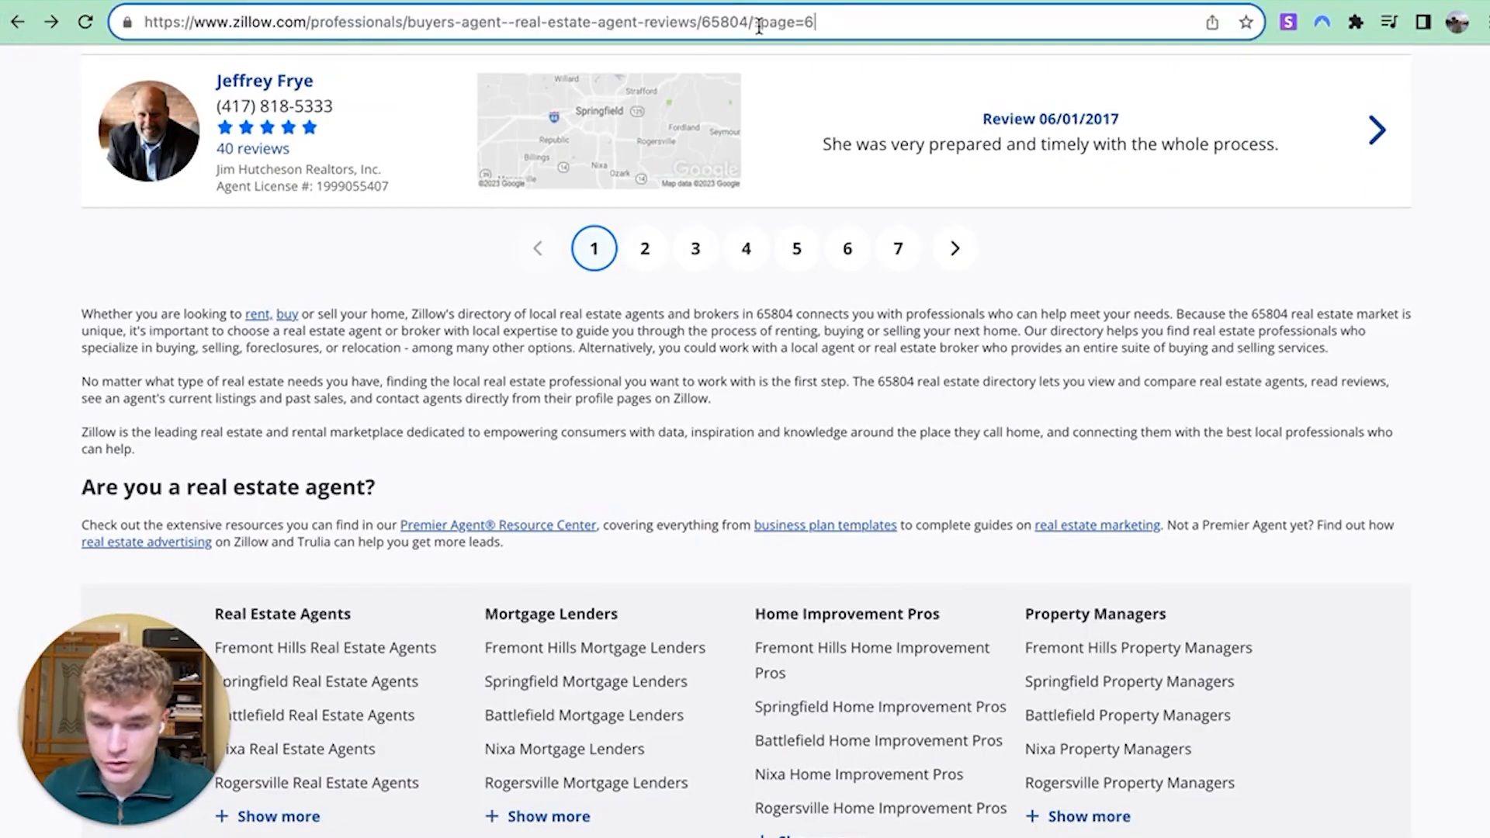
{"action": "key", "text": "BackSpace"}
{"action": "type", "text": "25"}
{"action": "key", "text": "Return"}
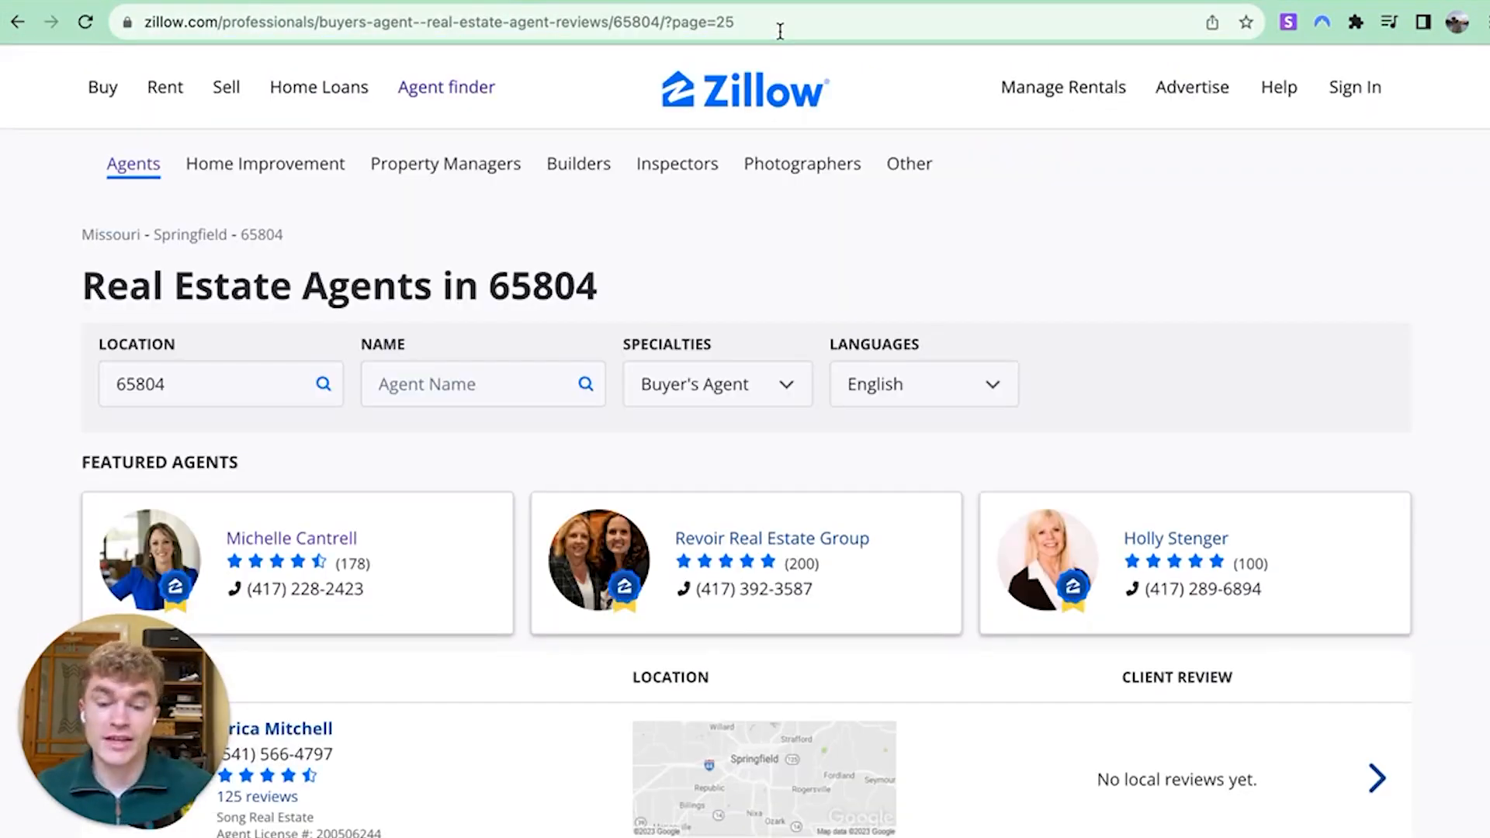
Browse page 25 and open the Fathom Realty agent's profile
{"action": "scroll", "coordinate": [765, 194], "scroll_direction": "down", "scroll_amount": 8}
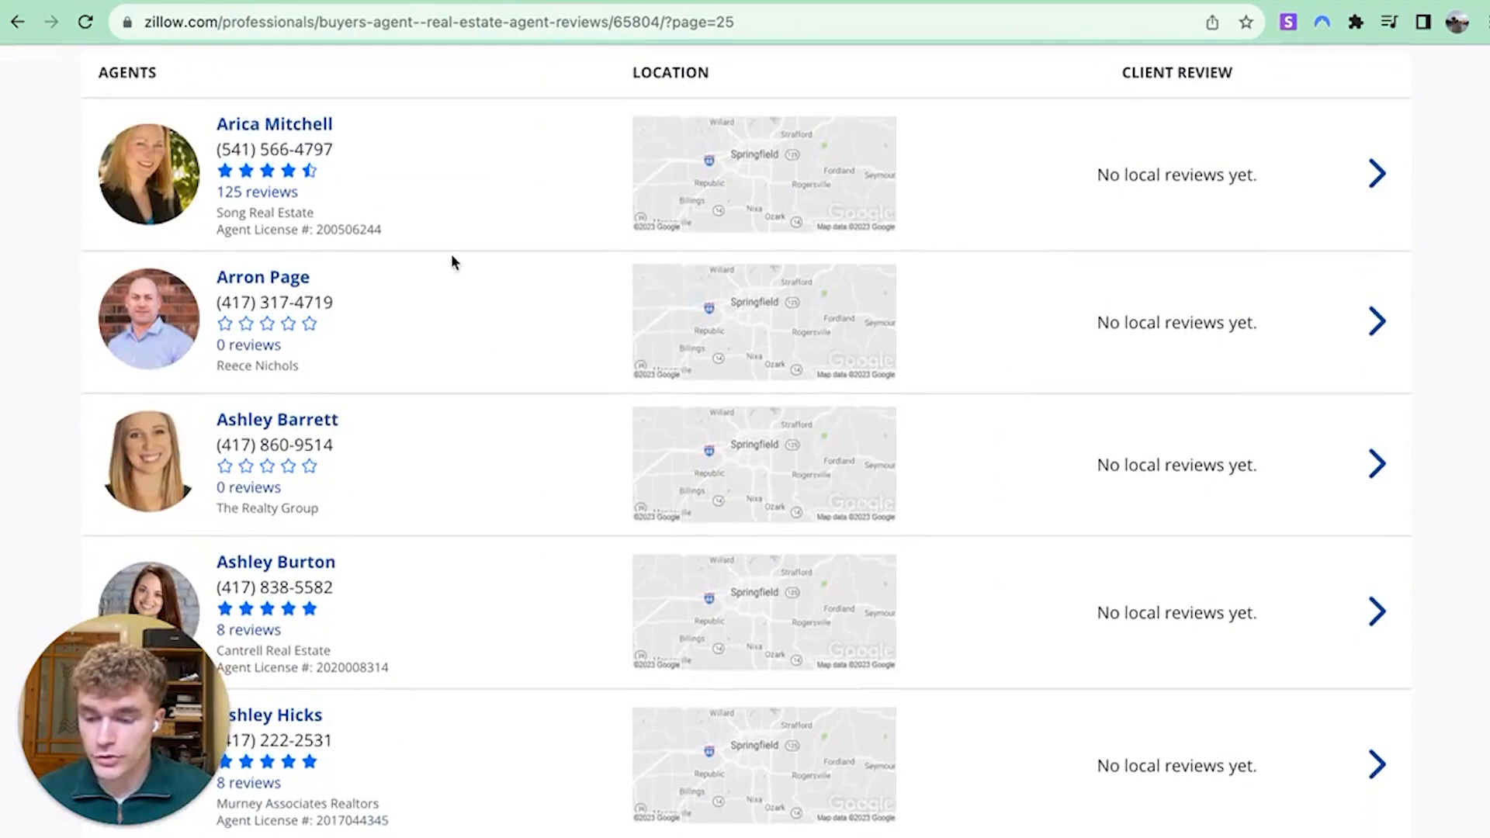
{"action": "scroll", "coordinate": [279, 395], "scroll_direction": "down", "scroll_amount": 3}
{"action": "scroll", "coordinate": [314, 241], "scroll_direction": "up", "scroll_amount": 2}
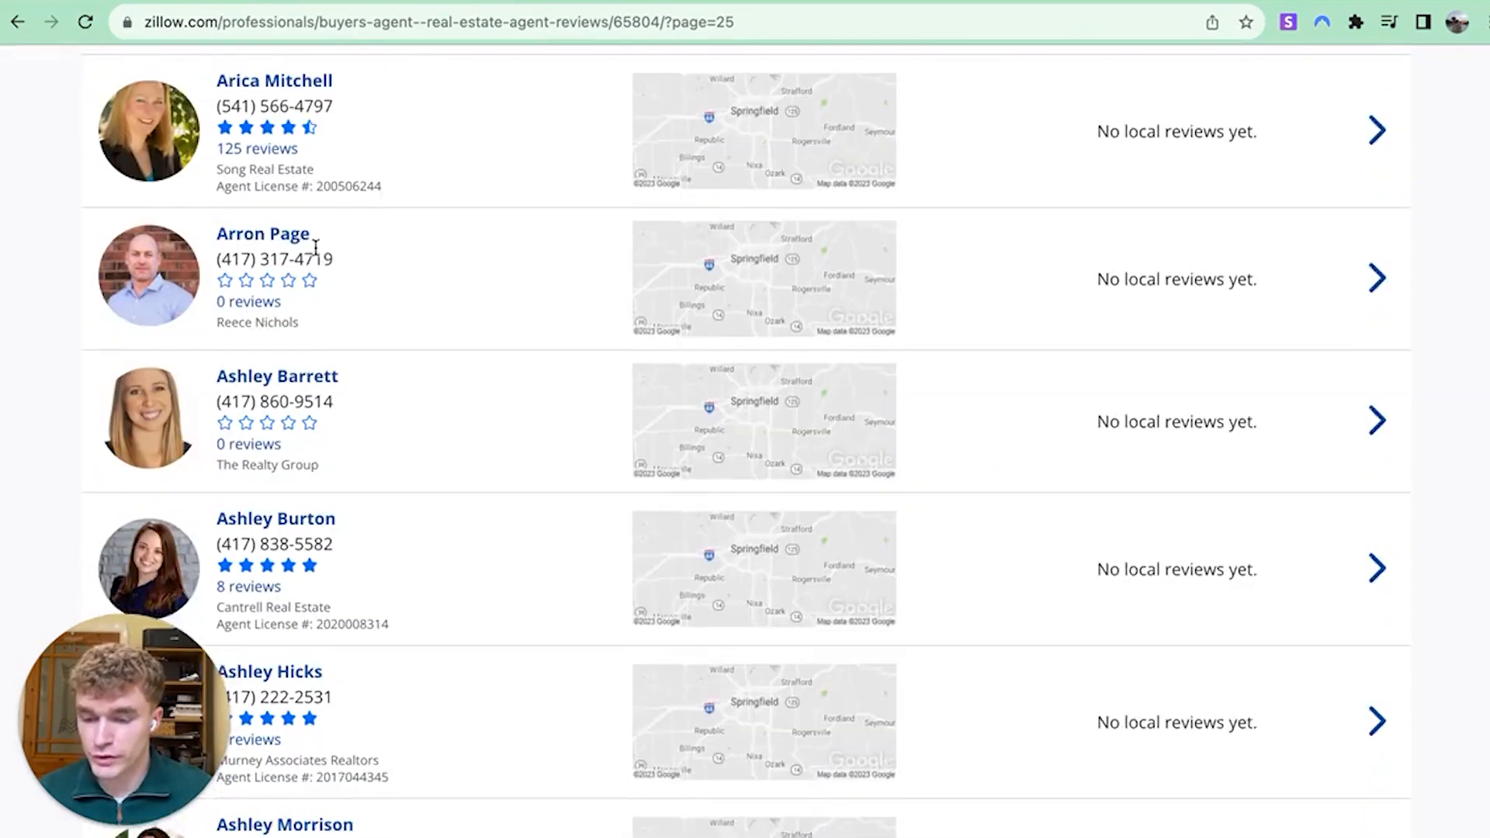
{"action": "scroll", "coordinate": [315, 272], "scroll_direction": "down", "scroll_amount": 10}
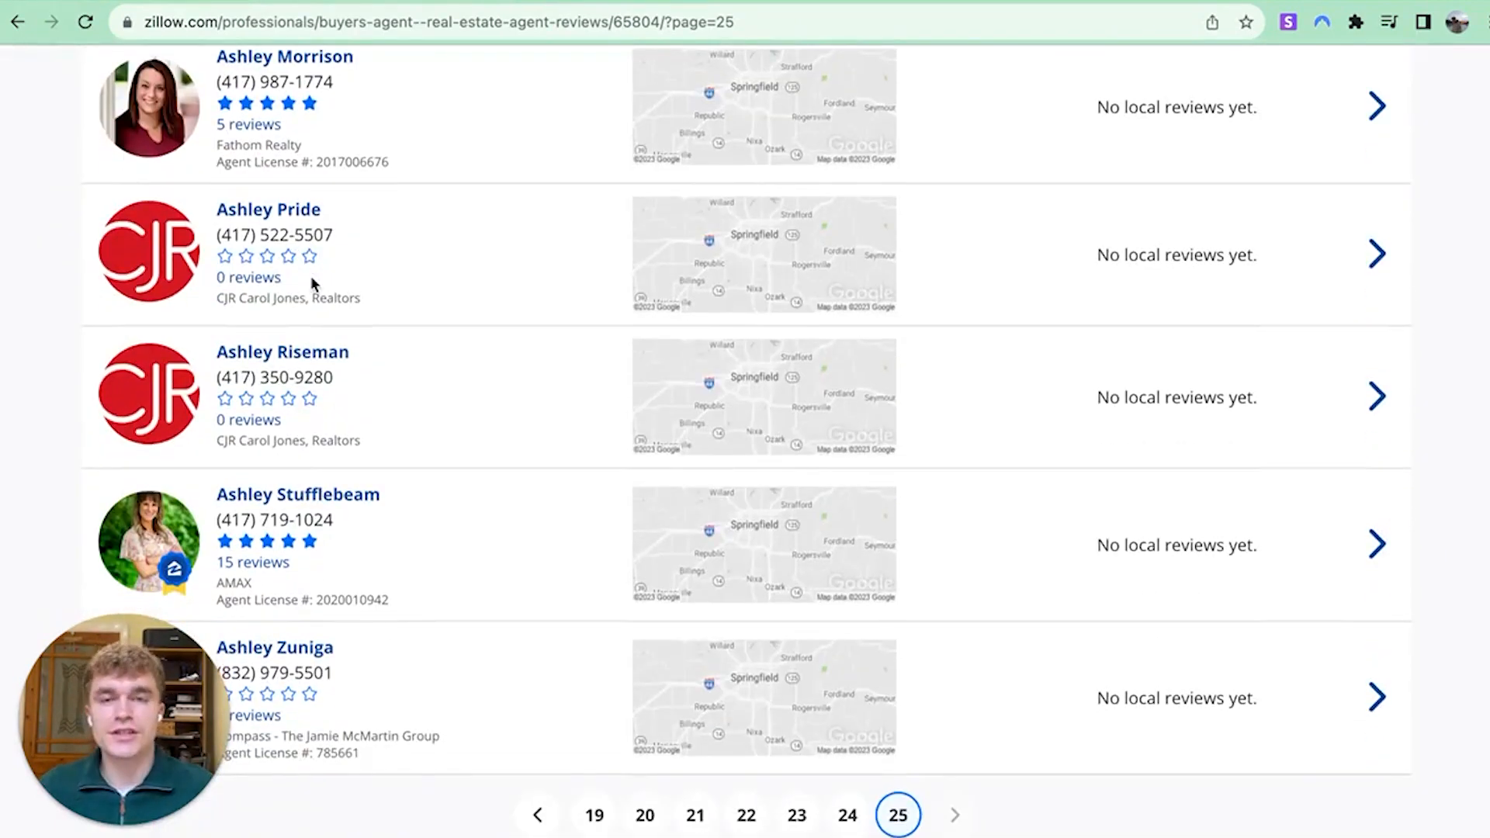
{"action": "scroll", "coordinate": [310, 276], "scroll_direction": "down", "scroll_amount": 2}
{"action": "scroll", "coordinate": [337, 435], "scroll_direction": "up", "scroll_amount": 3}
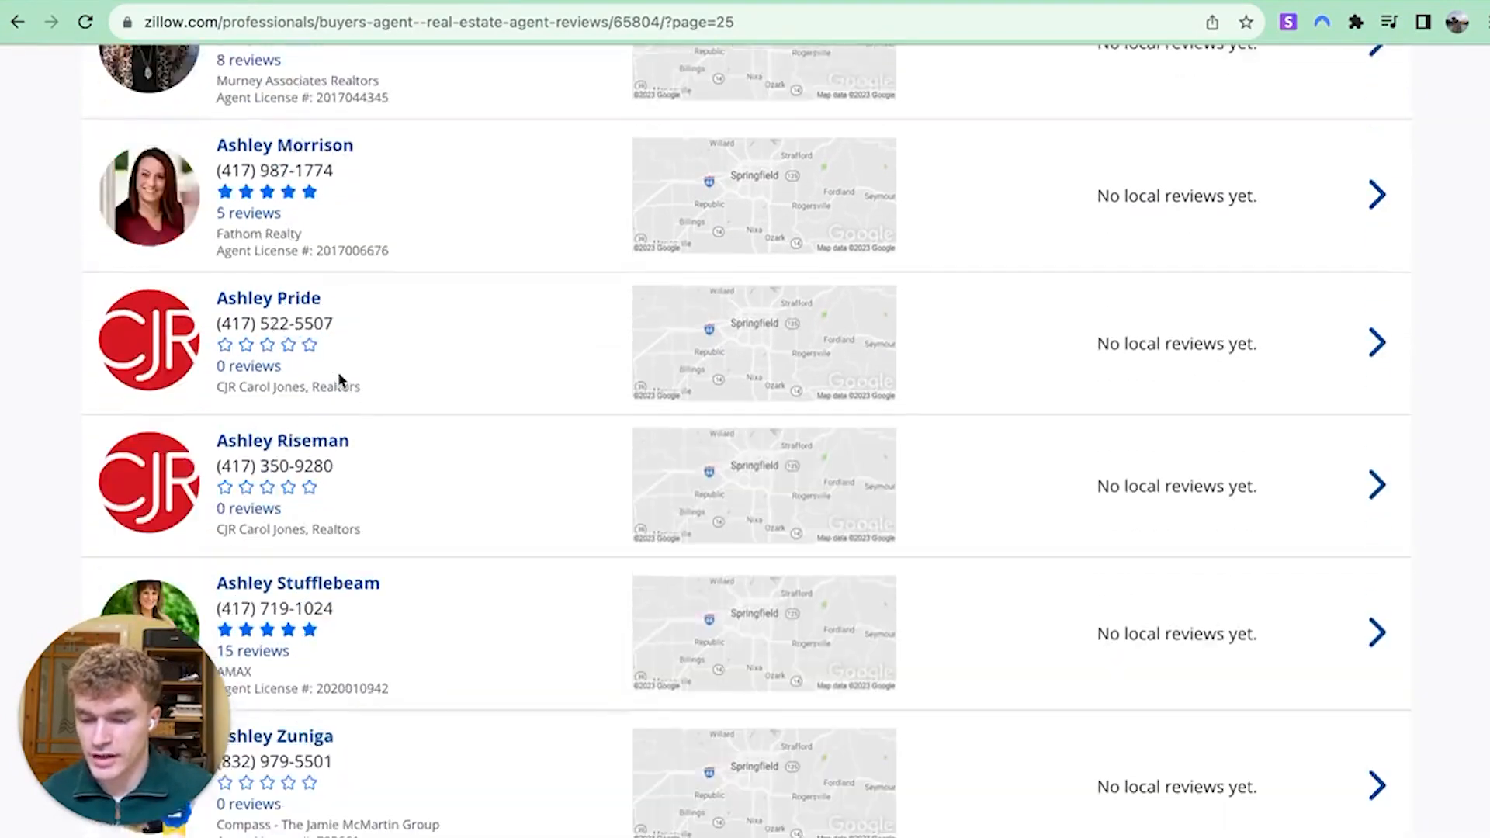
{"action": "scroll", "coordinate": [338, 380], "scroll_direction": "up", "scroll_amount": 3}
{"action": "left_click", "coordinate": [297, 394]}
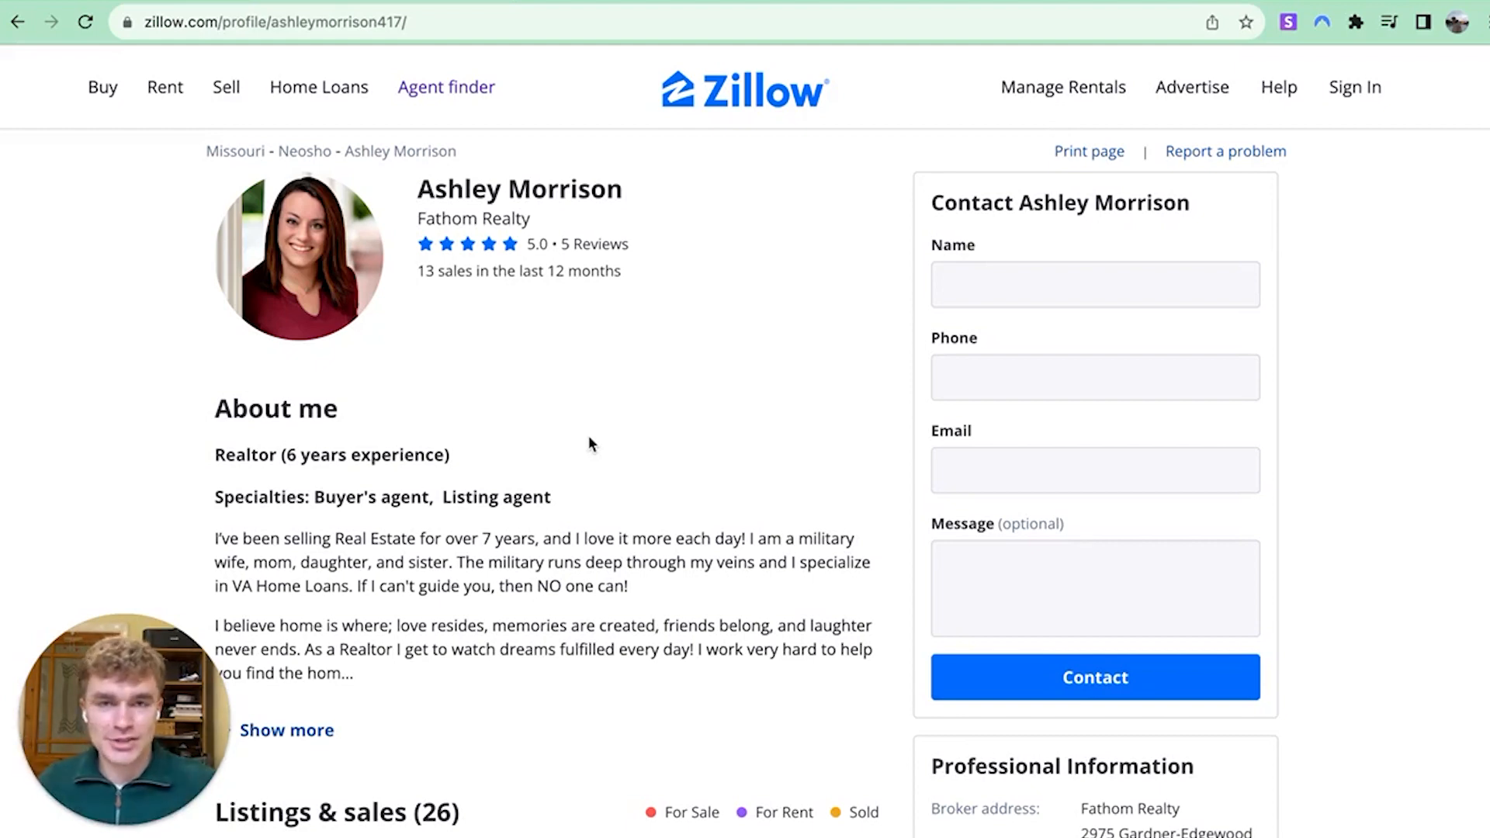
Scroll the agent's profile and expand the full About me description with Show more
{"action": "scroll", "coordinate": [588, 439], "scroll_direction": "down", "scroll_amount": 2}
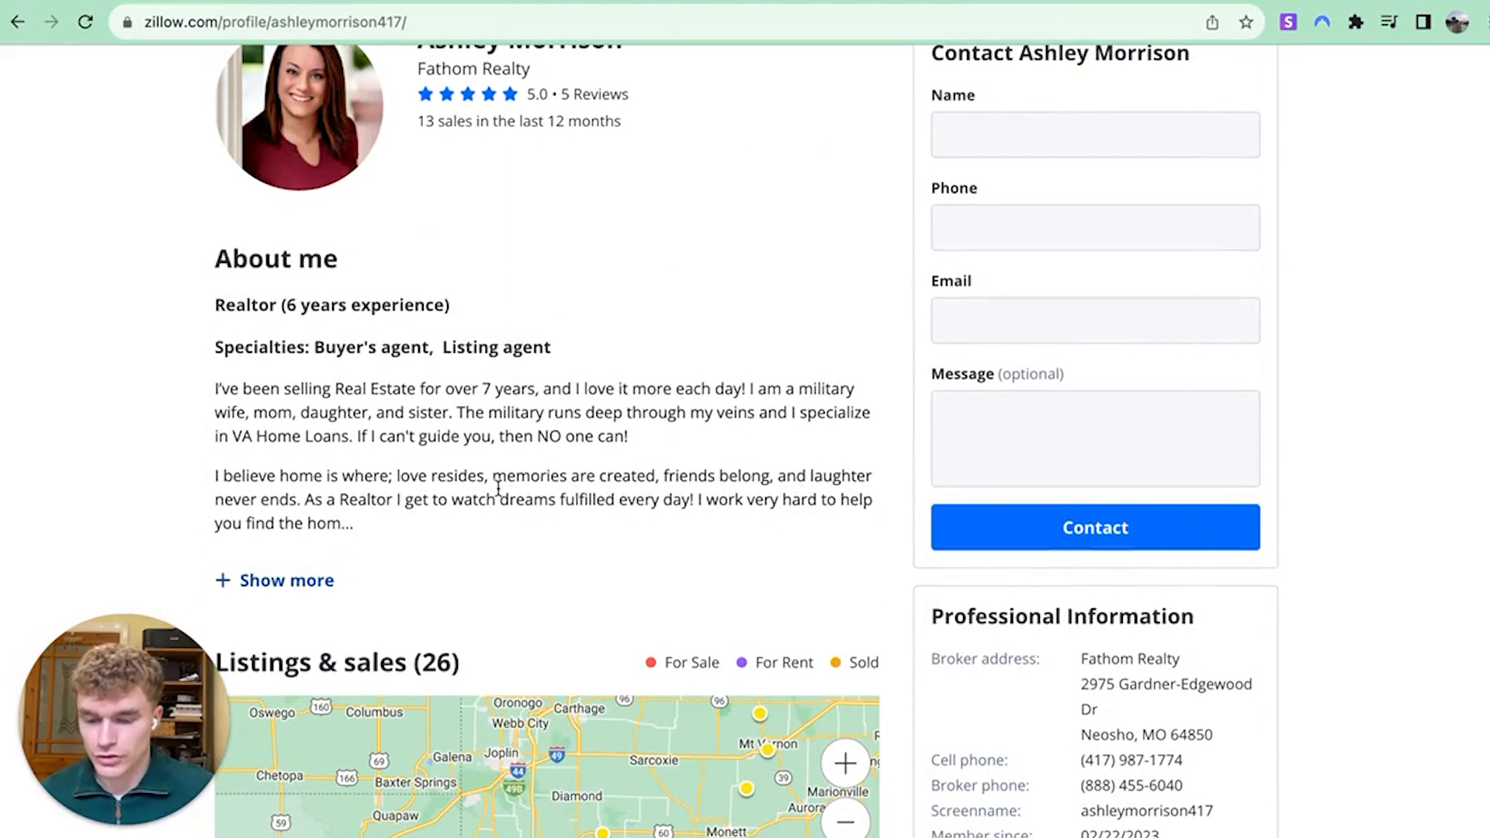
{"action": "scroll", "coordinate": [466, 419], "scroll_direction": "up", "scroll_amount": 2}
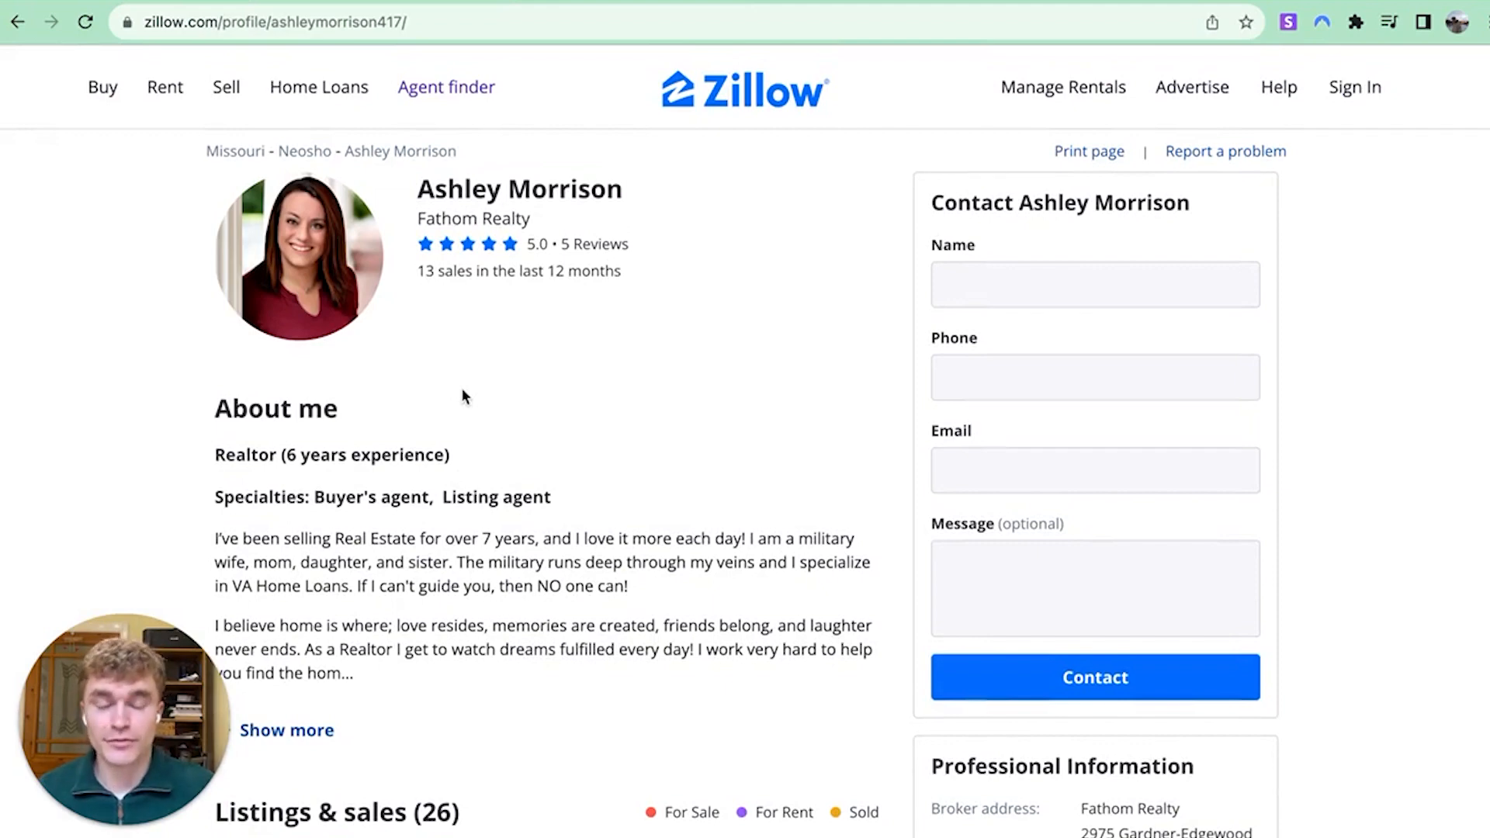
{"action": "scroll", "coordinate": [463, 397], "scroll_direction": "down", "scroll_amount": 7}
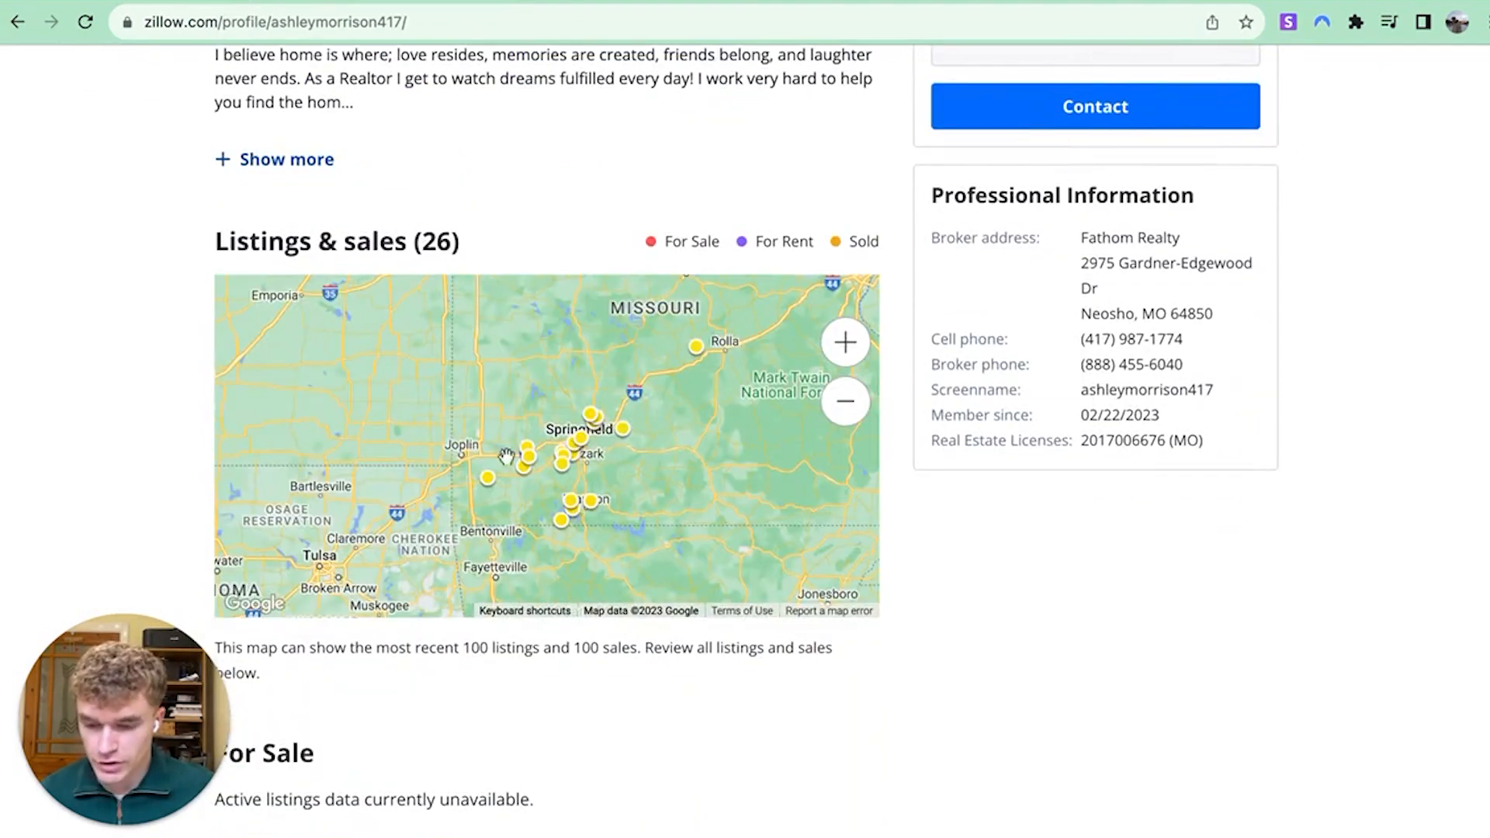
{"action": "scroll", "coordinate": [627, 655], "scroll_direction": "down", "scroll_amount": 6}
{"action": "scroll", "coordinate": [566, 449], "scroll_direction": "up", "scroll_amount": 9}
{"action": "scroll", "coordinate": [1150, 595], "scroll_direction": "down", "scroll_amount": 2}
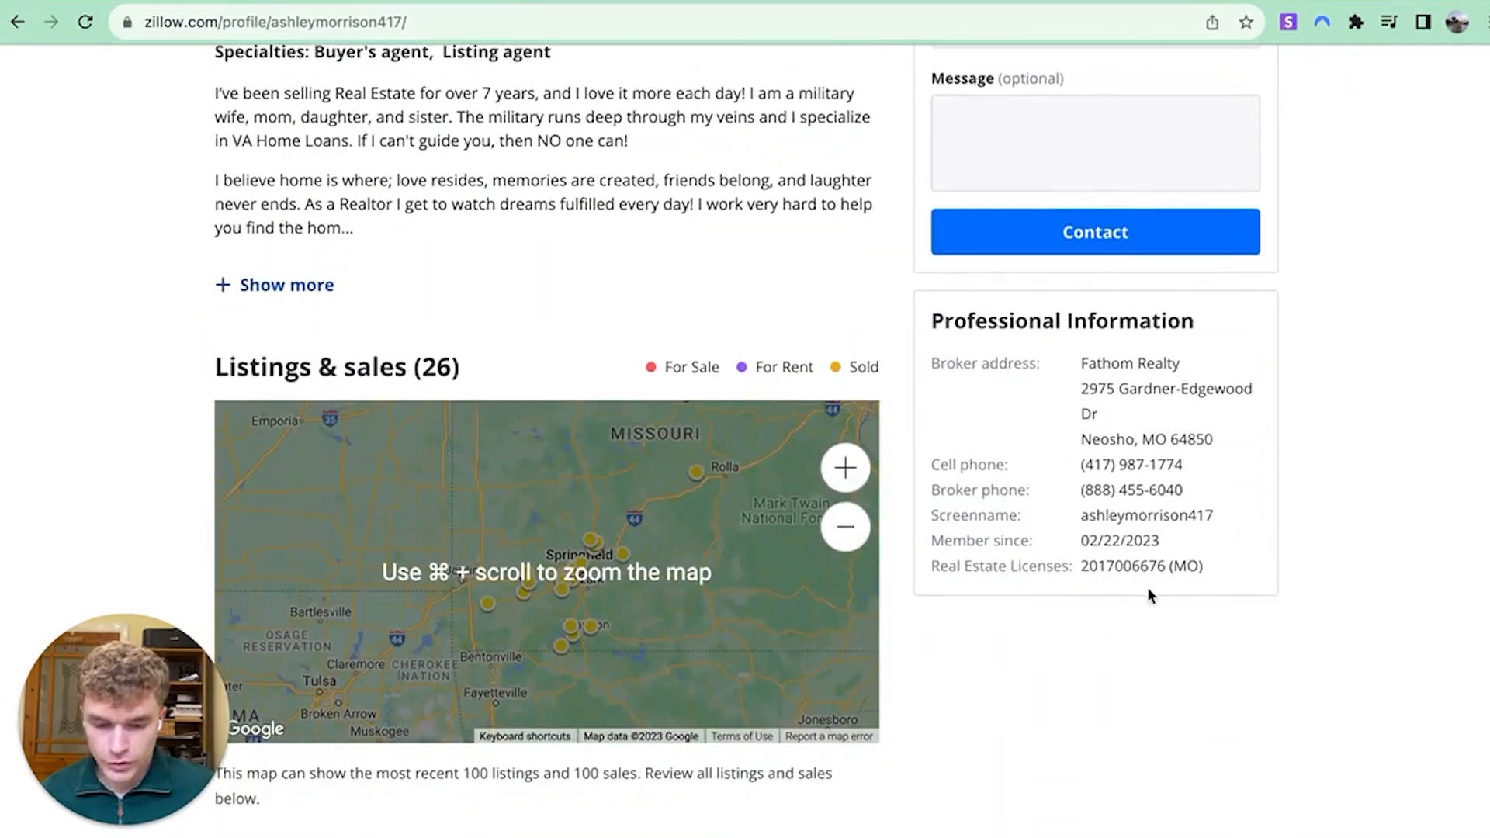
{"action": "scroll", "coordinate": [1135, 531], "scroll_direction": "up", "scroll_amount": 6}
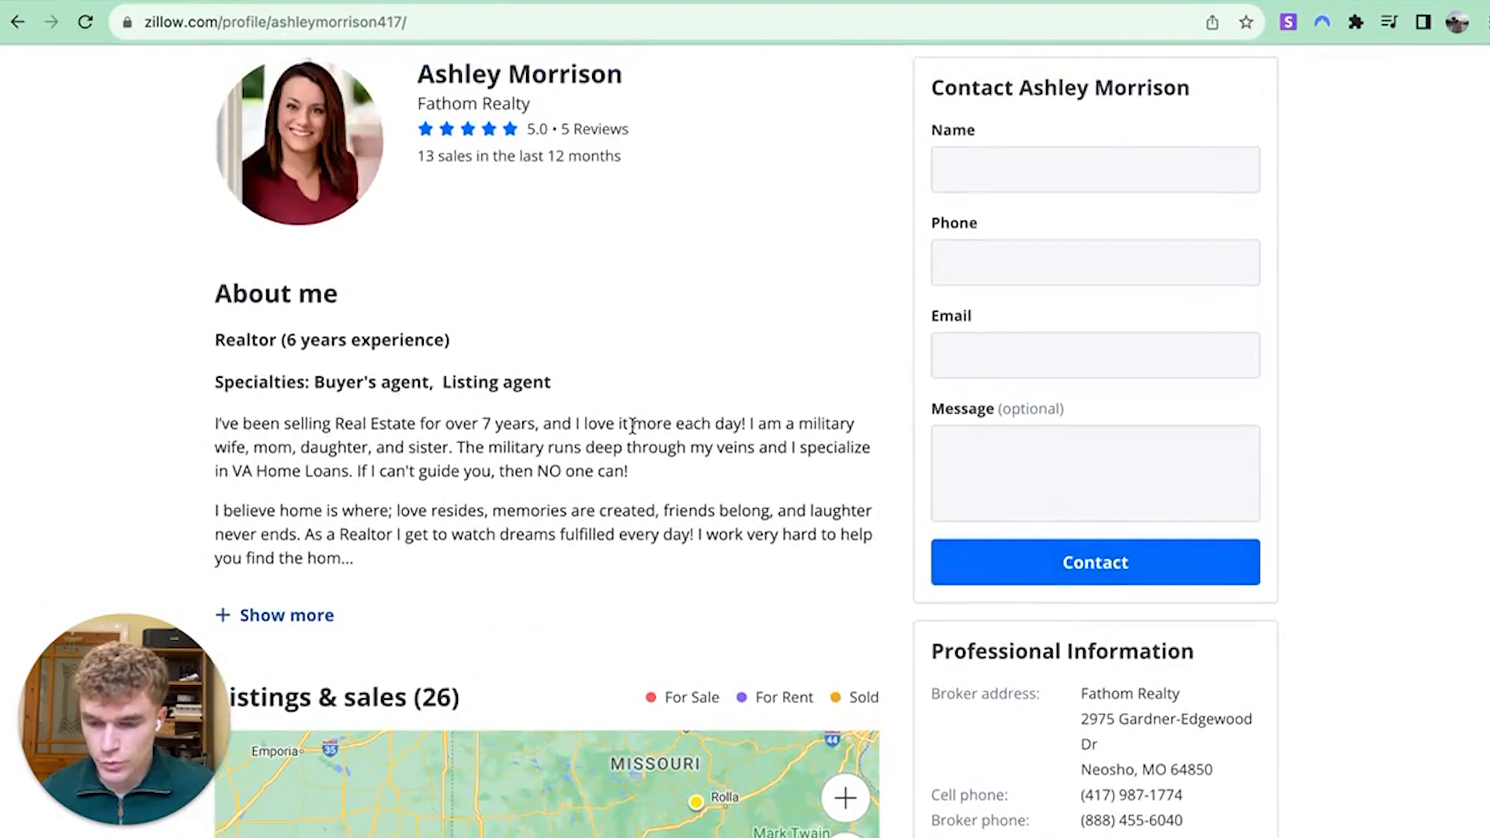
{"action": "left_click", "coordinate": [332, 727]}
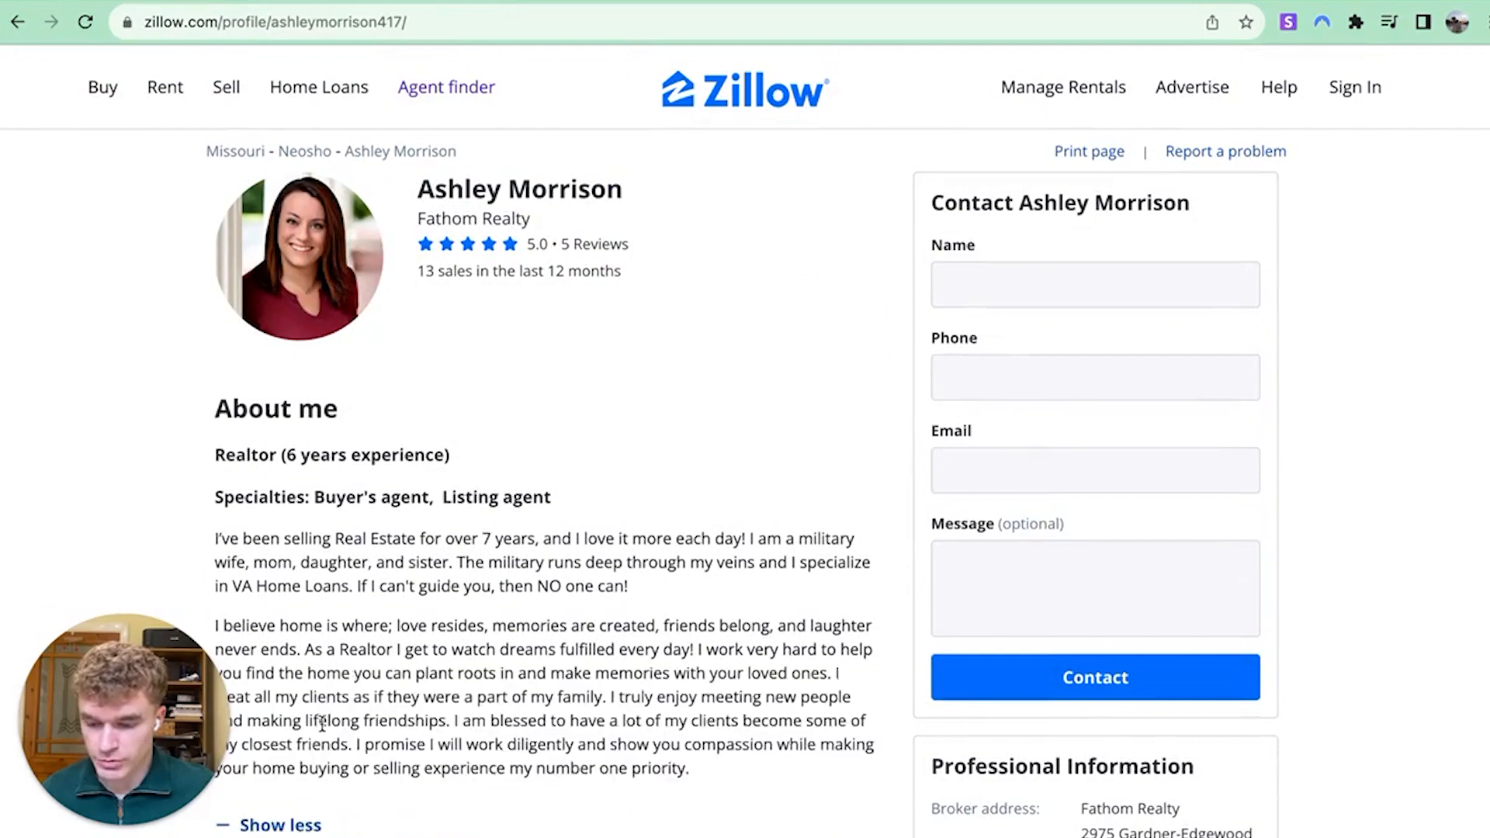
Select the agent's full name and the brokerage name Fathom Realty on the profile
{"action": "scroll", "coordinate": [498, 381], "scroll_direction": "down", "scroll_amount": 4}
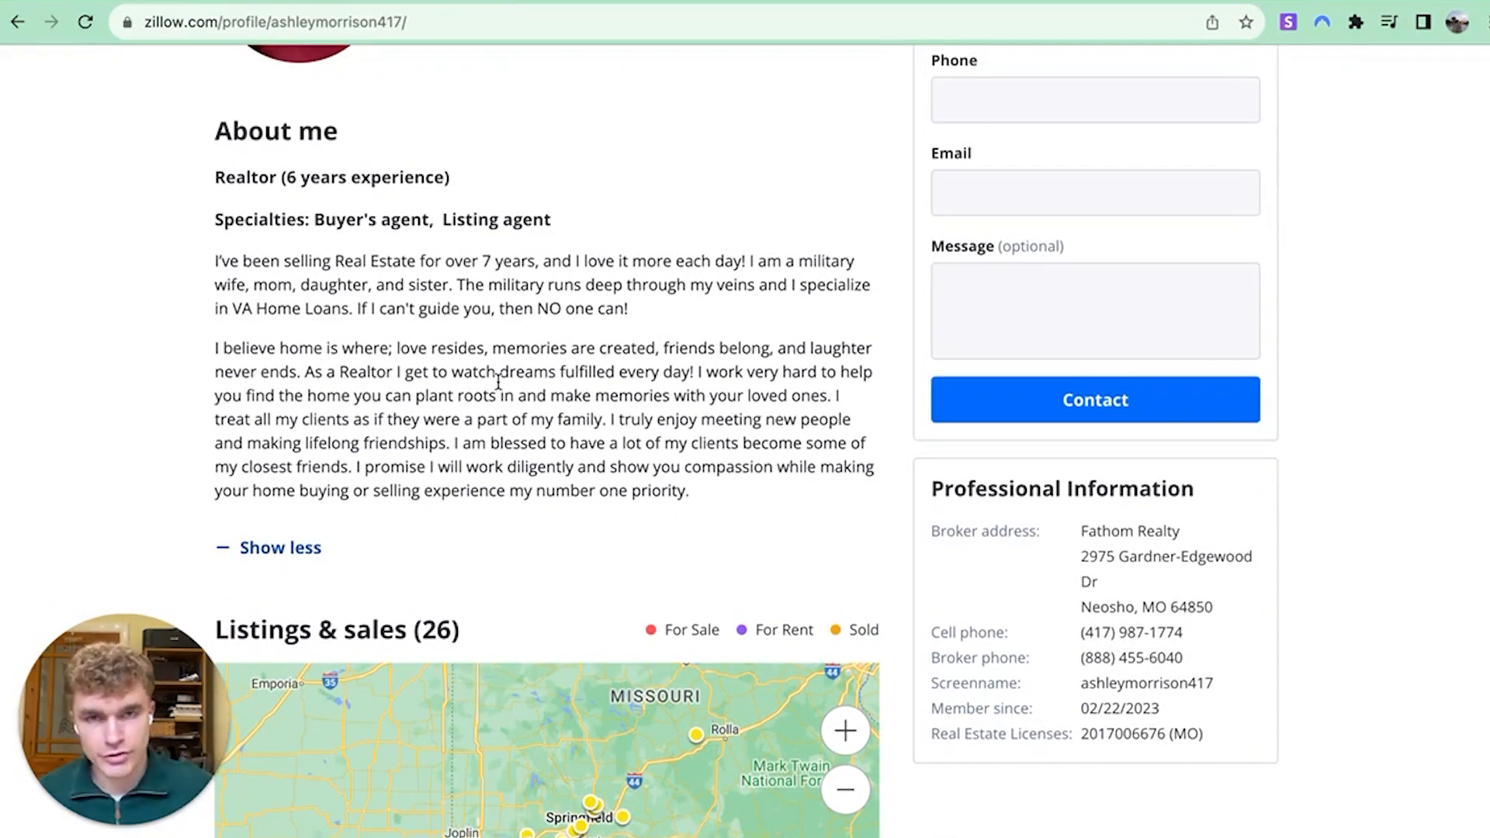
{"action": "scroll", "coordinate": [498, 382], "scroll_direction": "down", "scroll_amount": 20}
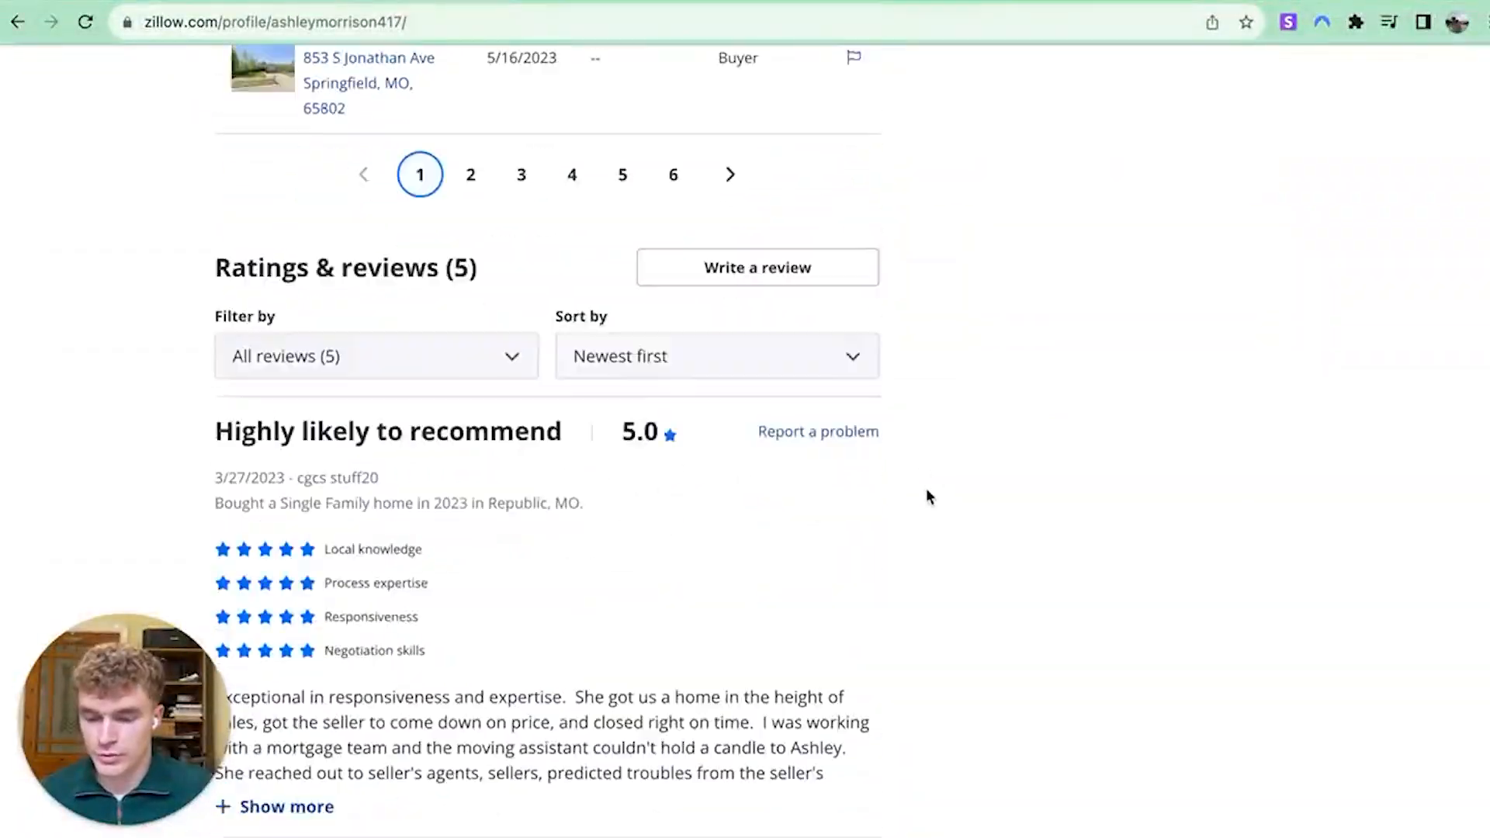
{"action": "scroll", "coordinate": [954, 457], "scroll_direction": "down", "scroll_amount": 14}
{"action": "scroll", "coordinate": [956, 458], "scroll_direction": "up", "scroll_amount": 20}
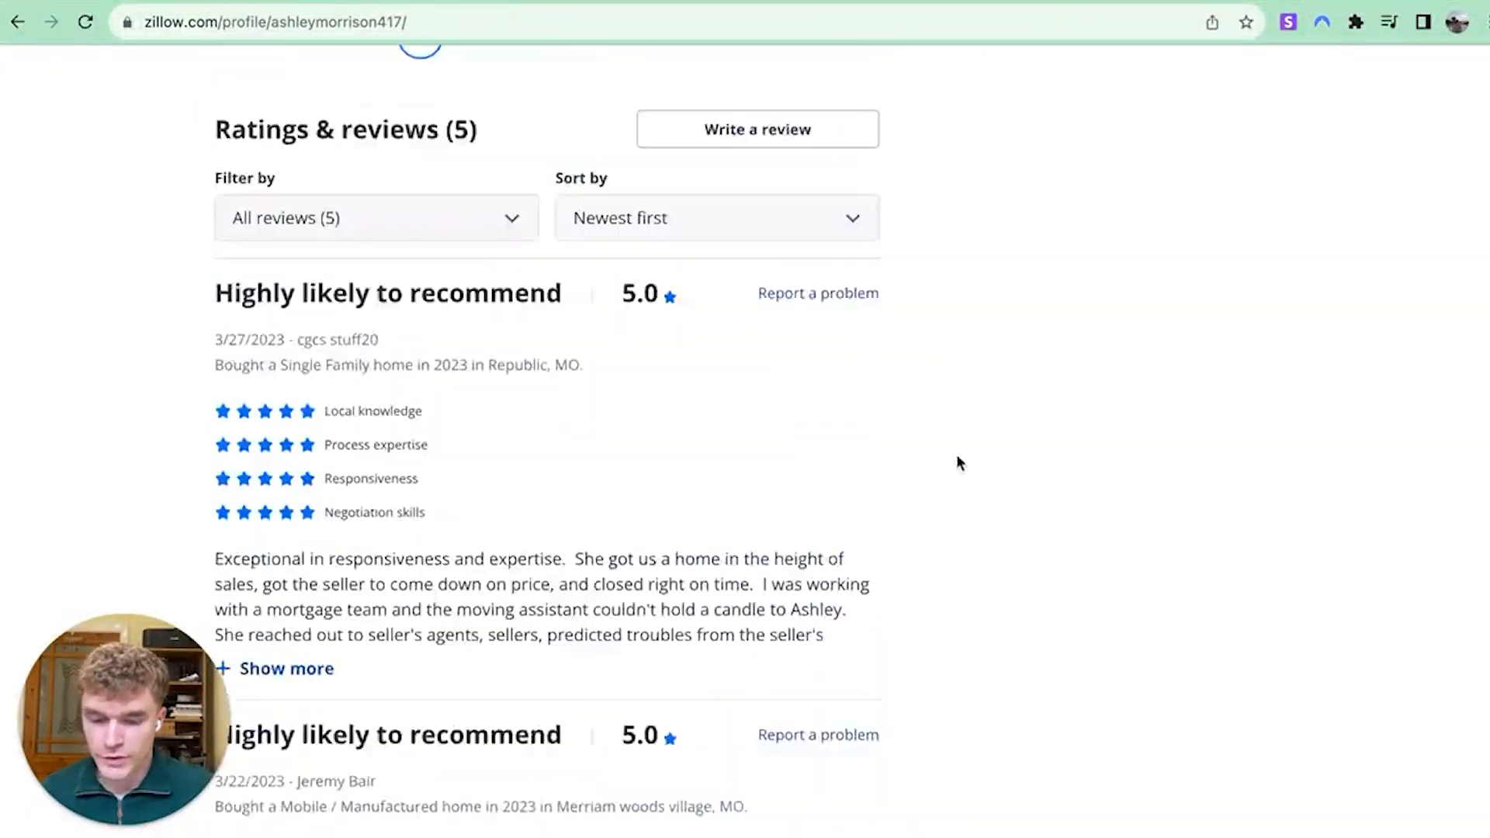
{"action": "triple_click", "coordinate": [492, 189]}
{"action": "right_click", "coordinate": [492, 189]}
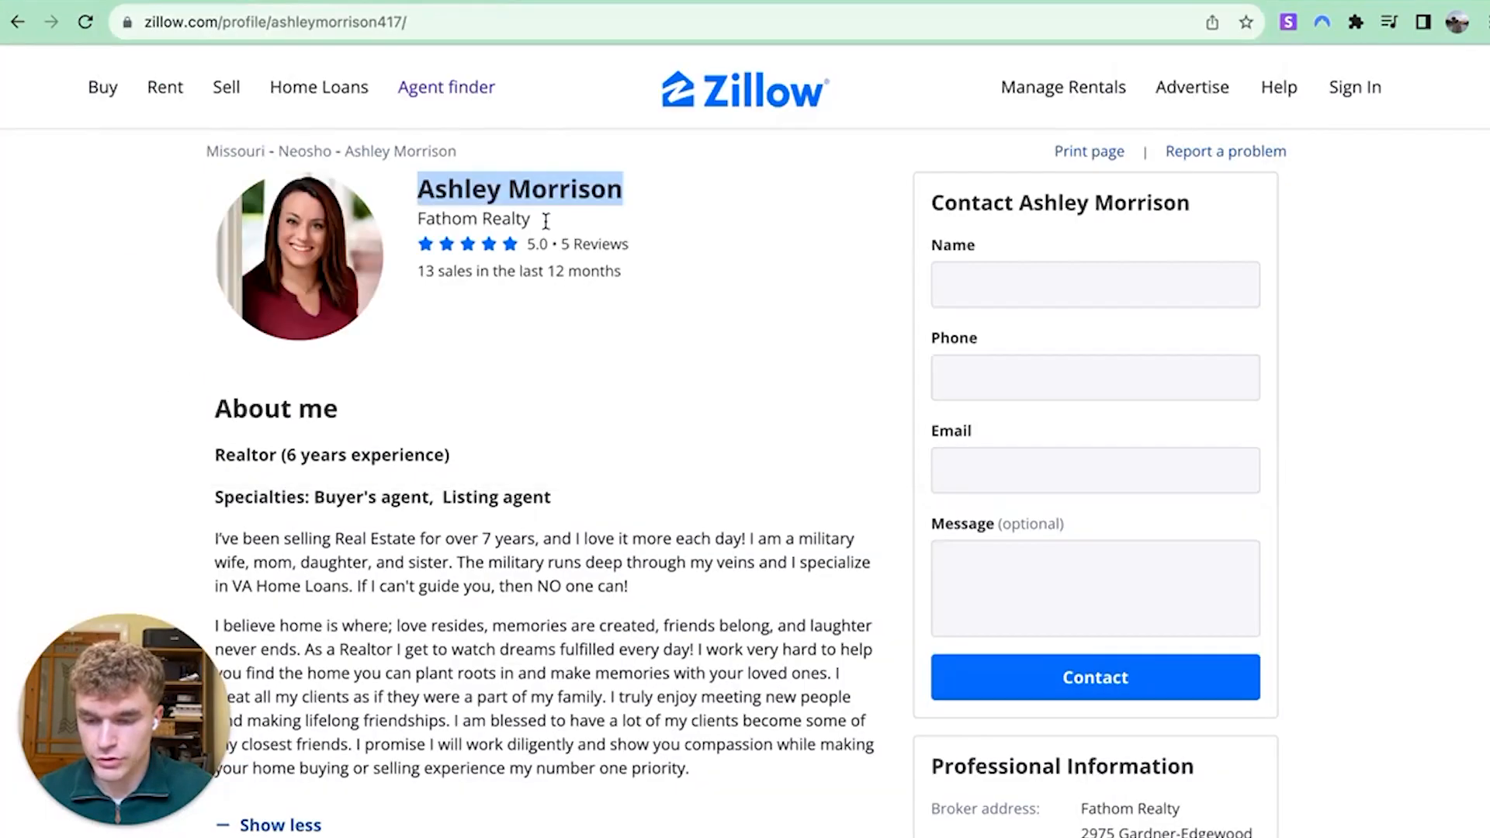
{"action": "left_click_drag", "start_coordinate": [544, 223], "coordinate": [471, 213]}
{"action": "left_click", "coordinate": [546, 223]}
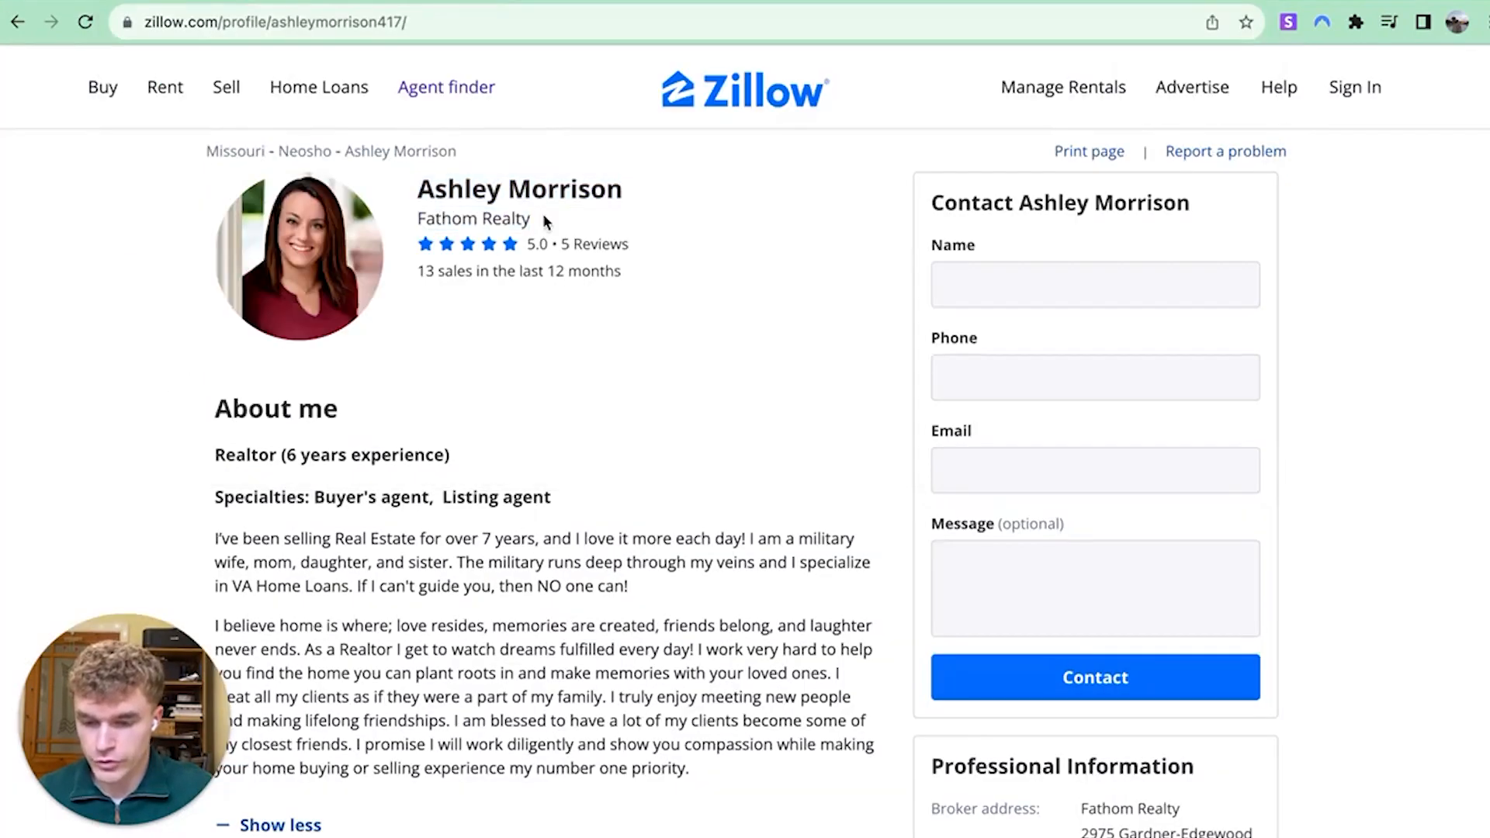
{"action": "triple_click", "coordinate": [546, 222]}
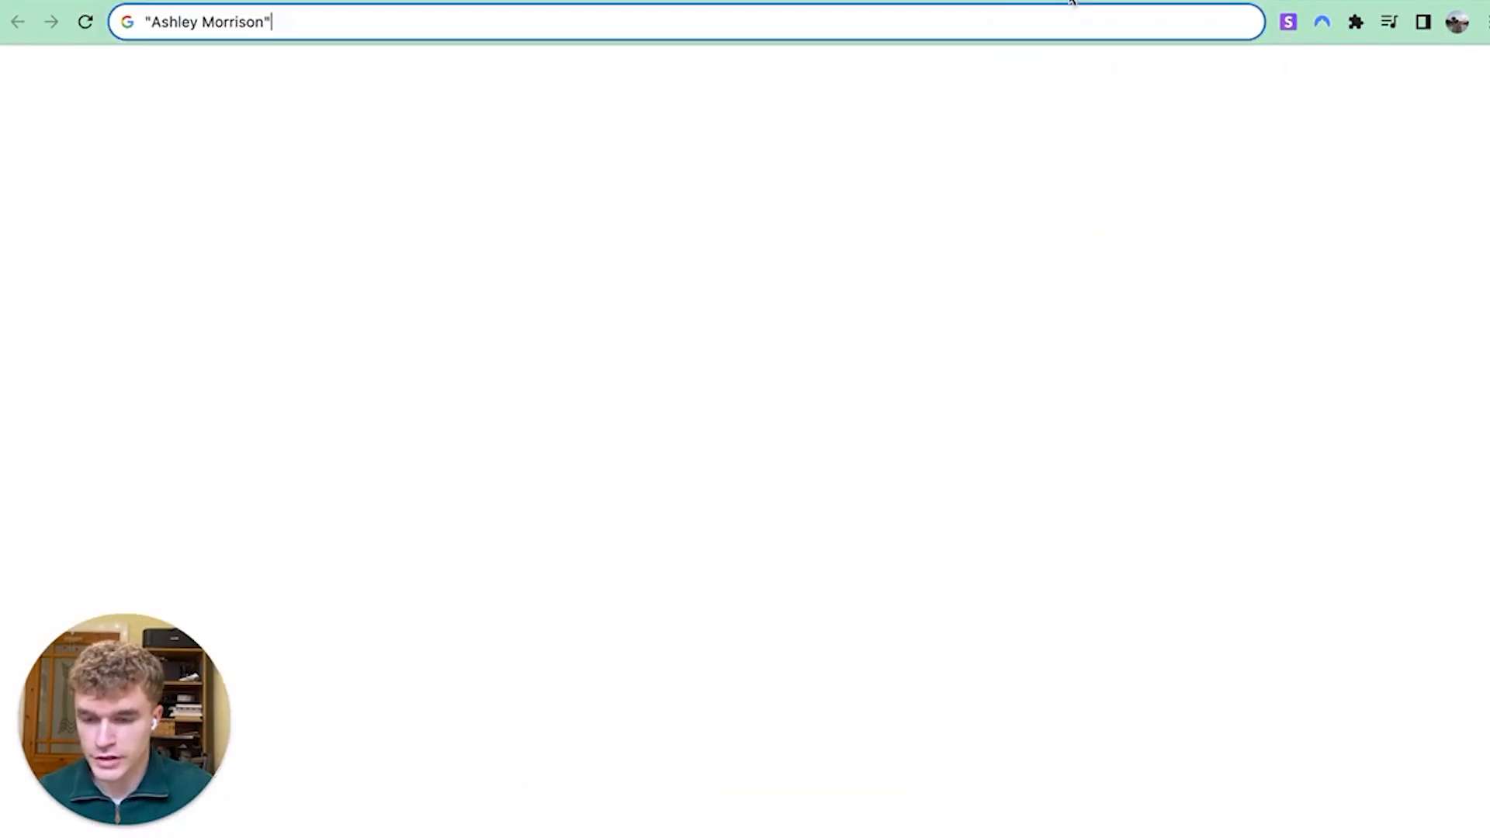
Google the agent's name with "Fathom Realty", then rerun the search without the quotes
{"action": "type", "text": "\"Fathom Realty\""}
{"action": "key", "text": "Return"}
{"action": "scroll", "coordinate": [438, 412], "scroll_direction": "down", "scroll_amount": 2}
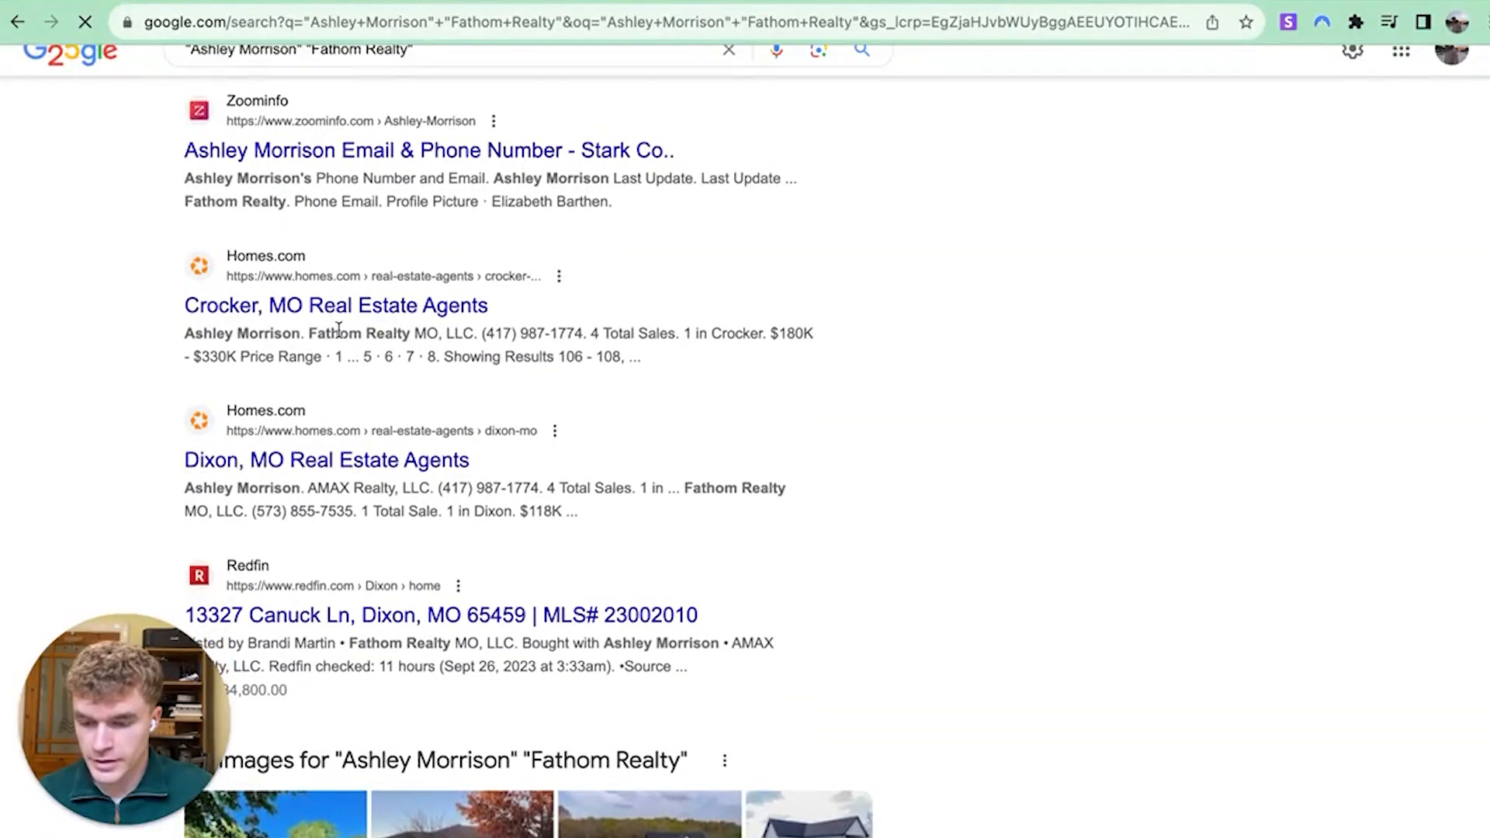
{"action": "scroll", "coordinate": [465, 388], "scroll_direction": "down", "scroll_amount": 4}
{"action": "scroll", "coordinate": [499, 385], "scroll_direction": "down", "scroll_amount": 1}
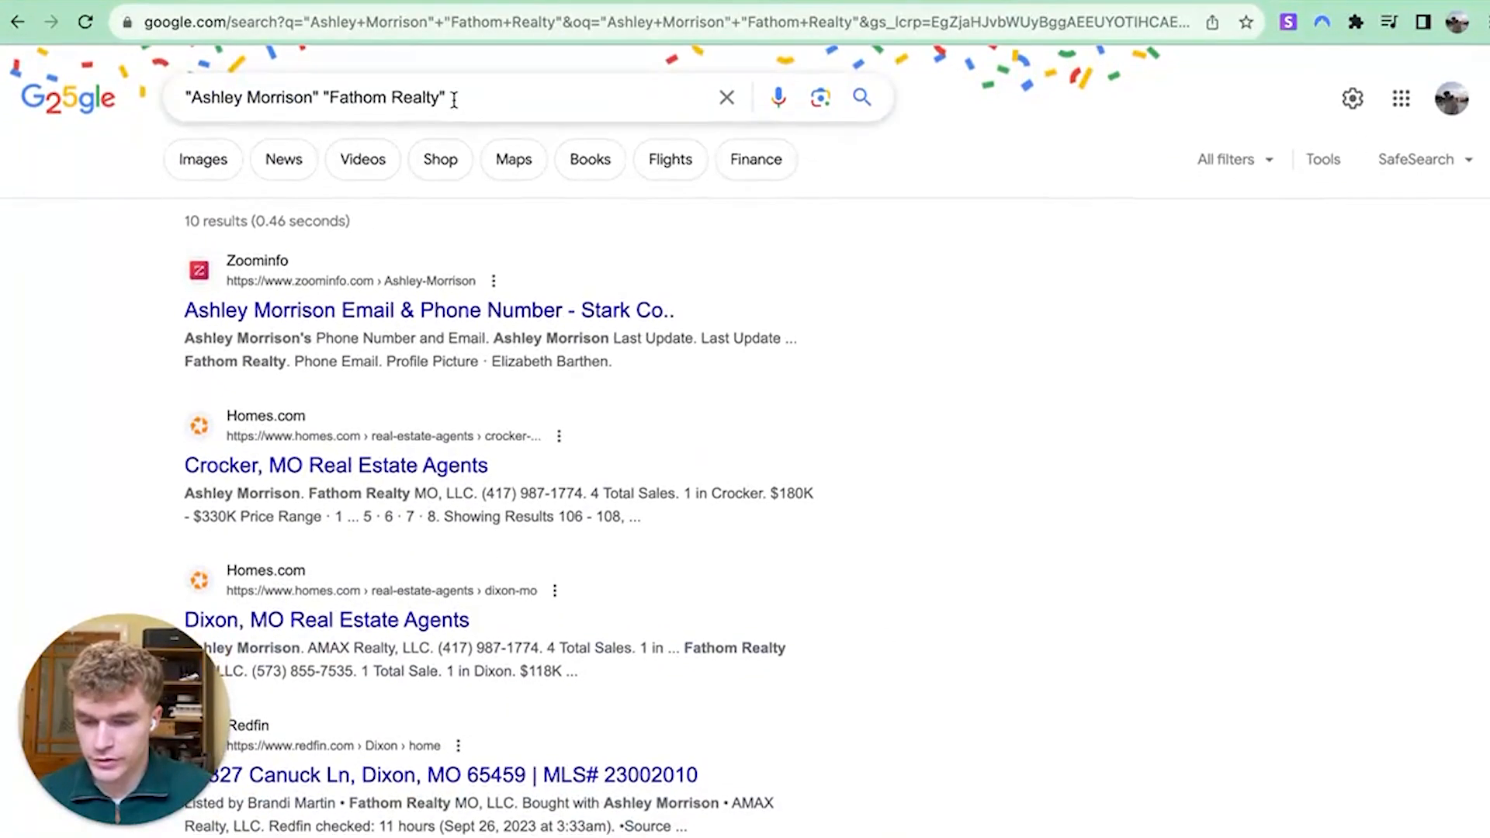
{"action": "left_click", "coordinate": [458, 96]}
{"action": "key", "text": "BackSpace"}
{"action": "left_click", "coordinate": [331, 96]}
{"action": "key", "text": "BackSpace"}
{"action": "key", "text": "Return"}
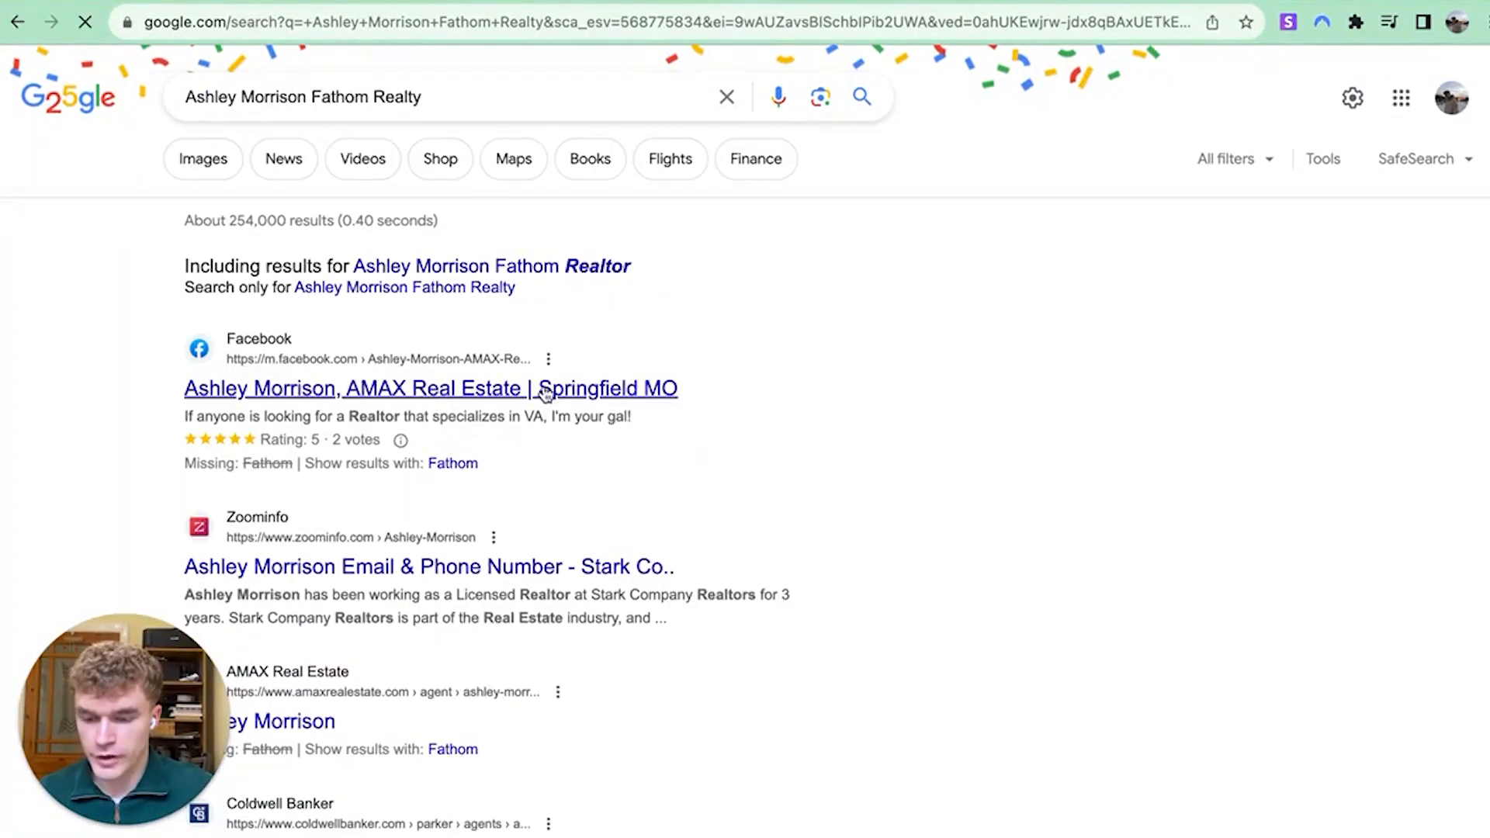
Open the agent's Facebook page result and select the email address listed there
{"action": "right_click", "coordinate": [426, 391]}
{"action": "left_click", "coordinate": [539, 399]}
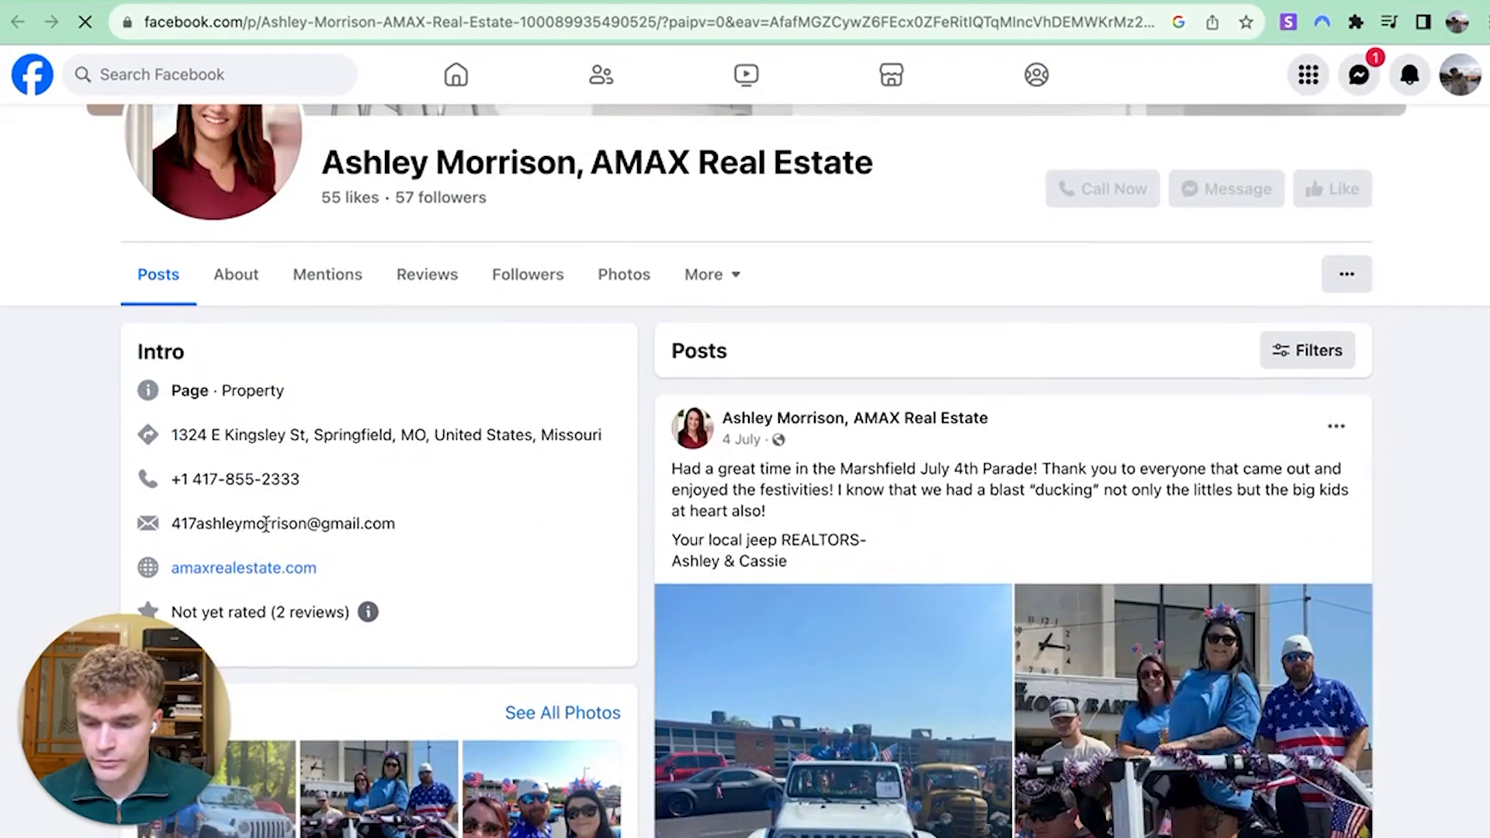
{"action": "triple_click", "coordinate": [271, 525]}
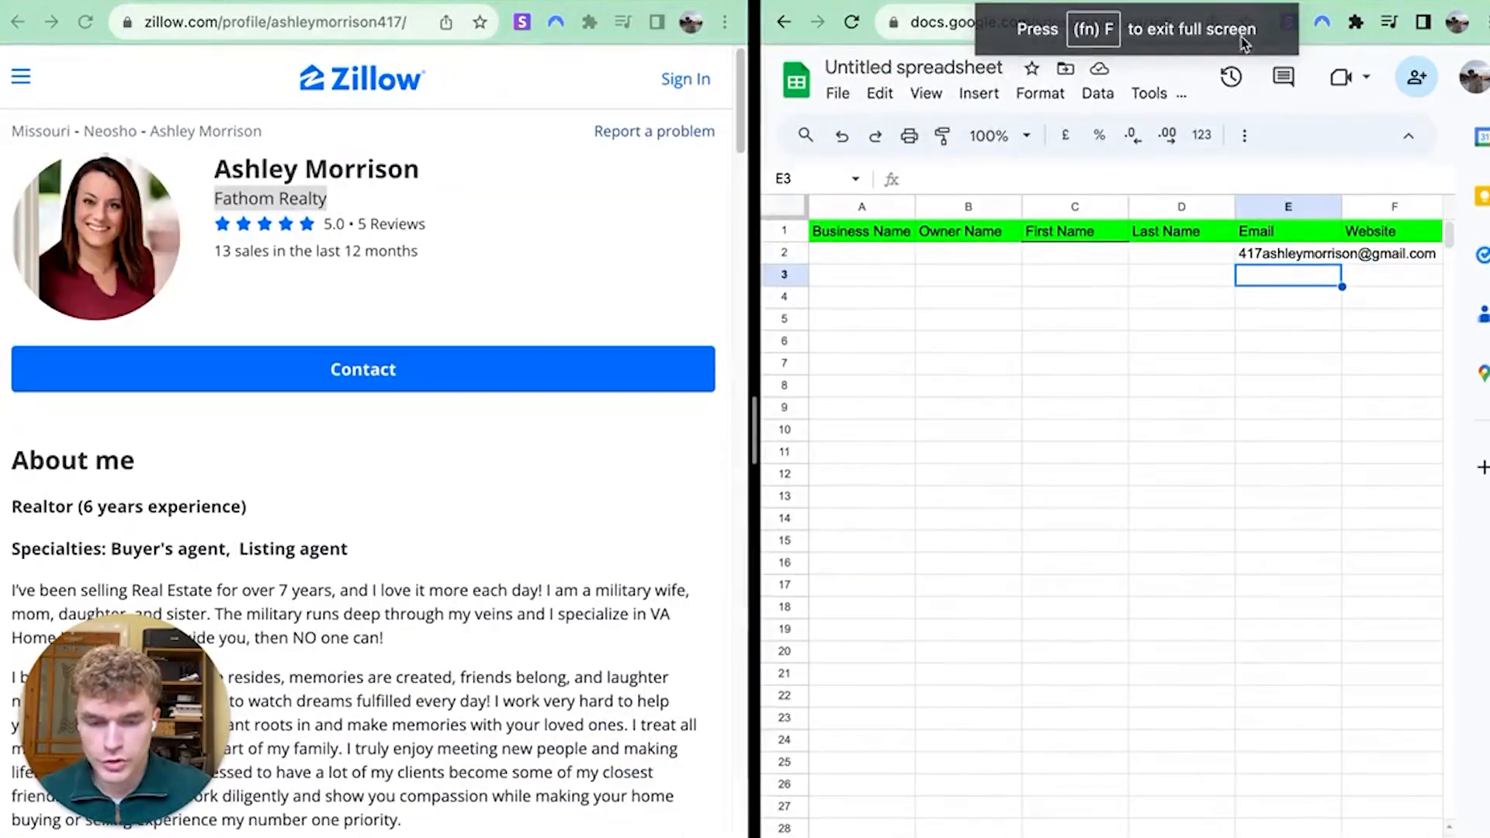
Place the sheet left and Zillow right, and copy the agent's name into B2
{"action": "left_click_drag", "start_coordinate": [1242, 38], "coordinate": [466, 55]}
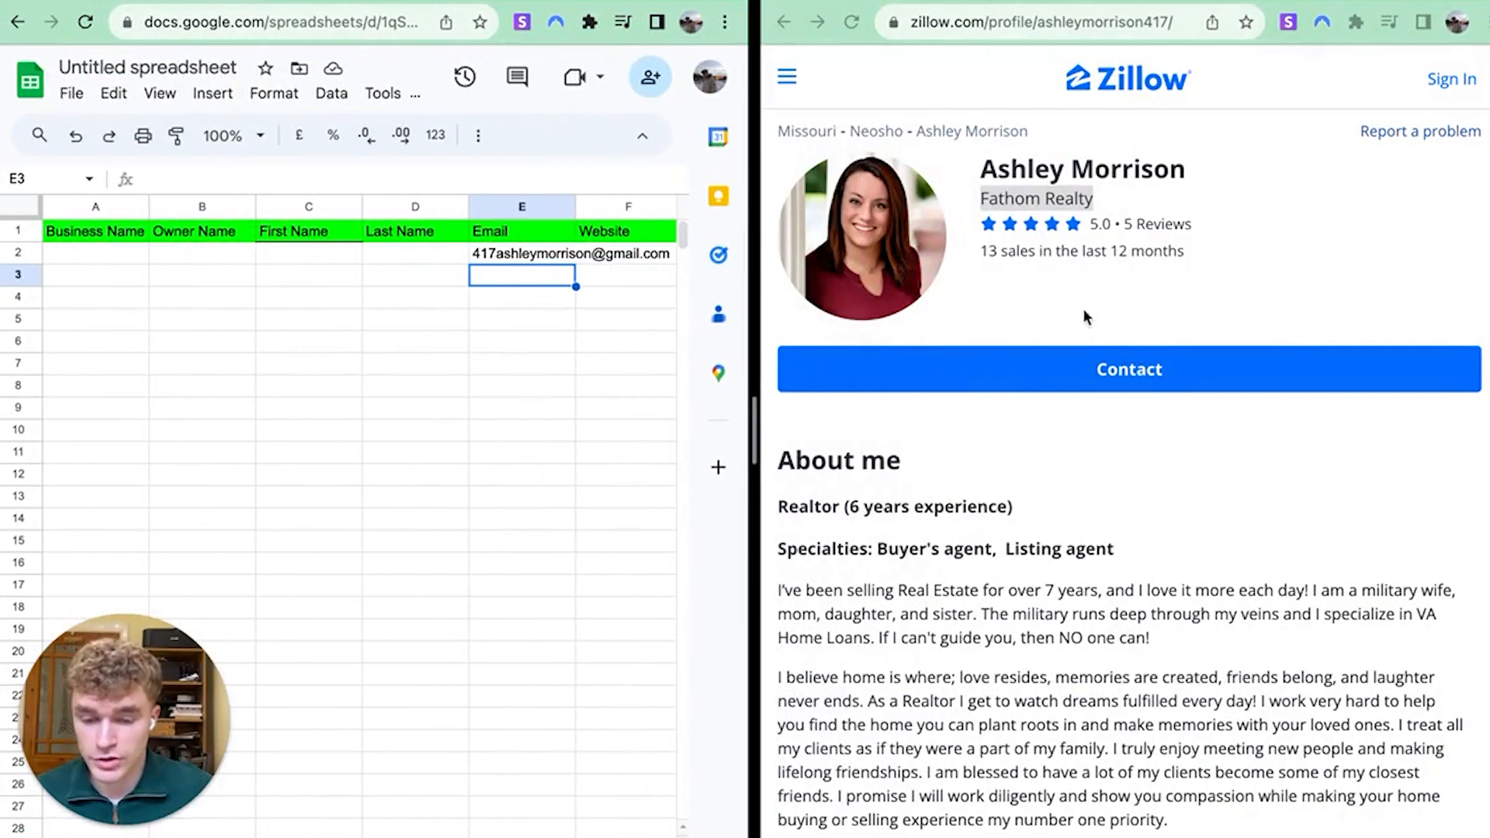
{"action": "triple_click", "coordinate": [1084, 175]}
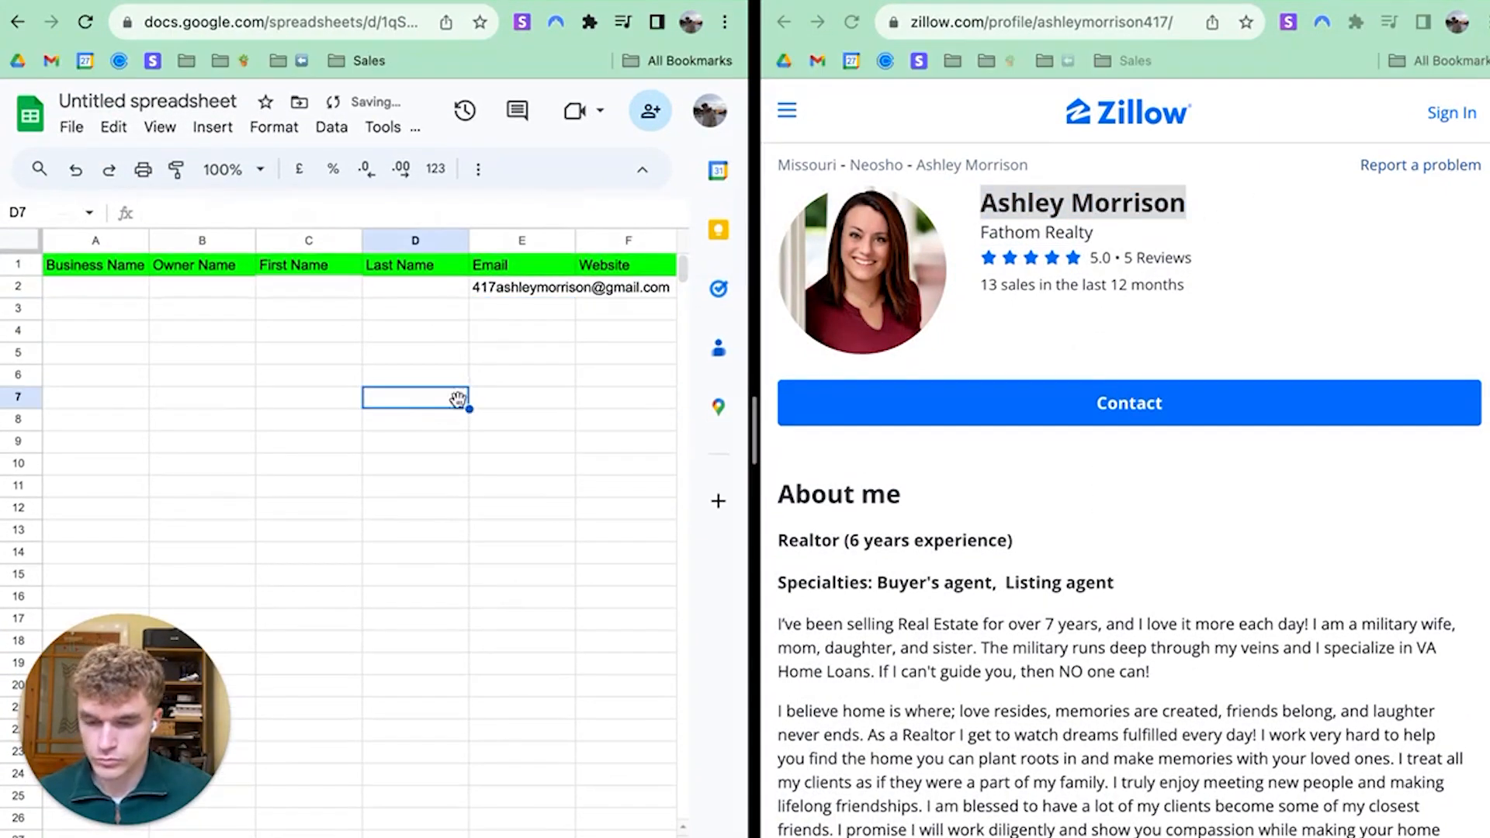
{"action": "left_click", "coordinate": [433, 447]}
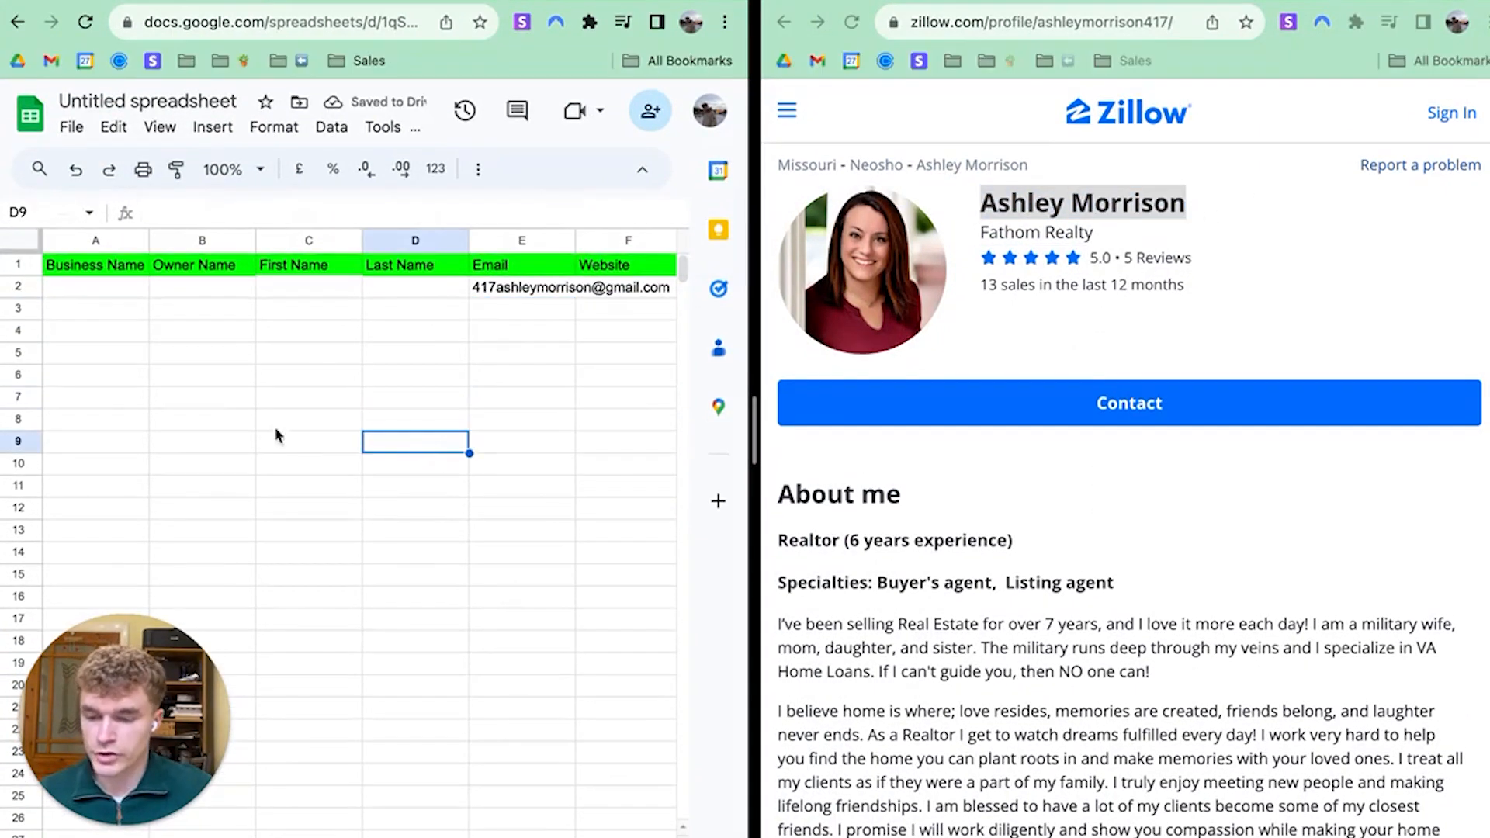
{"action": "left_click", "coordinate": [1146, 197]}
{"action": "left_click", "coordinate": [1131, 197]}
{"action": "triple_click", "coordinate": [1134, 201]}
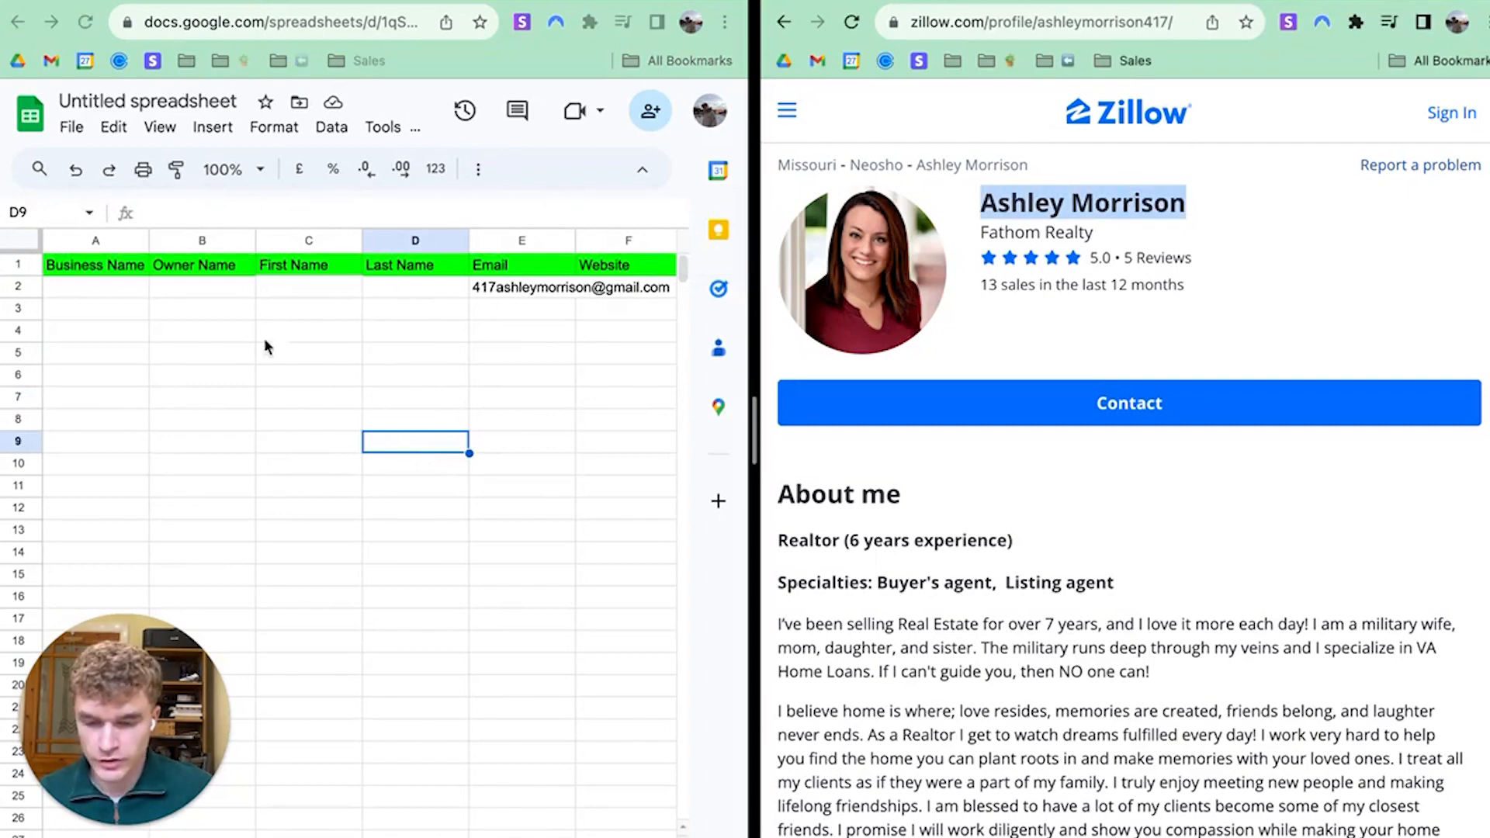
{"action": "left_click", "coordinate": [213, 287]}
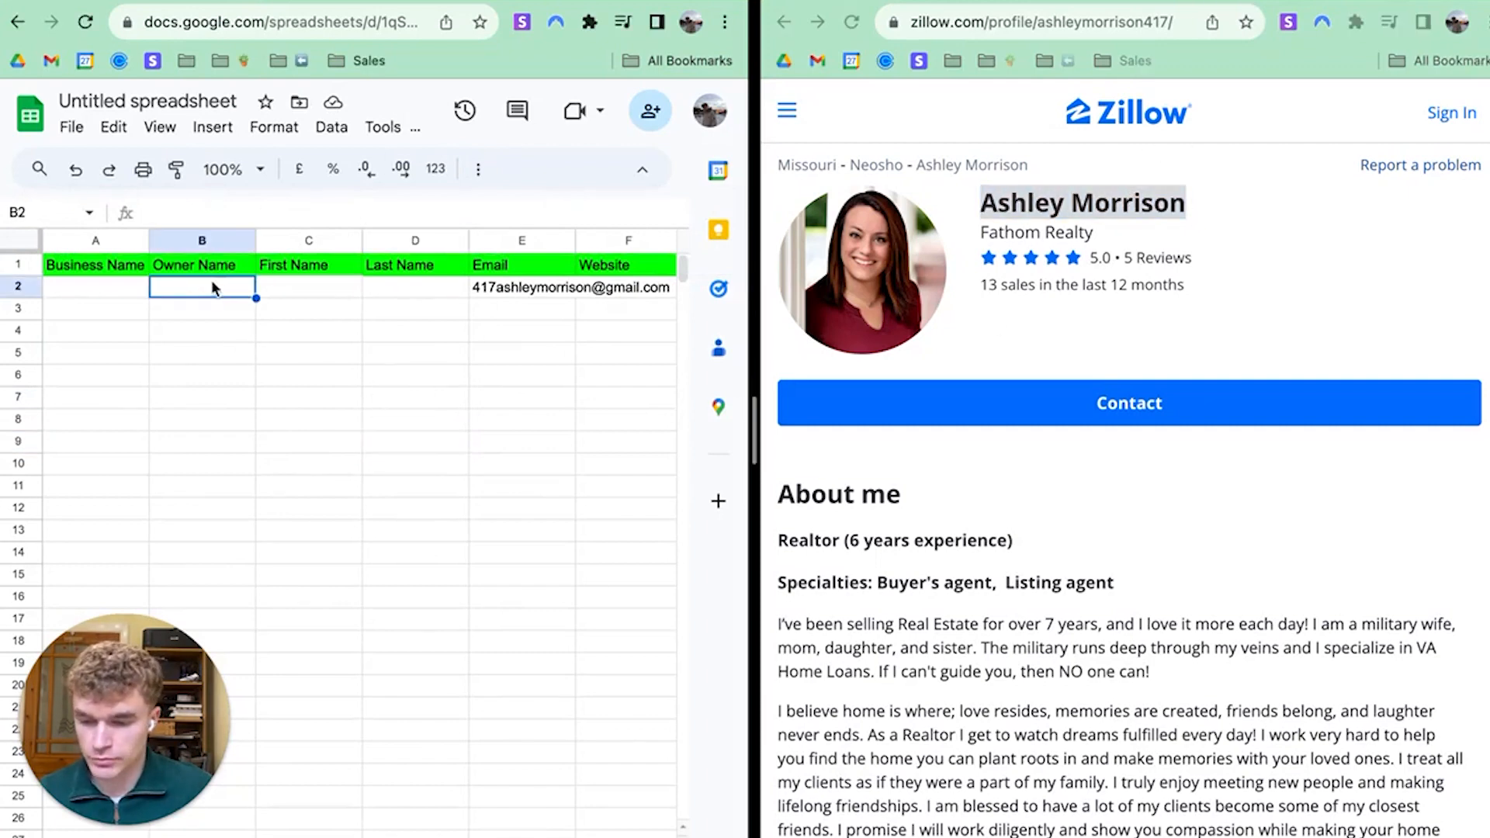
Copy Fathom Realty from the profile and paste it into cell A2
{"action": "left_click", "coordinate": [117, 291]}
{"action": "left_click", "coordinate": [1099, 226]}
{"action": "left_click_drag", "start_coordinate": [1094, 232], "coordinate": [980, 238]}
{"action": "key", "text": "ctrl+c"}
{"action": "left_click", "coordinate": [123, 293]}
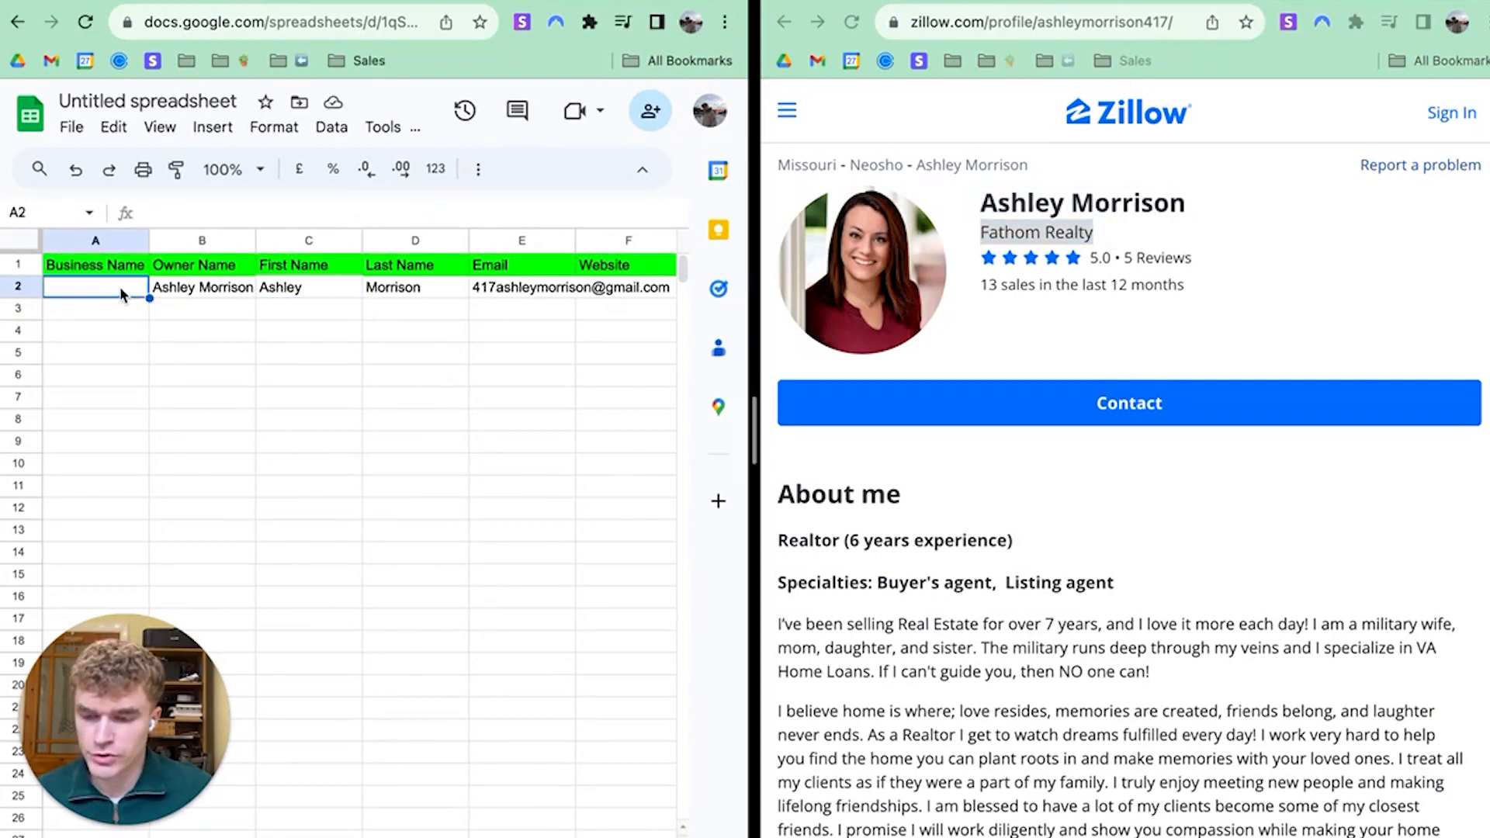
{"action": "key", "text": "ctrl+v"}
{"action": "left_click", "coordinate": [96, 353]}
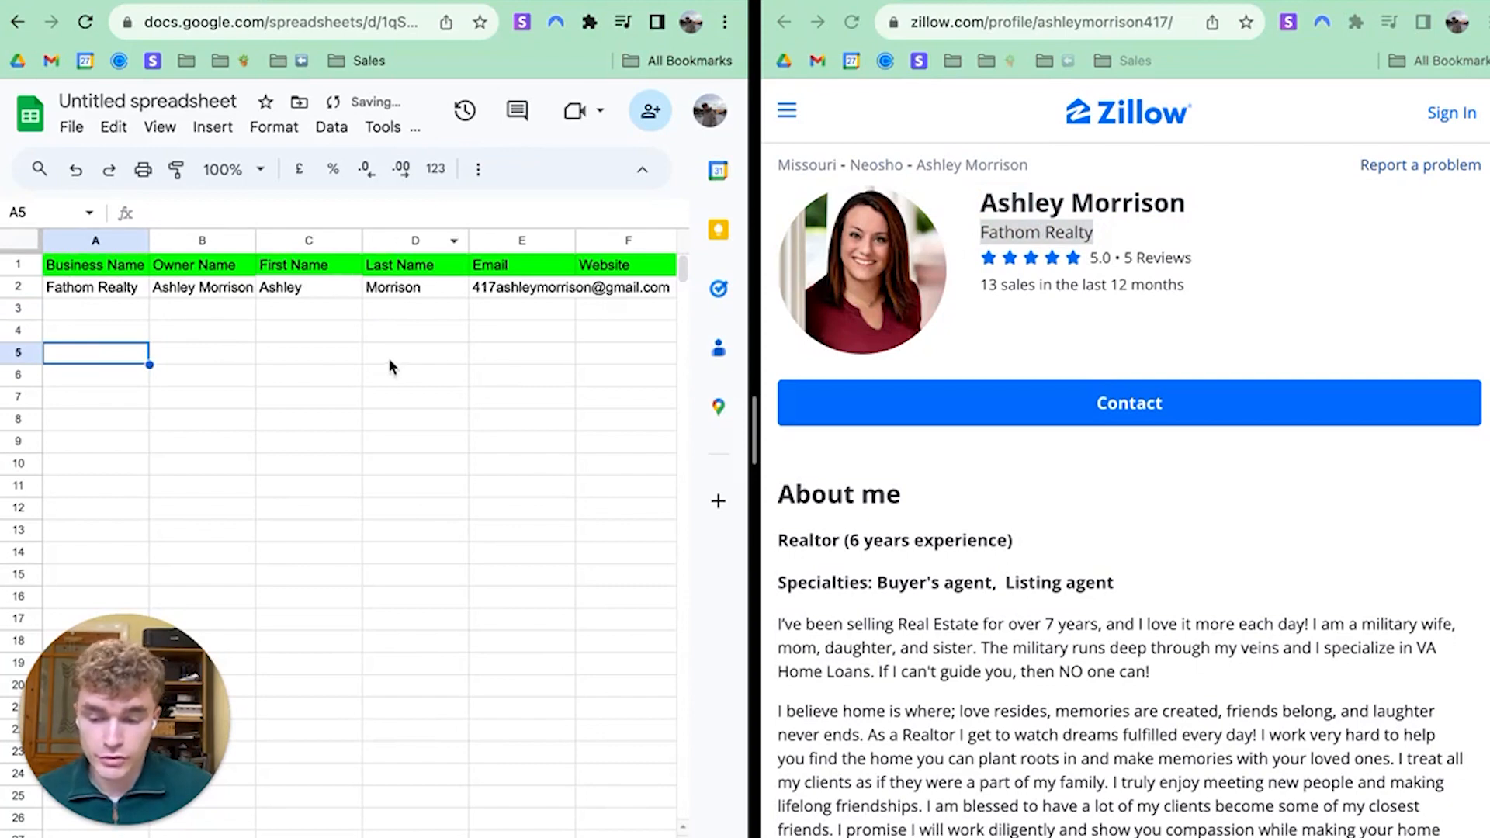
Select cell F2 for the website and bring the Google search results back up
{"action": "scroll", "coordinate": [427, 349], "scroll_direction": "right", "scroll_amount": 3}
{"action": "left_click", "coordinate": [291, 295]}
{"action": "left_click", "coordinate": [1205, 4]}
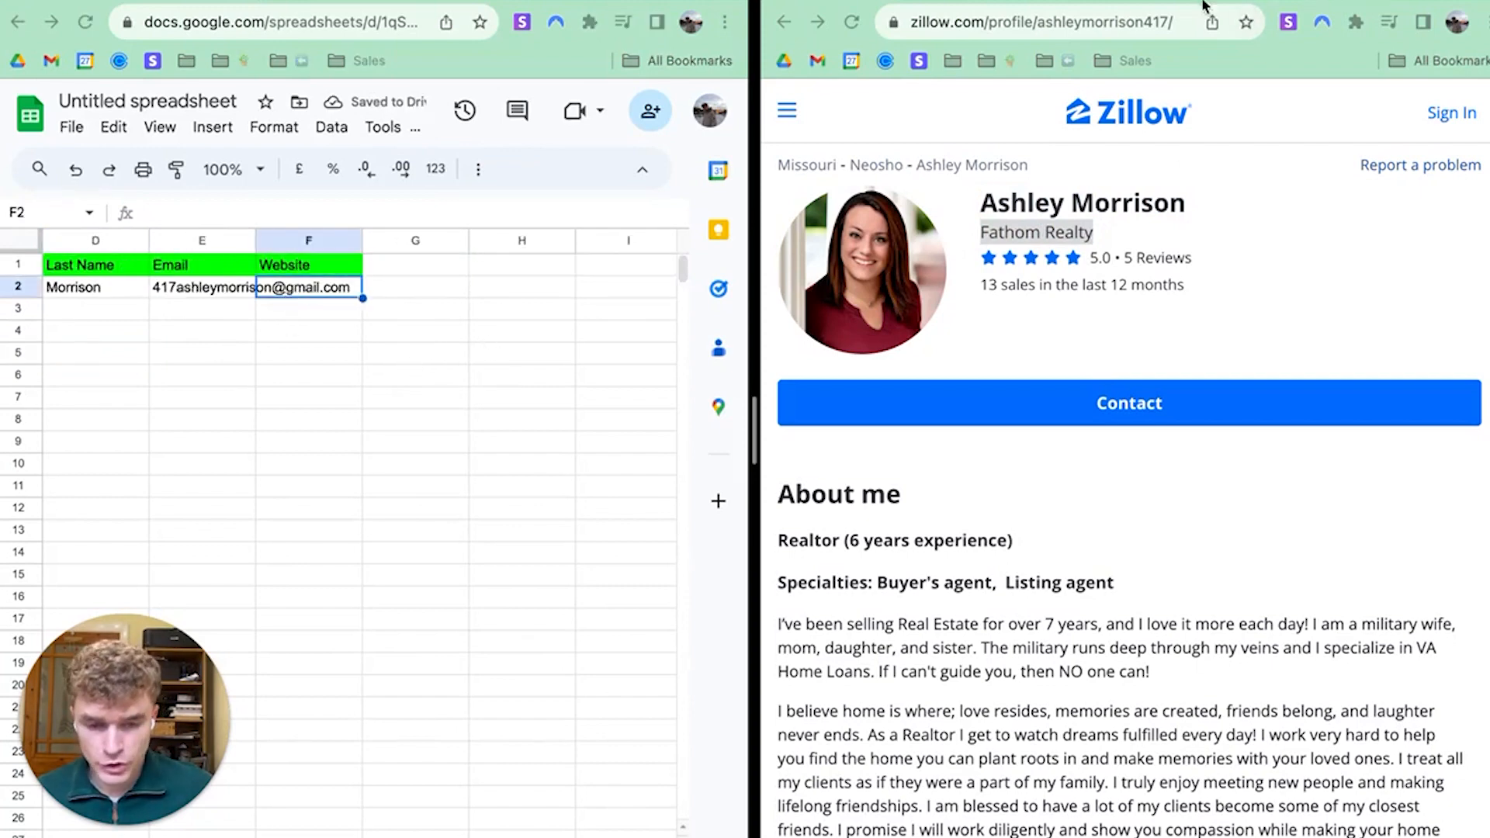
{"action": "left_click", "coordinate": [1127, 3]}
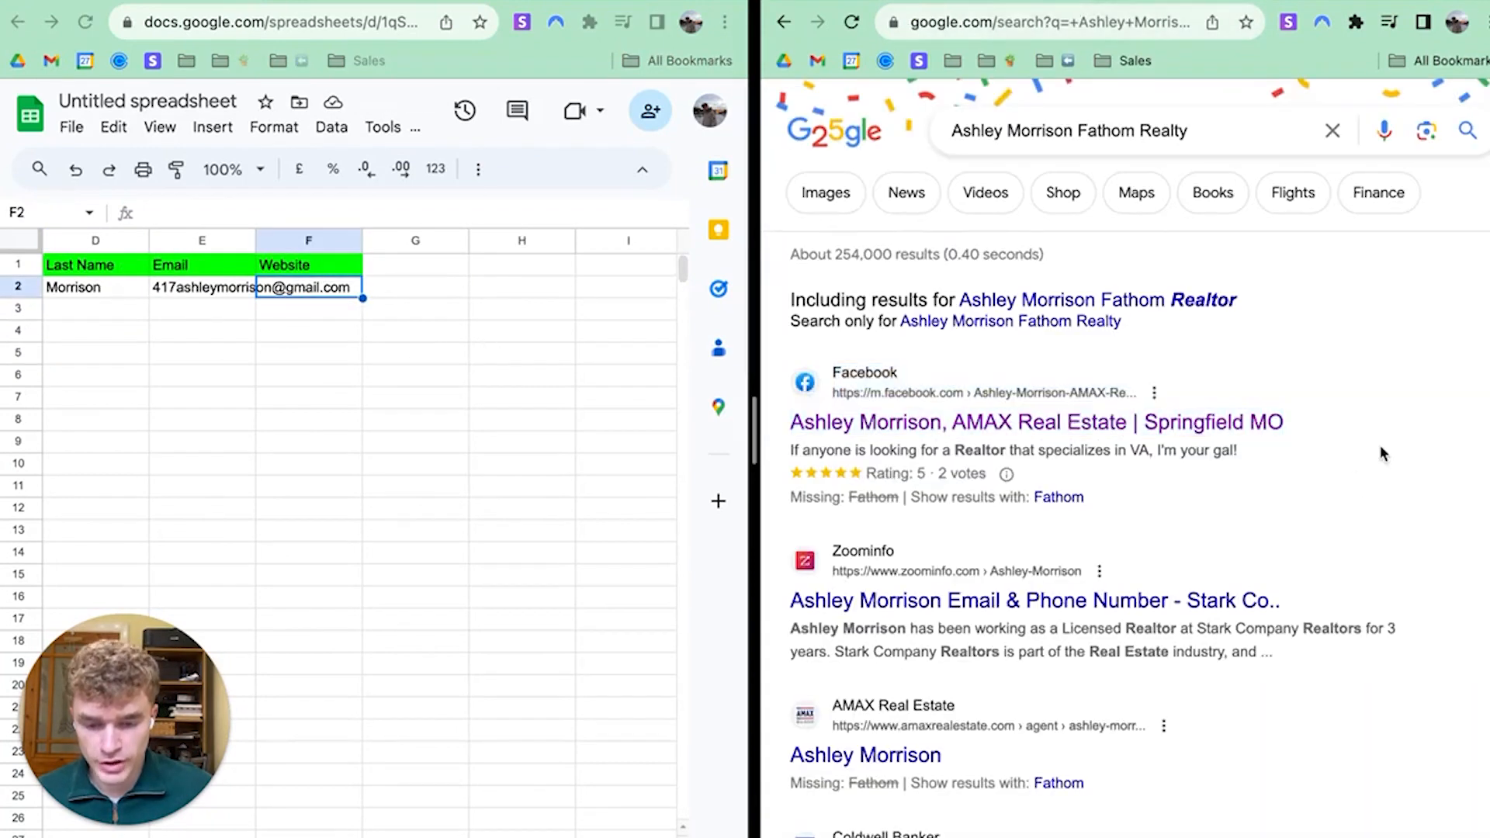
Check the AMAX Real Estate agent result, then go back to the agent's Zillow profile
{"action": "scroll", "coordinate": [1381, 454], "scroll_direction": "down", "scroll_amount": 5}
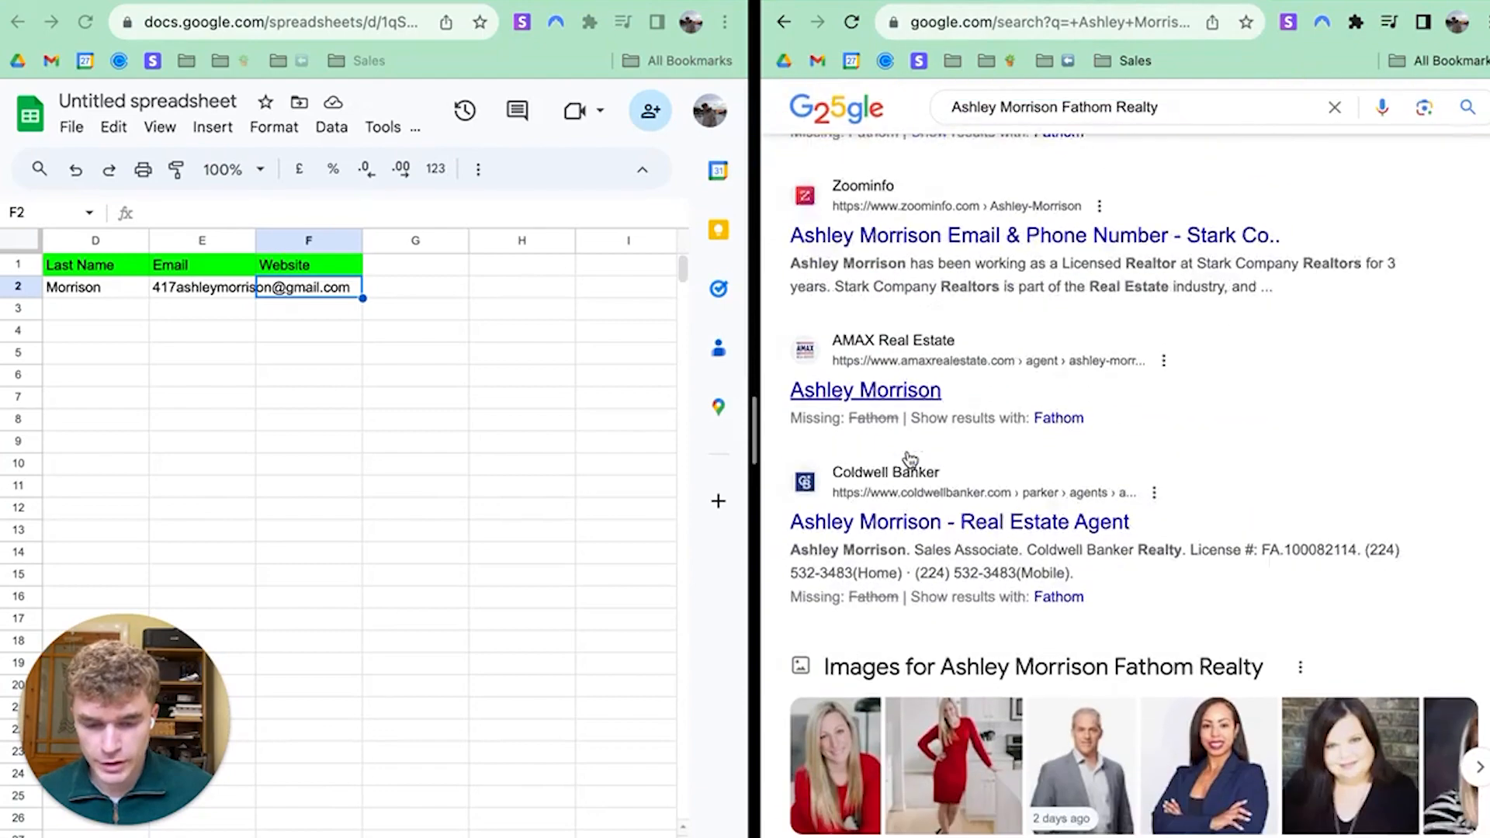
{"action": "left_click", "coordinate": [915, 334]}
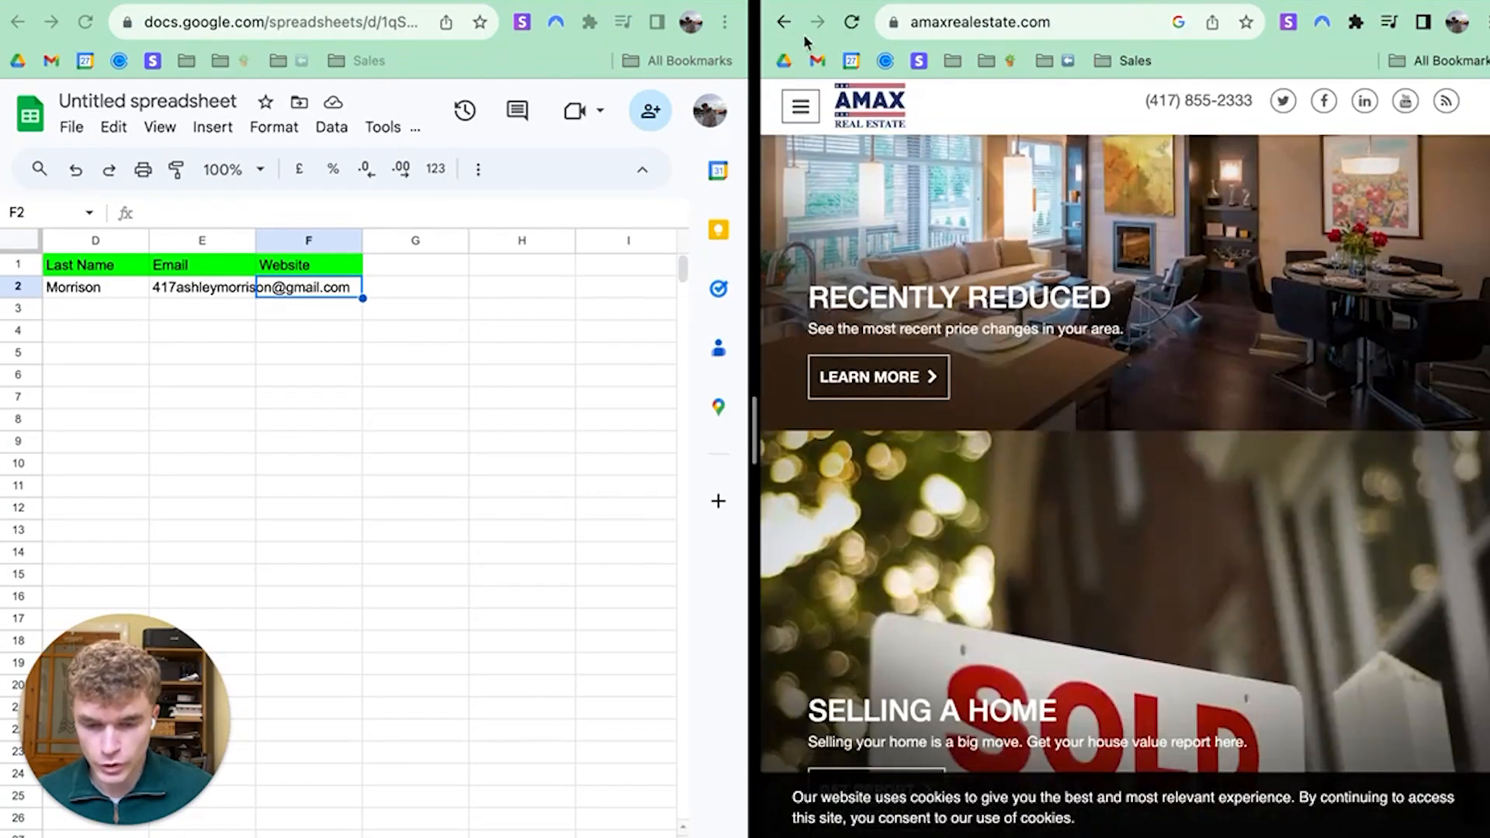
{"action": "left_click", "coordinate": [784, 22]}
{"action": "scroll", "coordinate": [1141, 310], "scroll_direction": "down", "scroll_amount": 3}
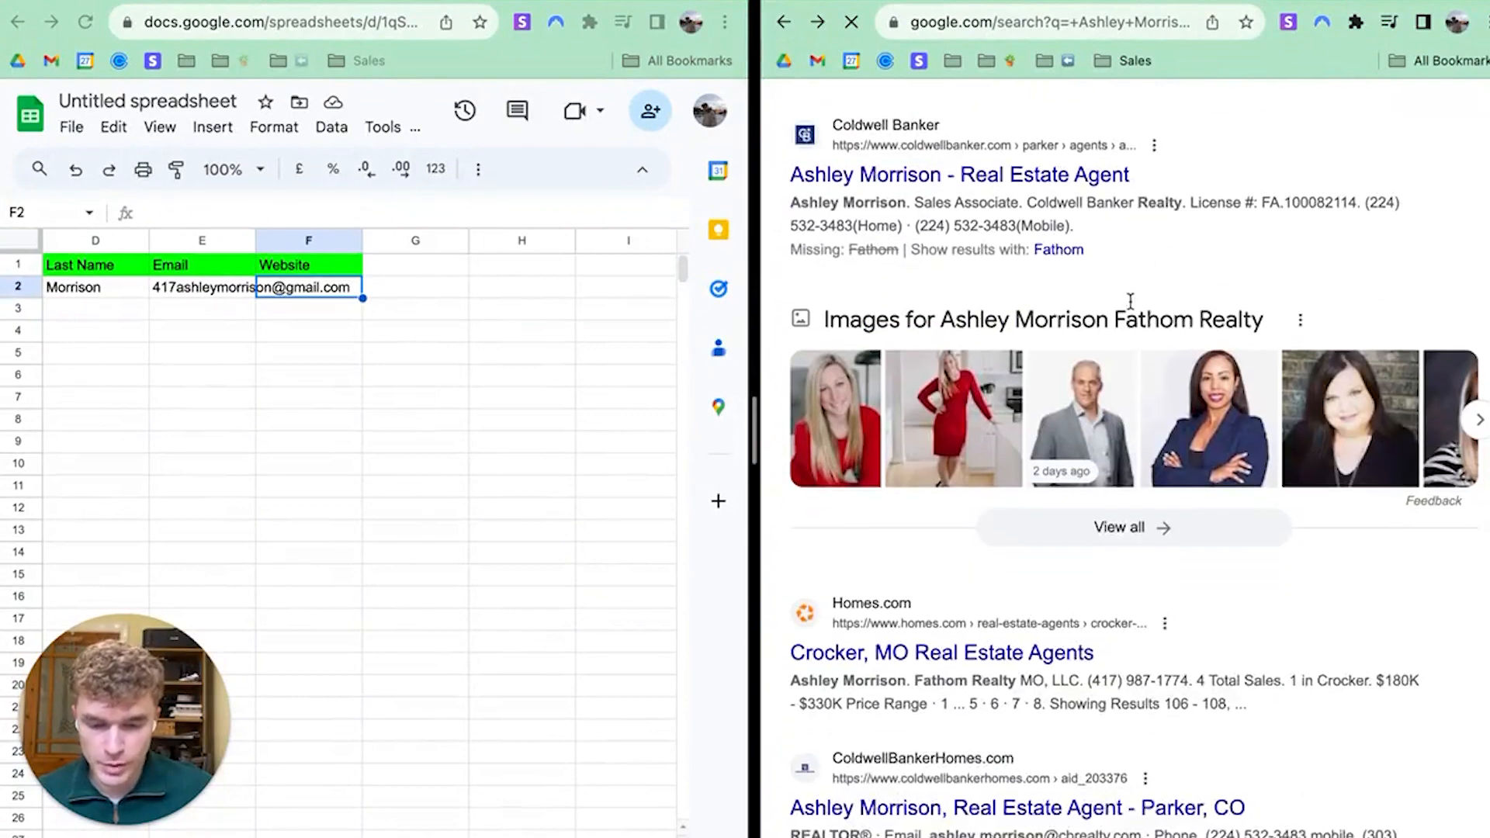
{"action": "scroll", "coordinate": [1127, 194], "scroll_direction": "up", "scroll_amount": 2}
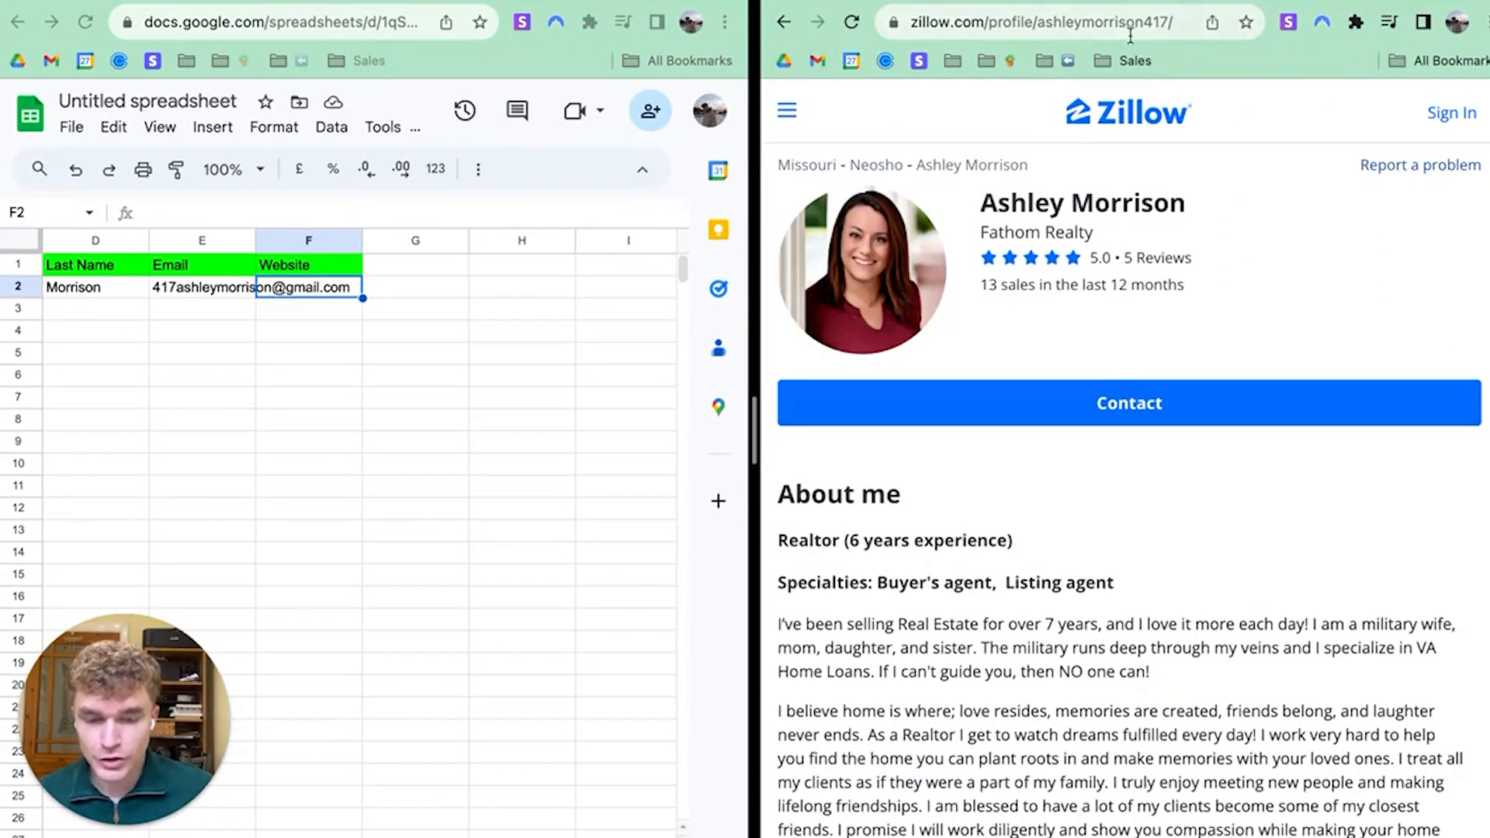
Paste the Zillow profile URL into F2, then return Zillow to the agent results list
{"action": "left_click", "coordinate": [1036, 25]}
{"action": "key", "text": "super+c"}
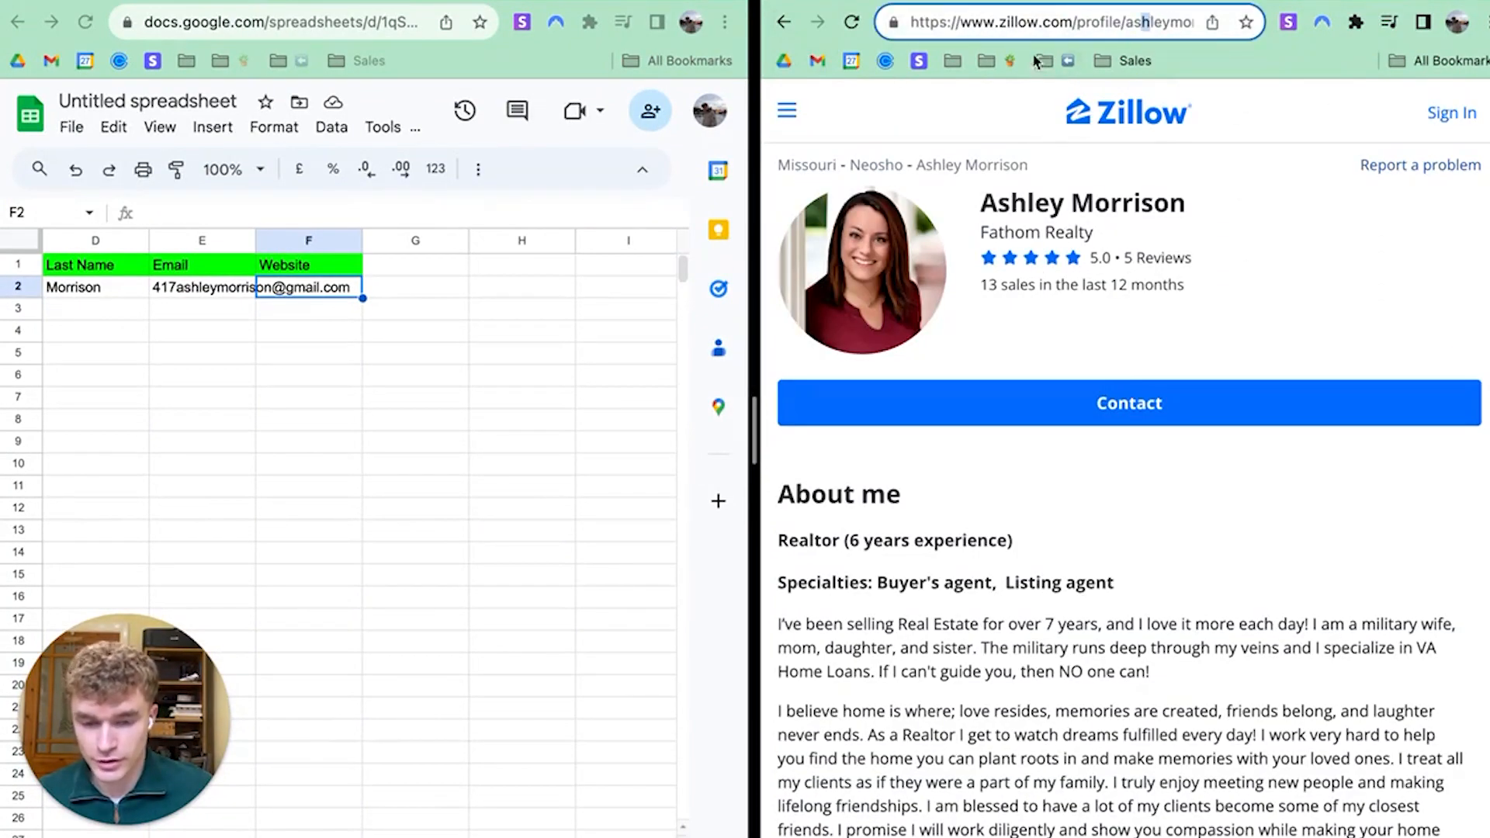
{"action": "left_click", "coordinate": [310, 288]}
{"action": "key", "text": "super+v"}
{"action": "left_click", "coordinate": [450, 311]}
{"action": "scroll", "coordinate": [524, 362], "scroll_direction": "left", "scroll_amount": 5}
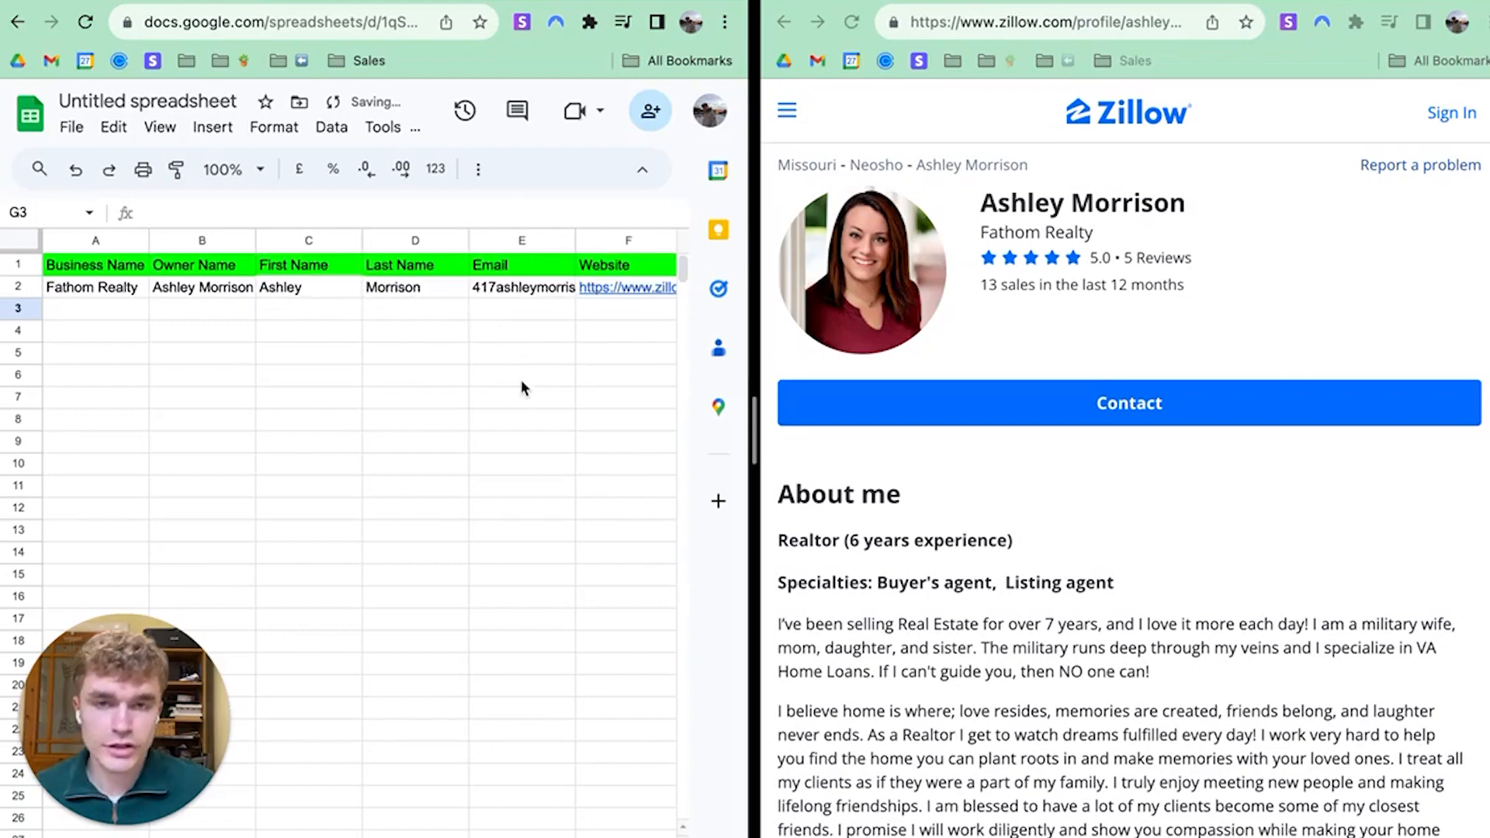
{"action": "left_click", "coordinate": [783, 23]}
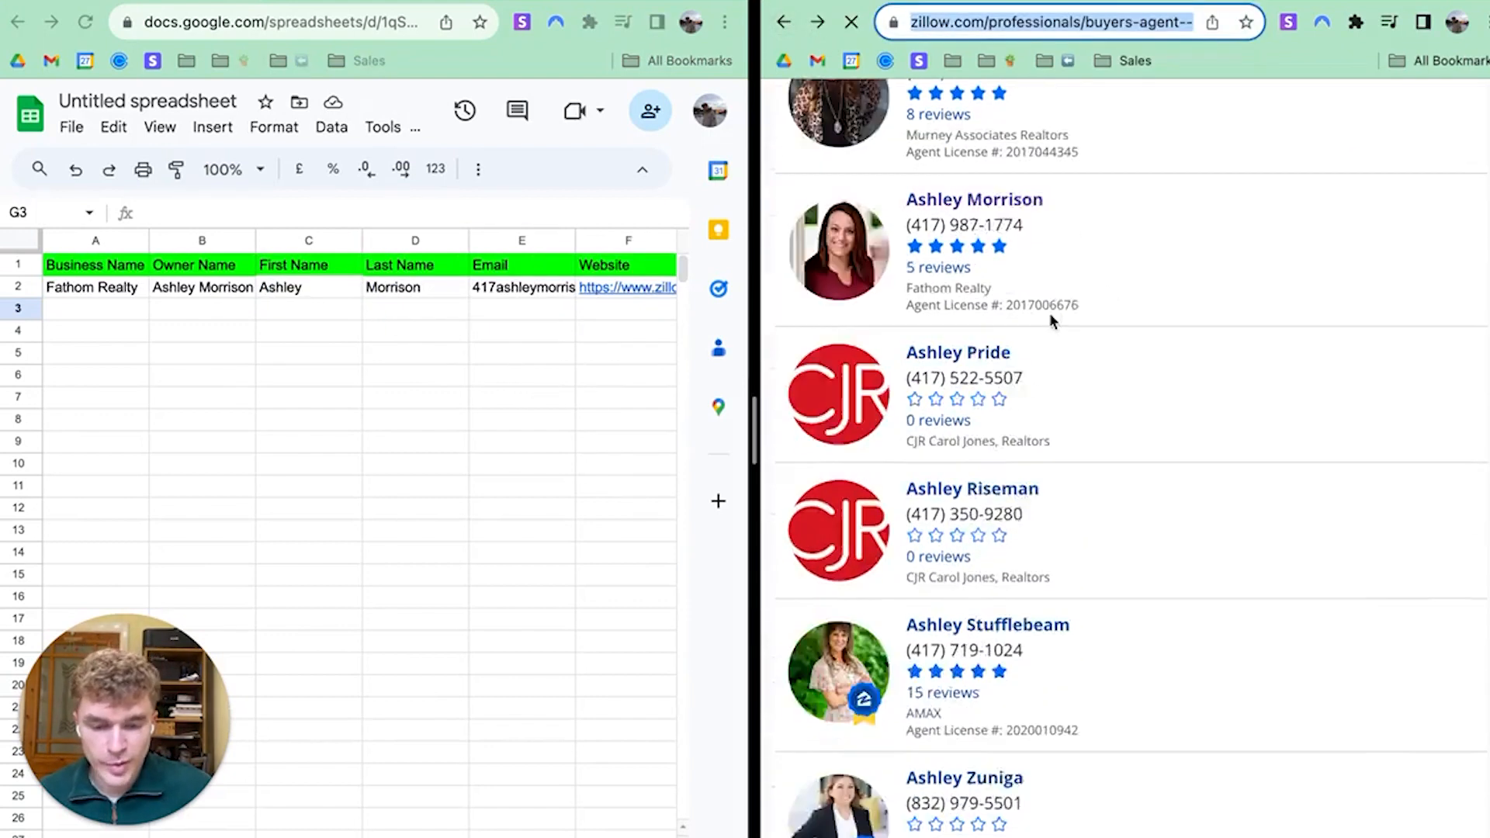
{"action": "scroll", "coordinate": [1086, 310], "scroll_direction": "up", "scroll_amount": 10}
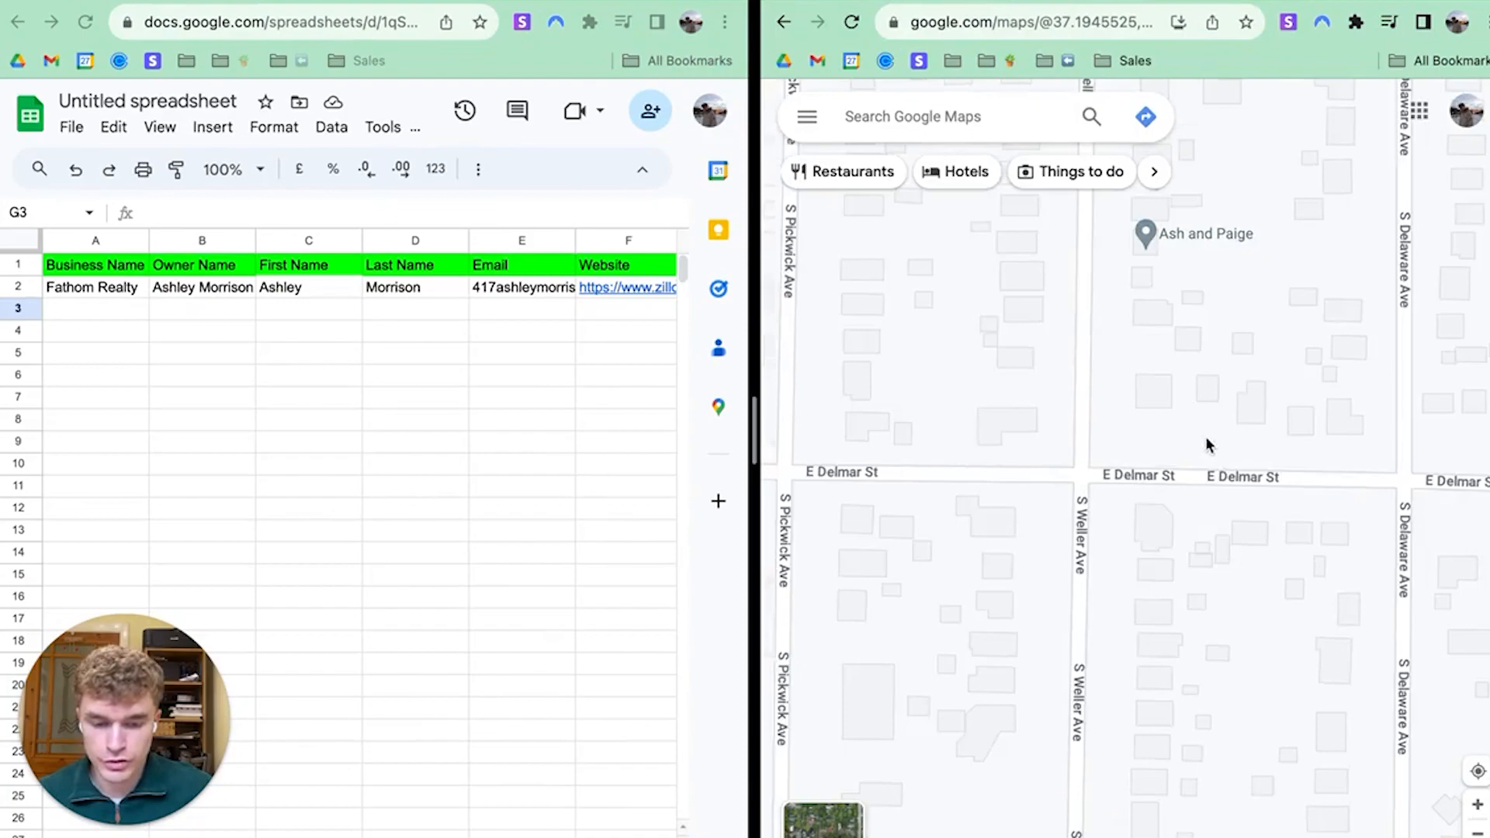
Pan and zoom the map out from Springfield to show all of North America
{"action": "scroll", "coordinate": [1170, 446], "scroll_direction": "down", "scroll_amount": 10}
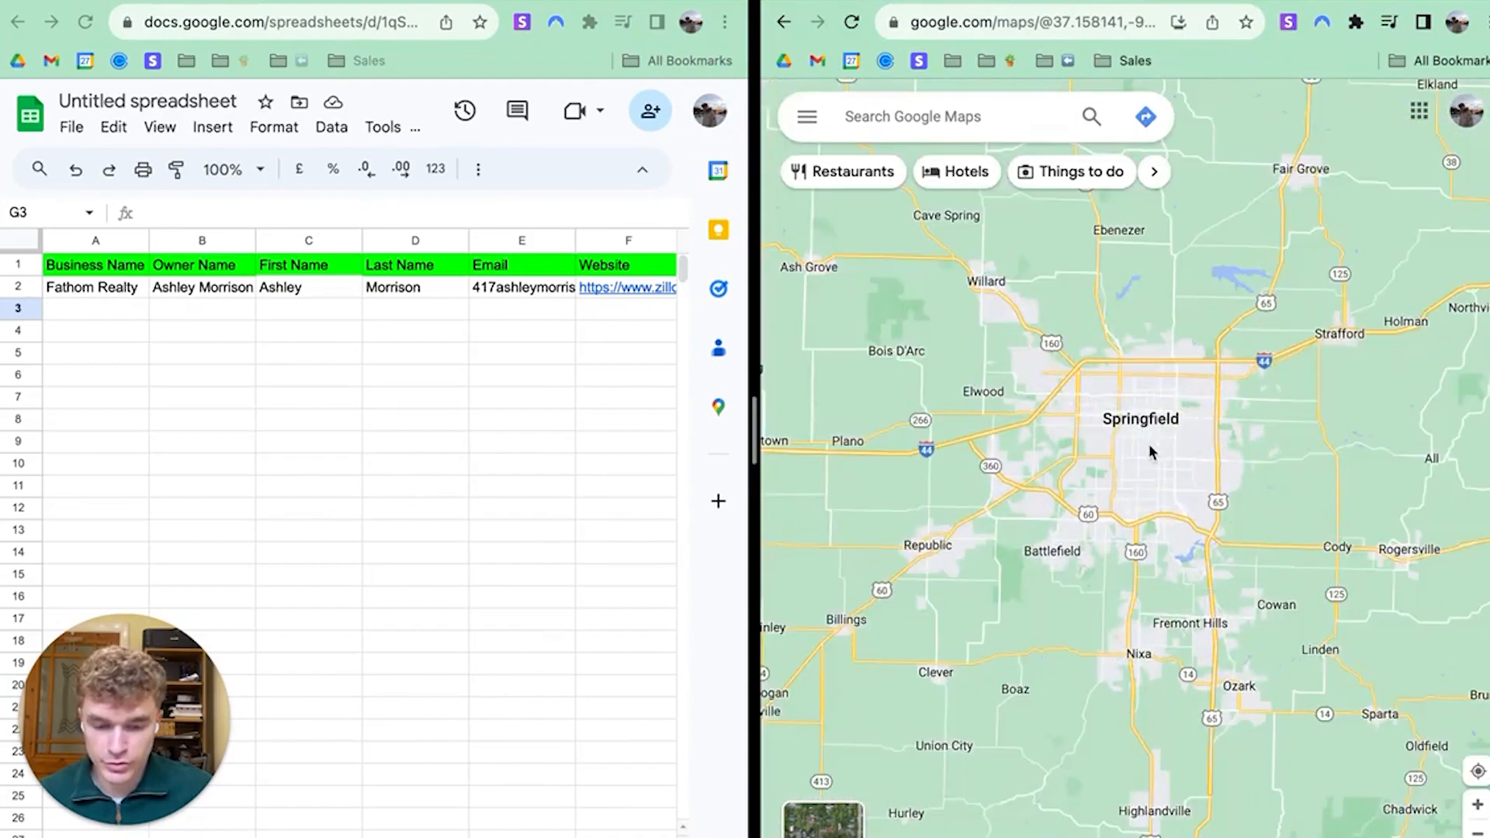
{"action": "scroll", "coordinate": [1149, 450], "scroll_direction": "down", "scroll_amount": 5}
{"action": "left_click_drag", "start_coordinate": [1188, 417], "coordinate": [1121, 548]}
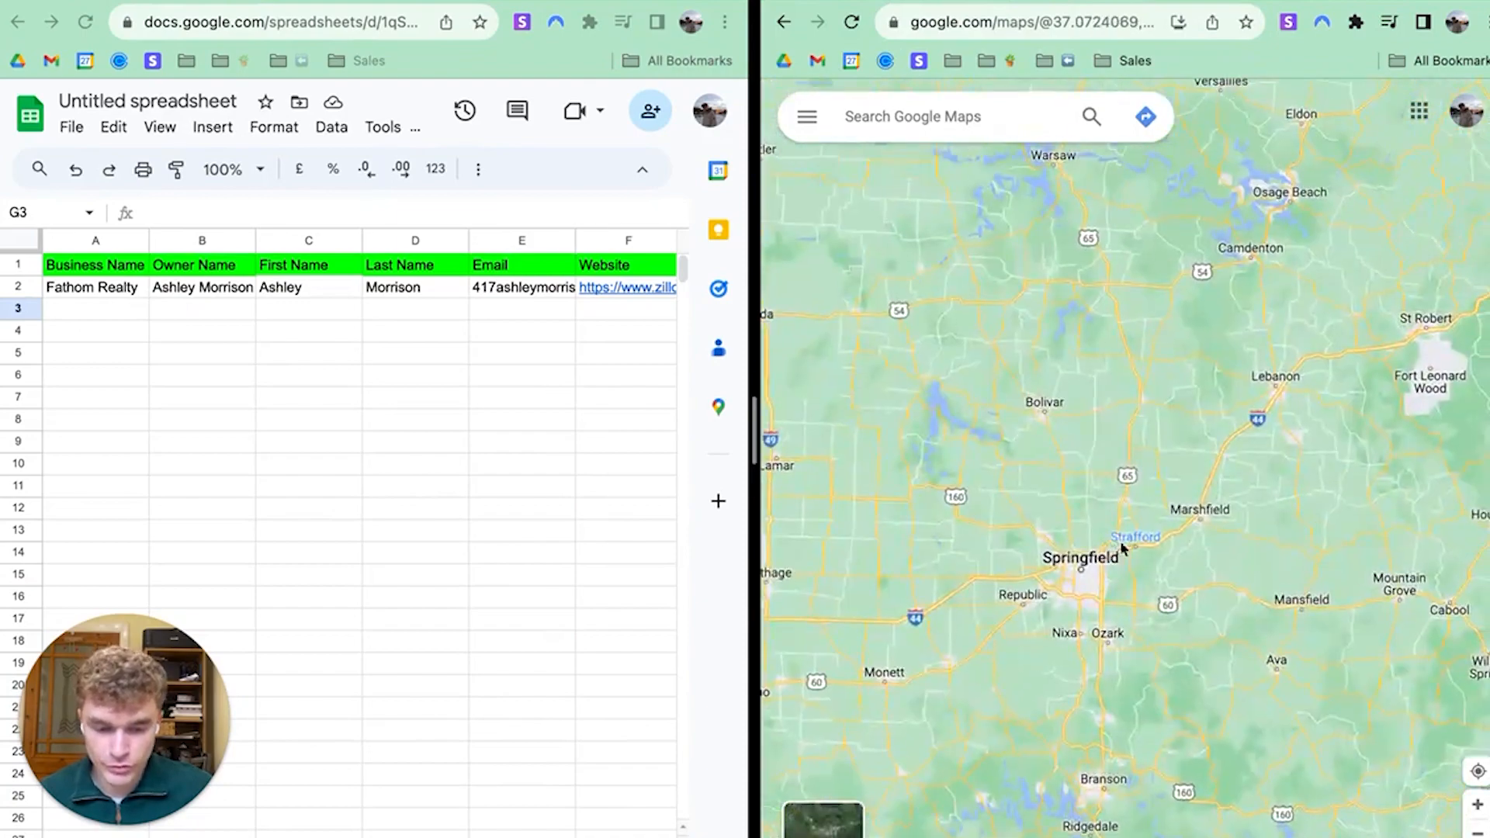
{"action": "left_click_drag", "start_coordinate": [1264, 380], "coordinate": [1051, 448]}
{"action": "scroll", "coordinate": [1051, 447], "scroll_direction": "down", "scroll_amount": 5}
{"action": "scroll", "coordinate": [1134, 429], "scroll_direction": "up", "scroll_amount": 2}
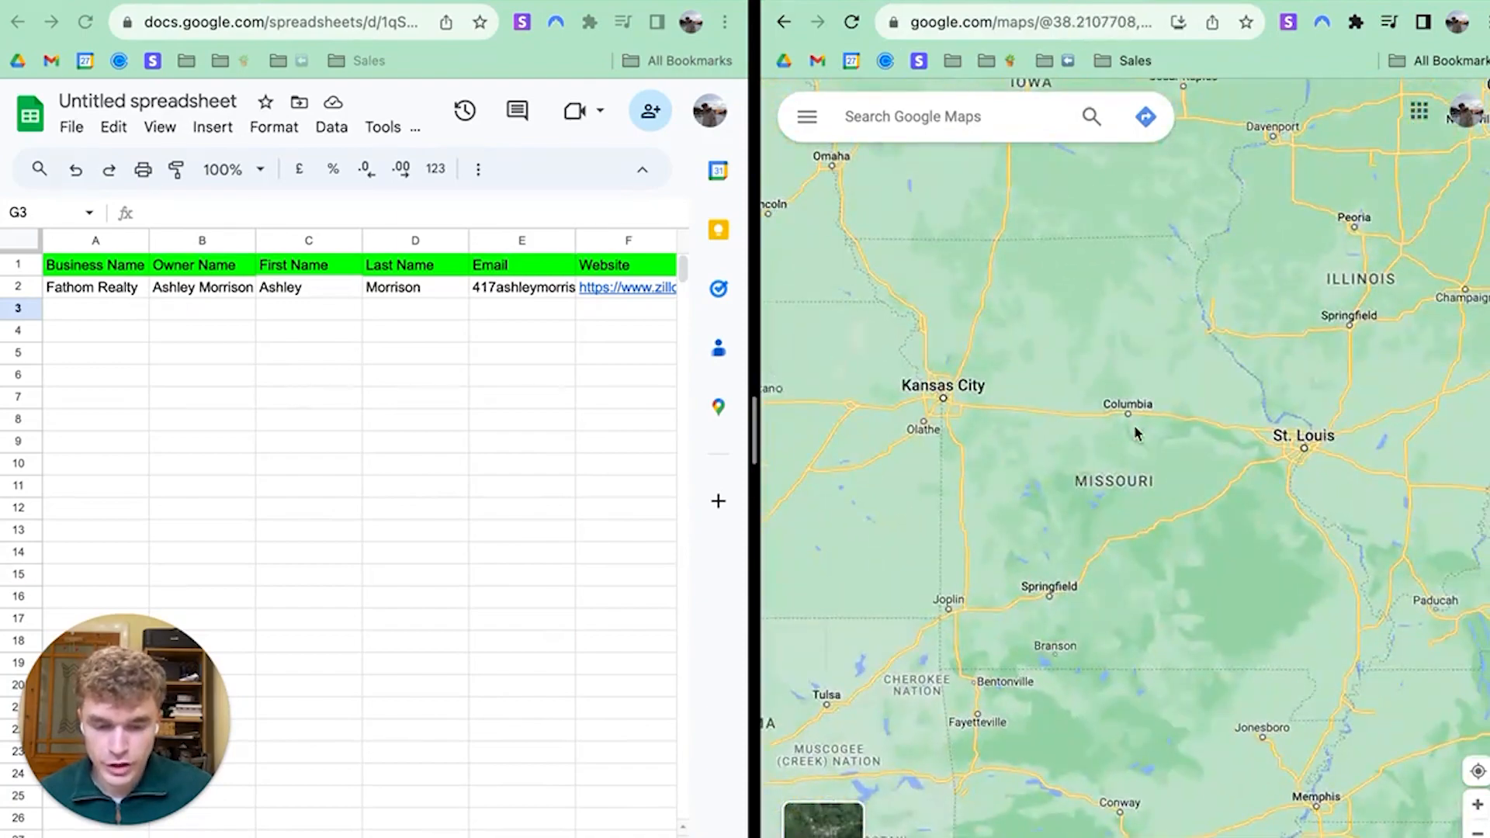
{"action": "scroll", "coordinate": [1027, 306], "scroll_direction": "up", "scroll_amount": 3}
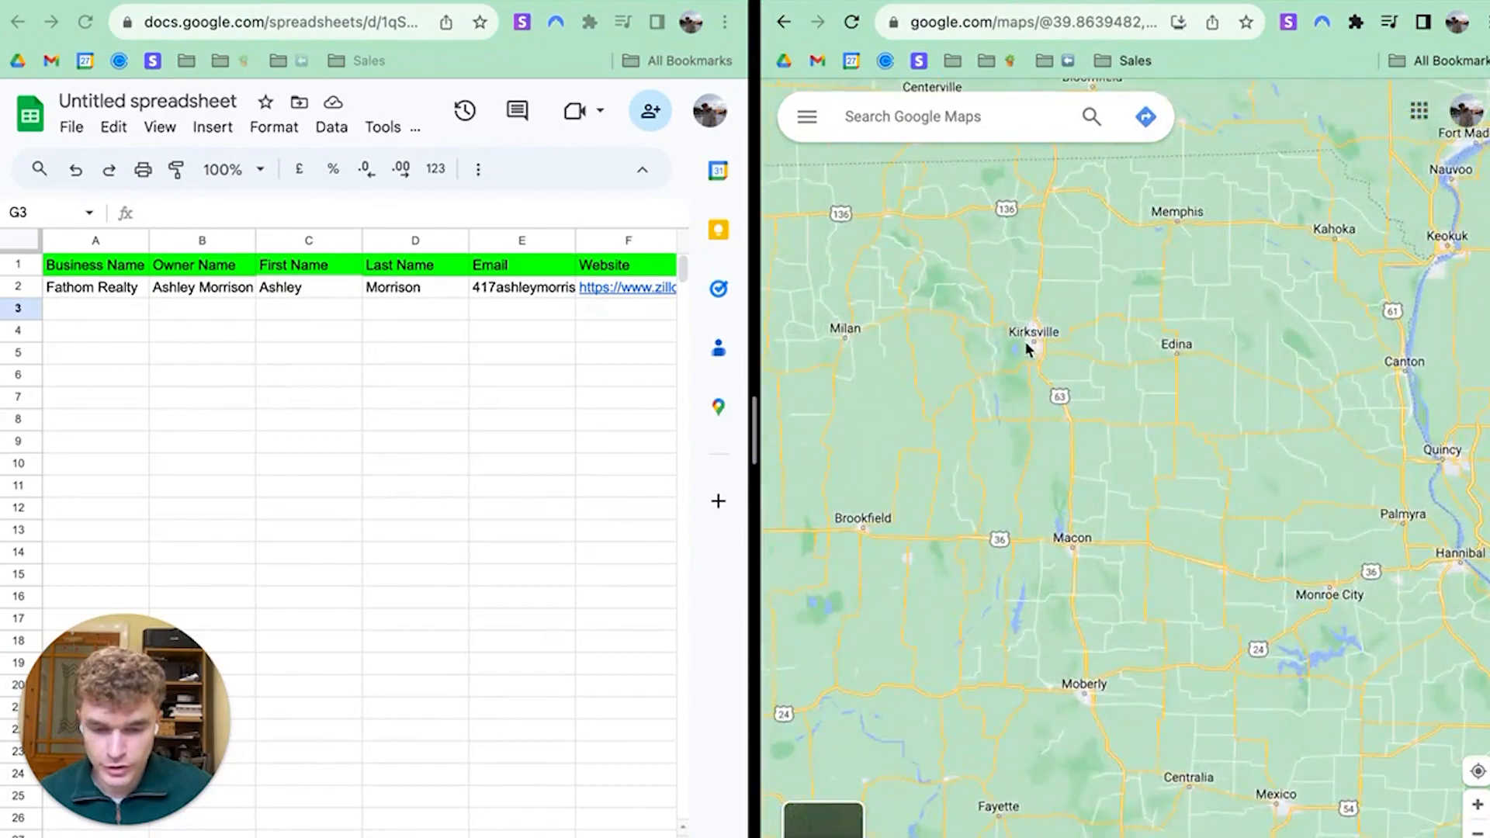
{"action": "scroll", "coordinate": [1122, 306], "scroll_direction": "down", "scroll_amount": 5}
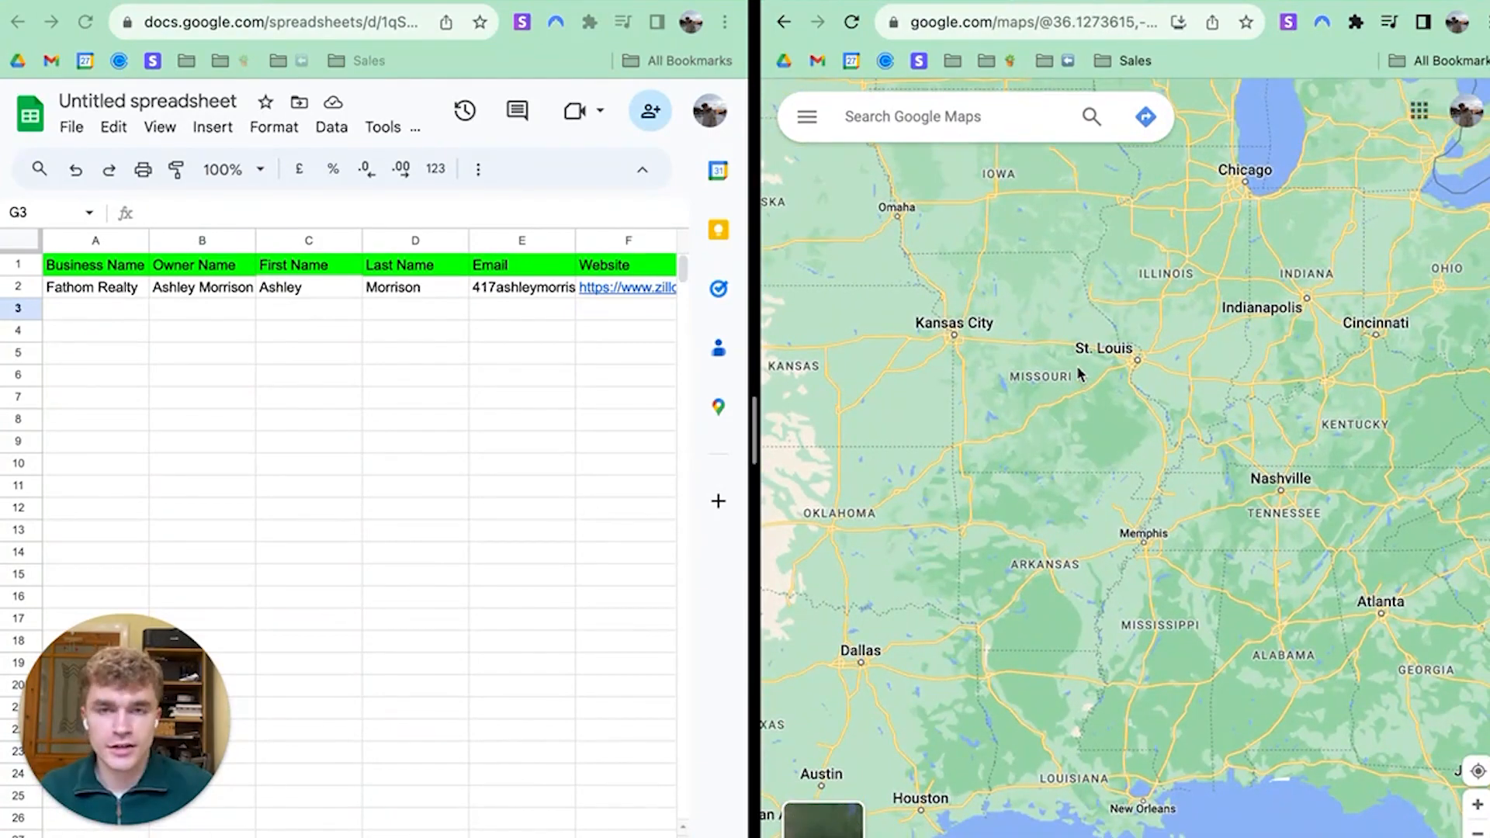
{"action": "scroll", "coordinate": [1094, 493], "scroll_direction": "down", "scroll_amount": 5}
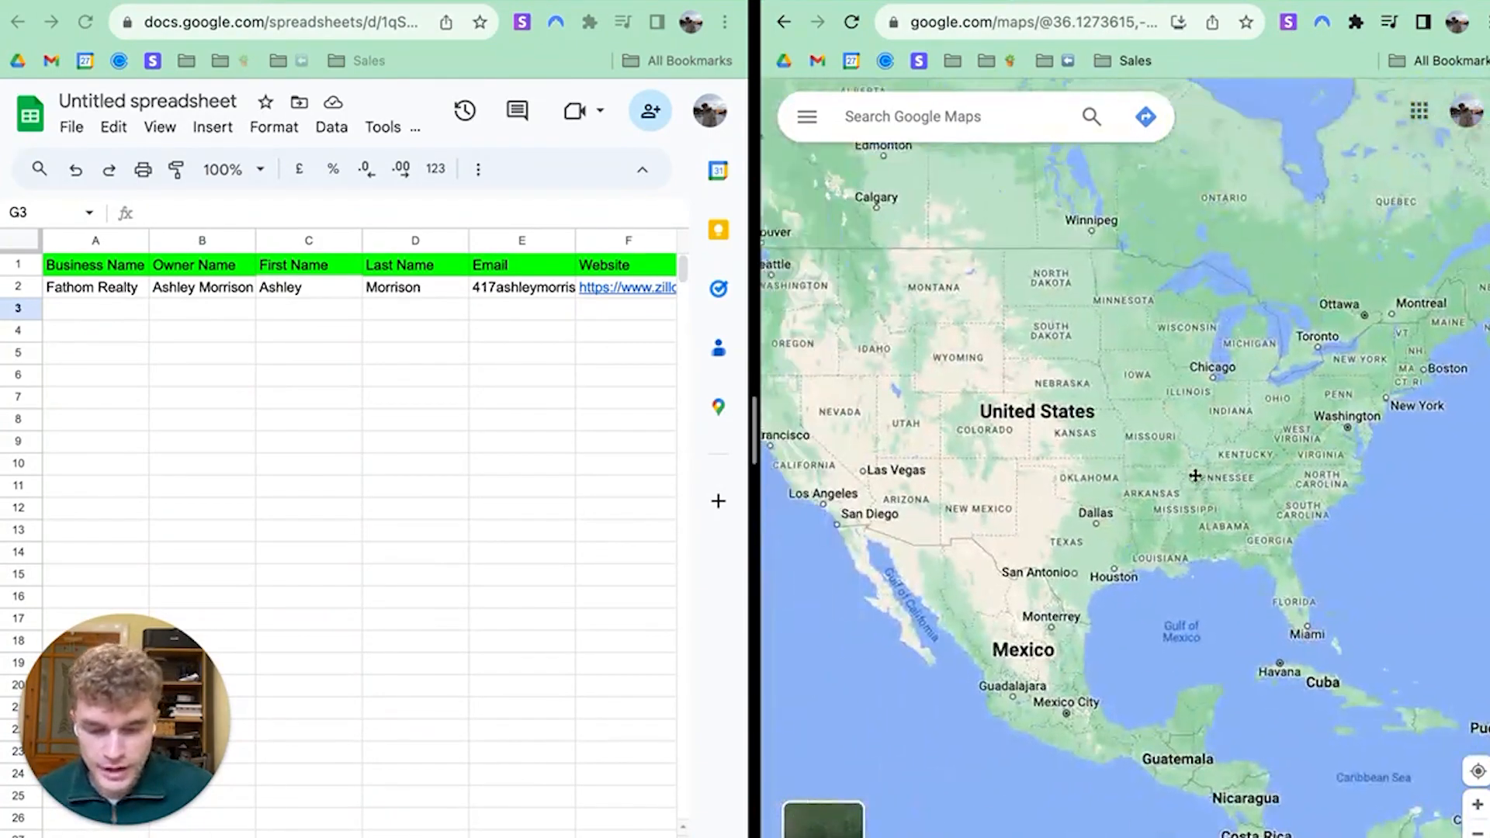
{"action": "scroll", "coordinate": [853, 435], "scroll_direction": "up", "scroll_amount": 1}
Inspect the first-name SPLIT formulas in C4 and C3, then dismiss the website link preview
{"action": "left_click", "coordinate": [302, 334]}
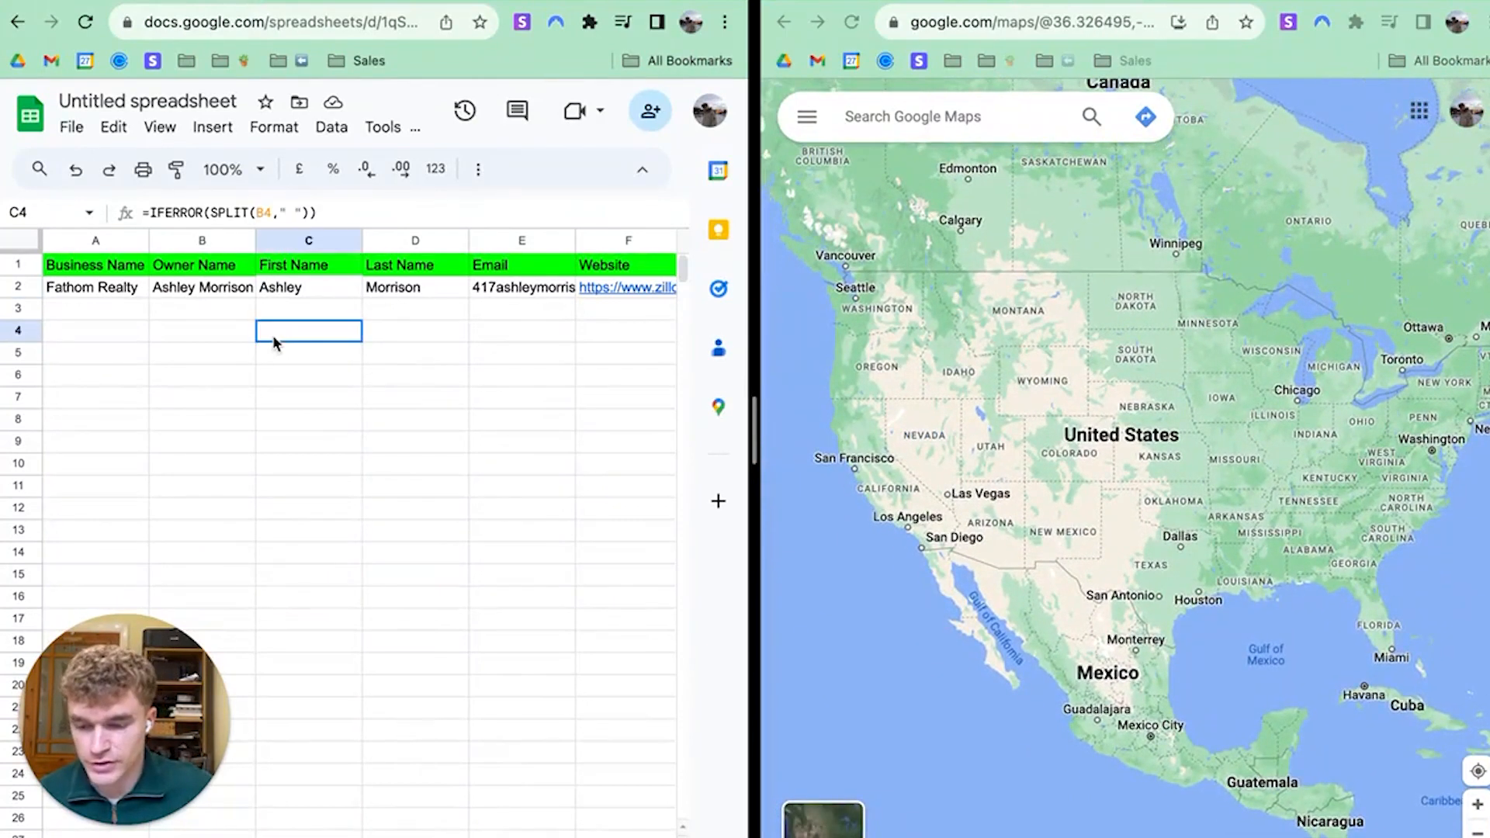
{"action": "left_click", "coordinate": [342, 314]}
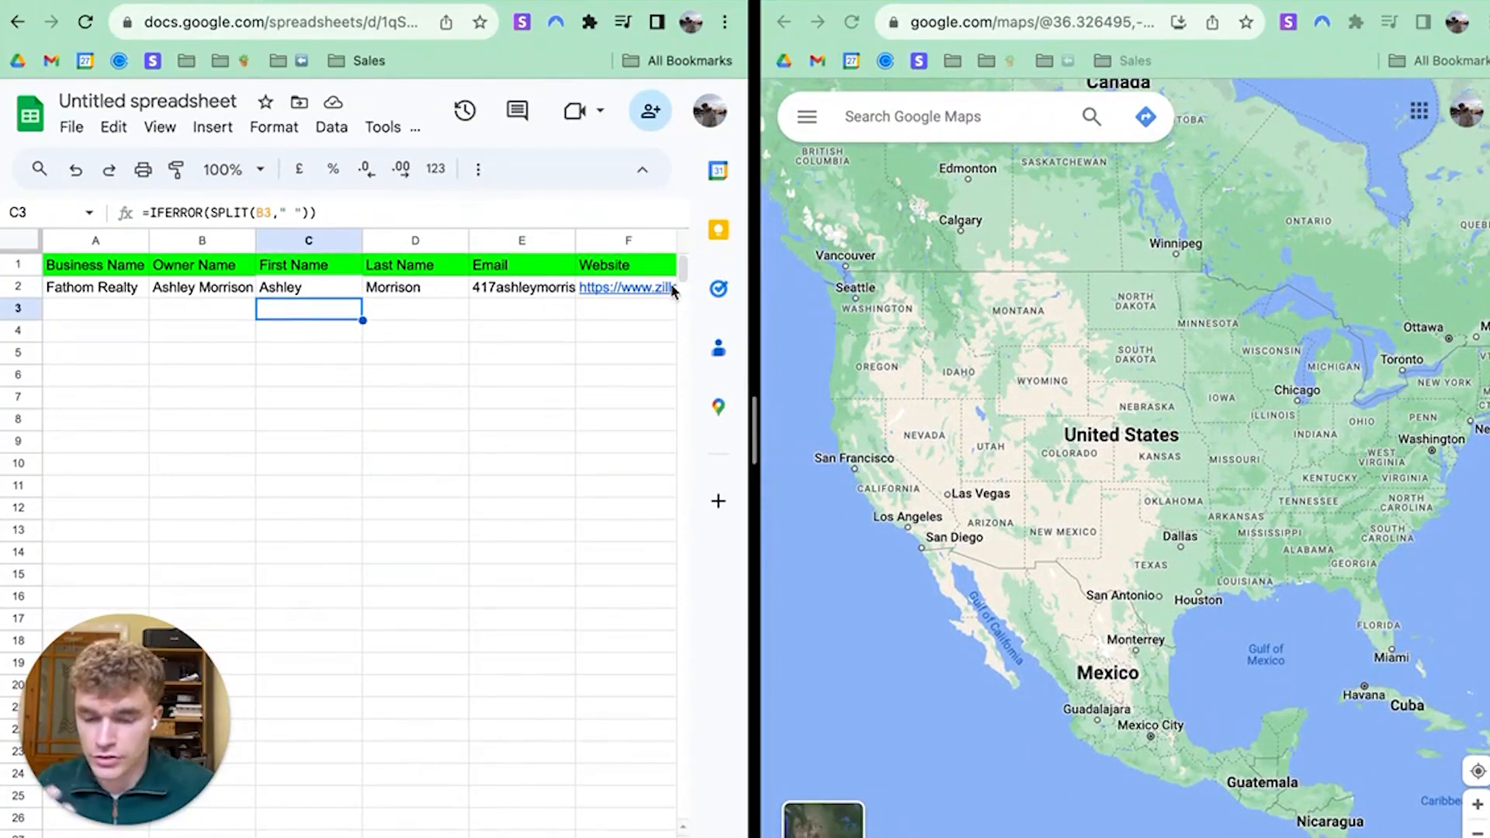
{"action": "mouse_move", "coordinate": [672, 292]}
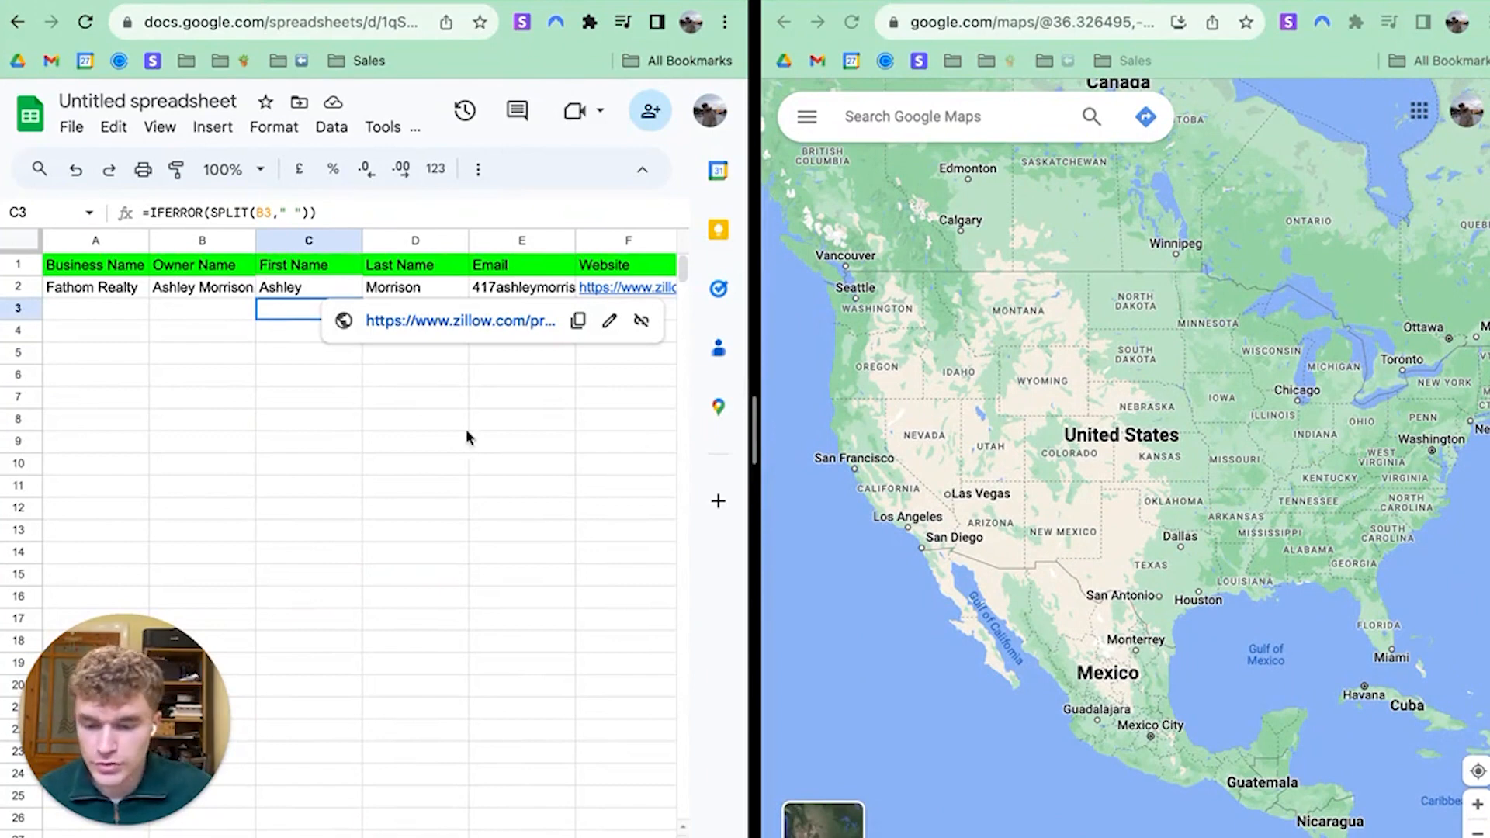
{"action": "left_click", "coordinate": [454, 464]}
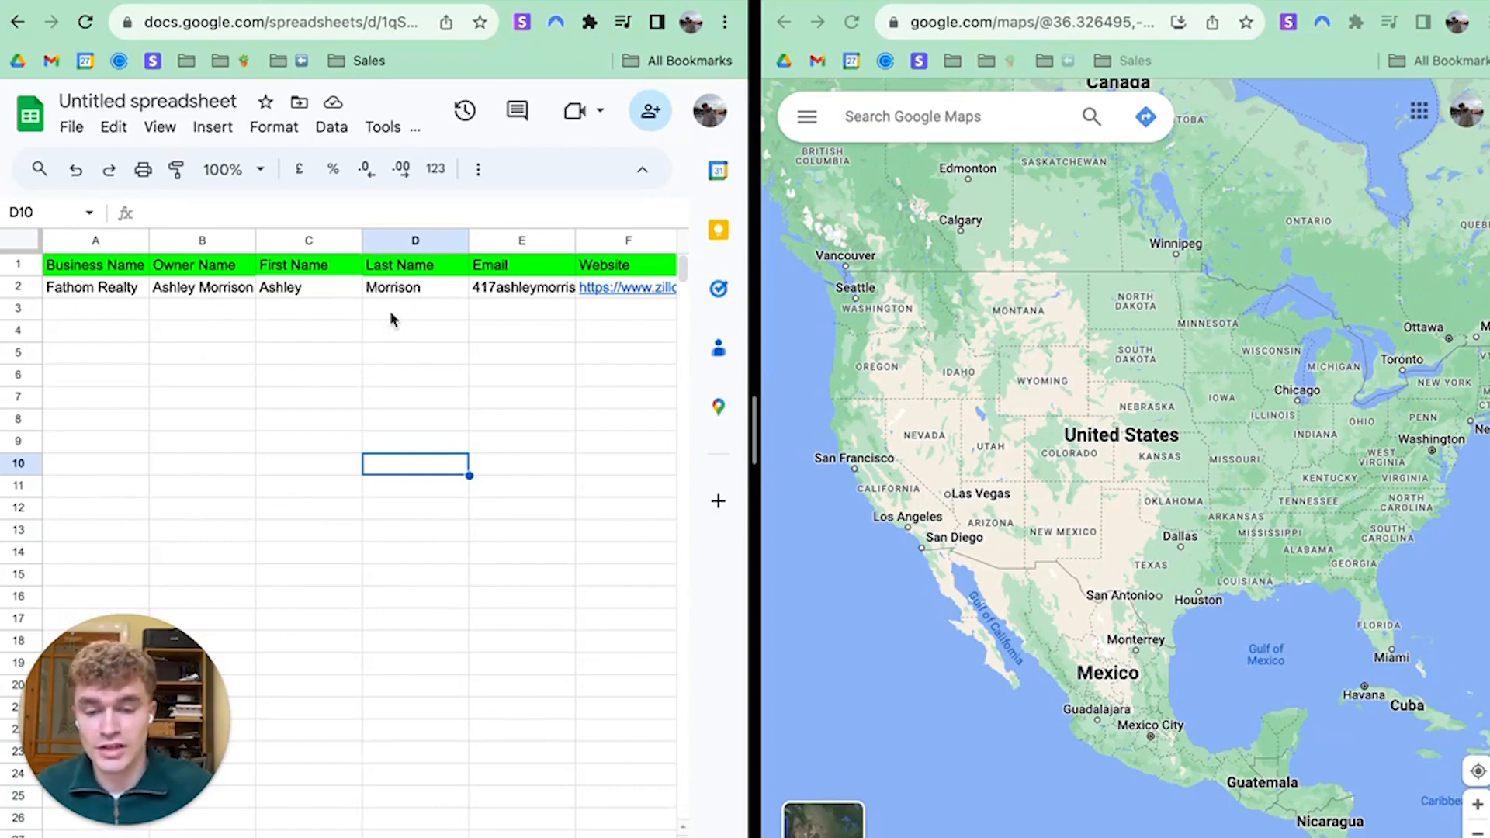
{"action": "left_click", "coordinate": [835, 24]}
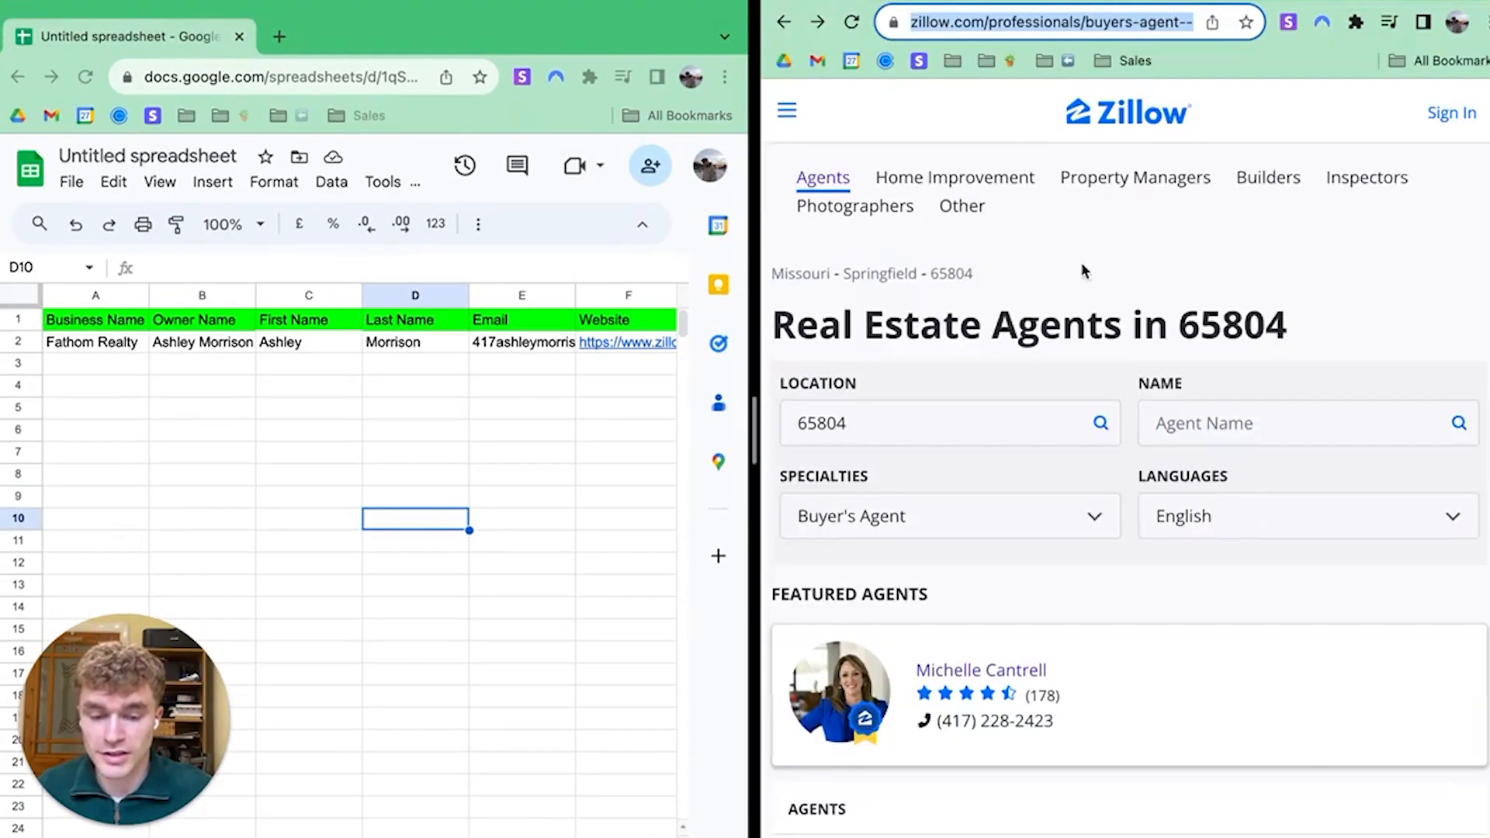
{"action": "scroll", "coordinate": [1094, 465], "scroll_direction": "down", "scroll_amount": 12}
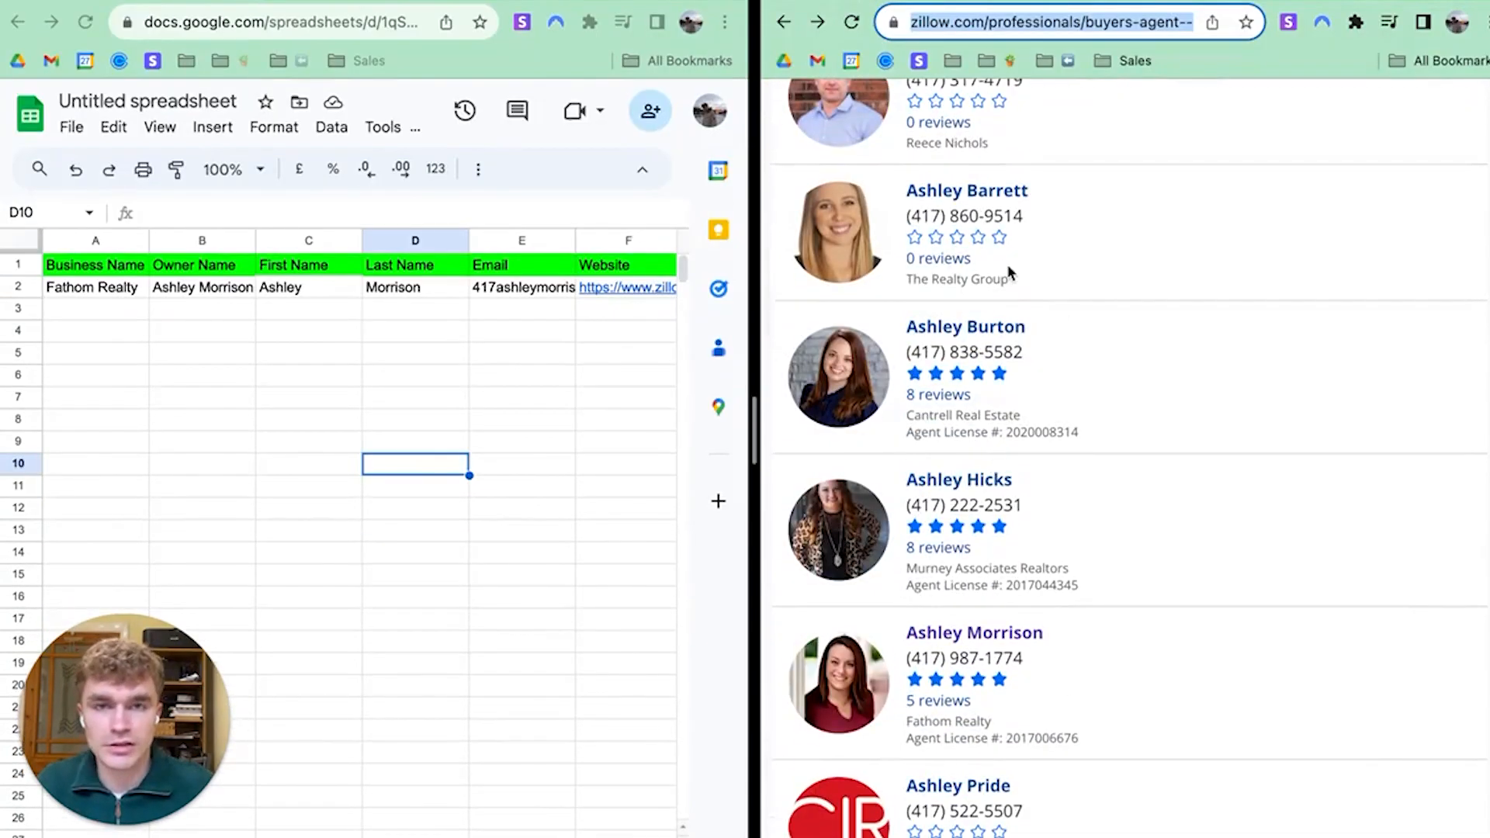
{"action": "scroll", "coordinate": [986, 325], "scroll_direction": "down", "scroll_amount": 4}
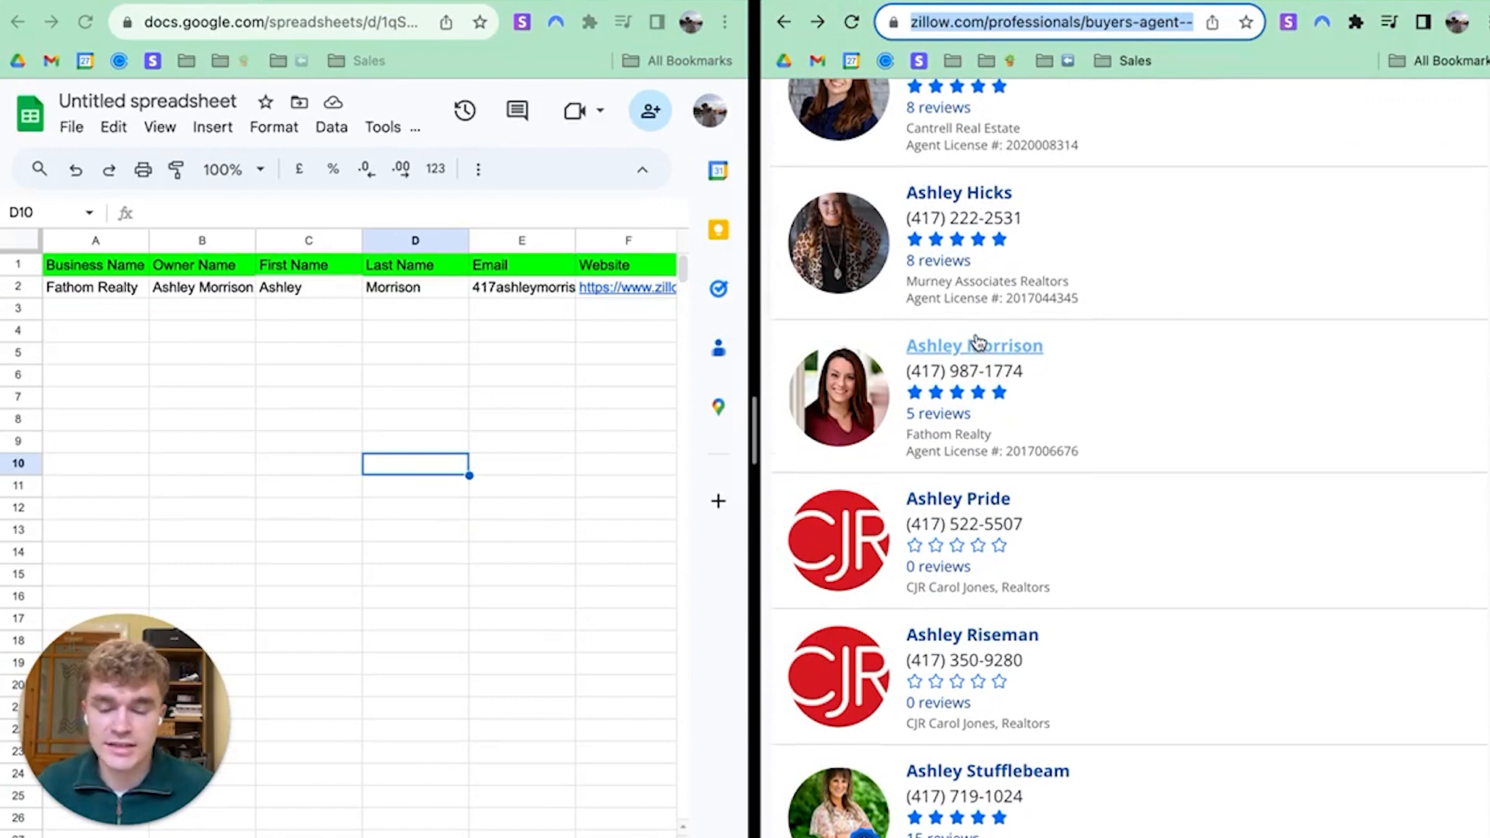
{"action": "scroll", "coordinate": [1109, 419], "scroll_direction": "down", "scroll_amount": 5}
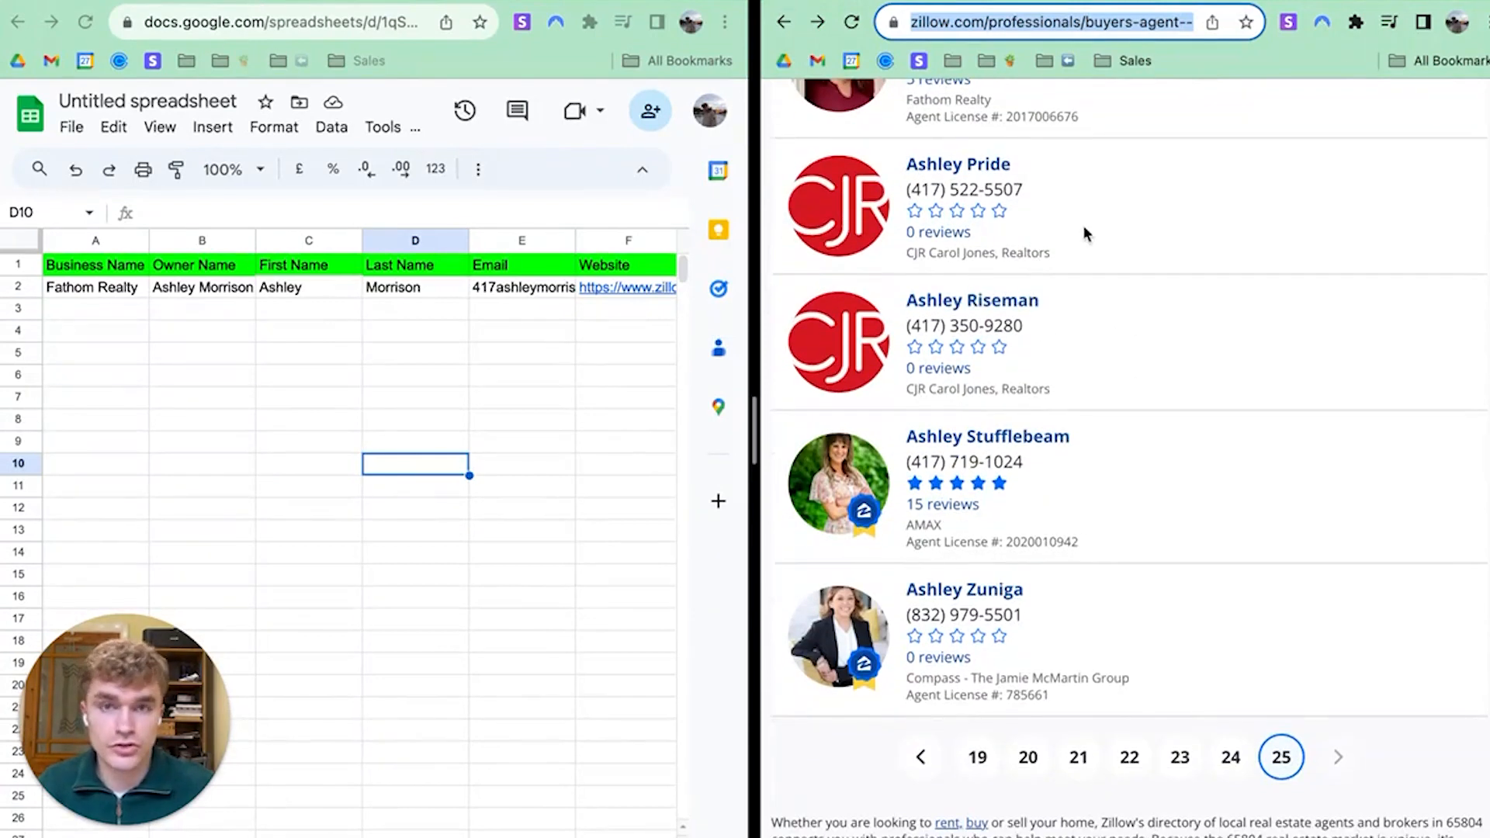
{"action": "left_click", "coordinate": [211, 353]}
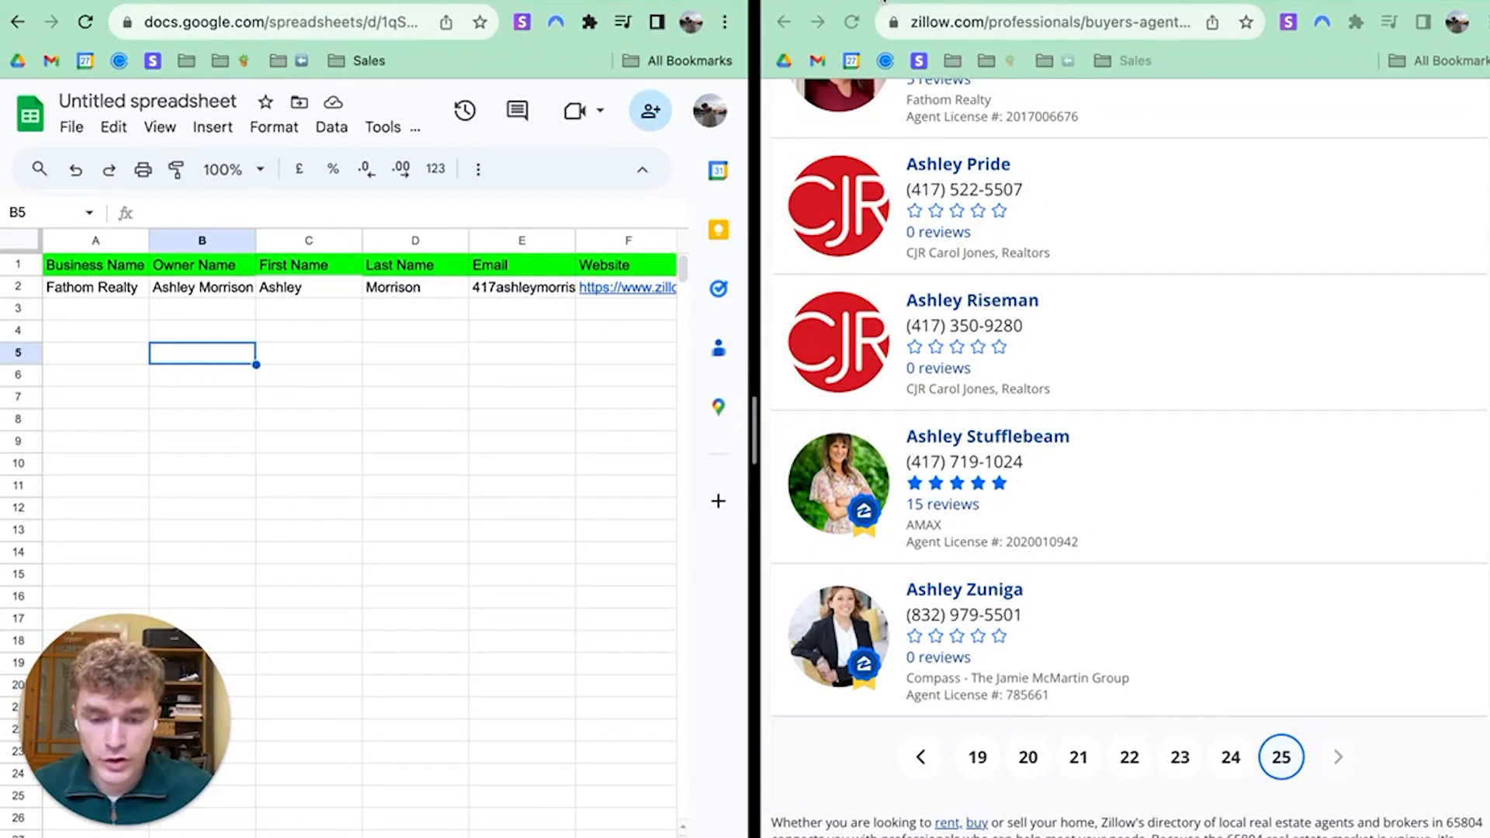
{"action": "left_click", "coordinate": [883, 1]}
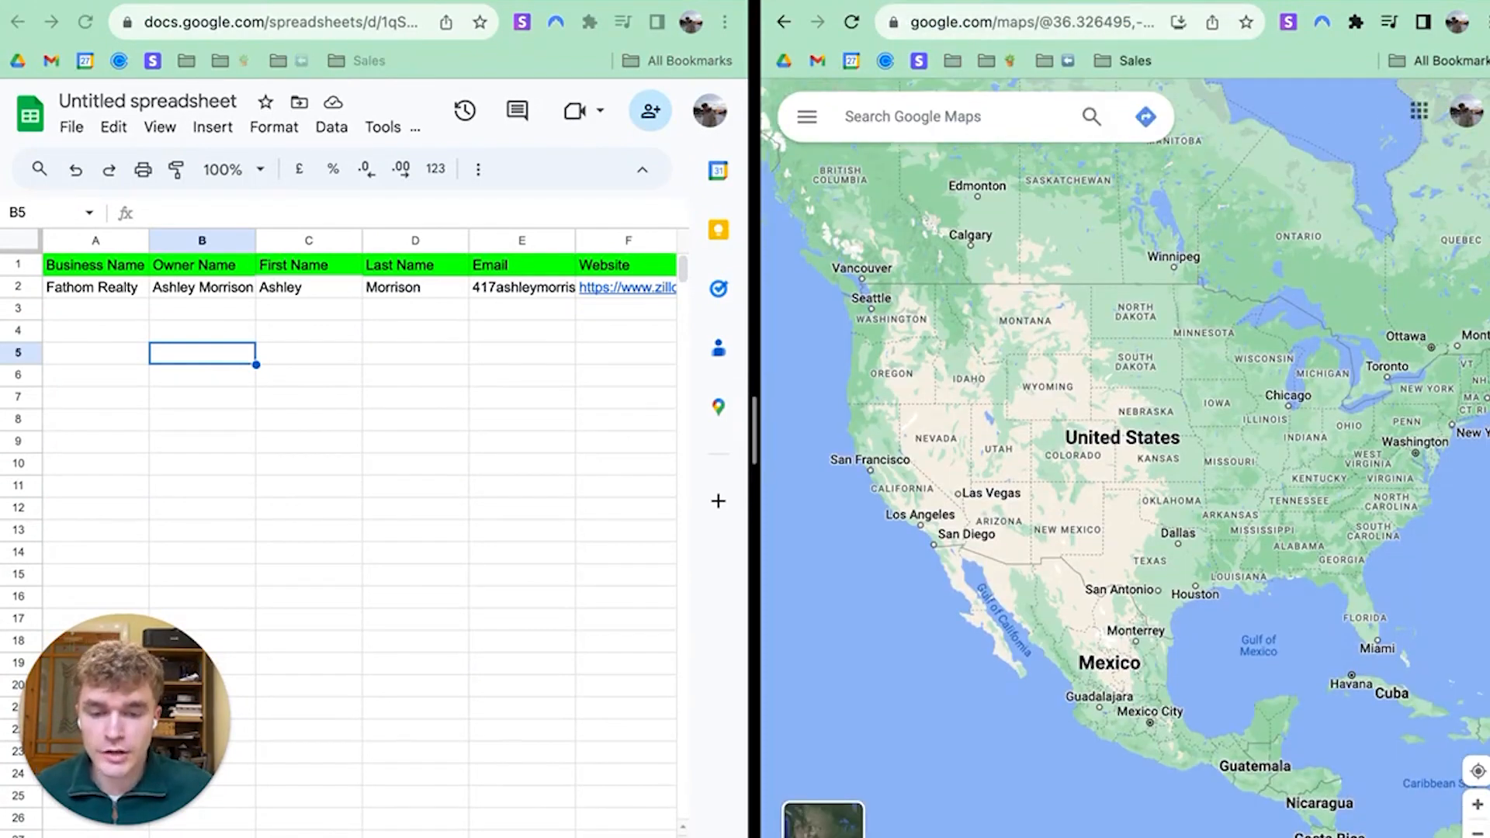
Go to bbb.org and widen its page beside the spreadsheet
{"action": "left_click", "coordinate": [1062, 10]}
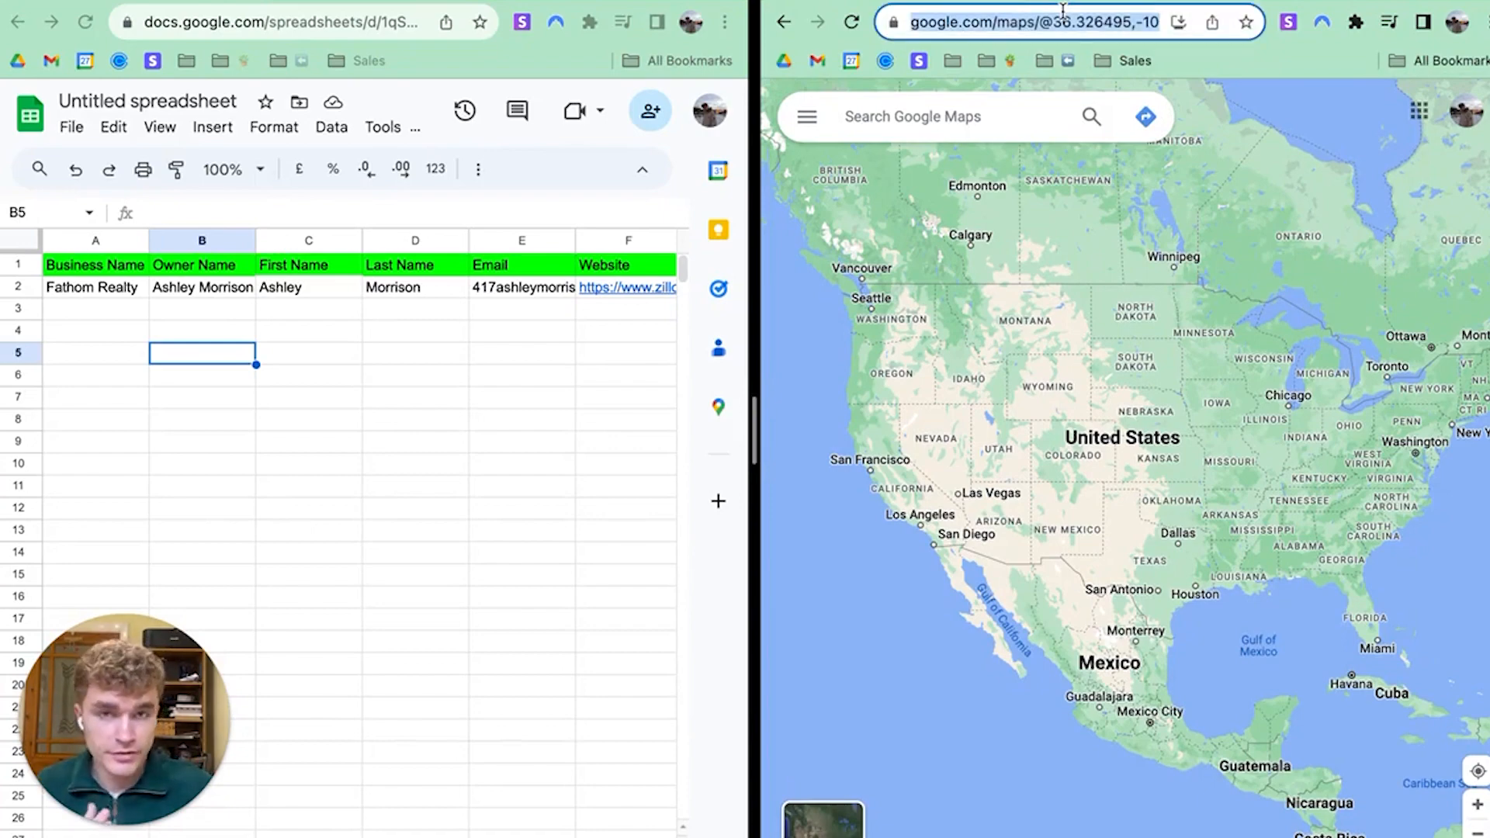
{"action": "type", "text": "bbb.org"}
{"action": "key", "text": "Return"}
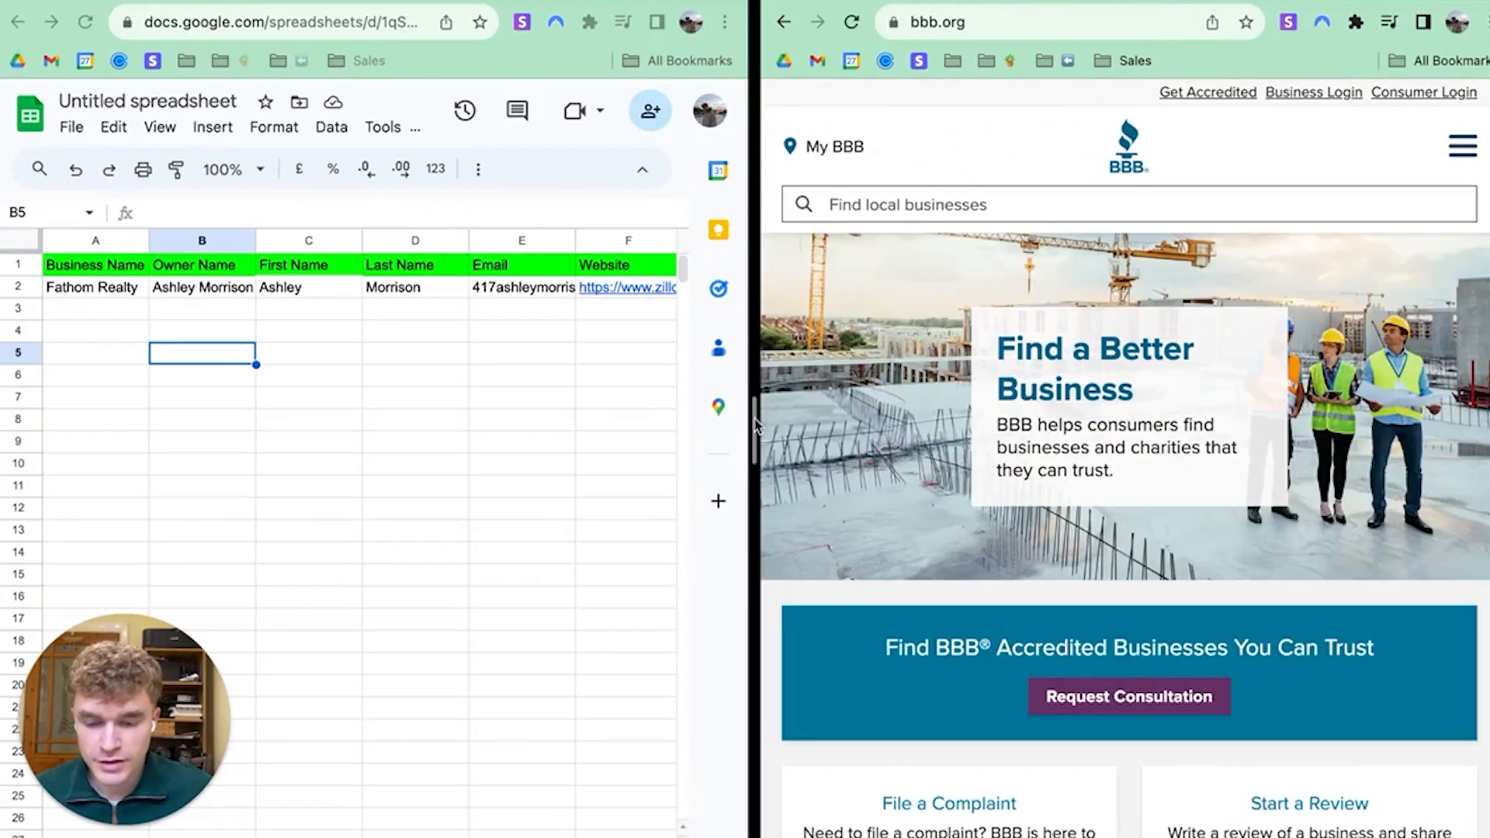
{"action": "left_click_drag", "start_coordinate": [753, 423], "coordinate": [562, 438]}
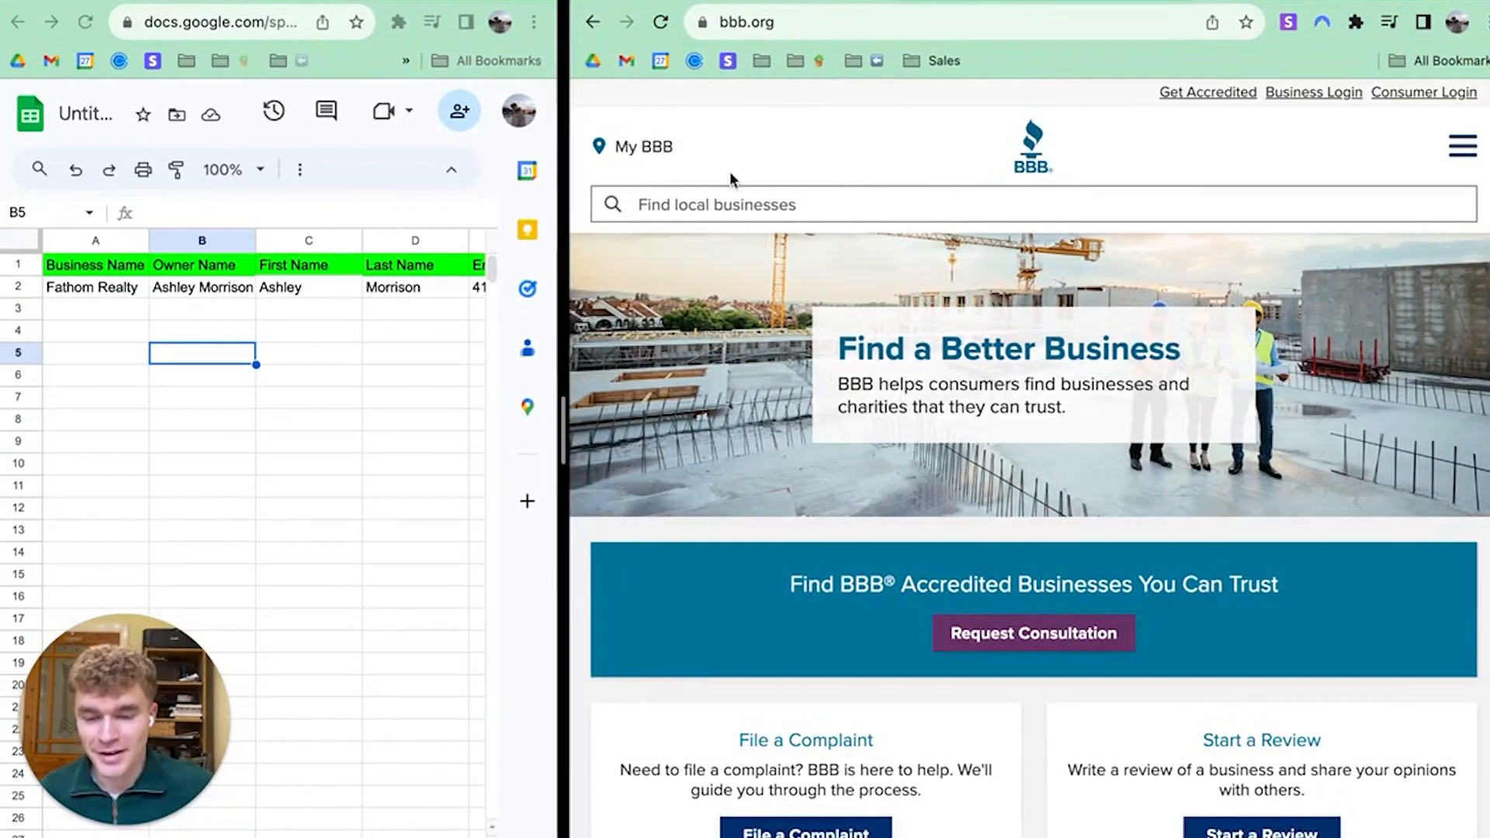
Search BBB for kitchen, pick the Kitchen Remodel category, and start a blank tab
{"action": "left_click", "coordinate": [715, 202]}
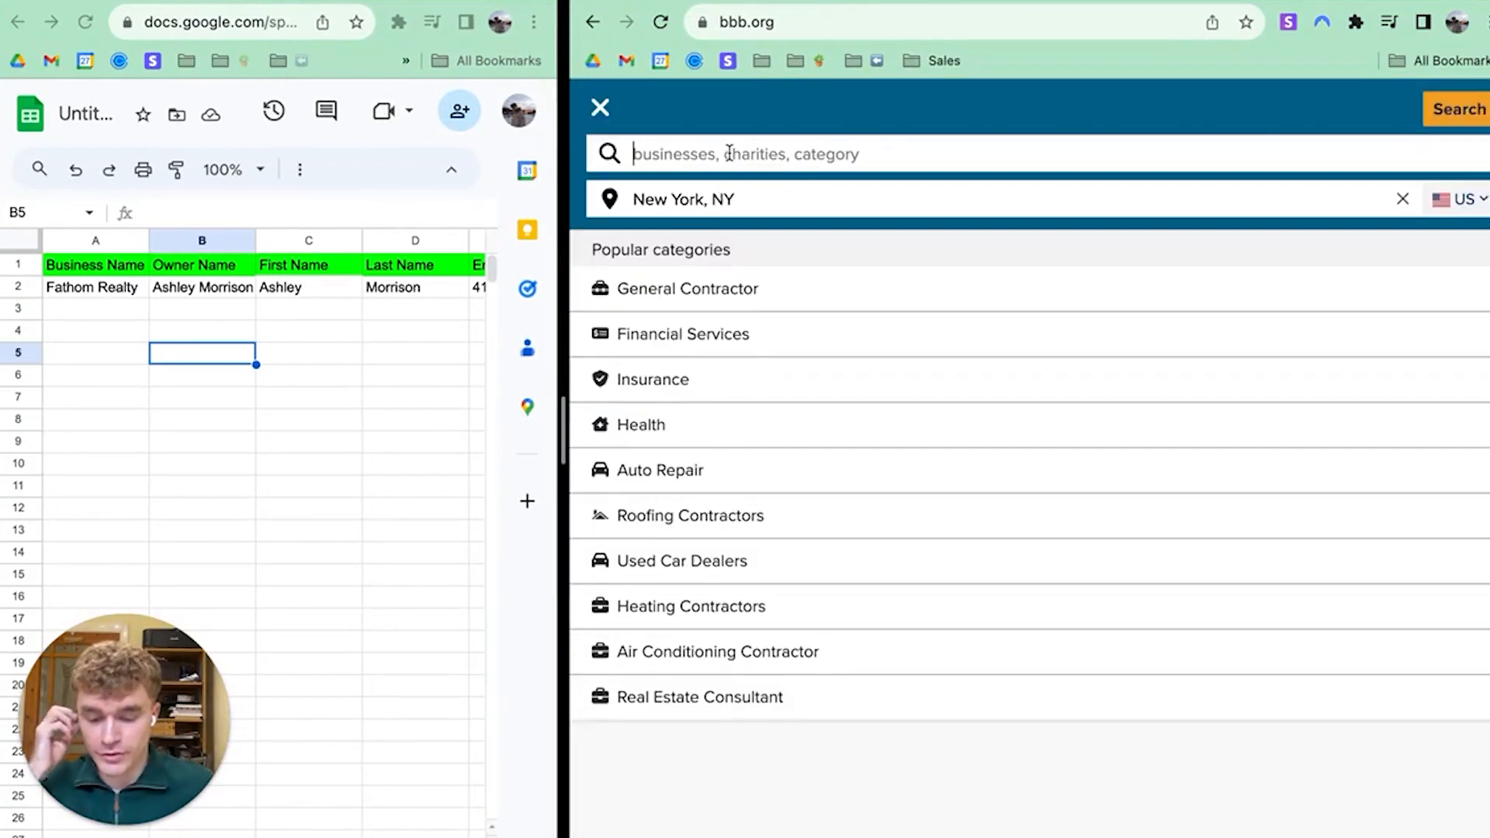
{"action": "type", "text": "hvac"}
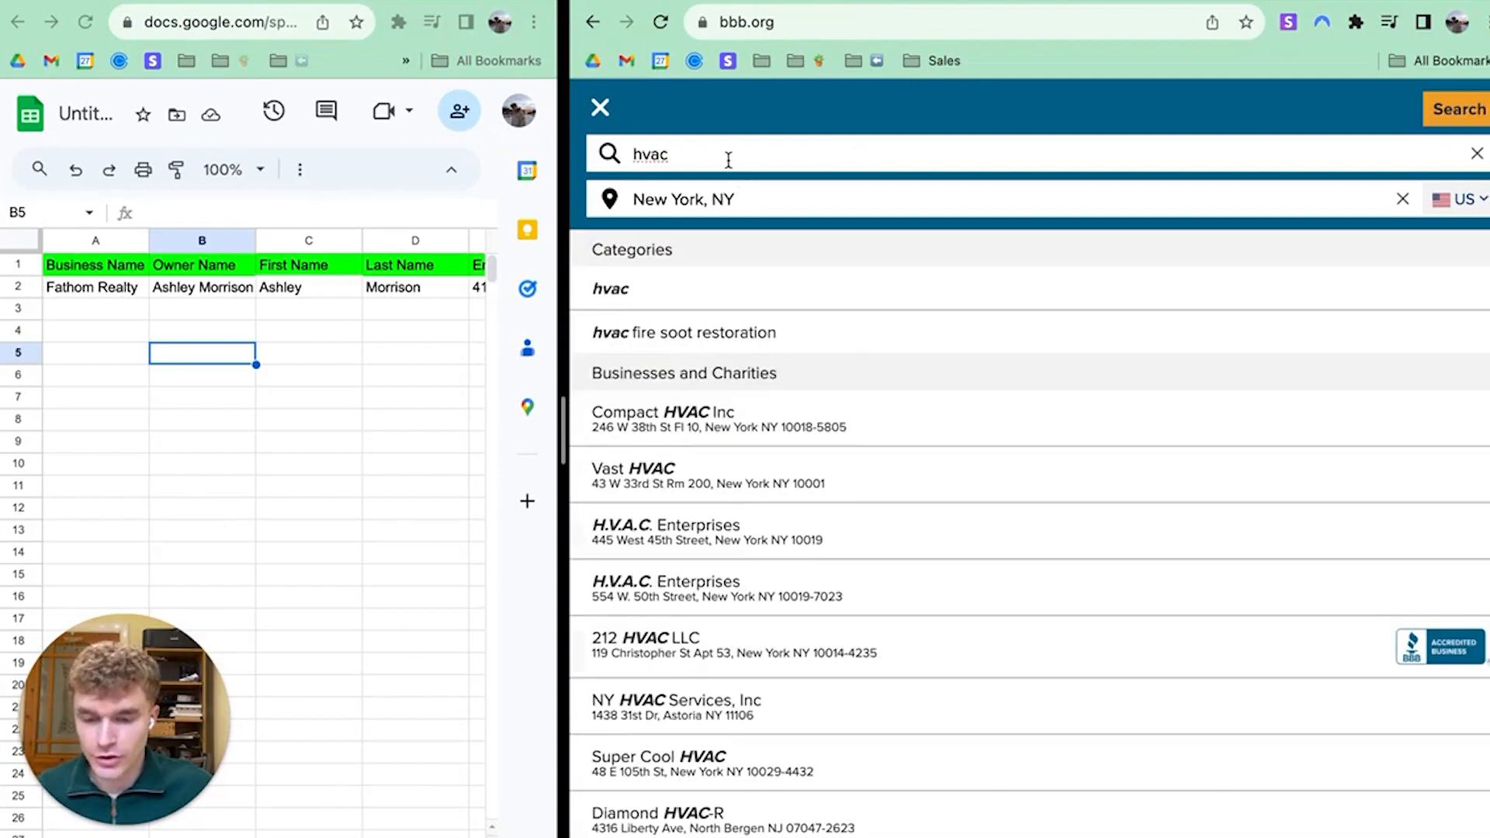
{"action": "double_click", "coordinate": [728, 159]}
{"action": "type", "text": "kitchen"}
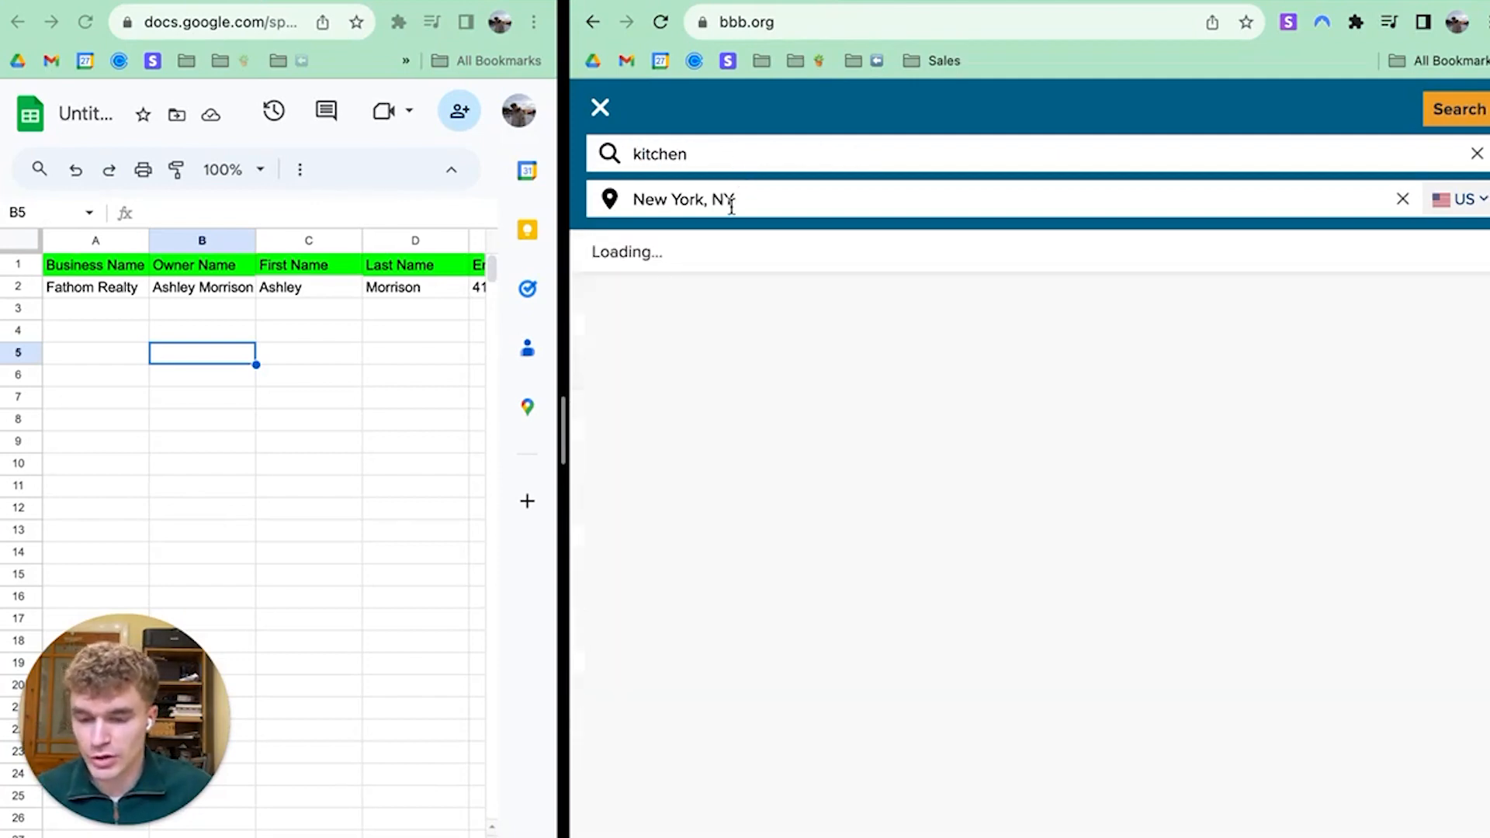
{"action": "double_click", "coordinate": [715, 151]}
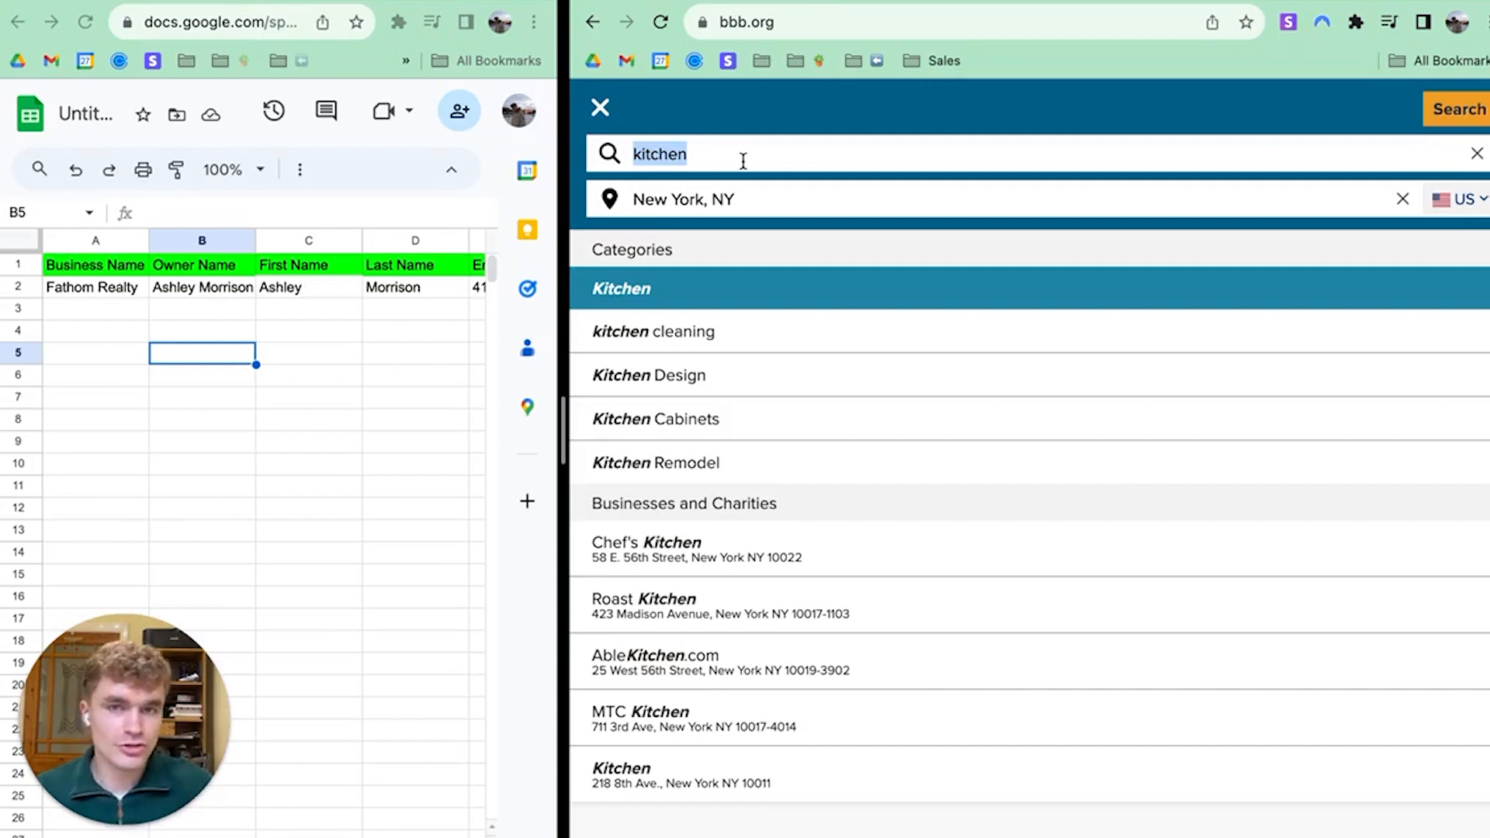
{"action": "left_click", "coordinate": [720, 463]}
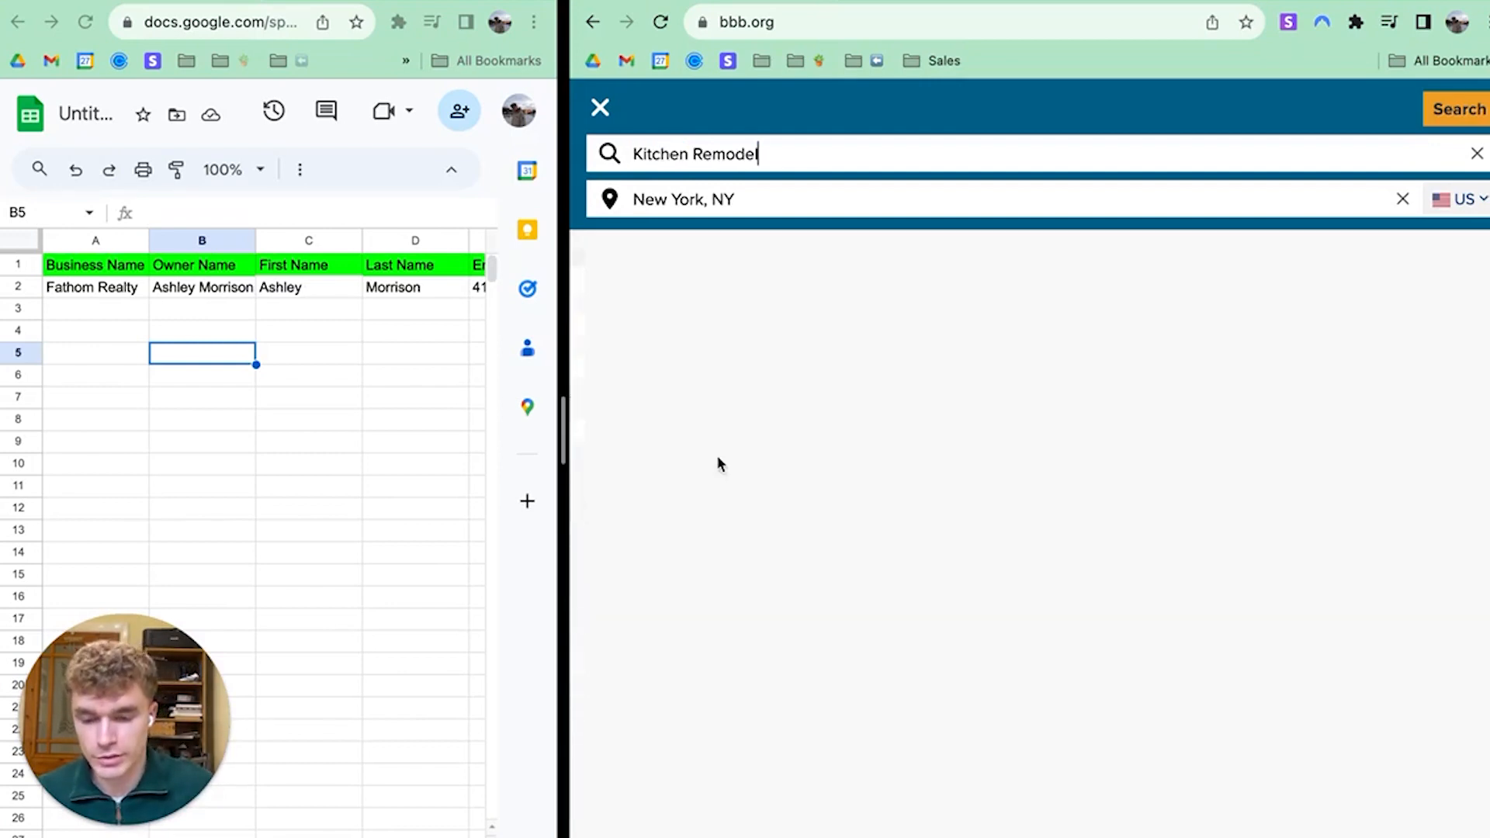
{"action": "triple_click", "coordinate": [785, 198]}
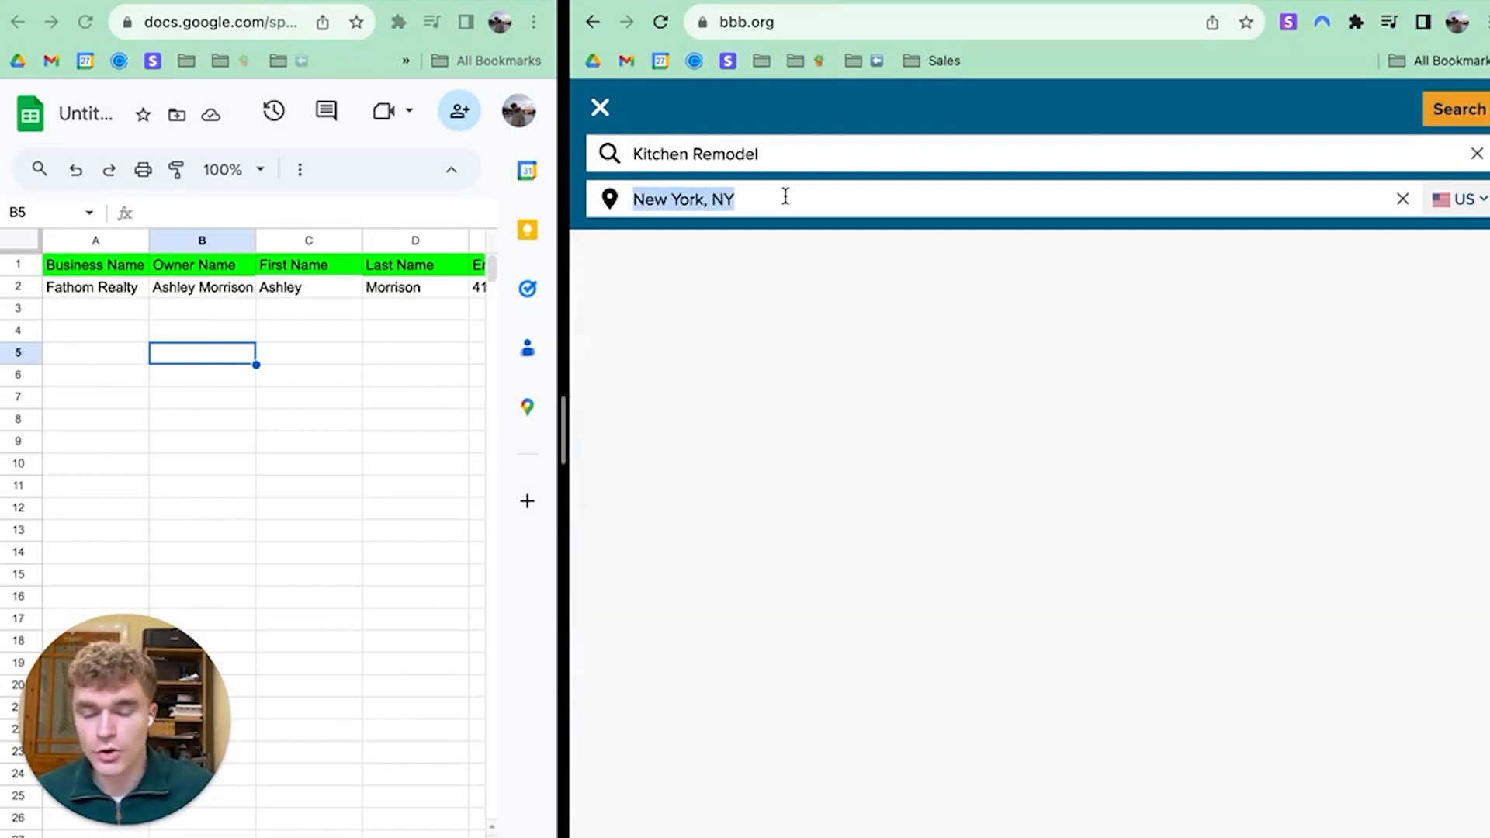
{"action": "key", "text": "super+t"}
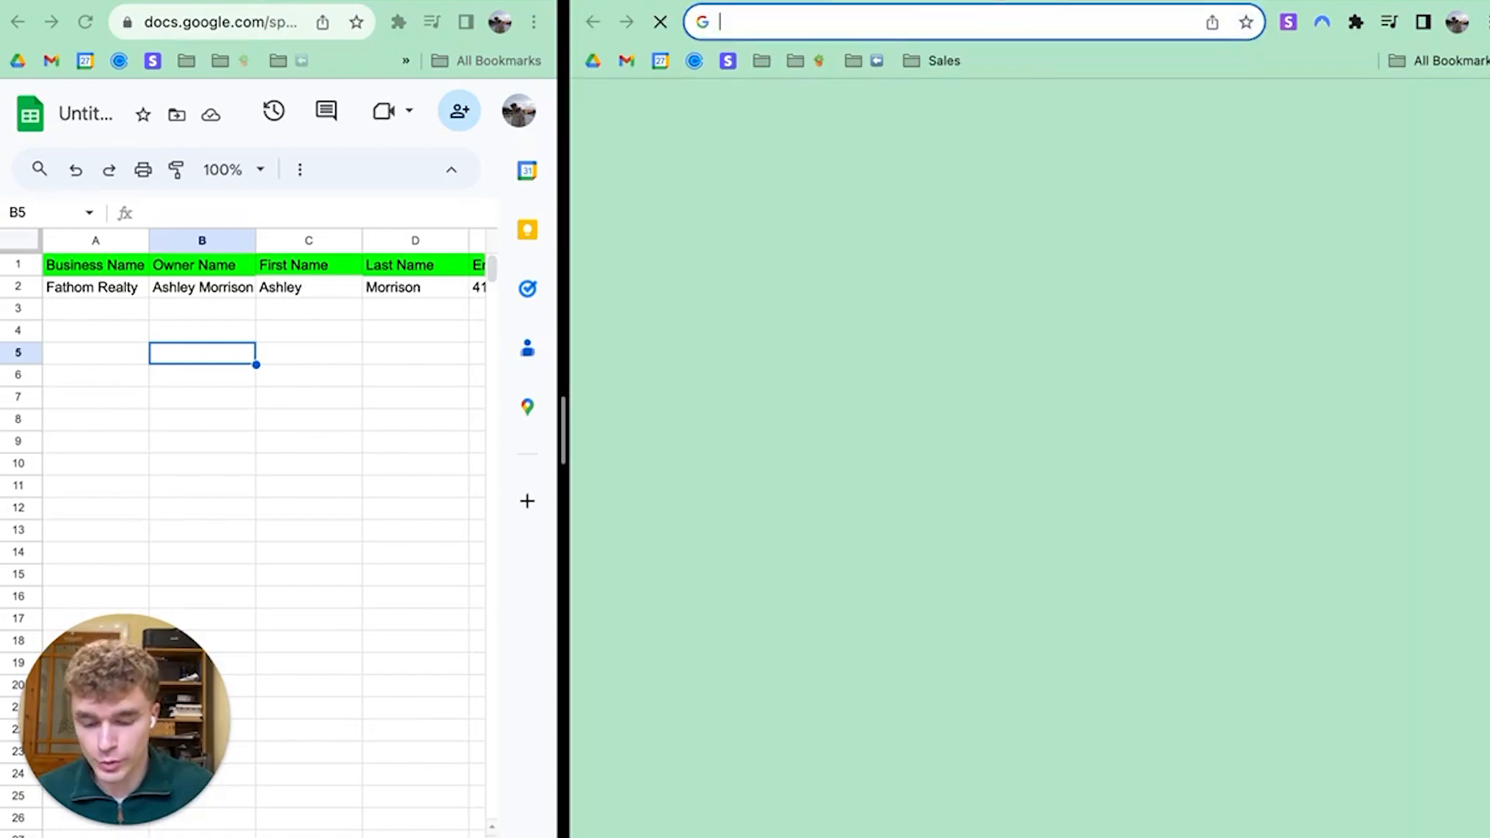
Load maps.google.com and zoom and pan the map onto Albany, New York
{"action": "type", "text": "maps.google.com"}
{"action": "key", "text": "Return"}
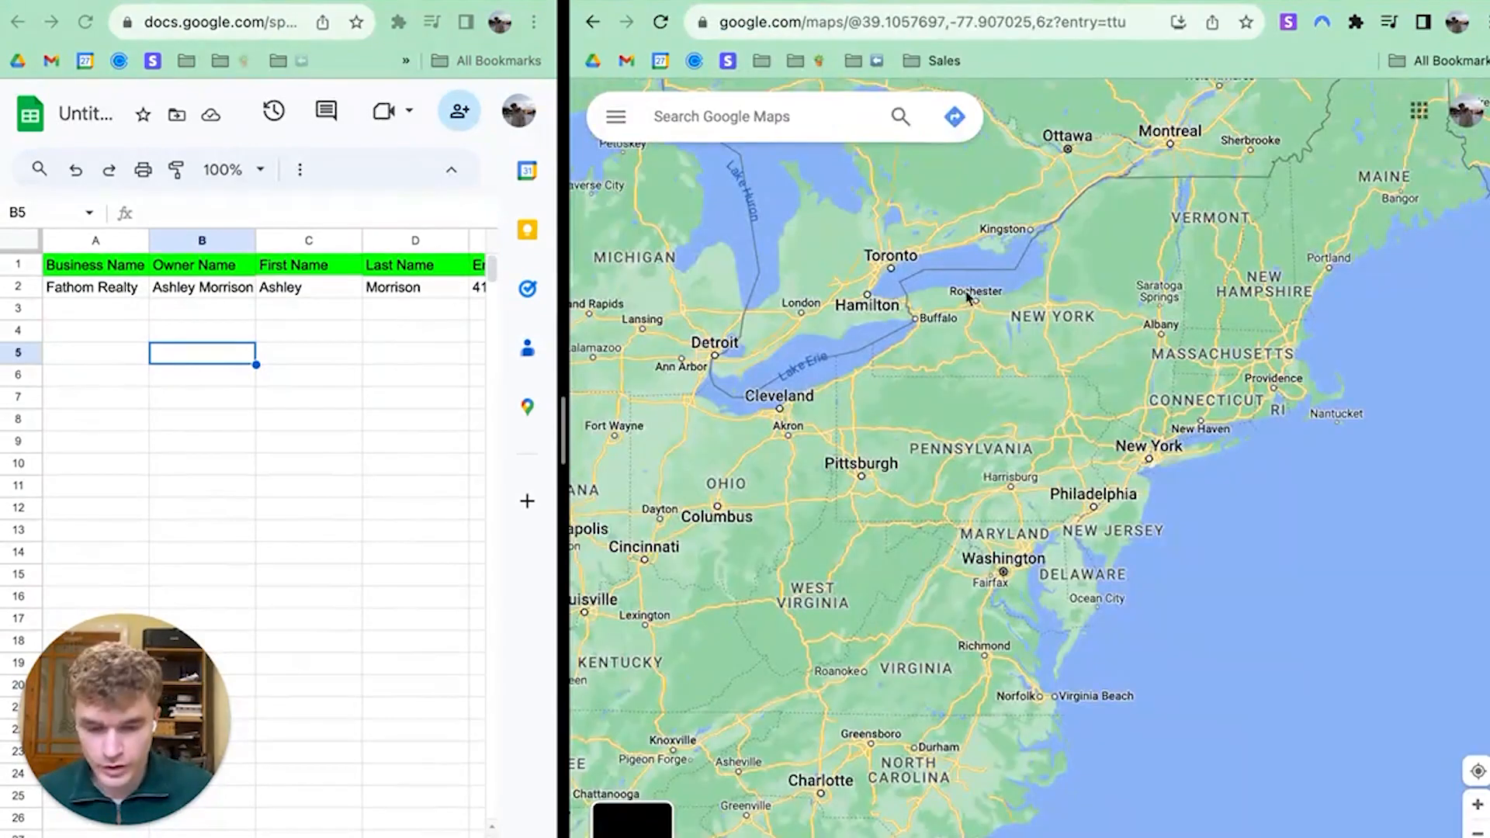
{"action": "scroll", "coordinate": [1009, 380], "scroll_direction": "up", "scroll_amount": 5}
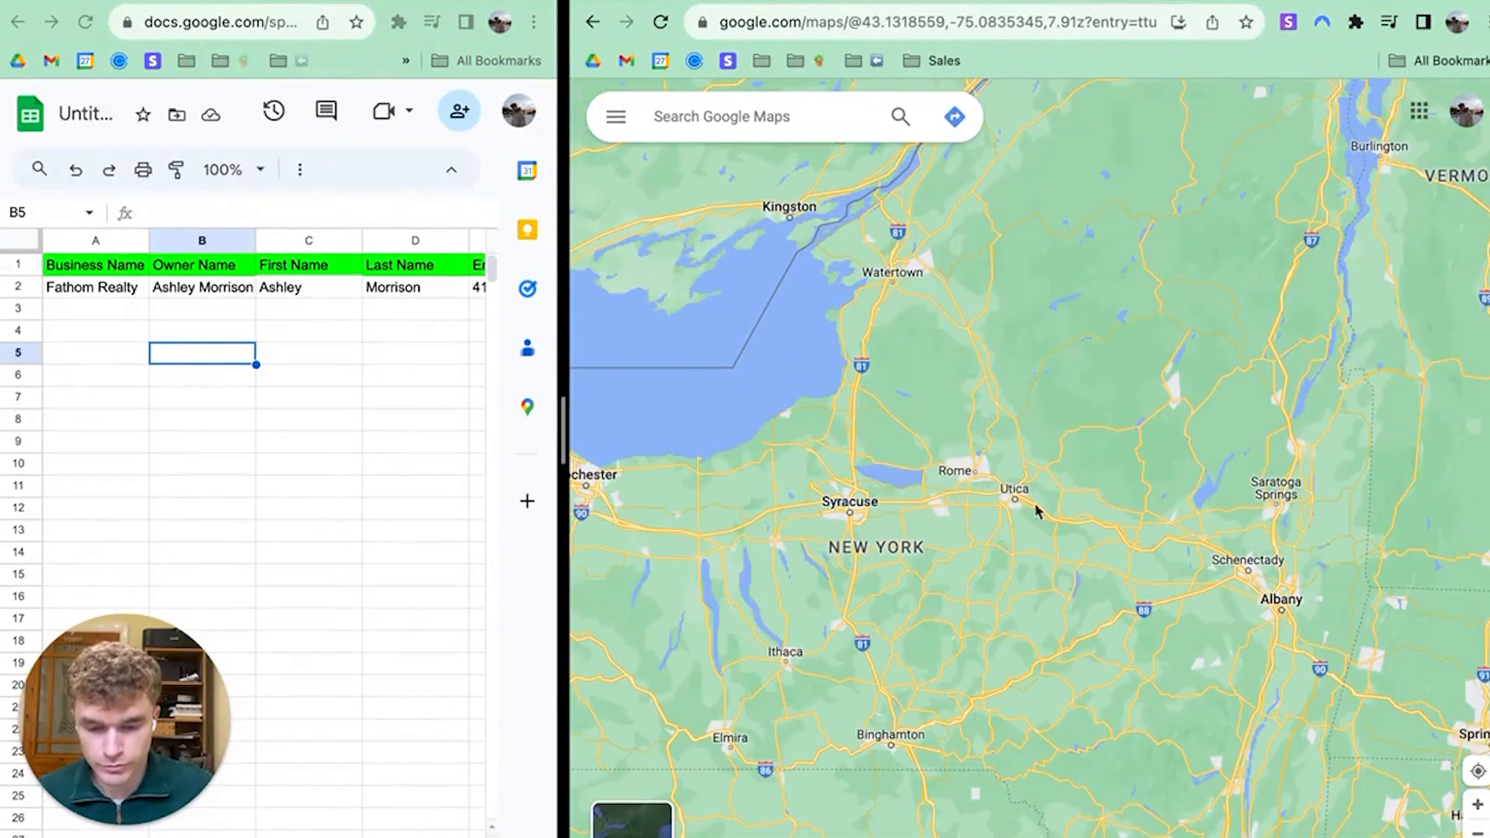
{"action": "left_click_drag", "start_coordinate": [1140, 479], "coordinate": [993, 464]}
{"action": "scroll", "coordinate": [1156, 601], "scroll_direction": "up", "scroll_amount": 8}
{"action": "left_click_drag", "start_coordinate": [1047, 398], "coordinate": [1080, 523]}
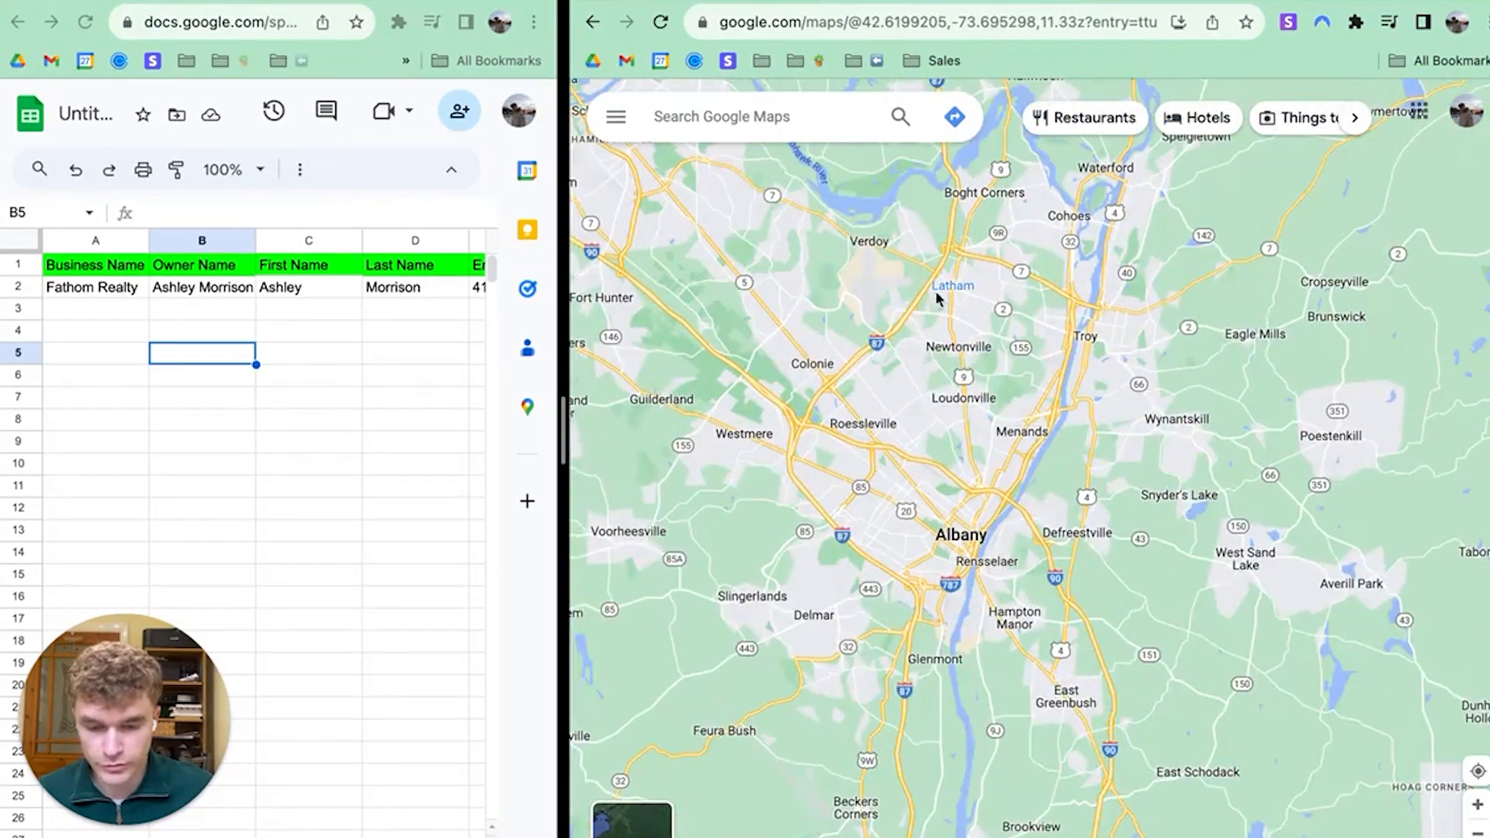
{"action": "left_click_drag", "start_coordinate": [935, 298], "coordinate": [956, 398]}
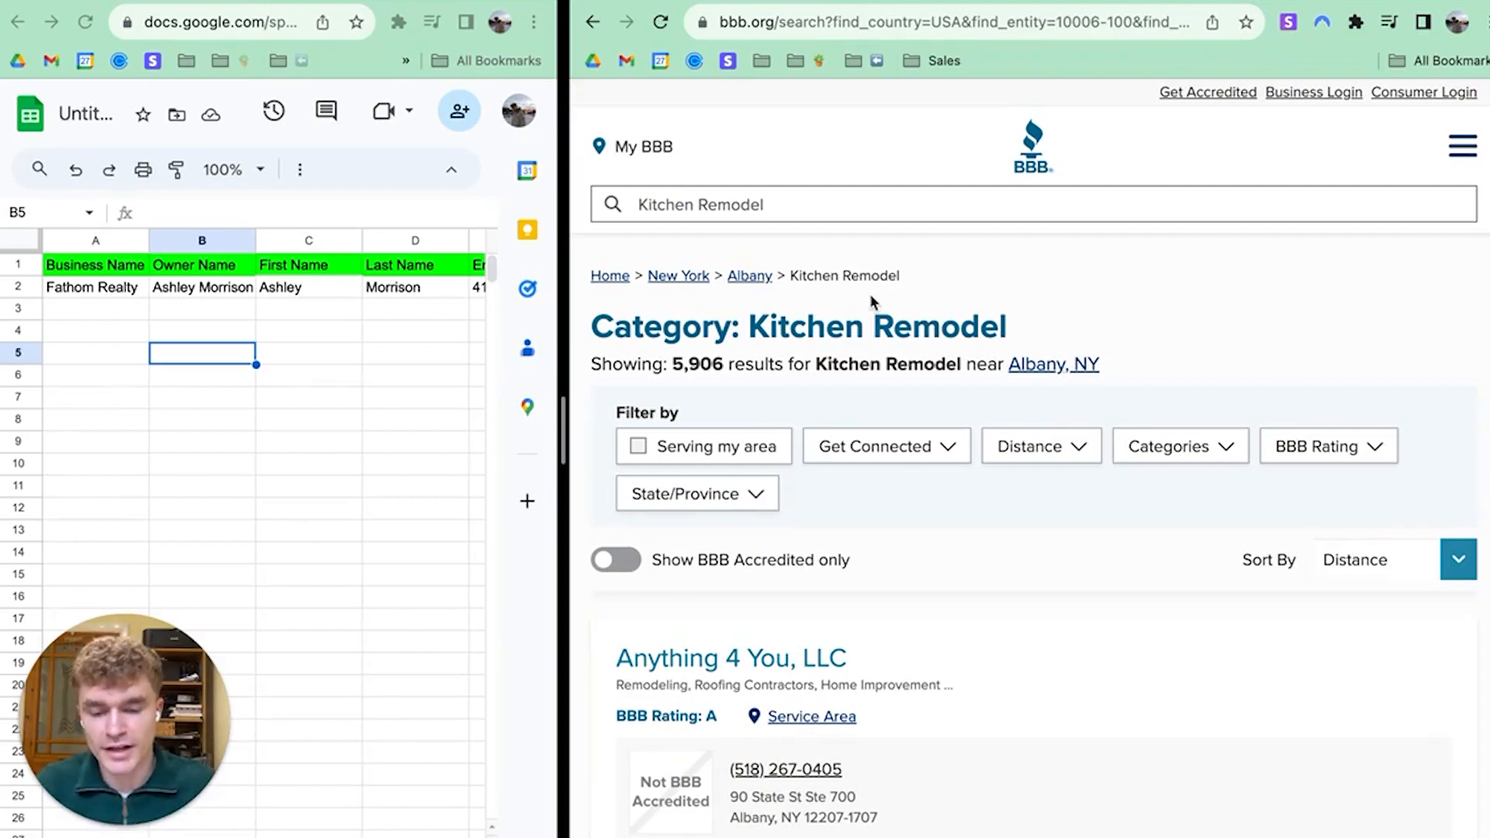
Turn on 'Show BBB Accredited only', cutting Kitchen Remodel results near Albany from 5,906 to 1,975
{"action": "scroll", "coordinate": [945, 462], "scroll_direction": "down", "scroll_amount": 9}
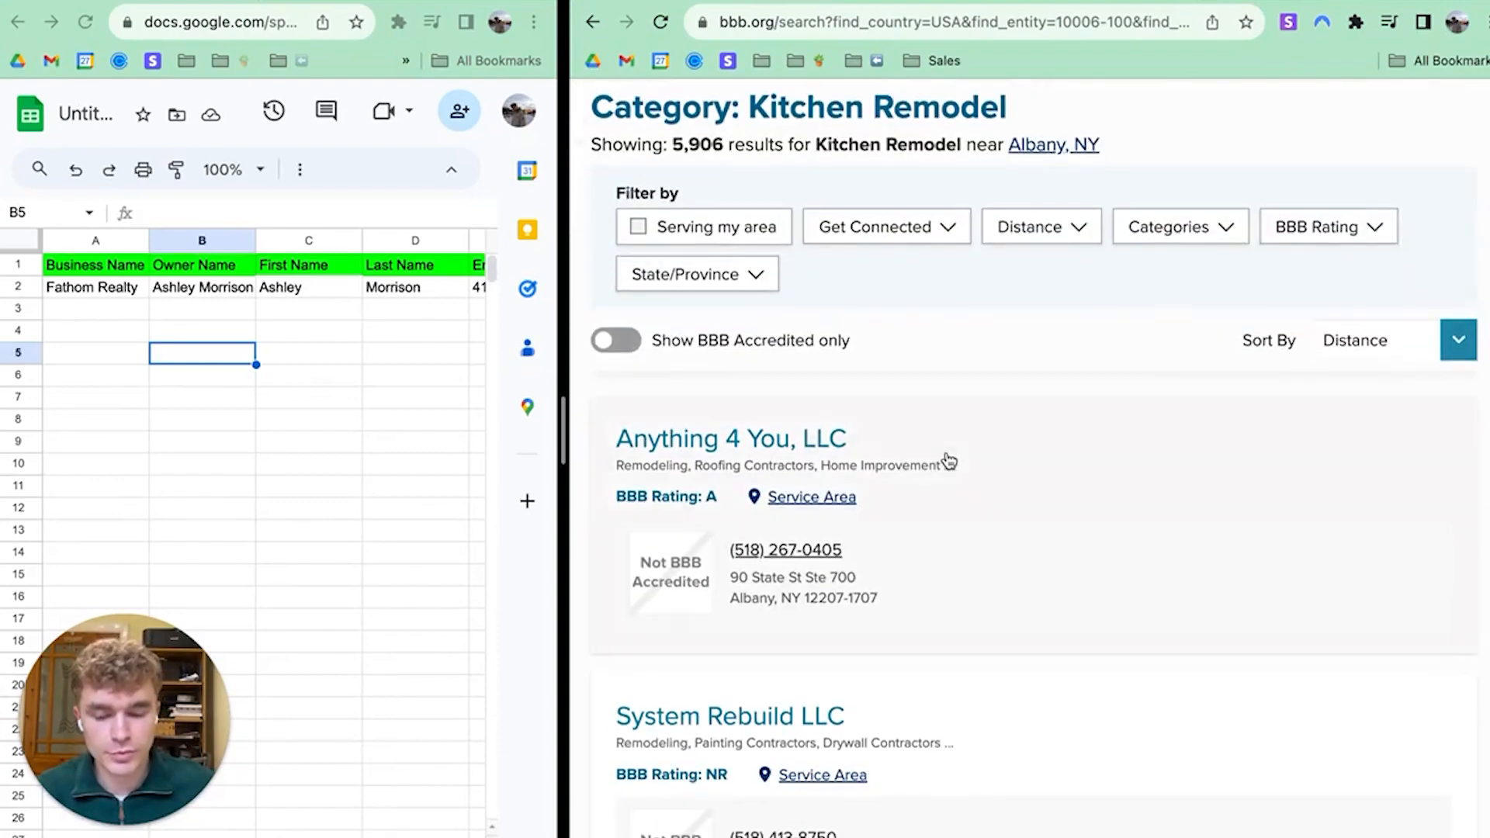
{"action": "scroll", "coordinate": [936, 495], "scroll_direction": "down", "scroll_amount": 3}
{"action": "scroll", "coordinate": [919, 439], "scroll_direction": "up", "scroll_amount": 12}
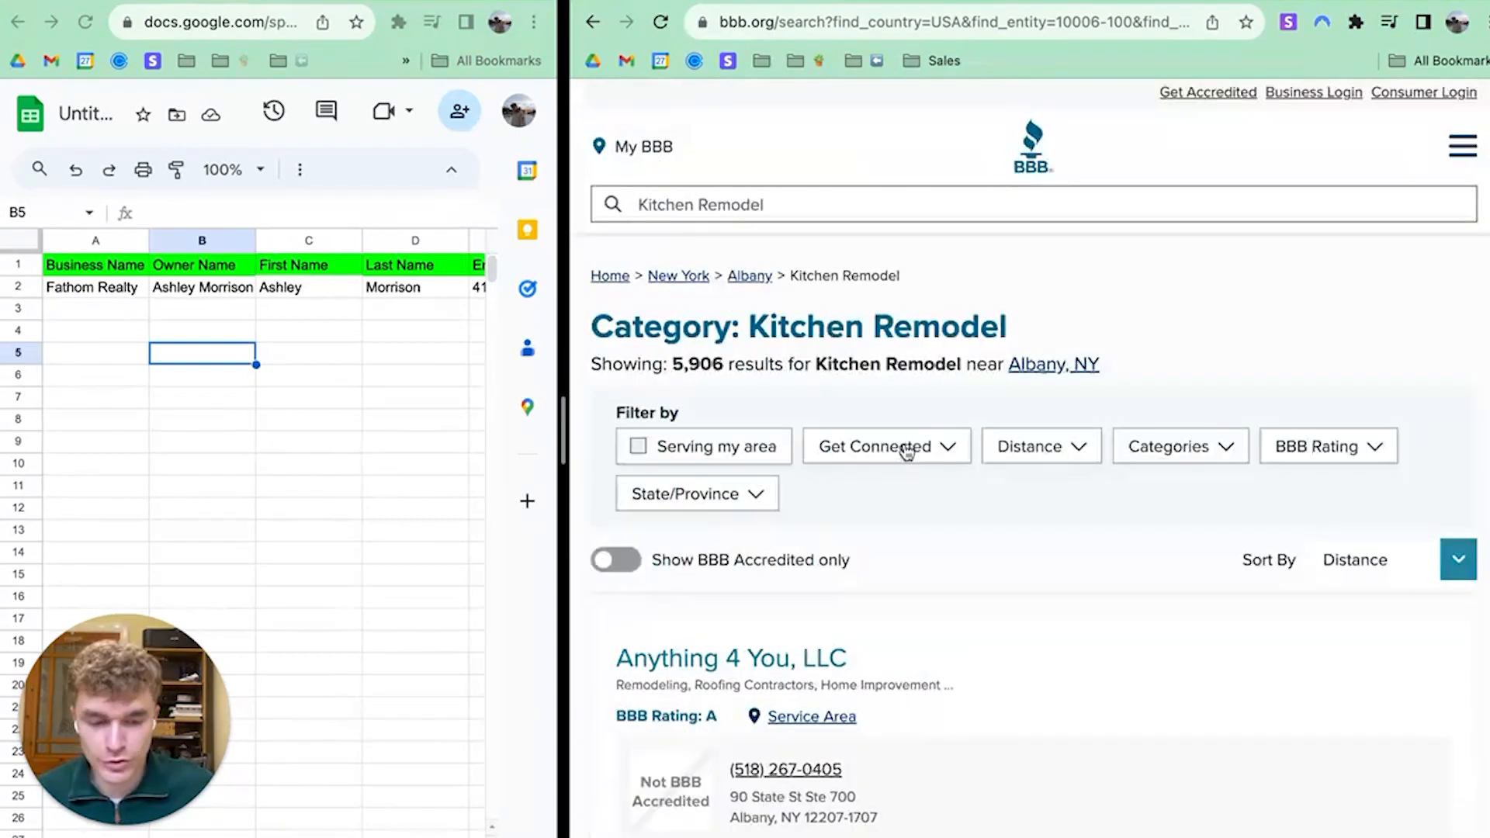
{"action": "left_click", "coordinate": [628, 565]}
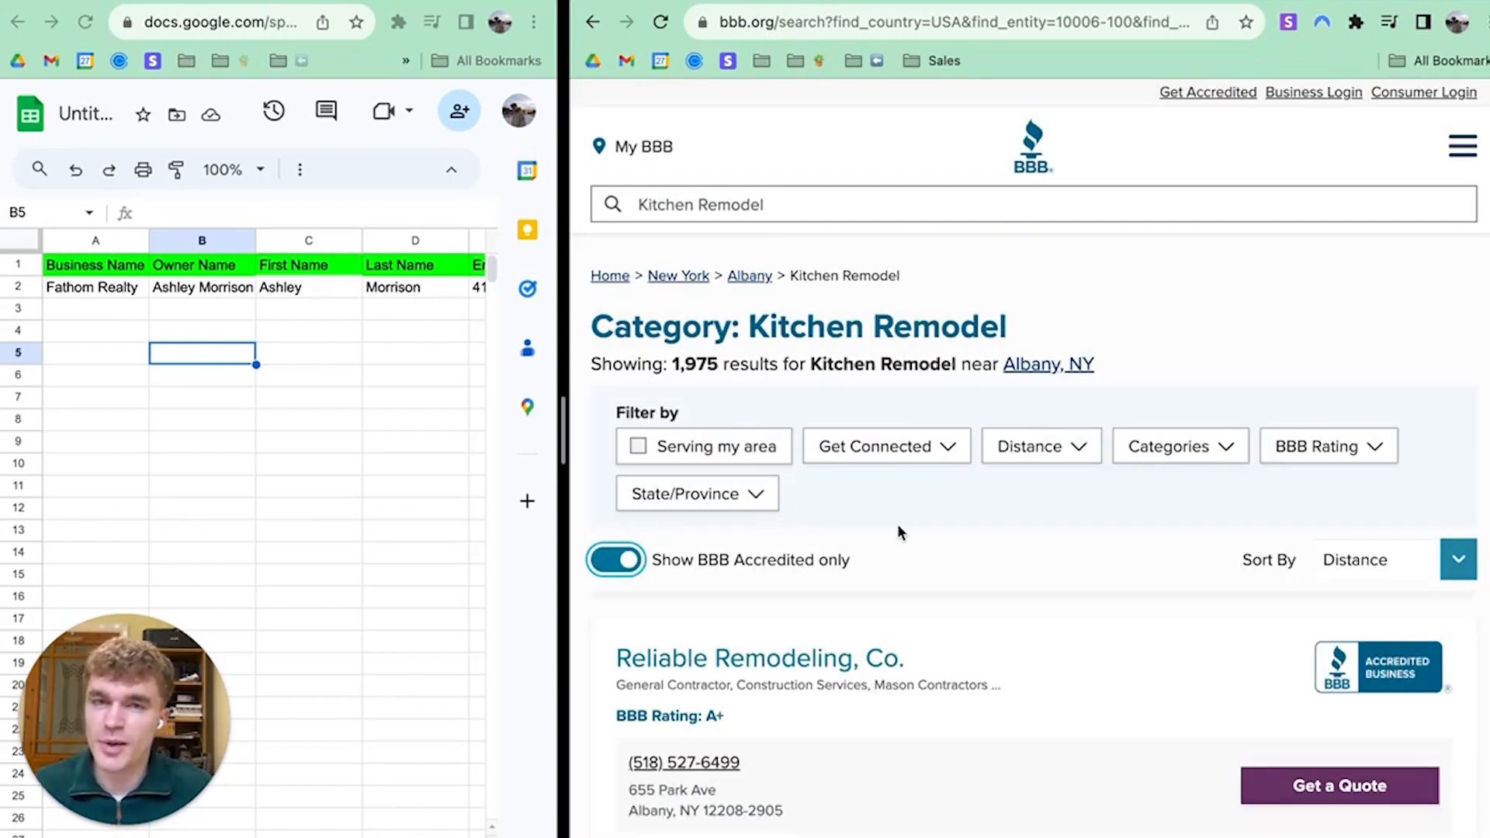
{"action": "scroll", "coordinate": [902, 532], "scroll_direction": "down", "scroll_amount": 3}
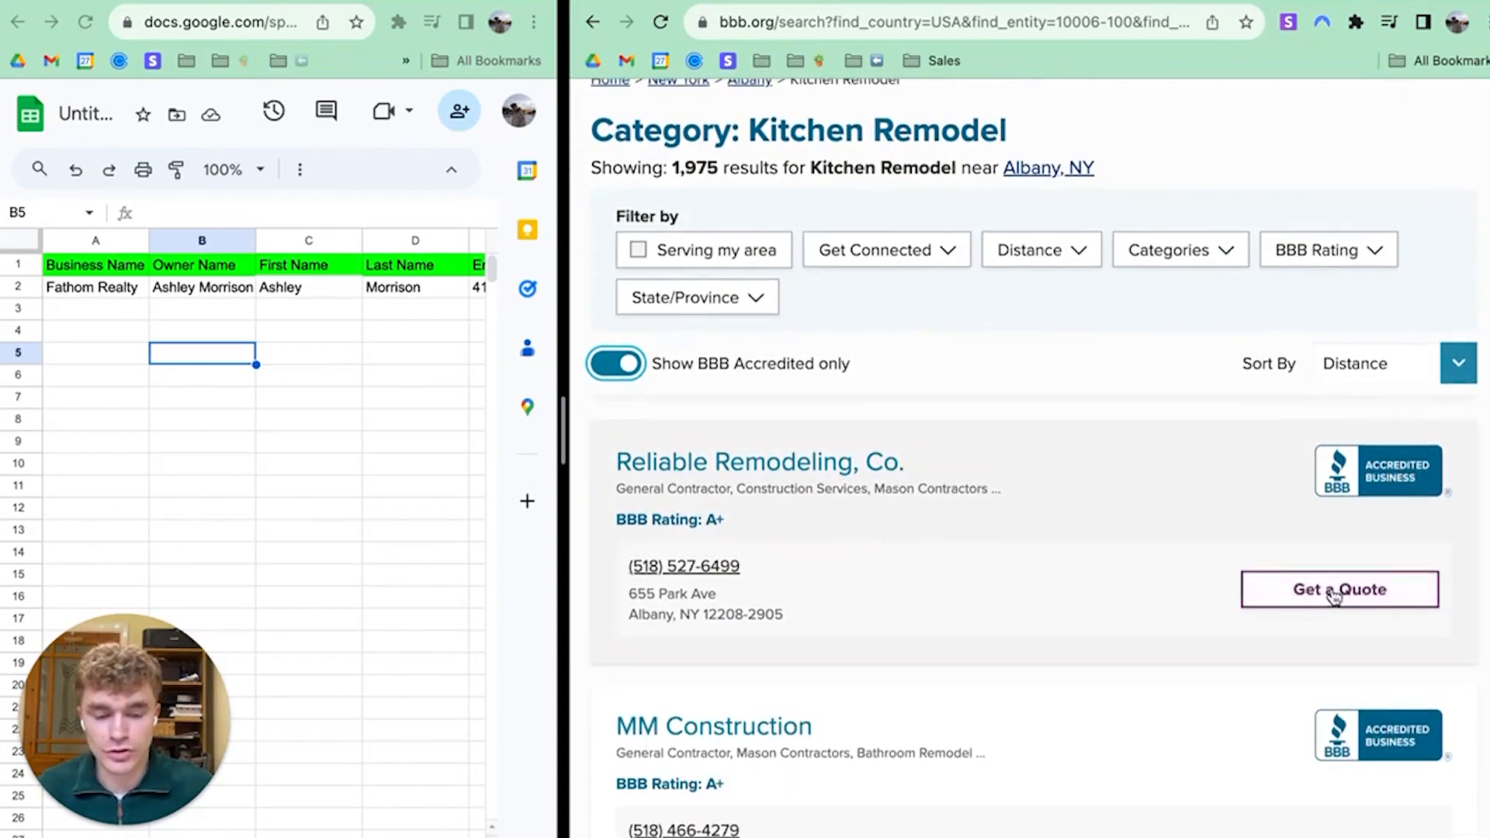
{"action": "scroll", "coordinate": [1271, 599], "scroll_direction": "down", "scroll_amount": 6}
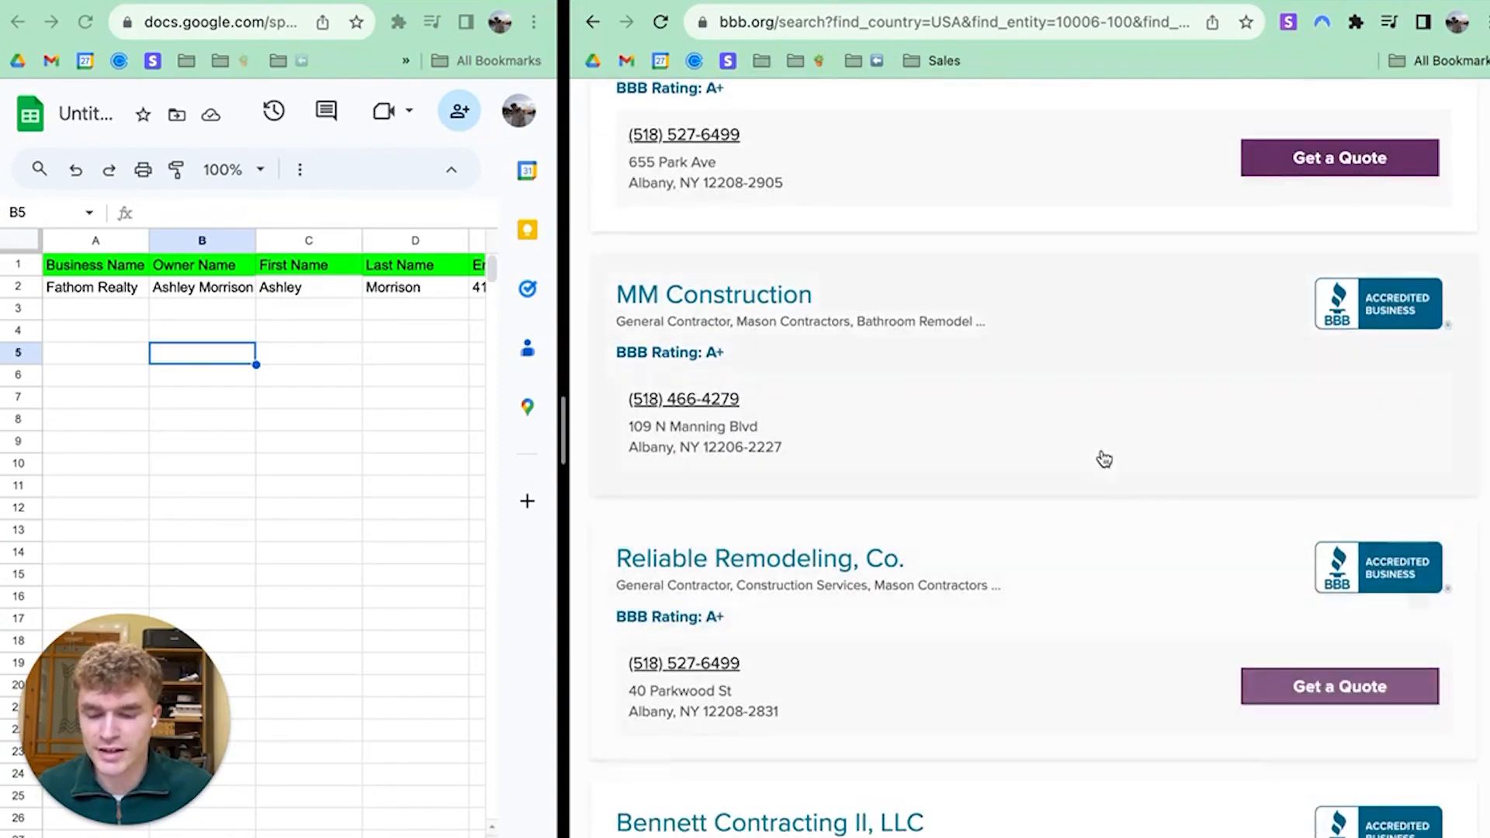
{"action": "scroll", "coordinate": [1055, 466], "scroll_direction": "up", "scroll_amount": 9}
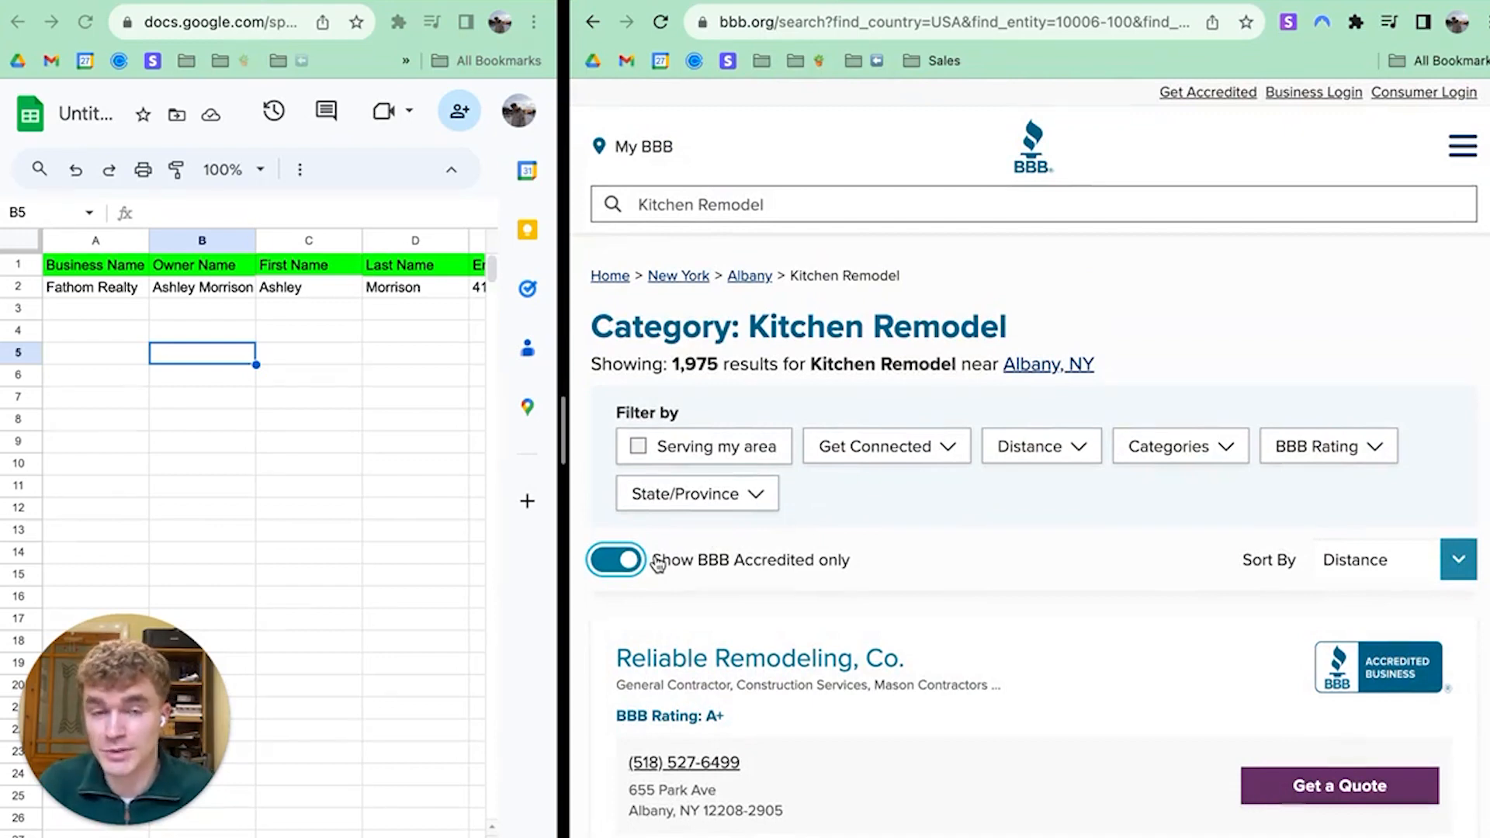
Turn off the accredited-only filter so all 5,906 Kitchen Remodel results show
{"action": "left_click", "coordinate": [615, 578]}
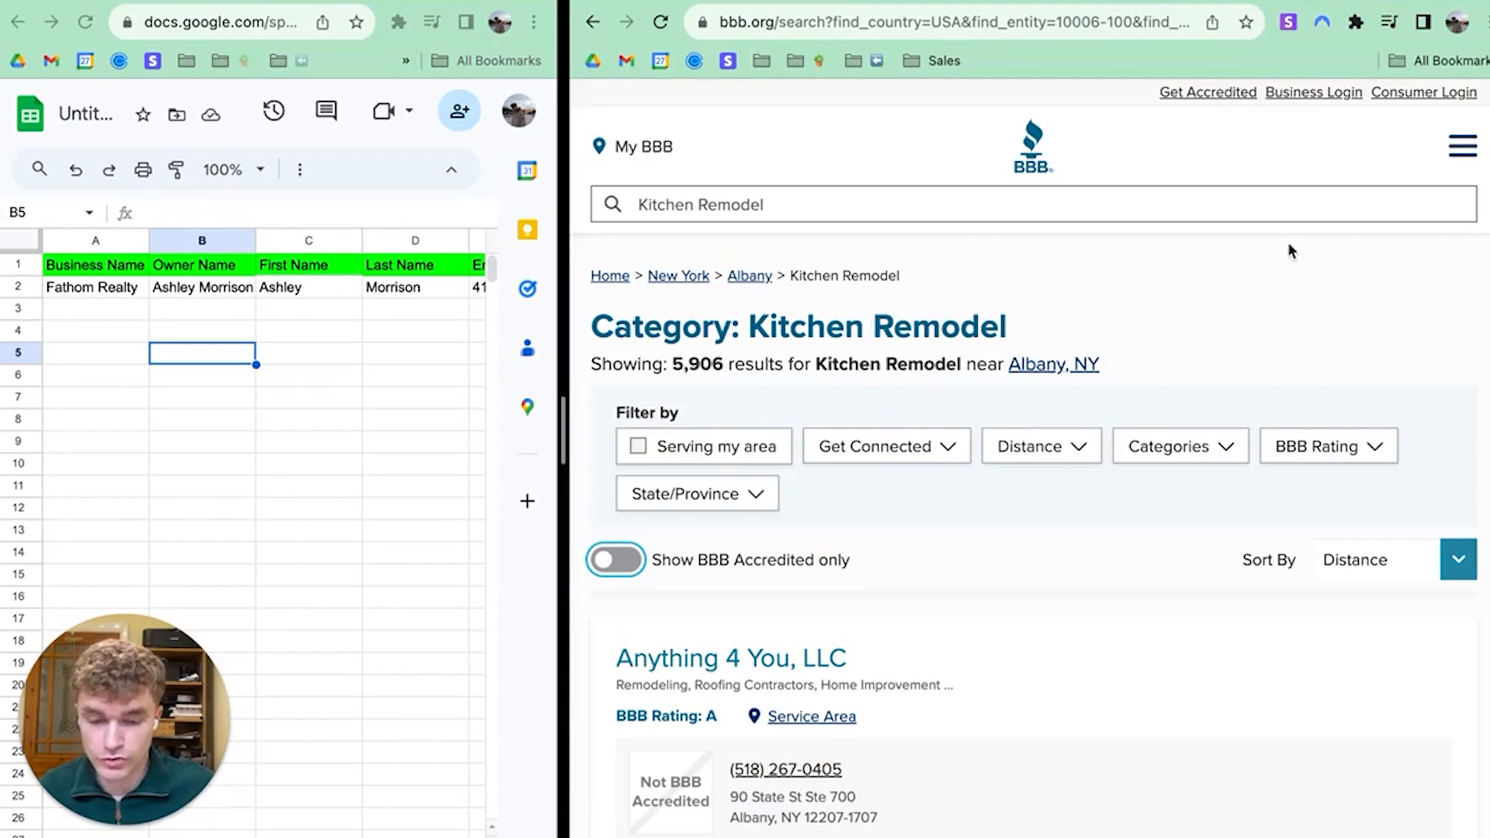
{"action": "scroll", "coordinate": [1032, 465], "scroll_direction": "down", "scroll_amount": 15}
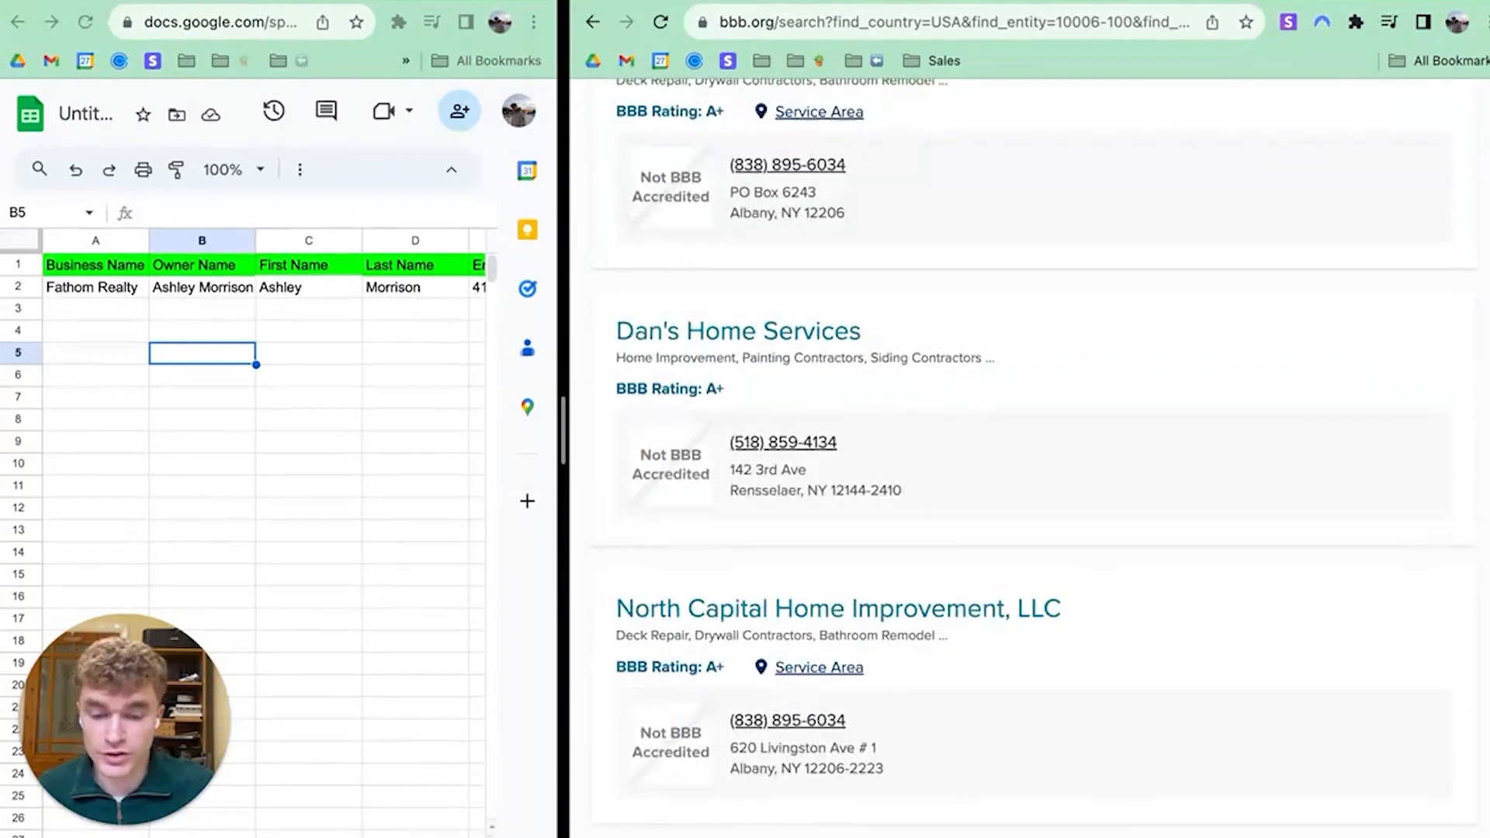
{"action": "scroll", "coordinate": [1449, 652], "scroll_direction": "up", "scroll_amount": 3}
Jump to page 15 of the results and scroll through its listings
{"action": "left_click", "coordinate": [1014, 544]}
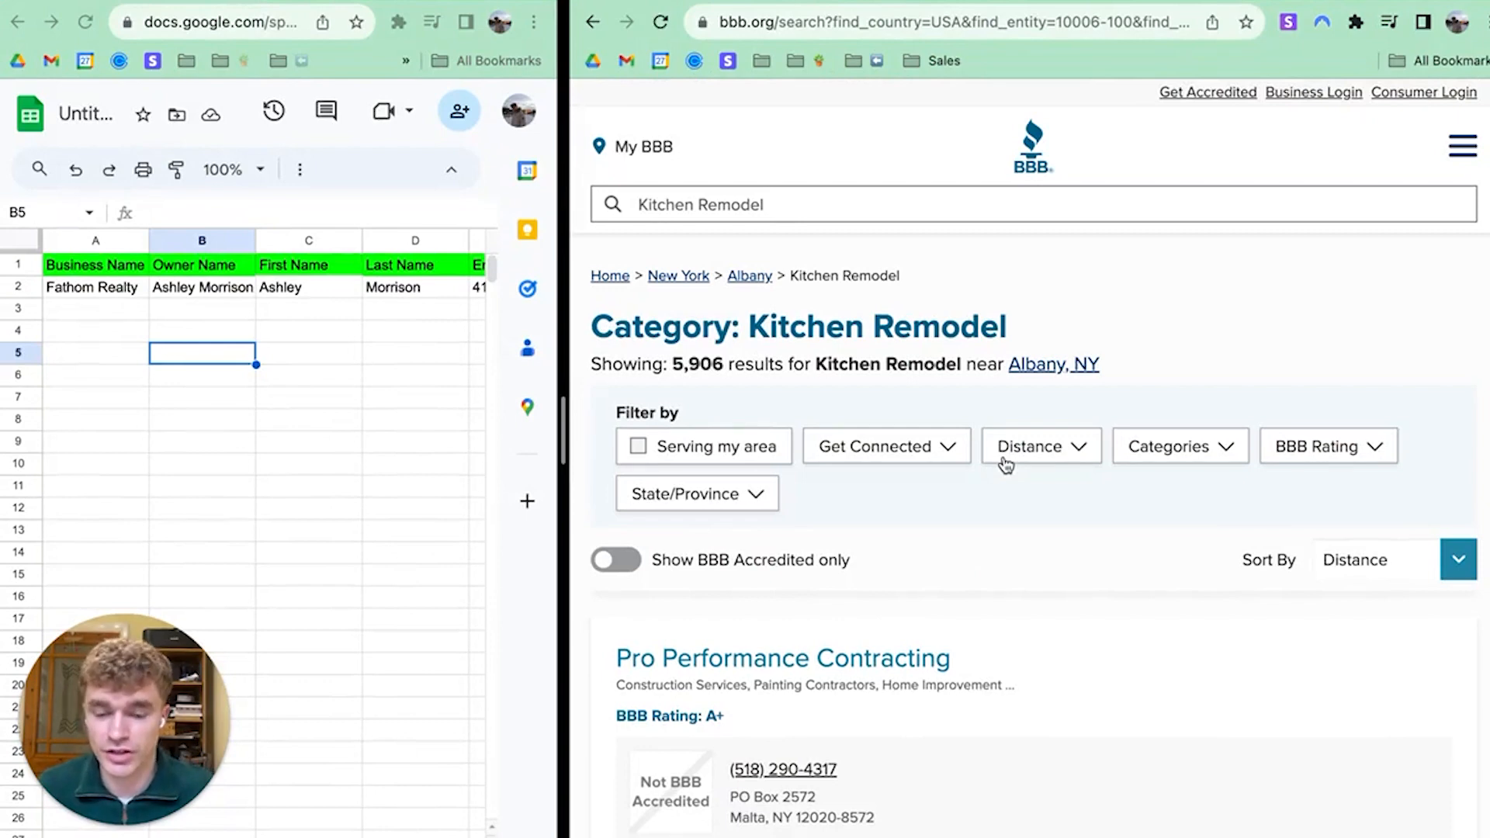
{"action": "scroll", "coordinate": [1074, 462], "scroll_direction": "down", "scroll_amount": 3}
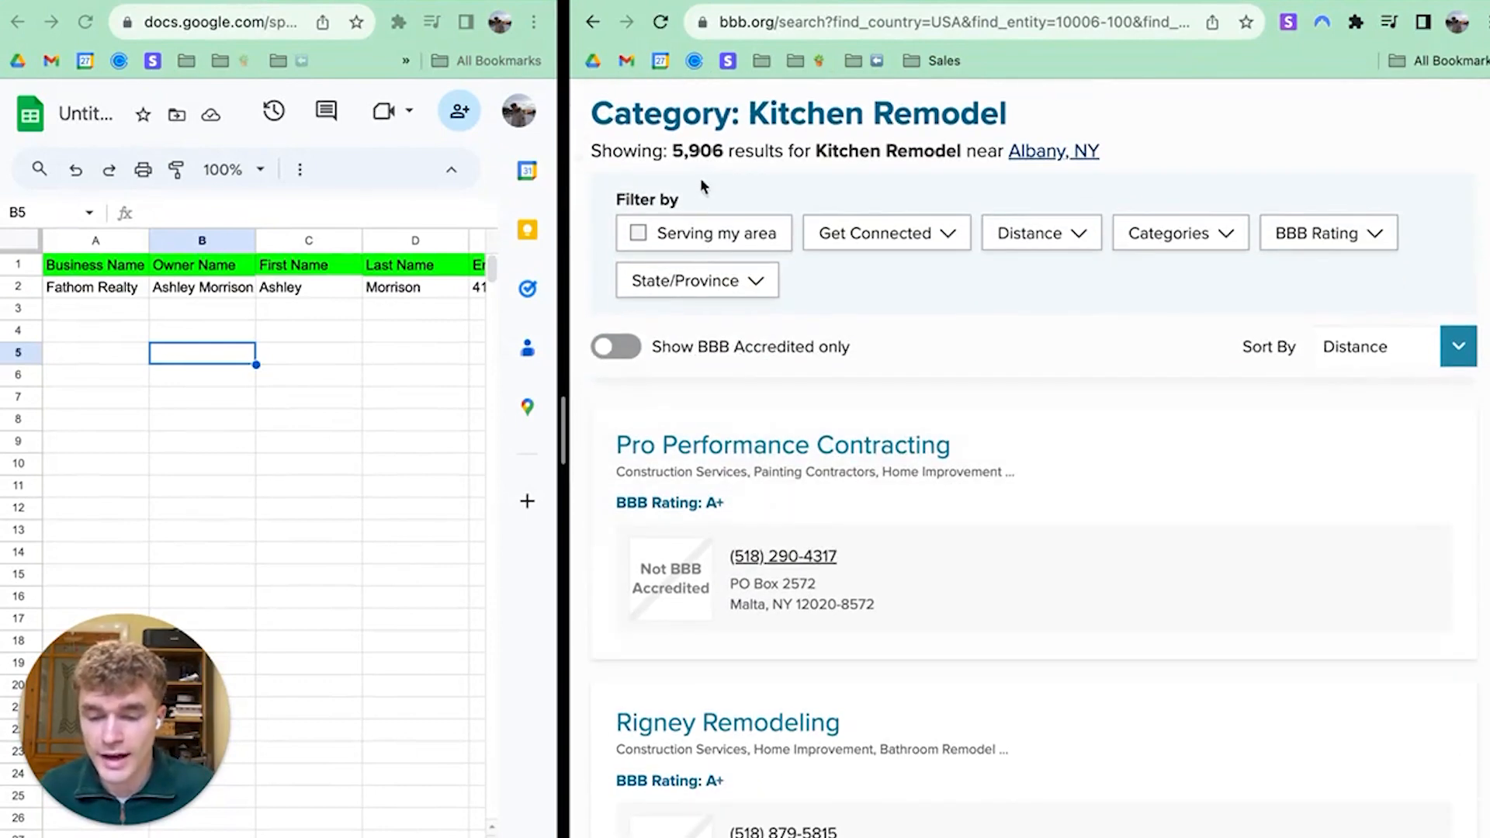
{"action": "triple_click", "coordinate": [699, 155]}
{"action": "left_click", "coordinate": [702, 154]}
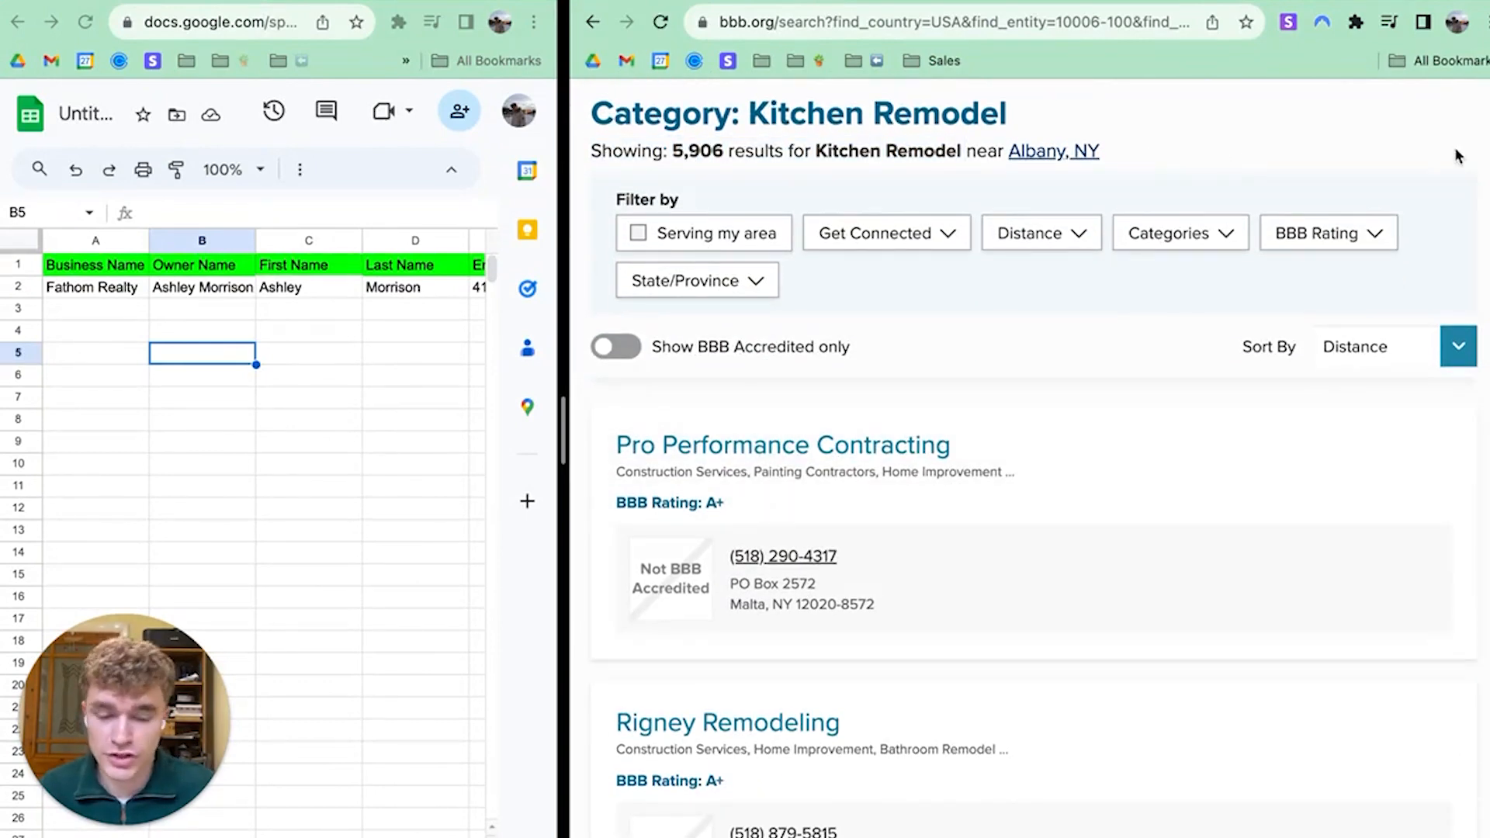
{"action": "scroll", "coordinate": [1029, 458], "scroll_direction": "down", "scroll_amount": 20}
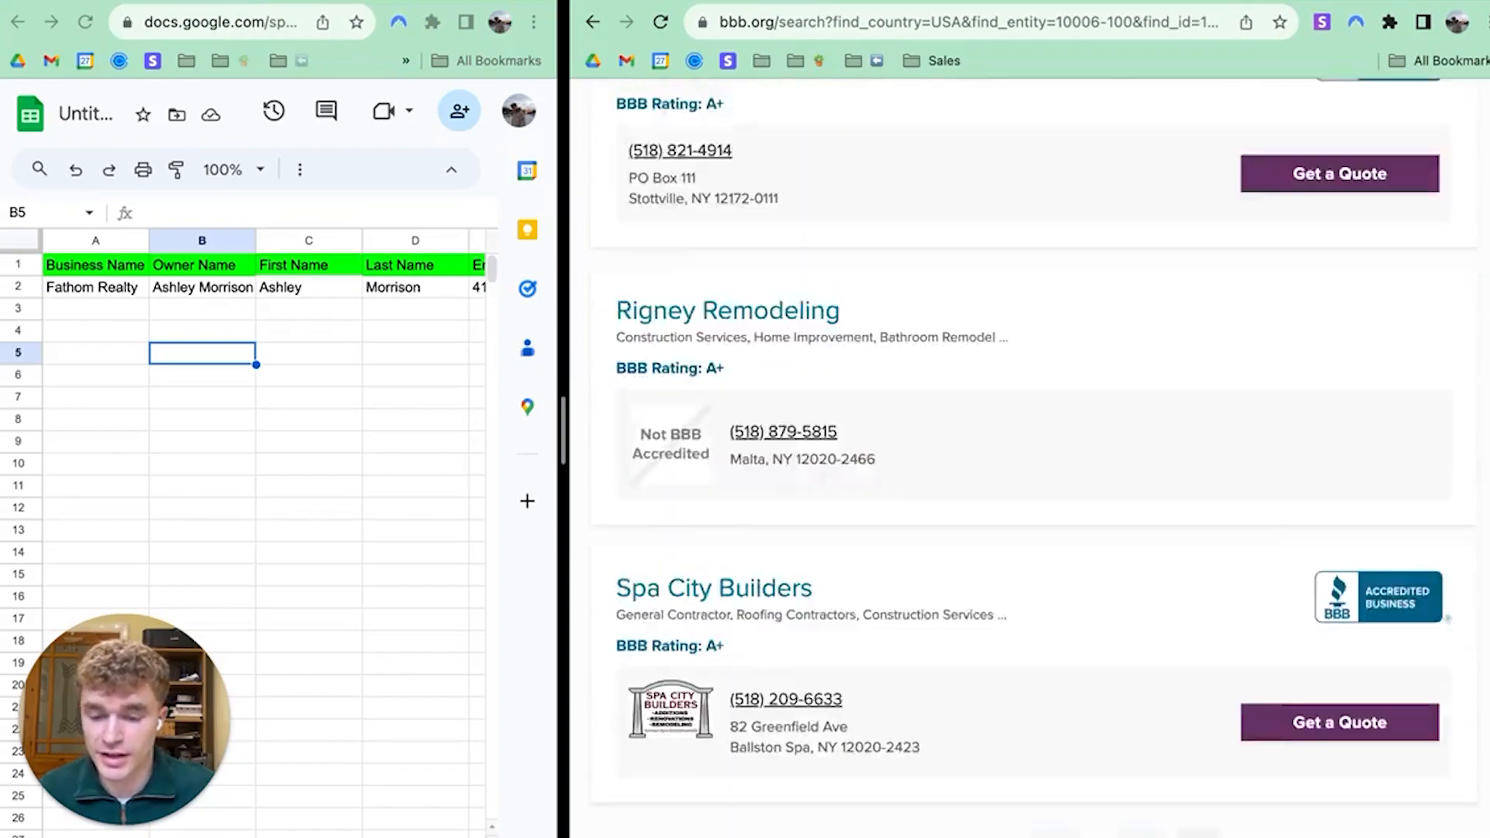
{"action": "scroll", "coordinate": [1029, 458], "scroll_direction": "up", "scroll_amount": 8}
{"action": "scroll", "coordinate": [1029, 458], "scroll_direction": "up", "scroll_amount": 20}
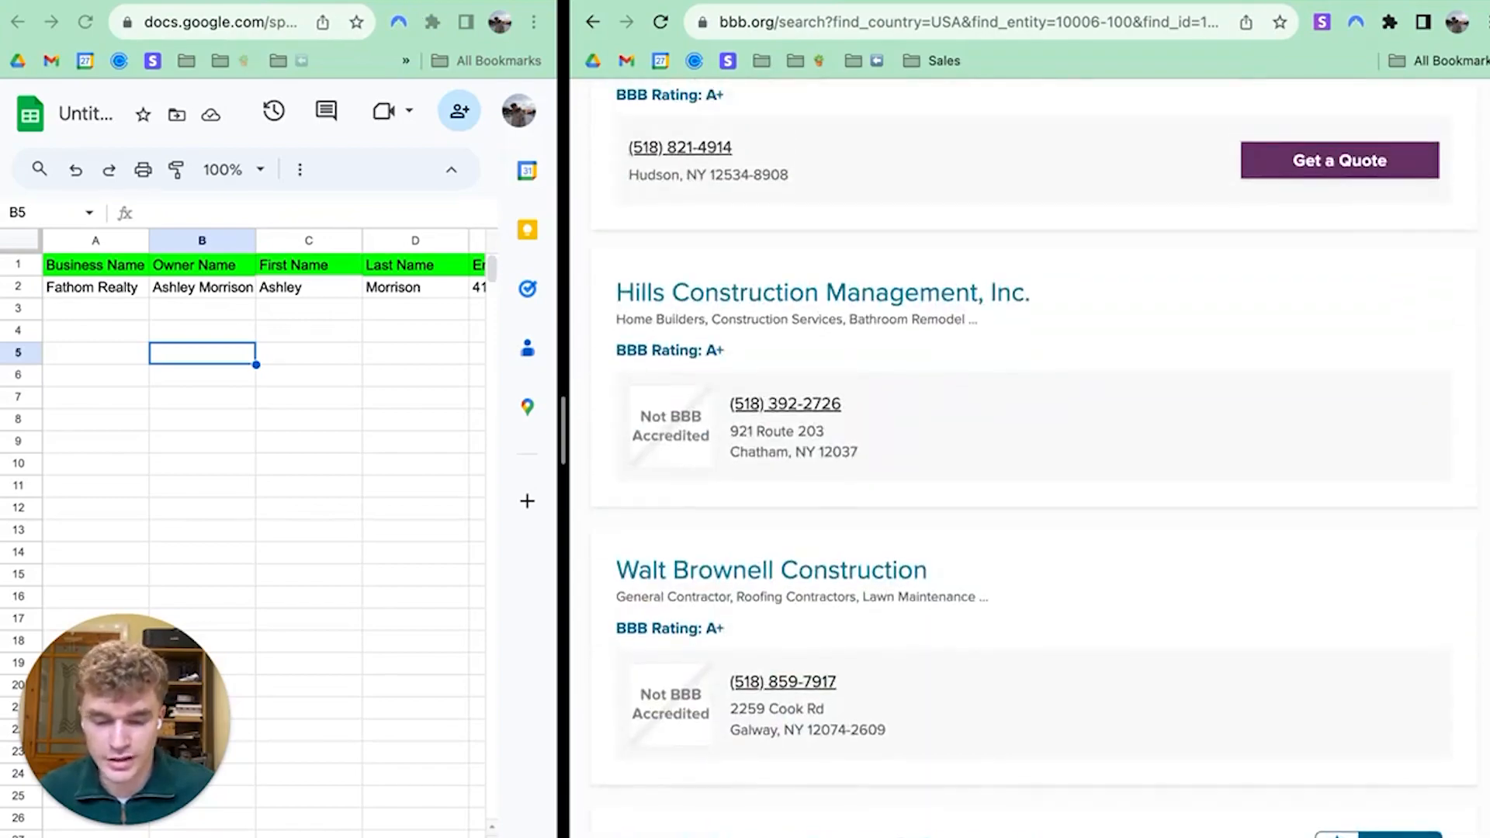
{"action": "scroll", "coordinate": [1029, 458], "scroll_direction": "down", "scroll_amount": 20}
{"action": "scroll", "coordinate": [1445, 325], "scroll_direction": "down", "scroll_amount": 2}
{"action": "scroll", "coordinate": [1445, 325], "scroll_direction": "up", "scroll_amount": 20}
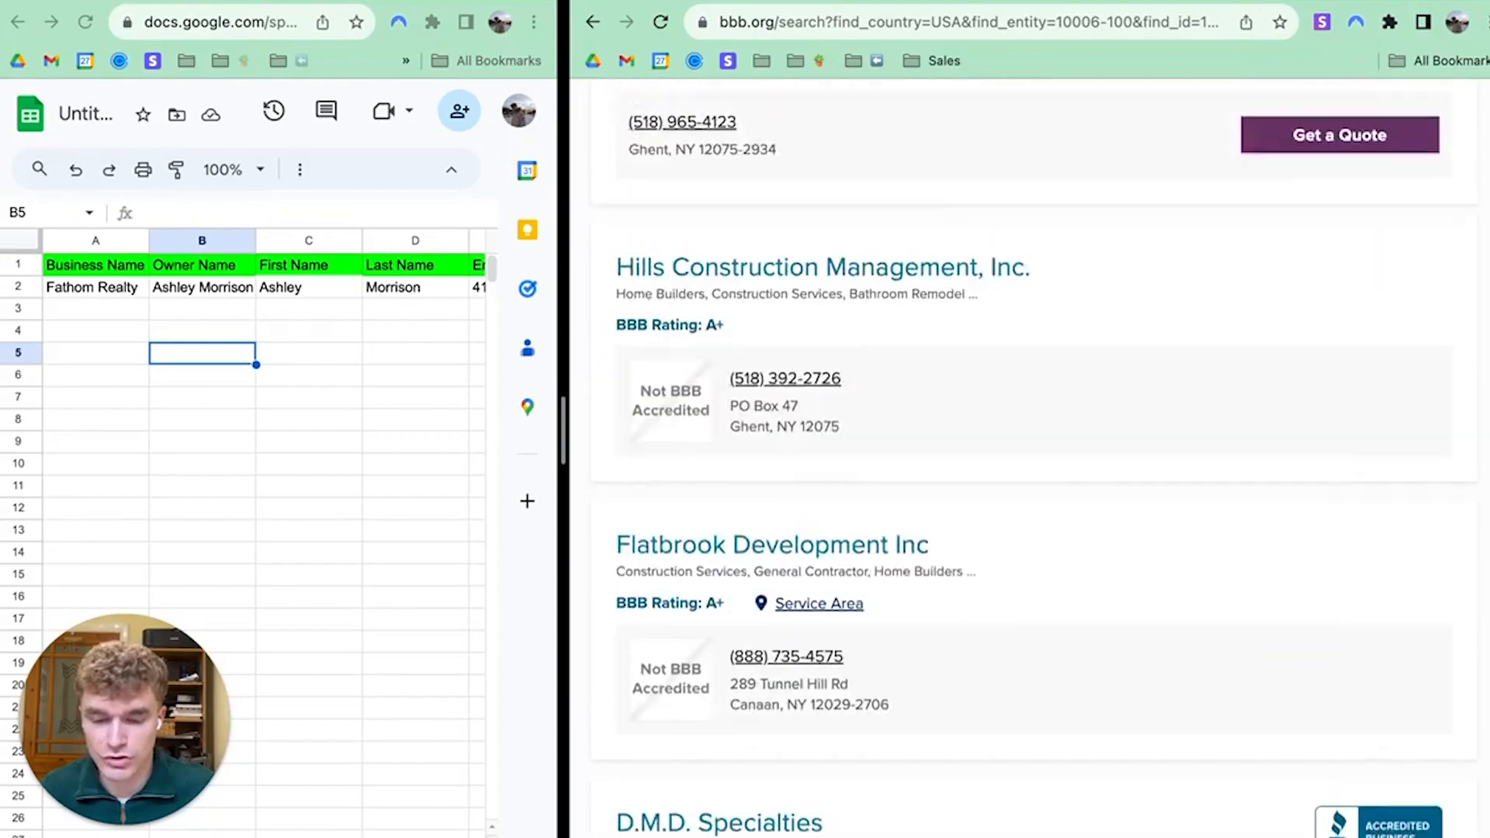
{"action": "scroll", "coordinate": [1436, 388], "scroll_direction": "down", "scroll_amount": 15}
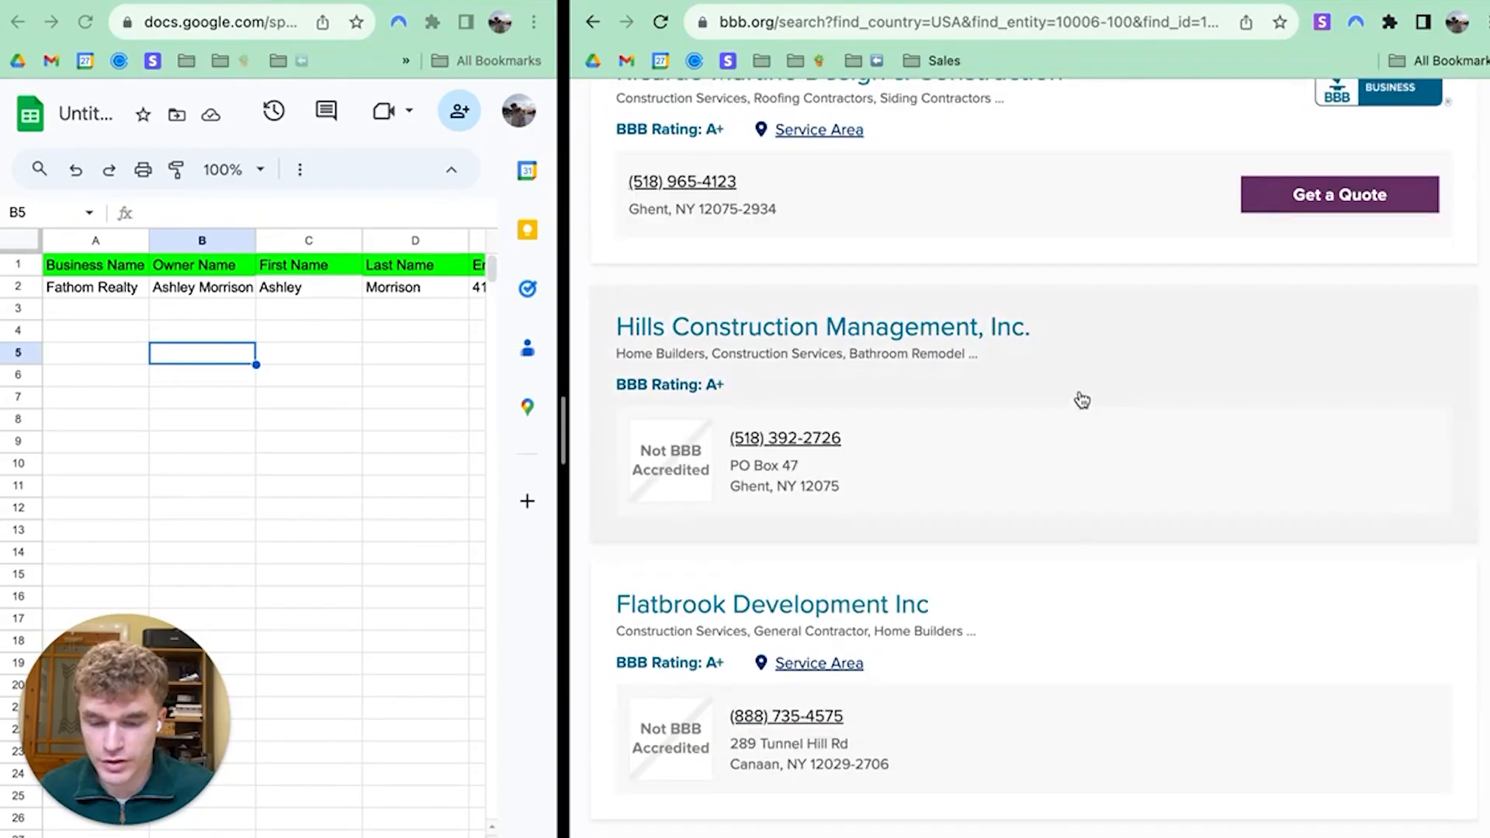
{"action": "scroll", "coordinate": [1078, 399], "scroll_direction": "up", "scroll_amount": 11}
{"action": "scroll", "coordinate": [978, 423], "scroll_direction": "up", "scroll_amount": 15}
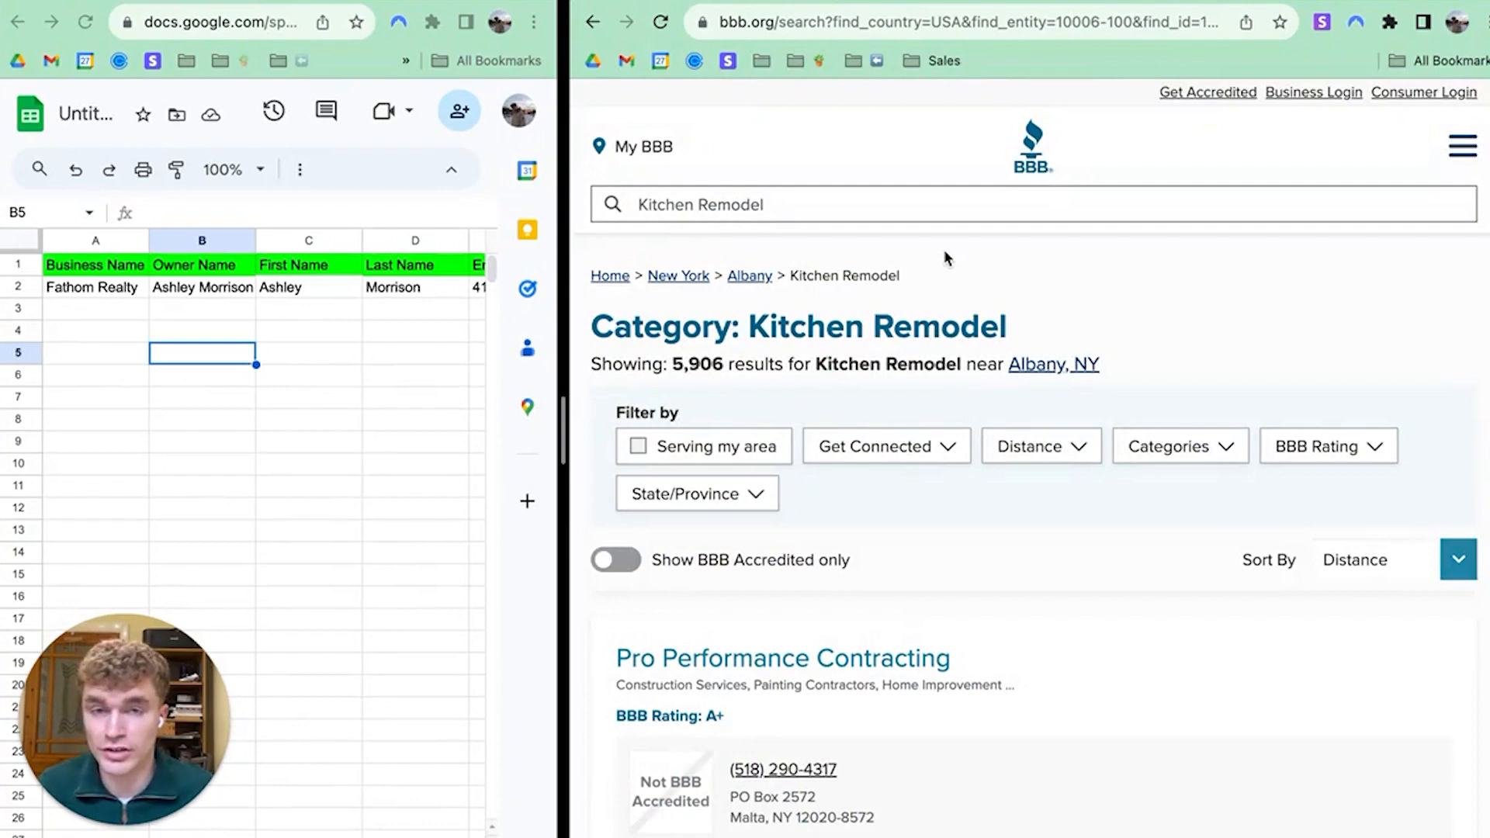
Try the category filters, leaving Basement Remodeling selected instead of Home Improvement
{"action": "left_click", "coordinate": [1220, 457]}
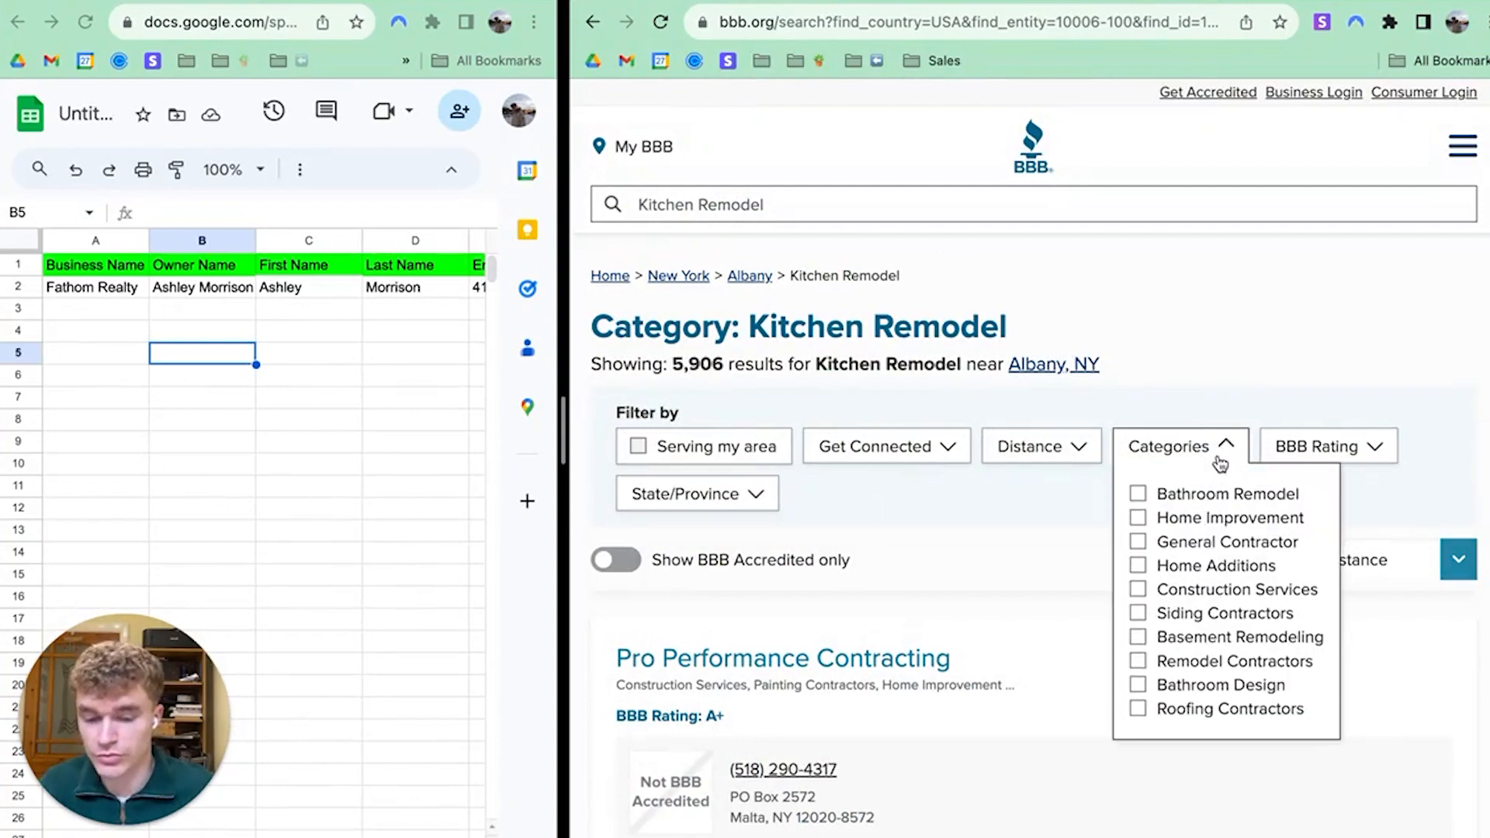
{"action": "left_click", "coordinate": [1139, 518]}
{"action": "left_click", "coordinate": [1135, 498]}
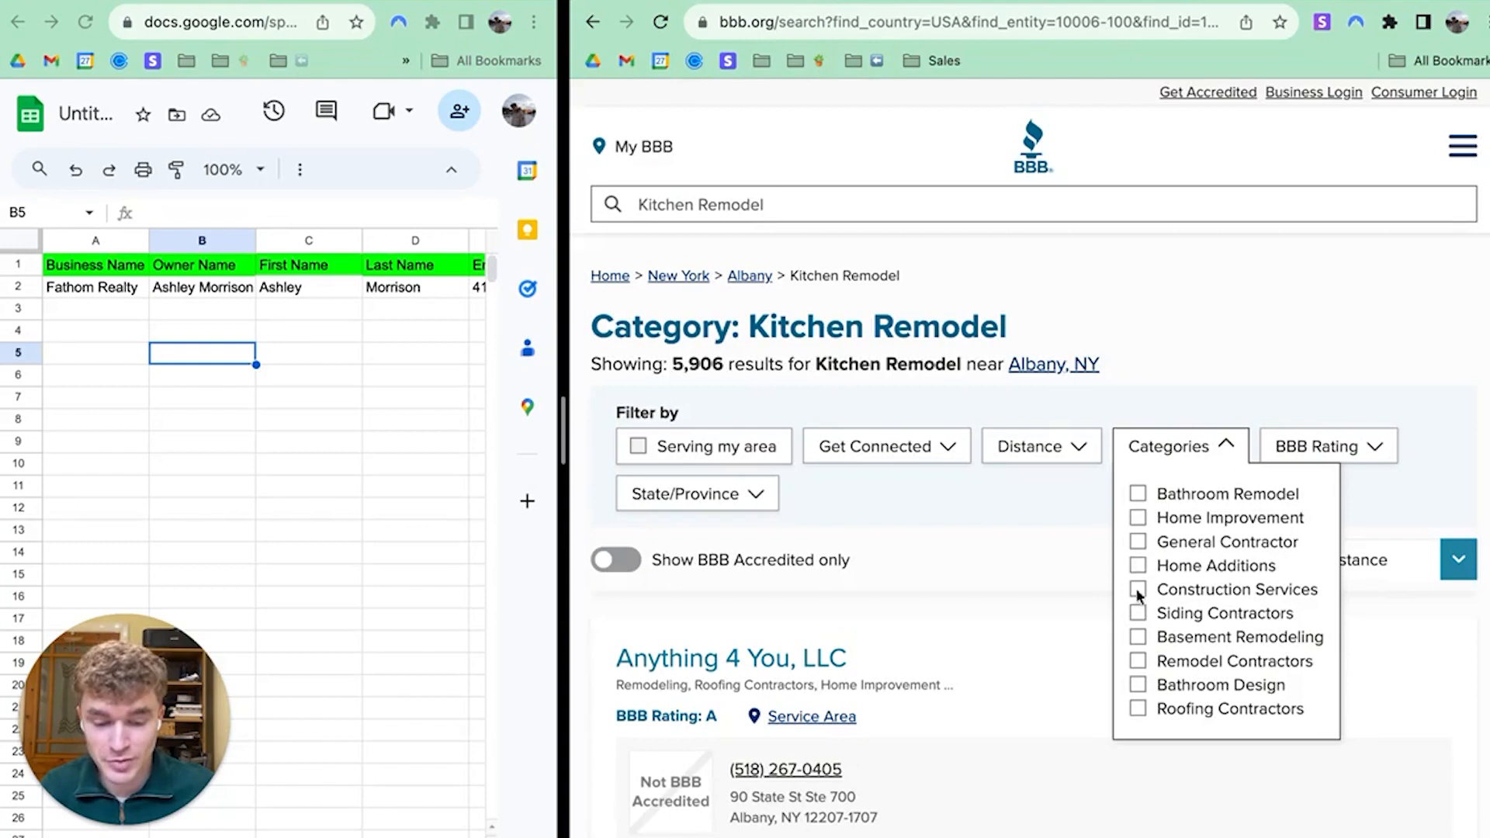
{"action": "left_click", "coordinate": [1138, 636]}
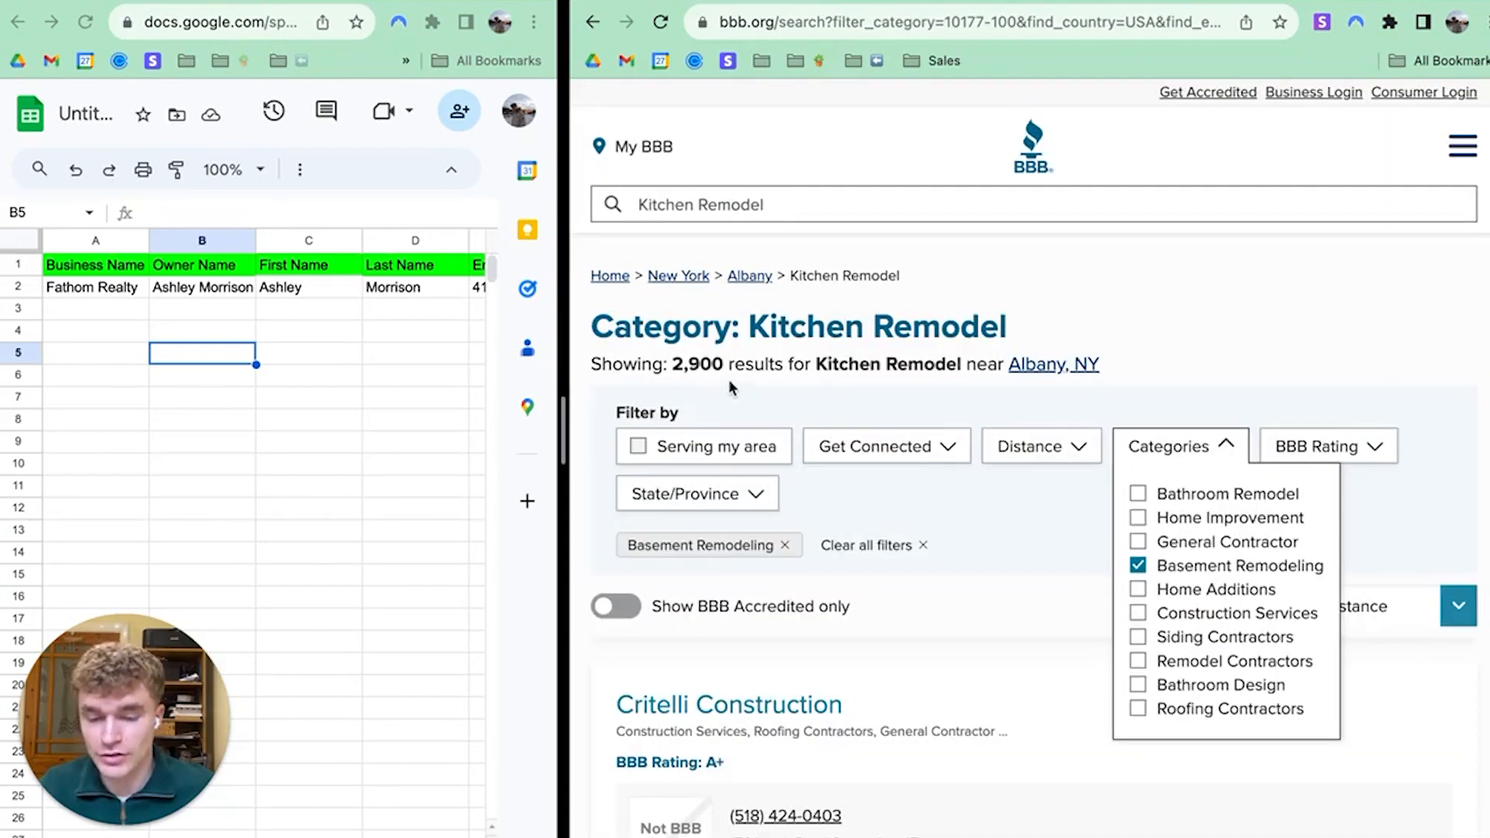
{"action": "left_click", "coordinate": [1026, 518]}
Filter to NY within 5 miles and clear Basement Remodeling, leaving 44 results
{"action": "left_click", "coordinate": [1070, 452]}
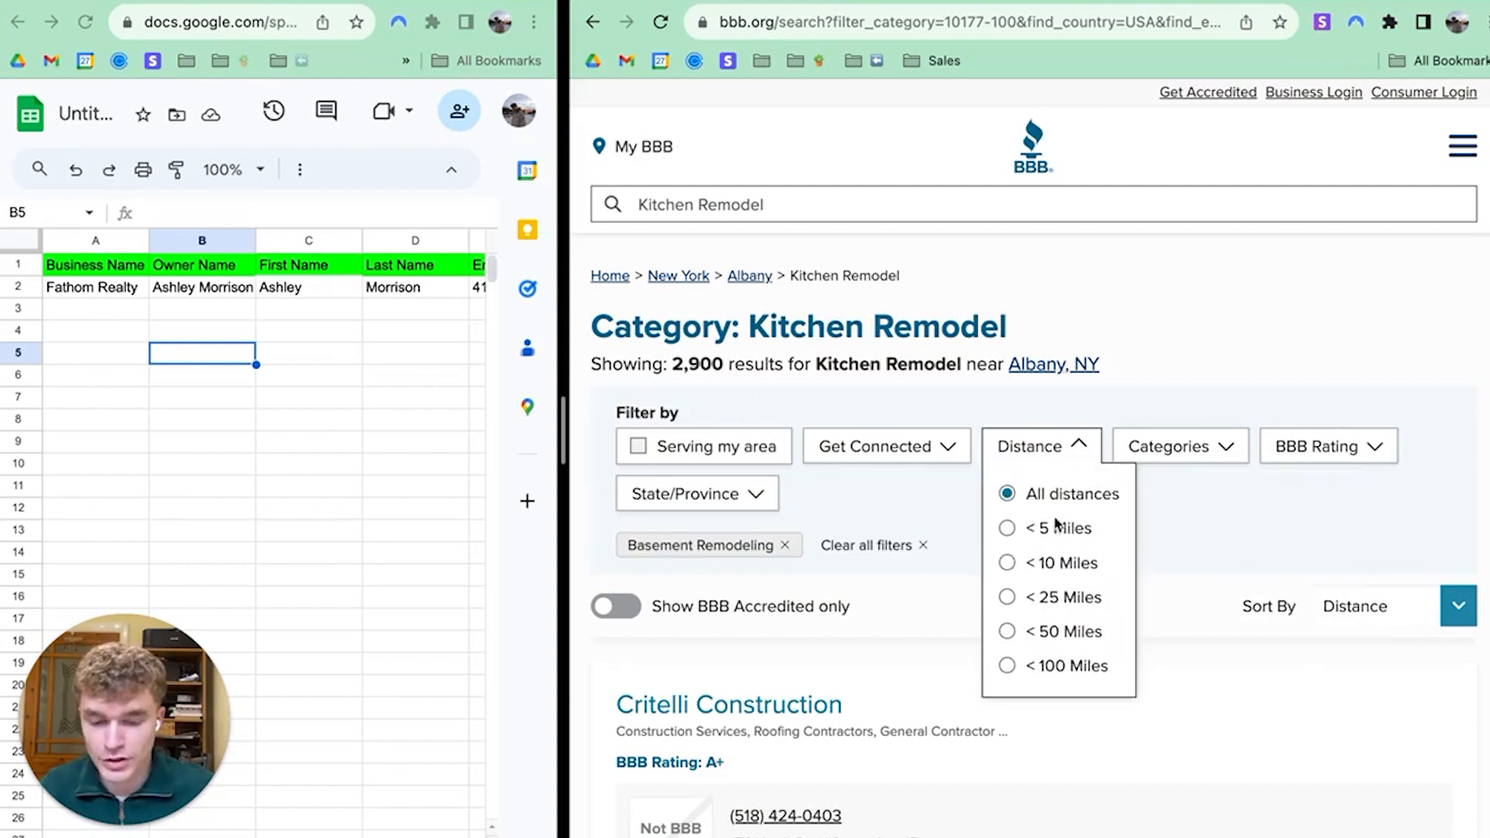
{"action": "left_click", "coordinate": [756, 493]}
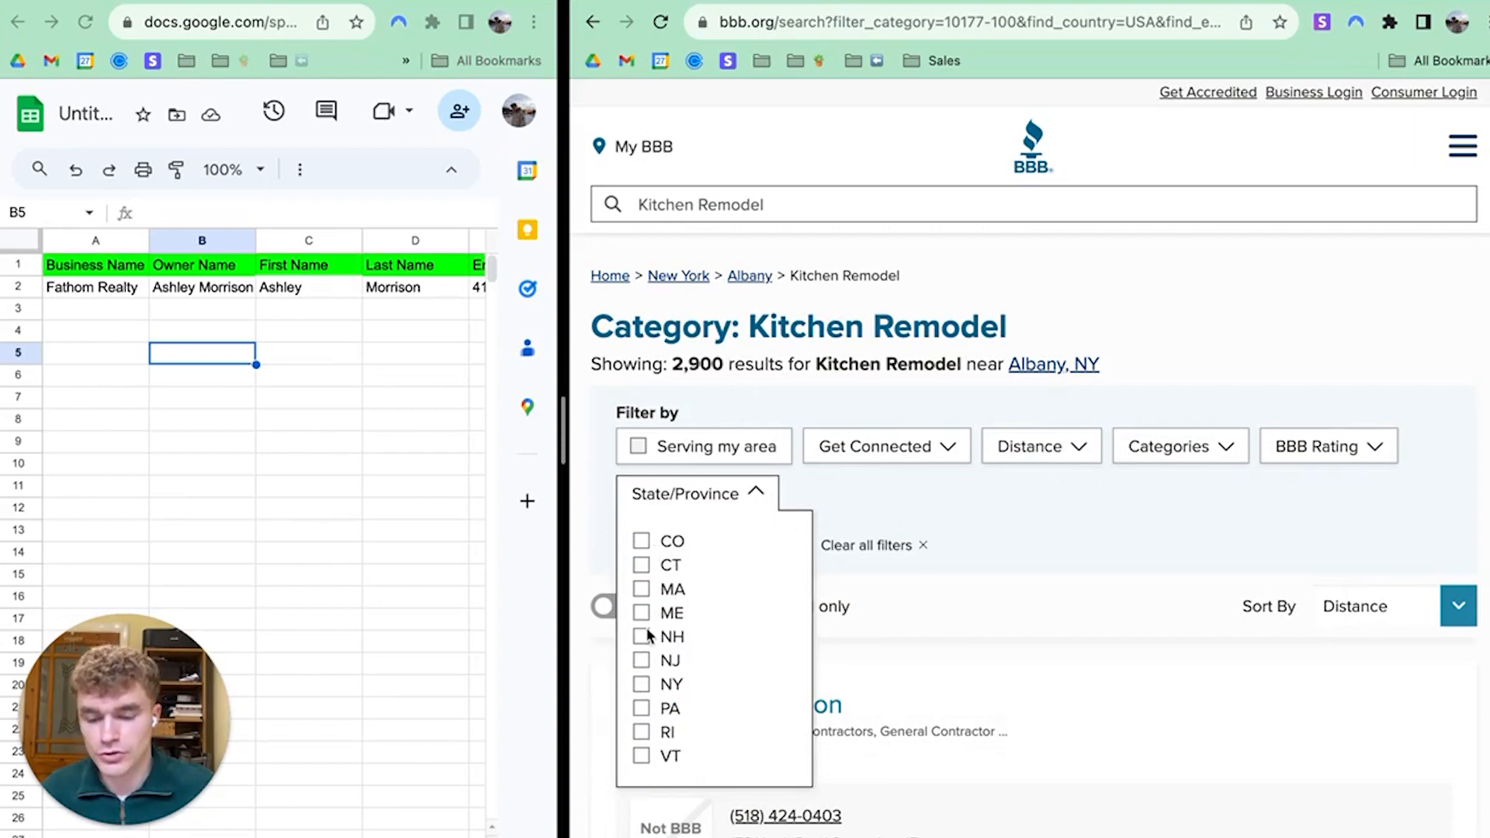
{"action": "left_click", "coordinate": [641, 685]}
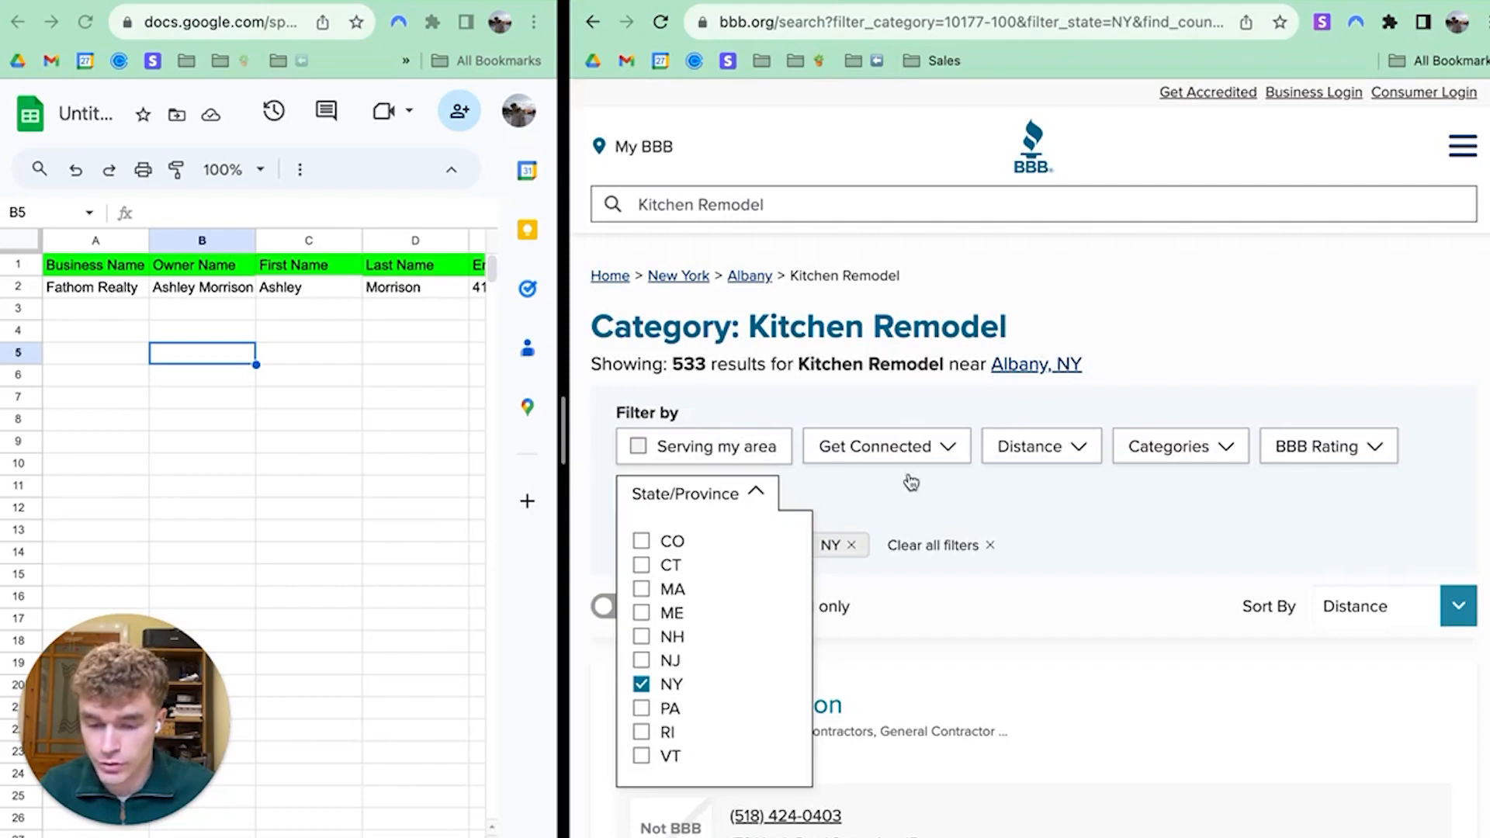
{"action": "left_click", "coordinate": [1071, 448]}
{"action": "left_click", "coordinate": [1012, 534]}
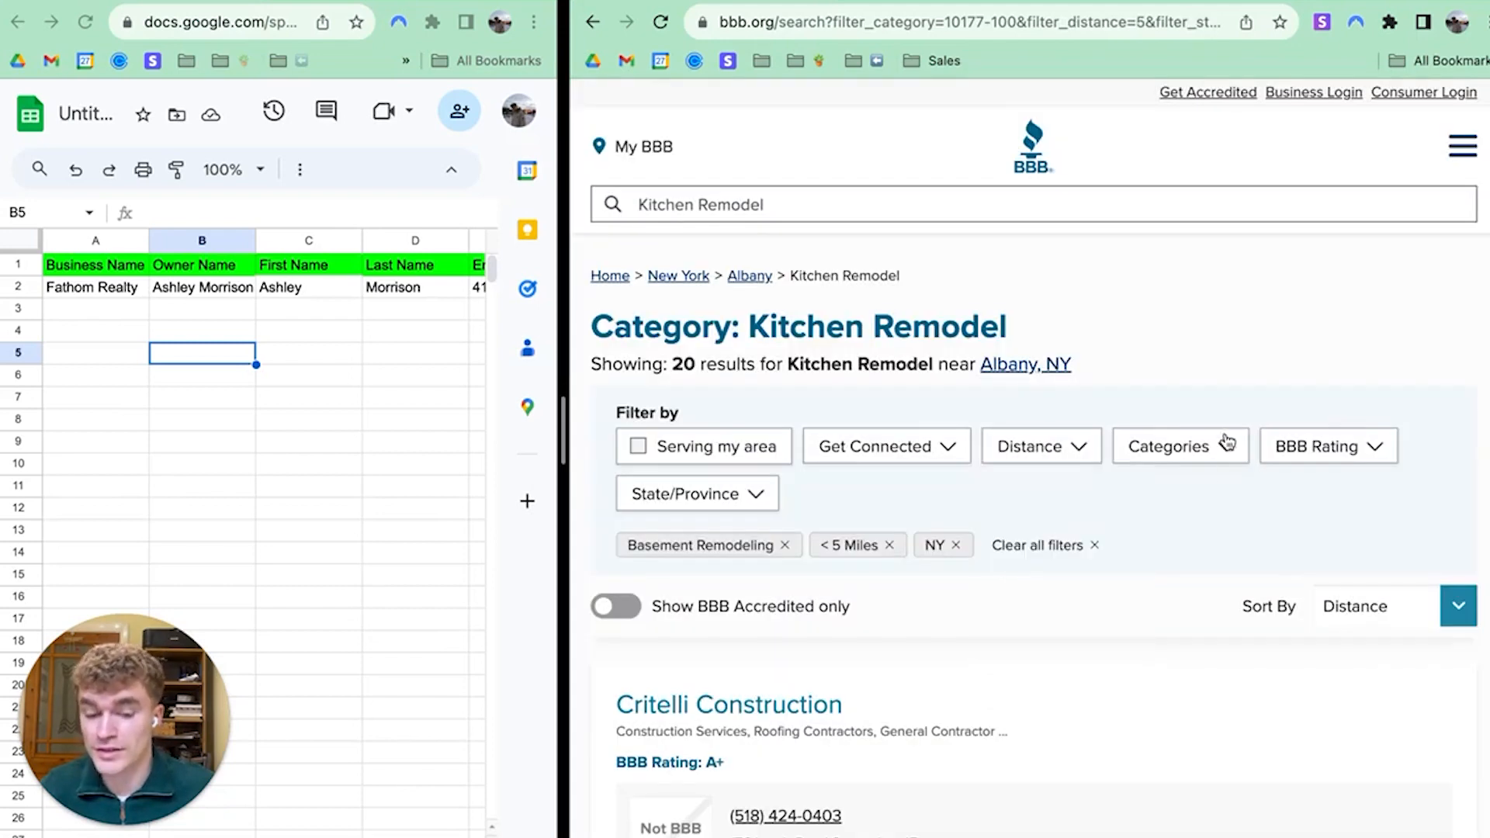
{"action": "left_click", "coordinate": [1218, 446]}
{"action": "left_click", "coordinate": [1137, 586]}
{"action": "left_click", "coordinate": [988, 581]}
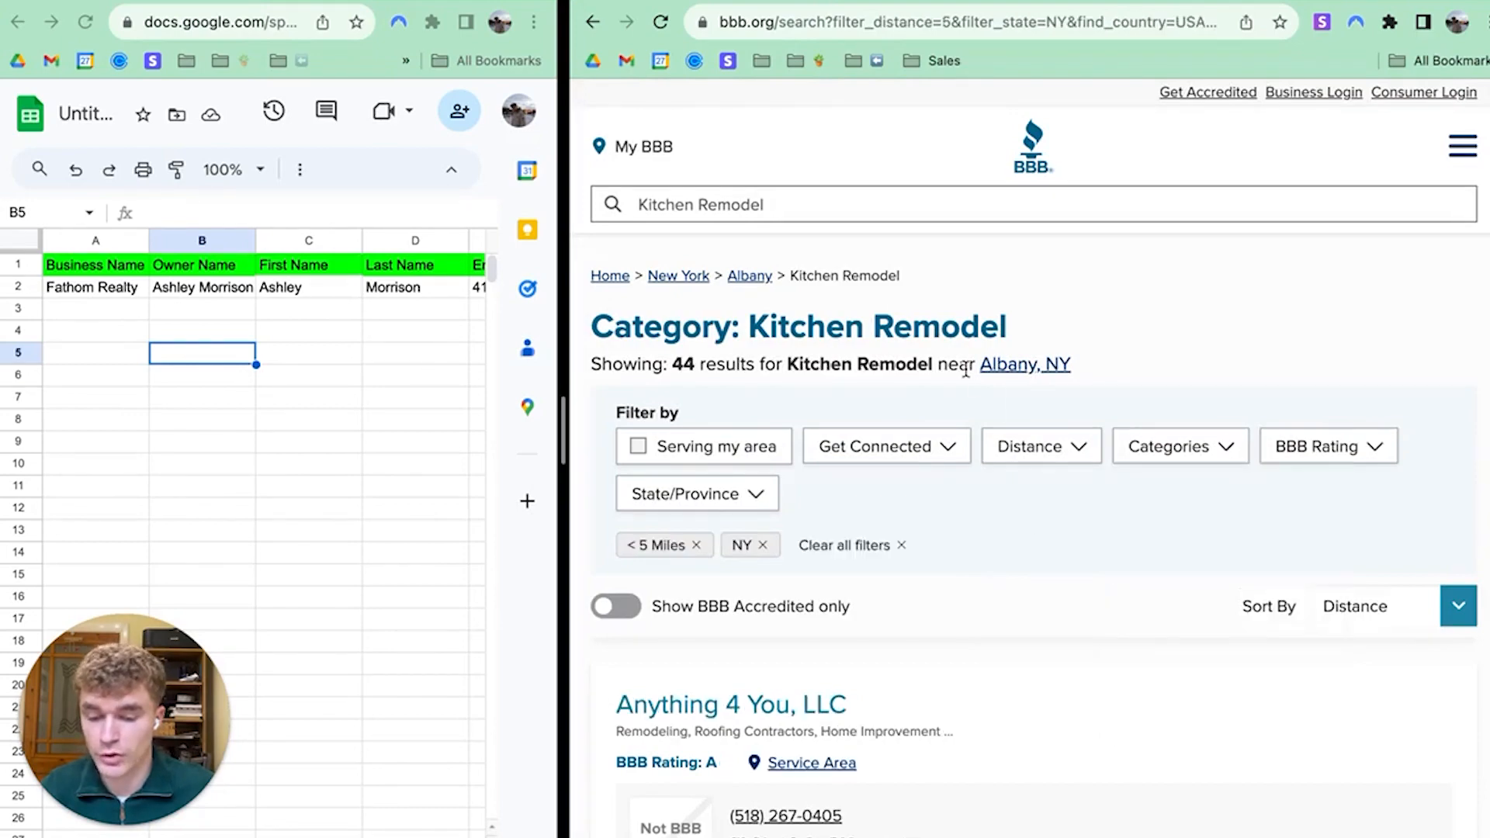
Go to page 3 of the Albany Kitchen Remodel results
{"action": "scroll", "coordinate": [947, 466], "scroll_direction": "down", "scroll_amount": 15}
{"action": "scroll", "coordinate": [1114, 346], "scroll_direction": "down", "scroll_amount": 10}
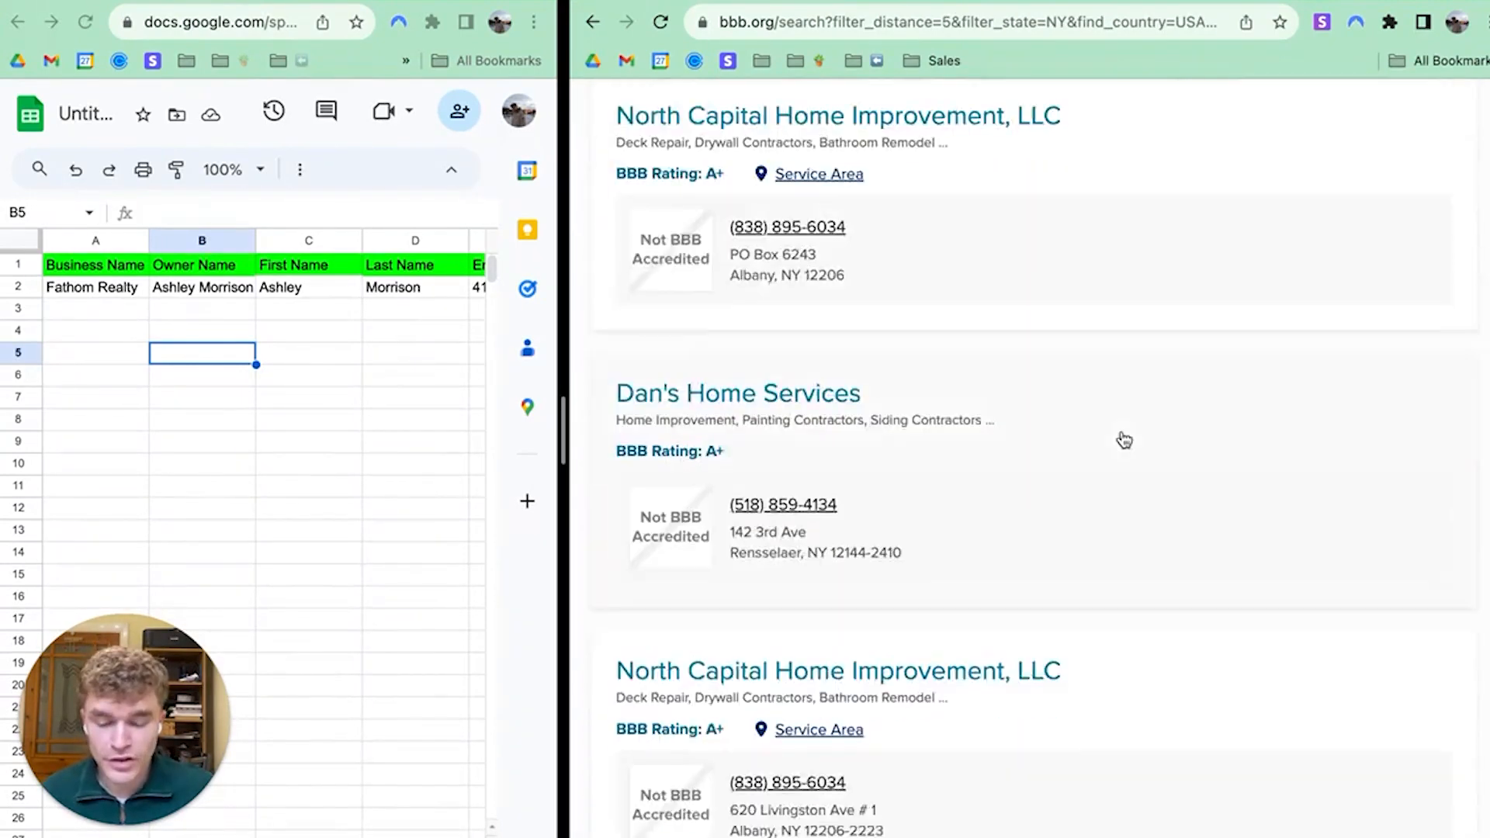
{"action": "scroll", "coordinate": [1021, 579], "scroll_direction": "down", "scroll_amount": 5}
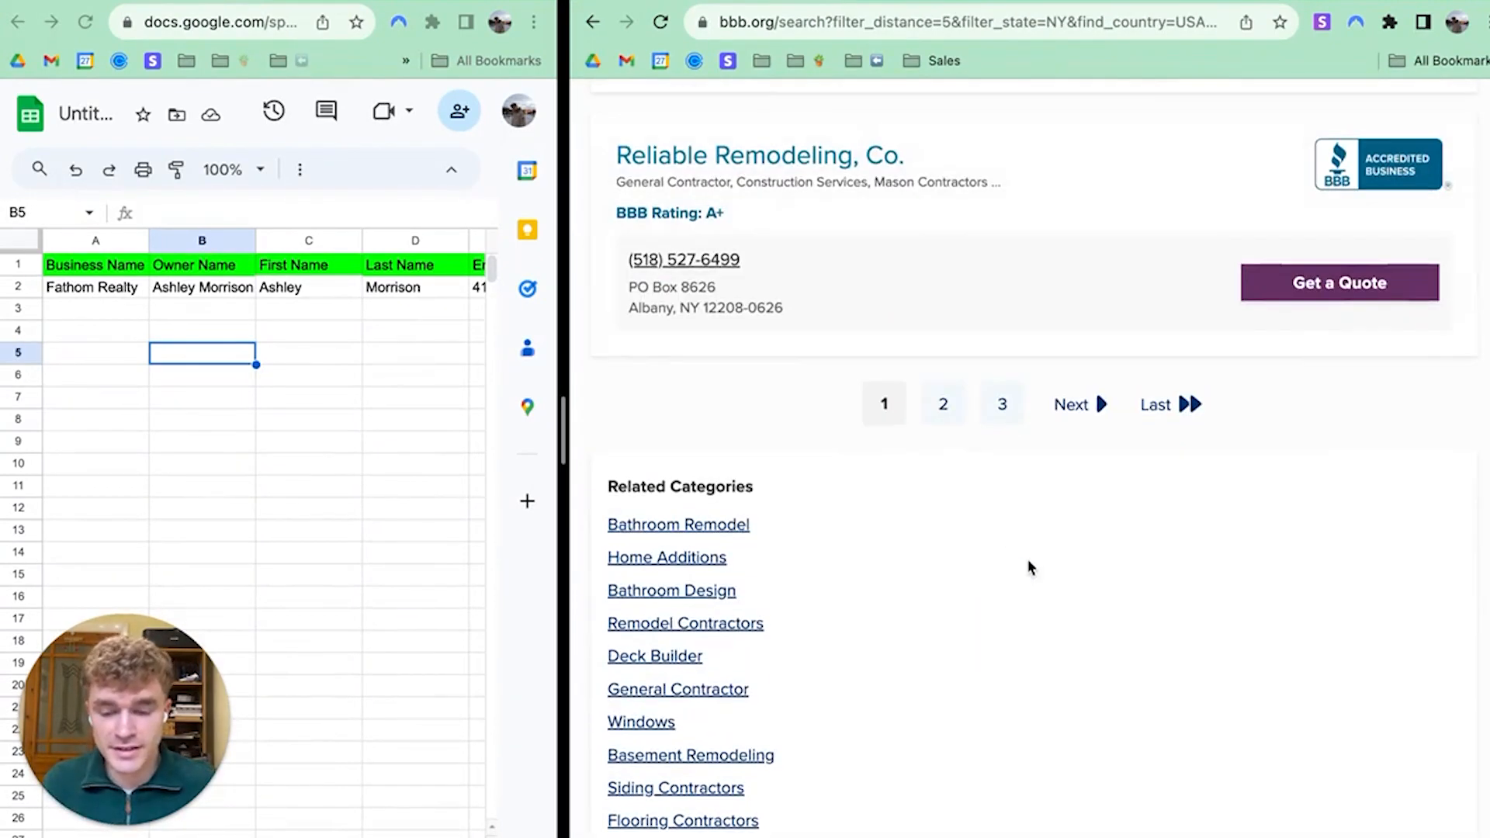
{"action": "left_click", "coordinate": [1013, 409]}
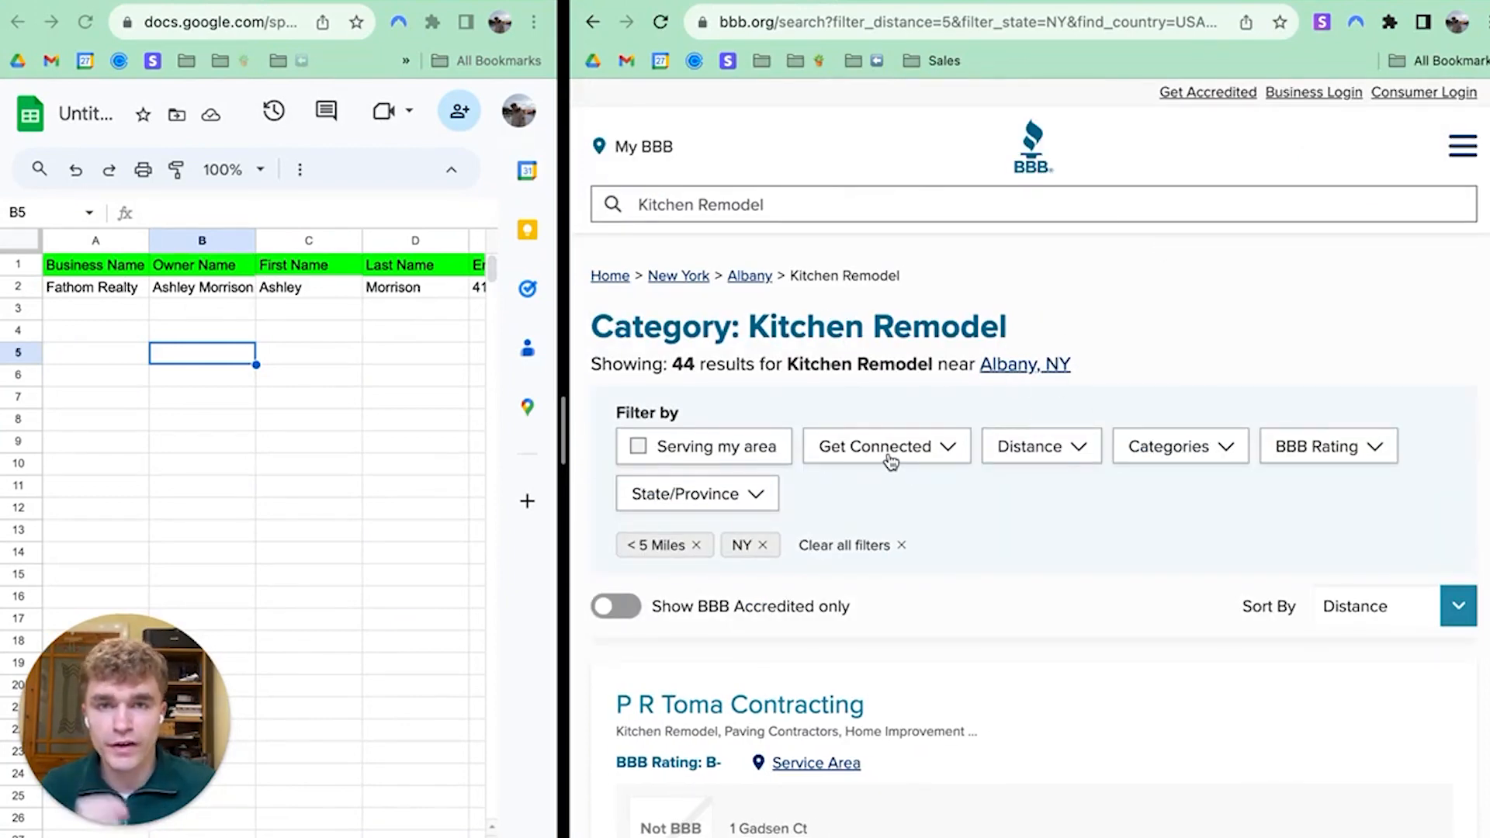
Find the MJH Contracting listing and open its BBB profile
{"action": "scroll", "coordinate": [981, 475], "scroll_direction": "down", "scroll_amount": 2}
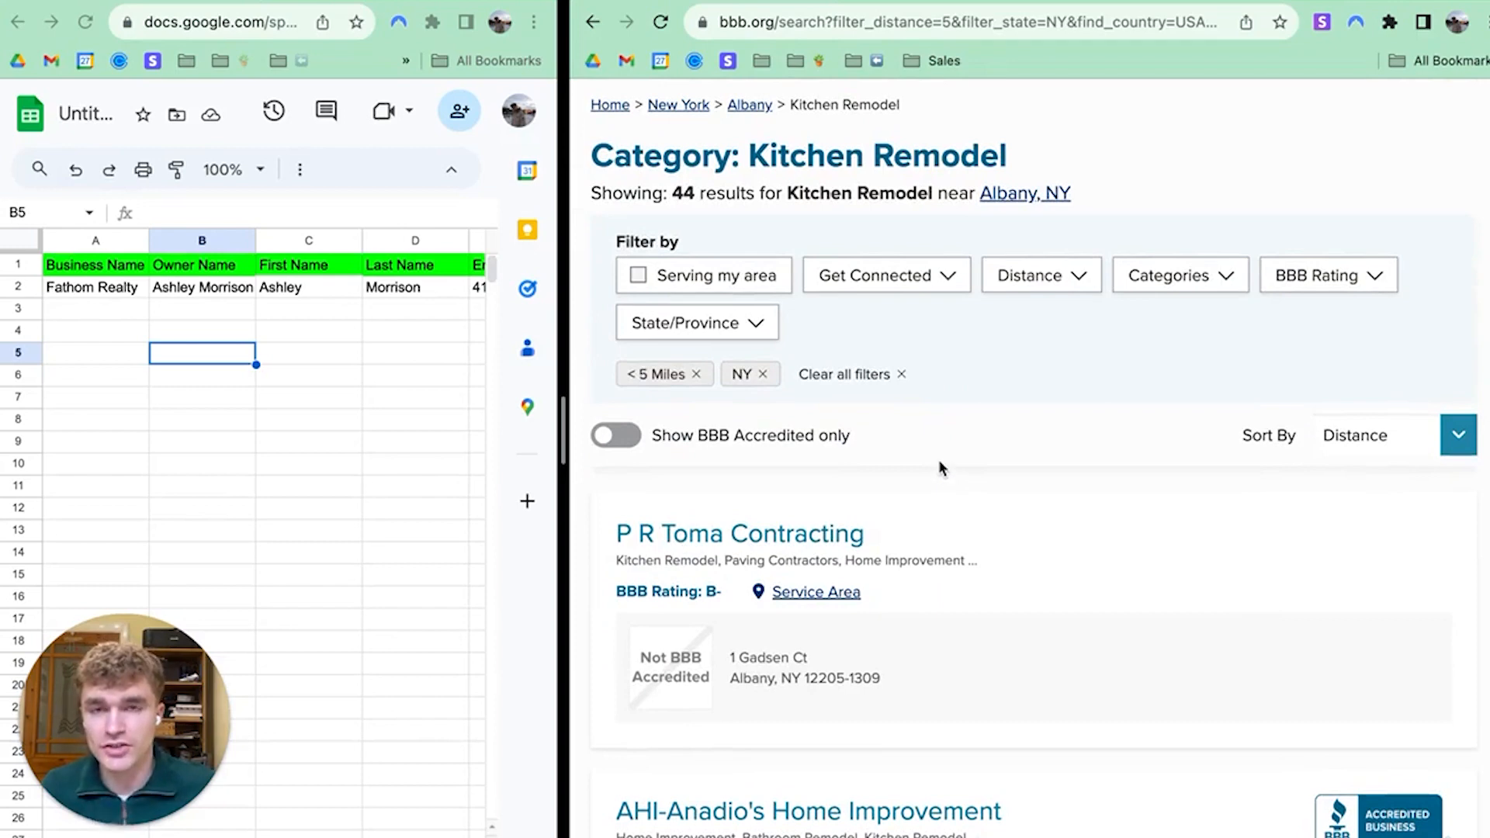
{"action": "scroll", "coordinate": [940, 465], "scroll_direction": "down", "scroll_amount": 3}
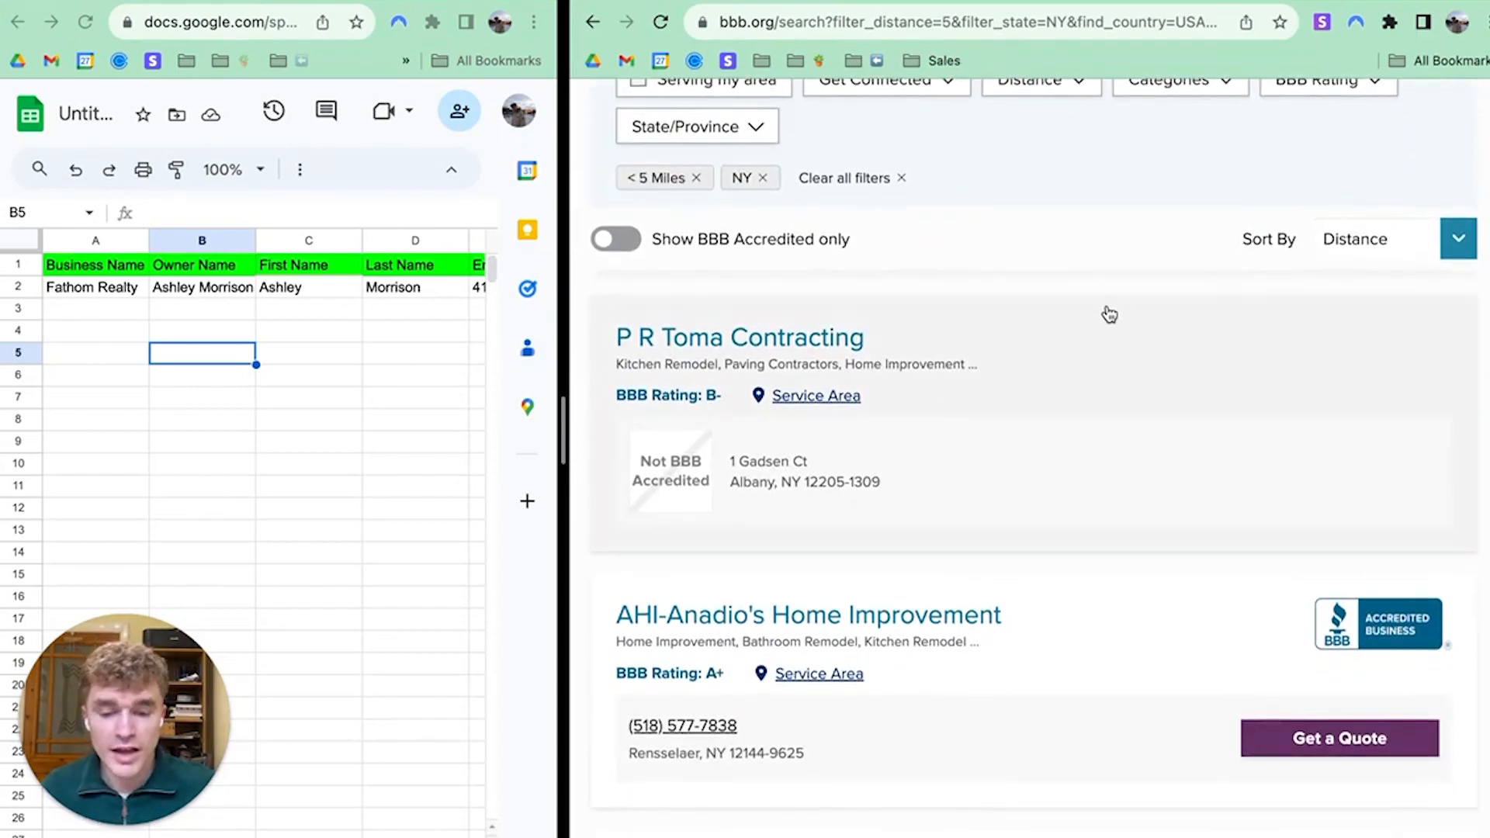
{"action": "scroll", "coordinate": [974, 544], "scroll_direction": "down", "scroll_amount": 20}
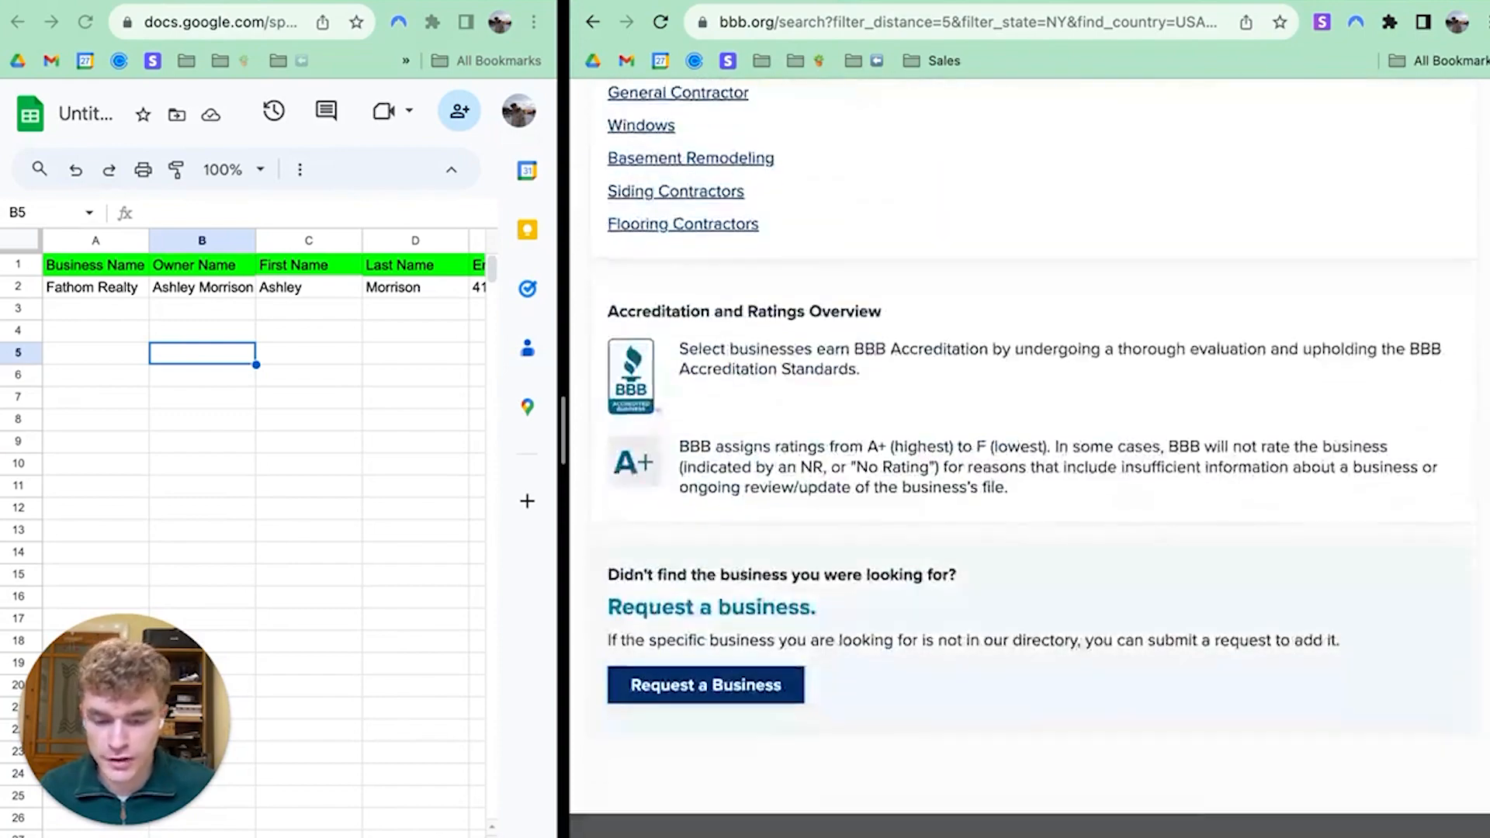
{"action": "scroll", "coordinate": [975, 545], "scroll_direction": "up", "scroll_amount": 15}
{"action": "scroll", "coordinate": [974, 545], "scroll_direction": "down", "scroll_amount": 6}
{"action": "scroll", "coordinate": [935, 240], "scroll_direction": "up", "scroll_amount": 5}
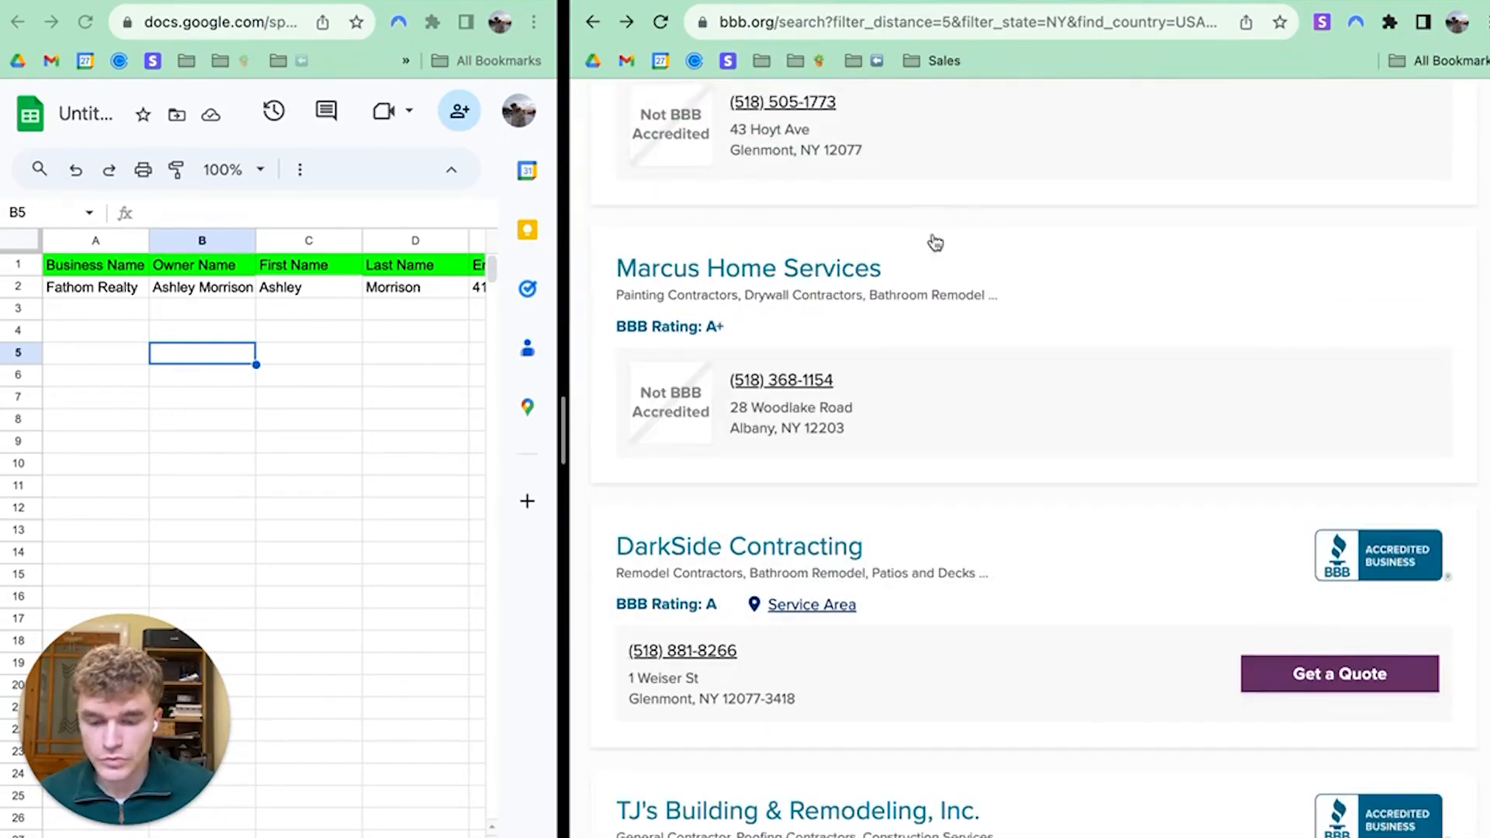
{"action": "scroll", "coordinate": [911, 256], "scroll_direction": "down", "scroll_amount": 4}
{"action": "scroll", "coordinate": [921, 316], "scroll_direction": "up", "scroll_amount": 8}
{"action": "scroll", "coordinate": [1227, 566], "scroll_direction": "up", "scroll_amount": 1}
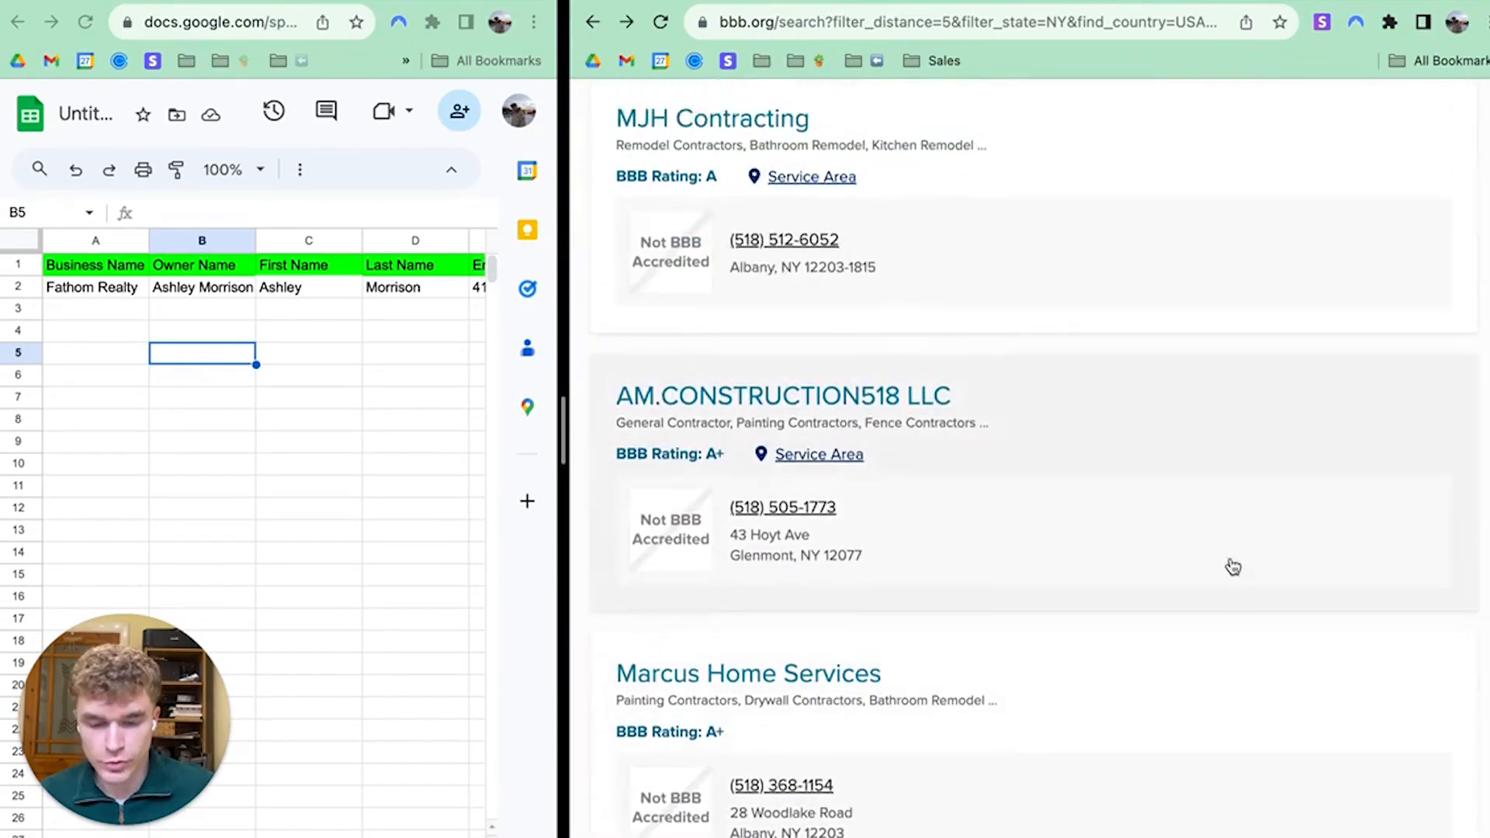
{"action": "scroll", "coordinate": [1360, 642], "scroll_direction": "down", "scroll_amount": 5}
{"action": "scroll", "coordinate": [1191, 482], "scroll_direction": "up", "scroll_amount": 6}
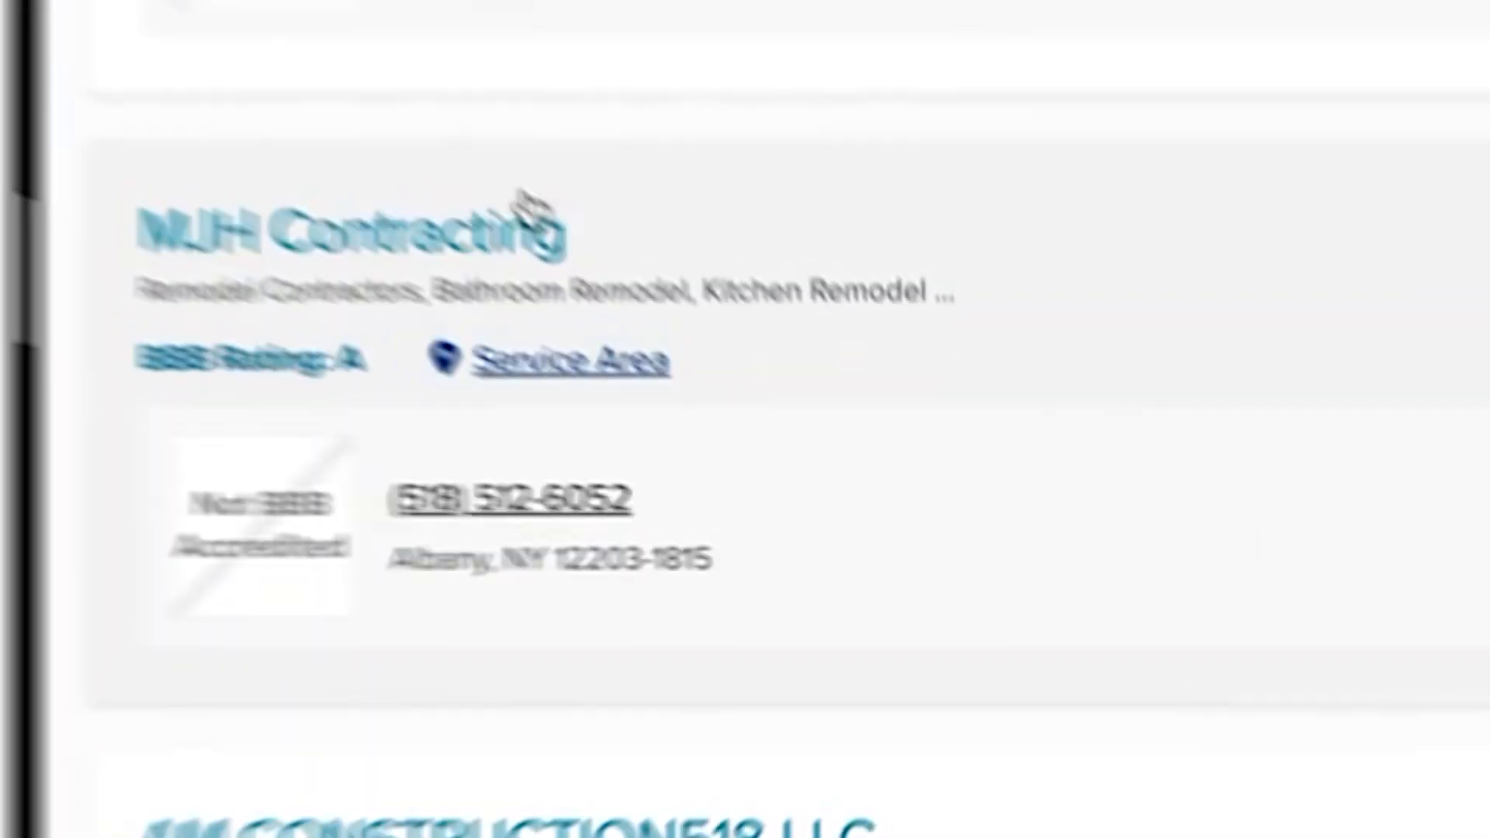
{"action": "left_click", "coordinate": [528, 203]}
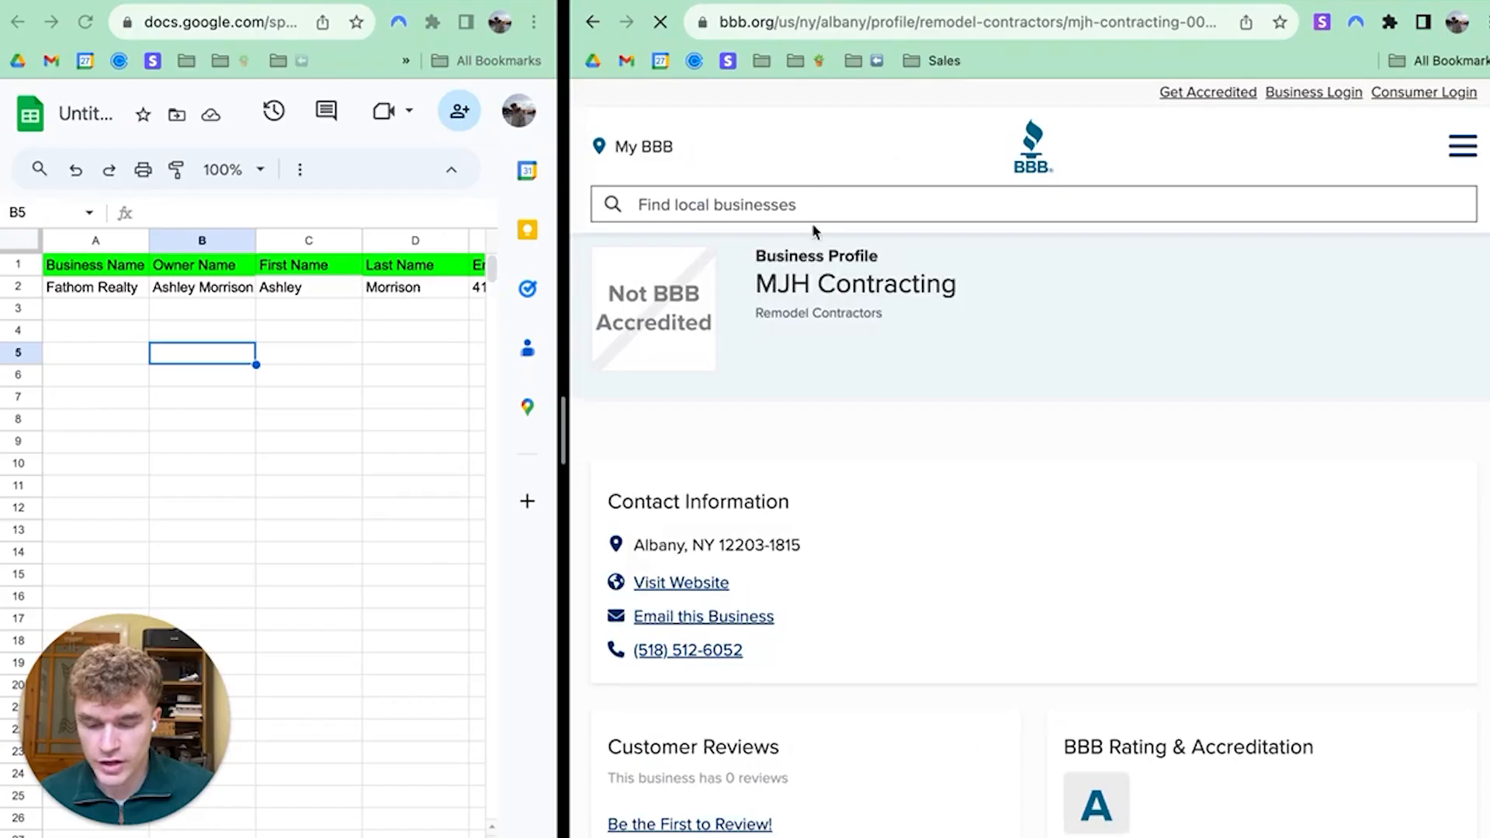
Open MJH Contracting's website from its BBB profile, then open a blank tab
{"action": "scroll", "coordinate": [791, 449], "scroll_direction": "down", "scroll_amount": 2}
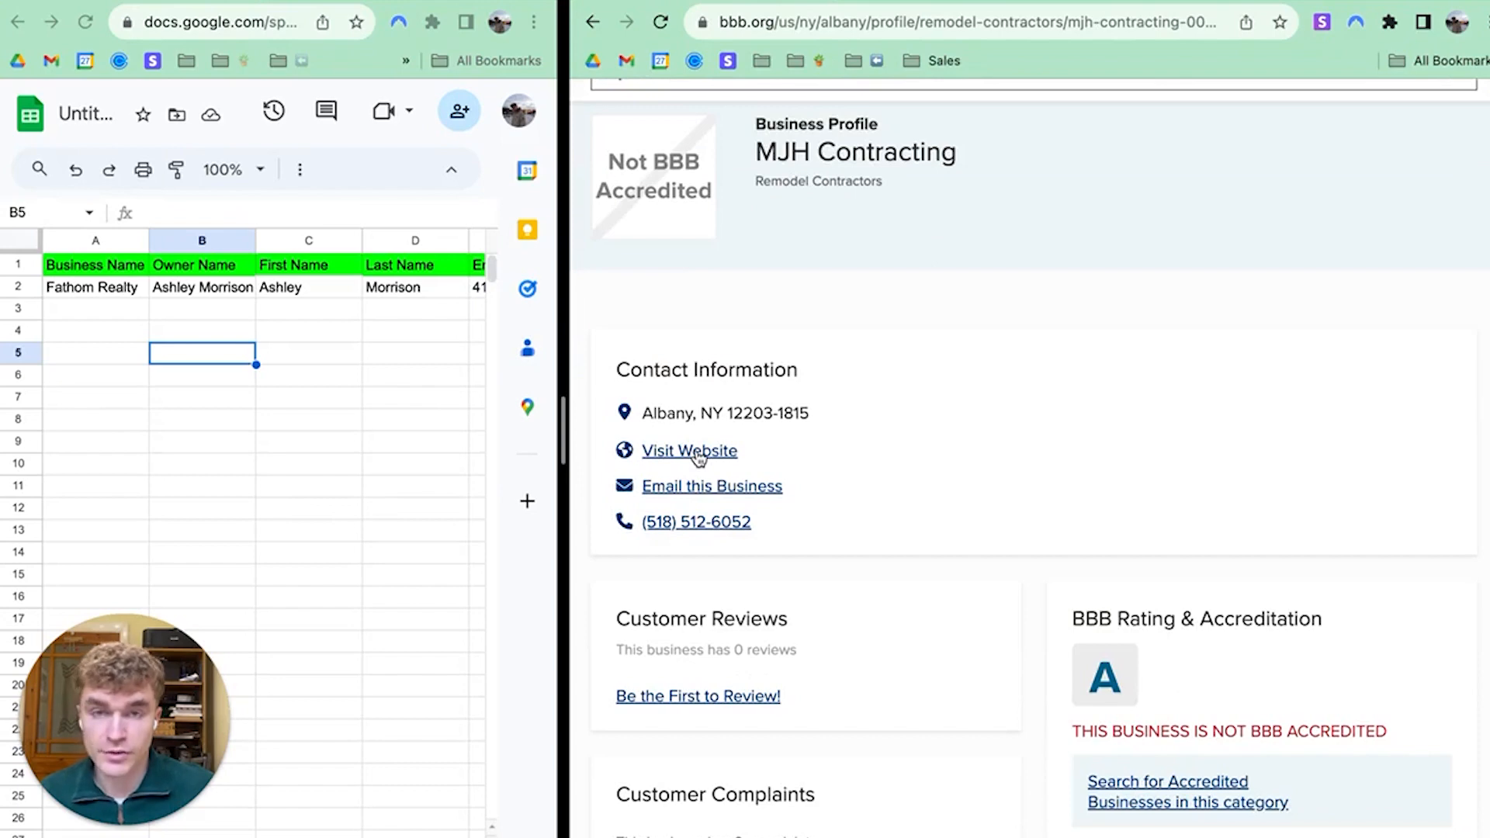
{"action": "left_click", "coordinate": [697, 452]}
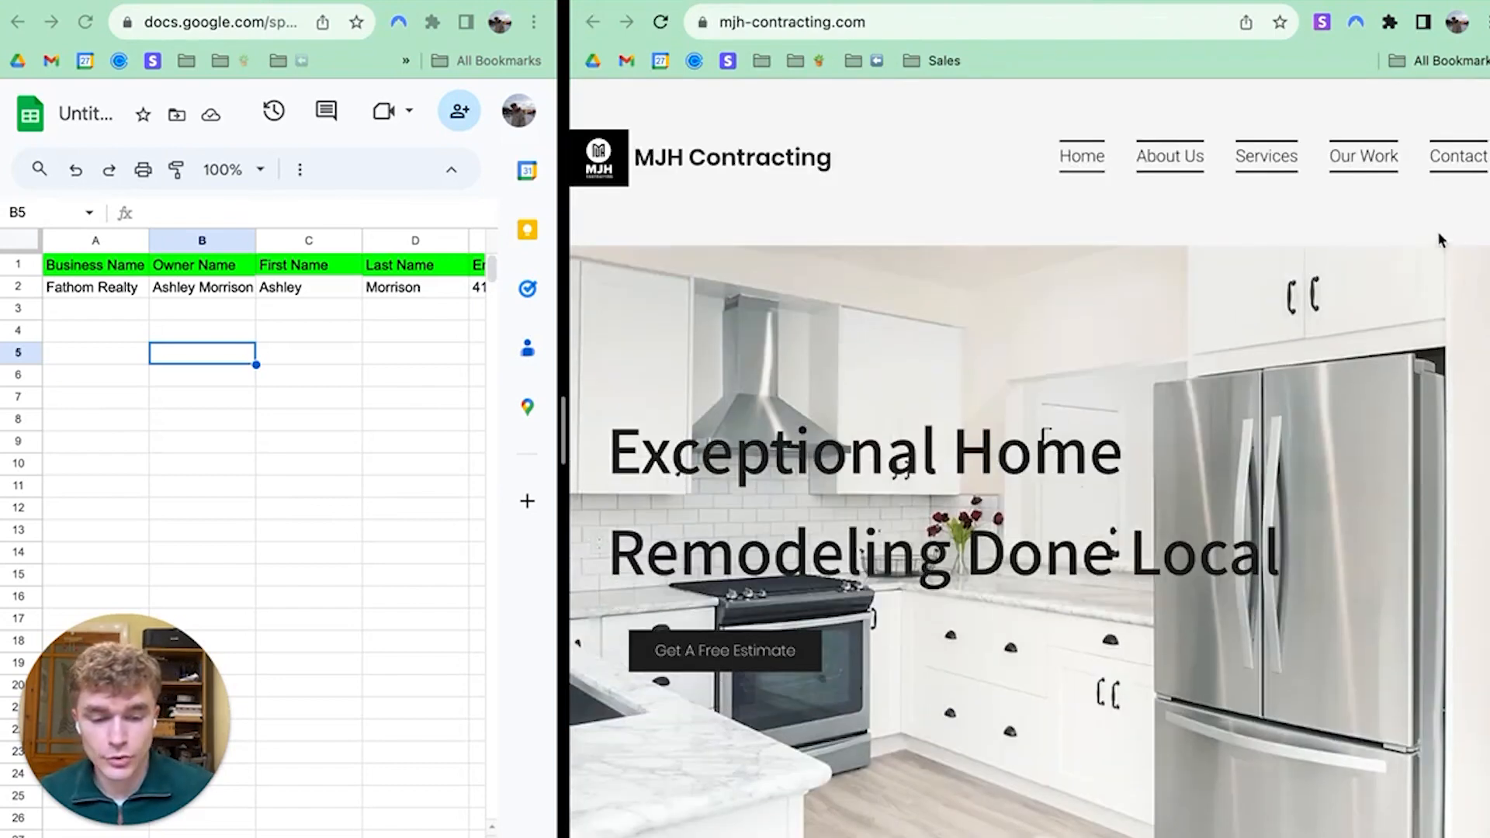
{"action": "scroll", "coordinate": [1384, 368], "scroll_direction": "down", "scroll_amount": 10}
{"action": "scroll", "coordinate": [1349, 487], "scroll_direction": "up", "scroll_amount": 10}
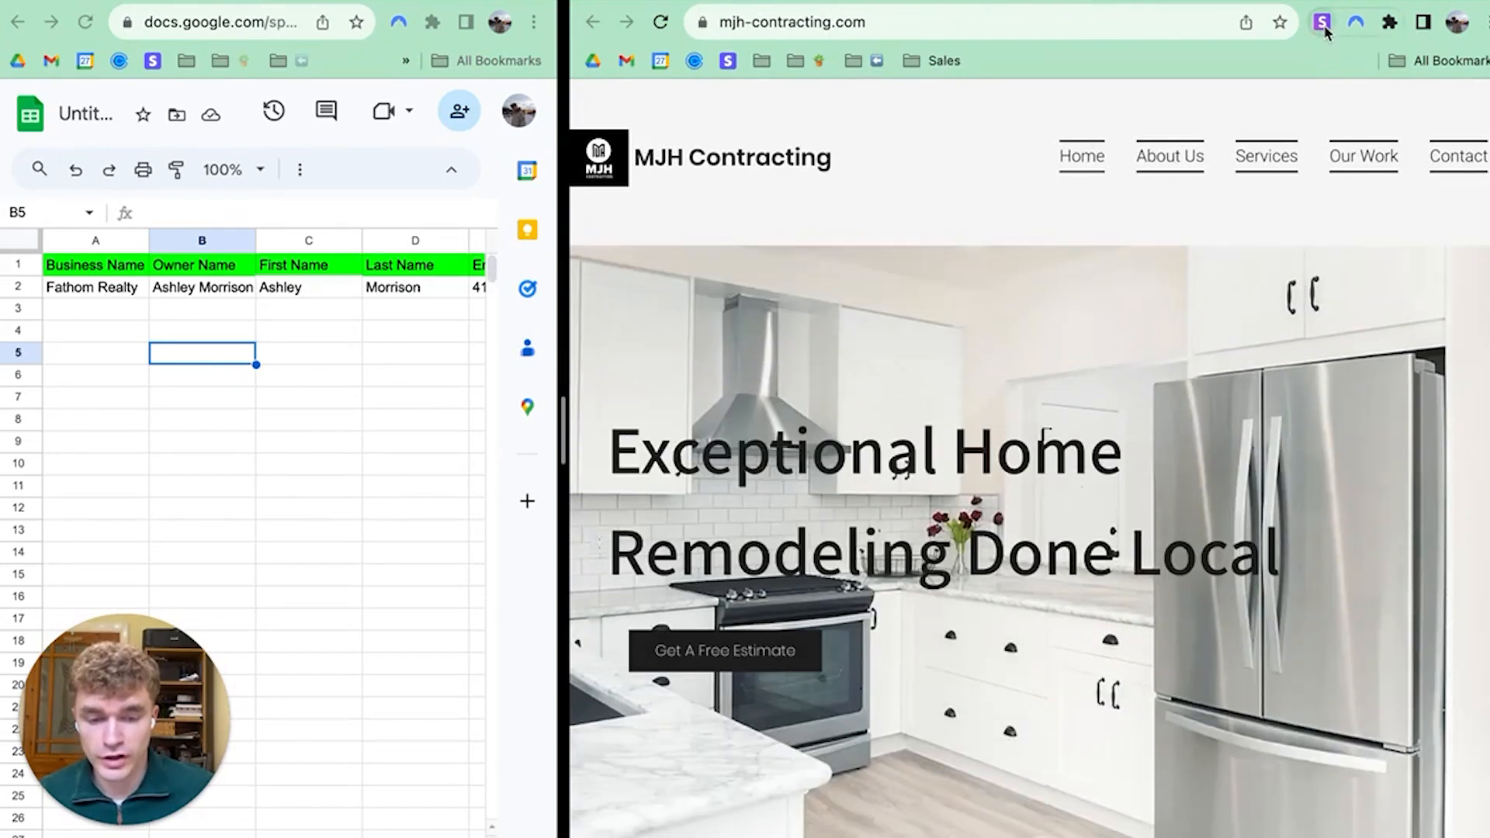
{"action": "key", "text": "super+t"}
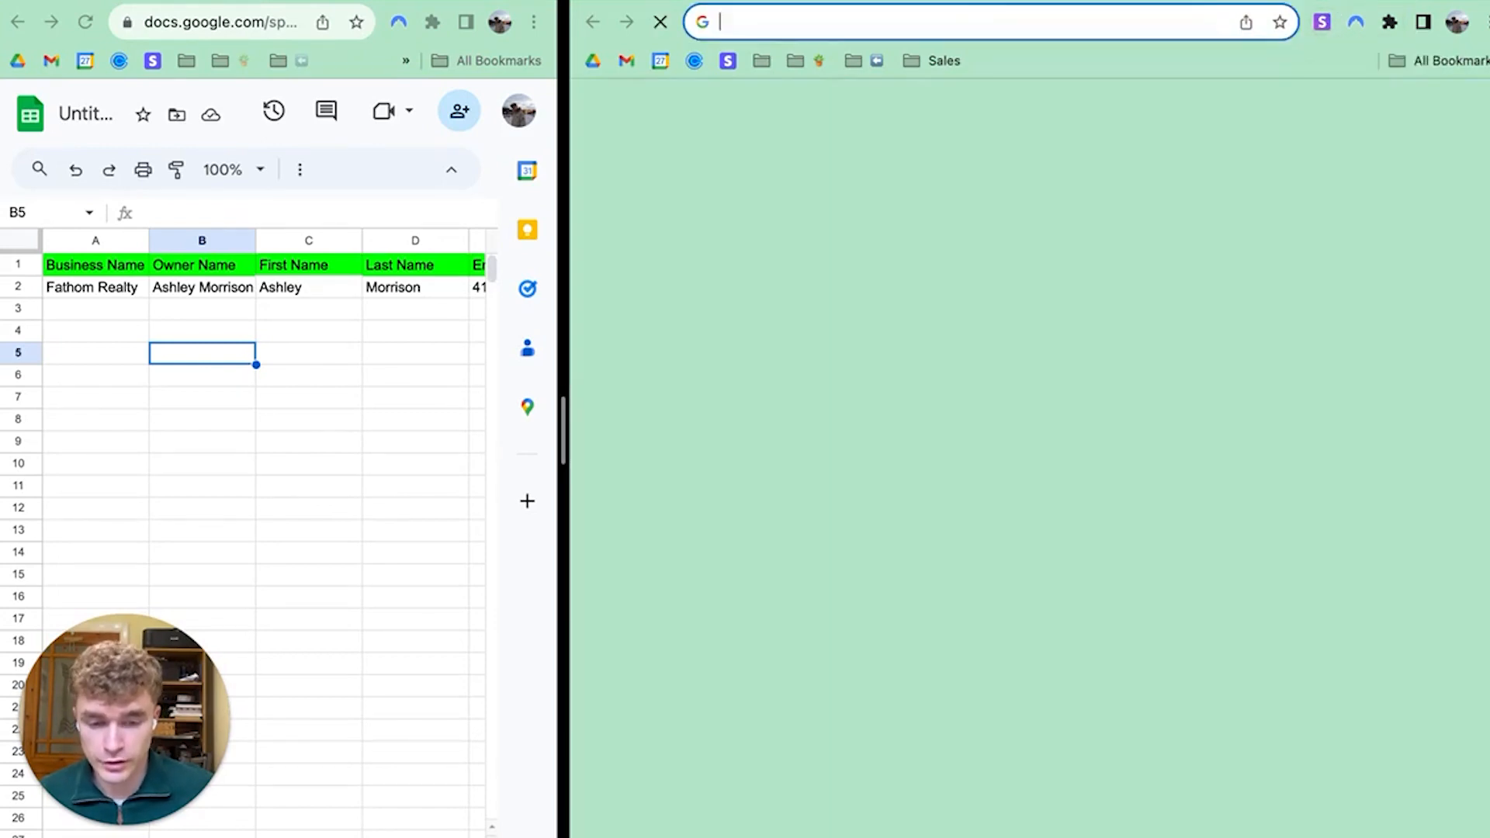
Search for snov.io and browse the Snov.io homepage's Email Finder and sales tool cards
{"action": "type", "text": "snov.io"}
{"action": "key", "text": "Return"}
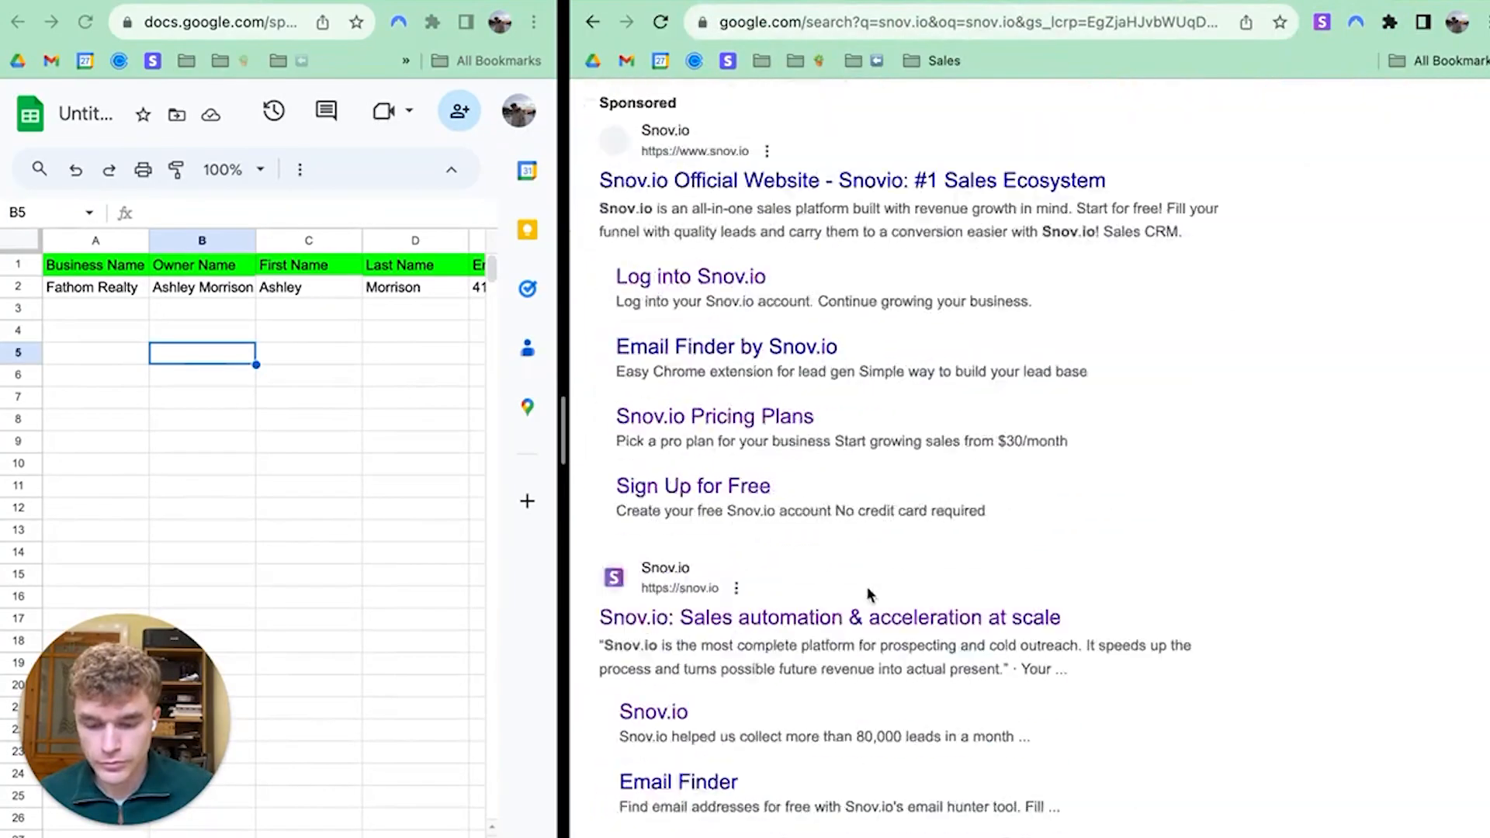
{"action": "scroll", "coordinate": [868, 586], "scroll_direction": "down", "scroll_amount": 3}
{"action": "left_click", "coordinate": [882, 444]}
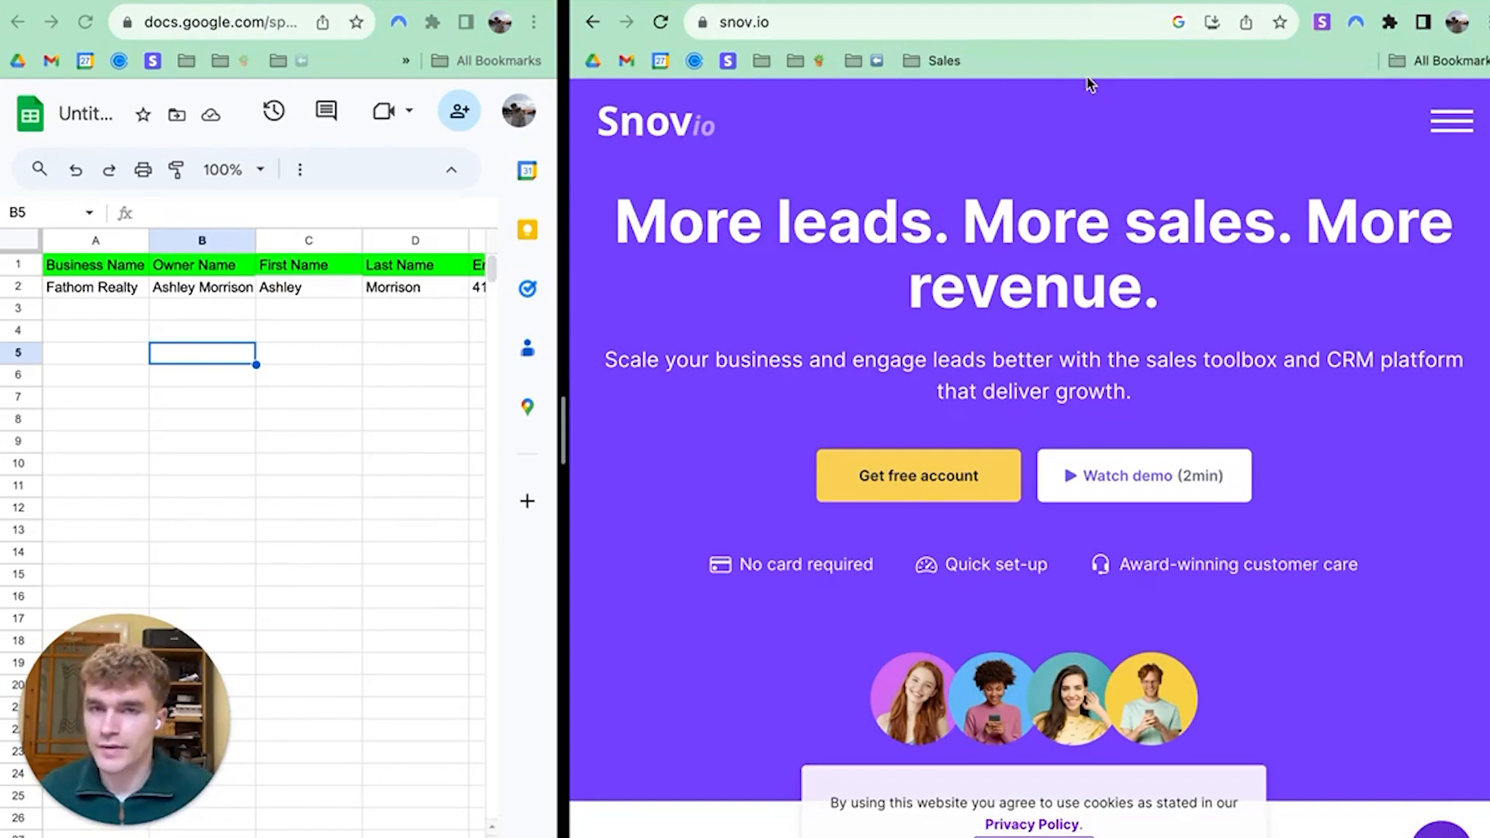
{"action": "scroll", "coordinate": [1086, 395], "scroll_direction": "down", "scroll_amount": 15}
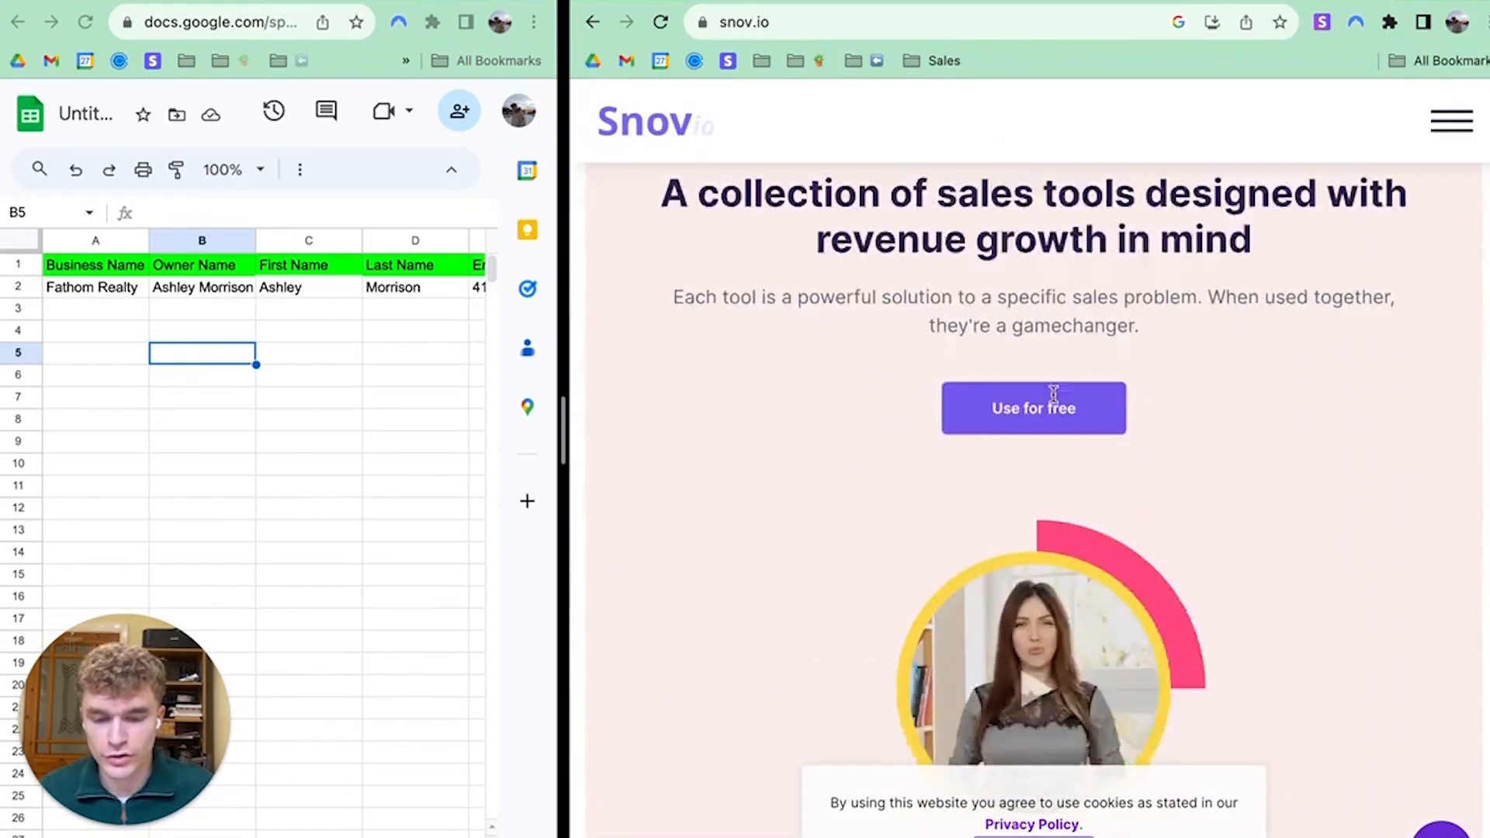
{"action": "scroll", "coordinate": [1051, 400], "scroll_direction": "up", "scroll_amount": 3}
{"action": "scroll", "coordinate": [1047, 399], "scroll_direction": "down", "scroll_amount": 3}
{"action": "scroll", "coordinate": [1064, 383], "scroll_direction": "up", "scroll_amount": 3}
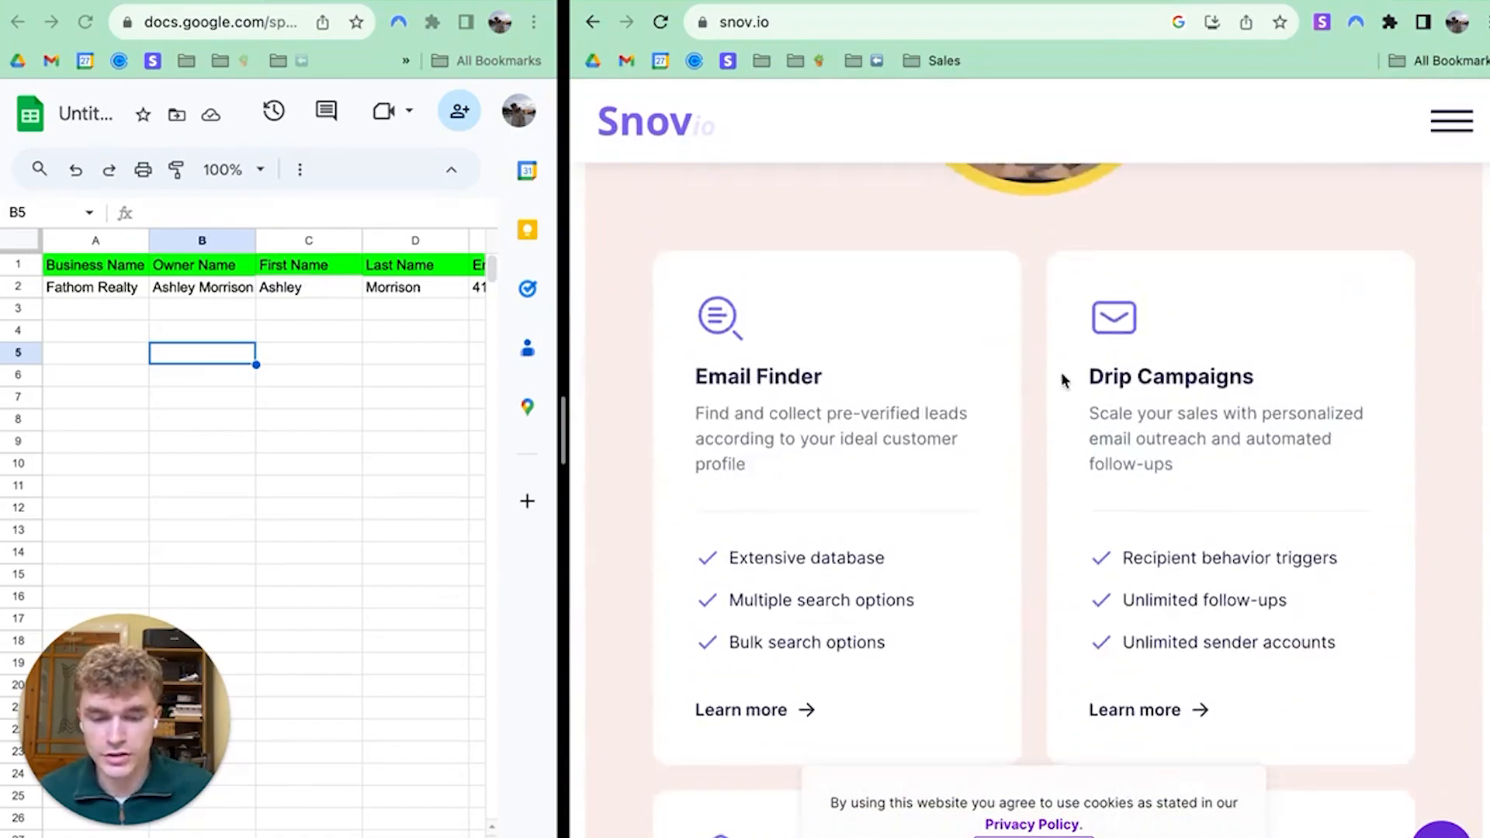
{"action": "scroll", "coordinate": [1102, 400], "scroll_direction": "down", "scroll_amount": 5}
{"action": "scroll", "coordinate": [1144, 411], "scroll_direction": "up", "scroll_amount": 7}
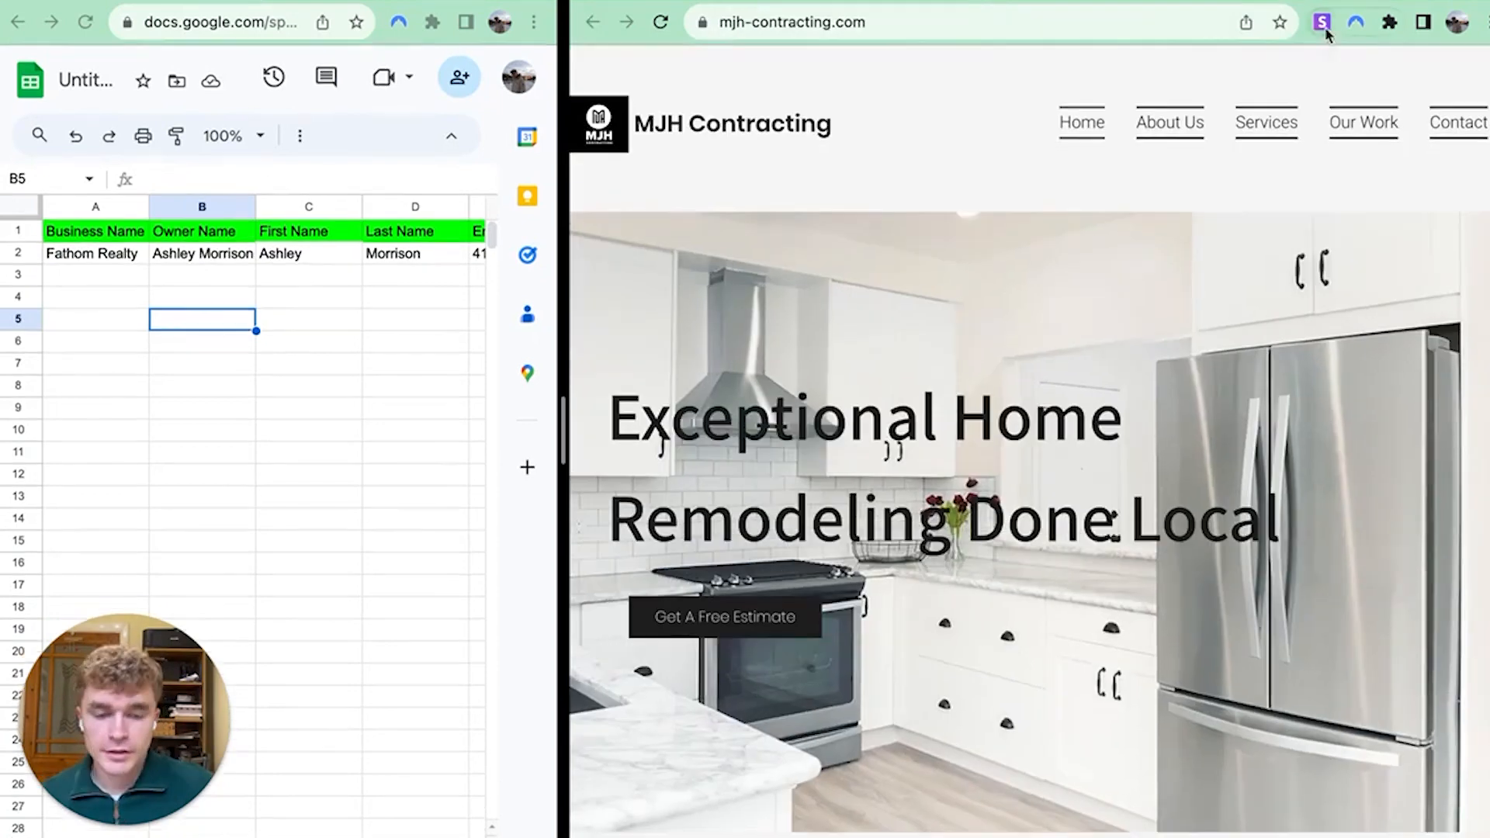
Check mjh-contracting.com with the Snov.io extension, finding no emails, and go to Contact
{"action": "left_click", "coordinate": [1324, 24]}
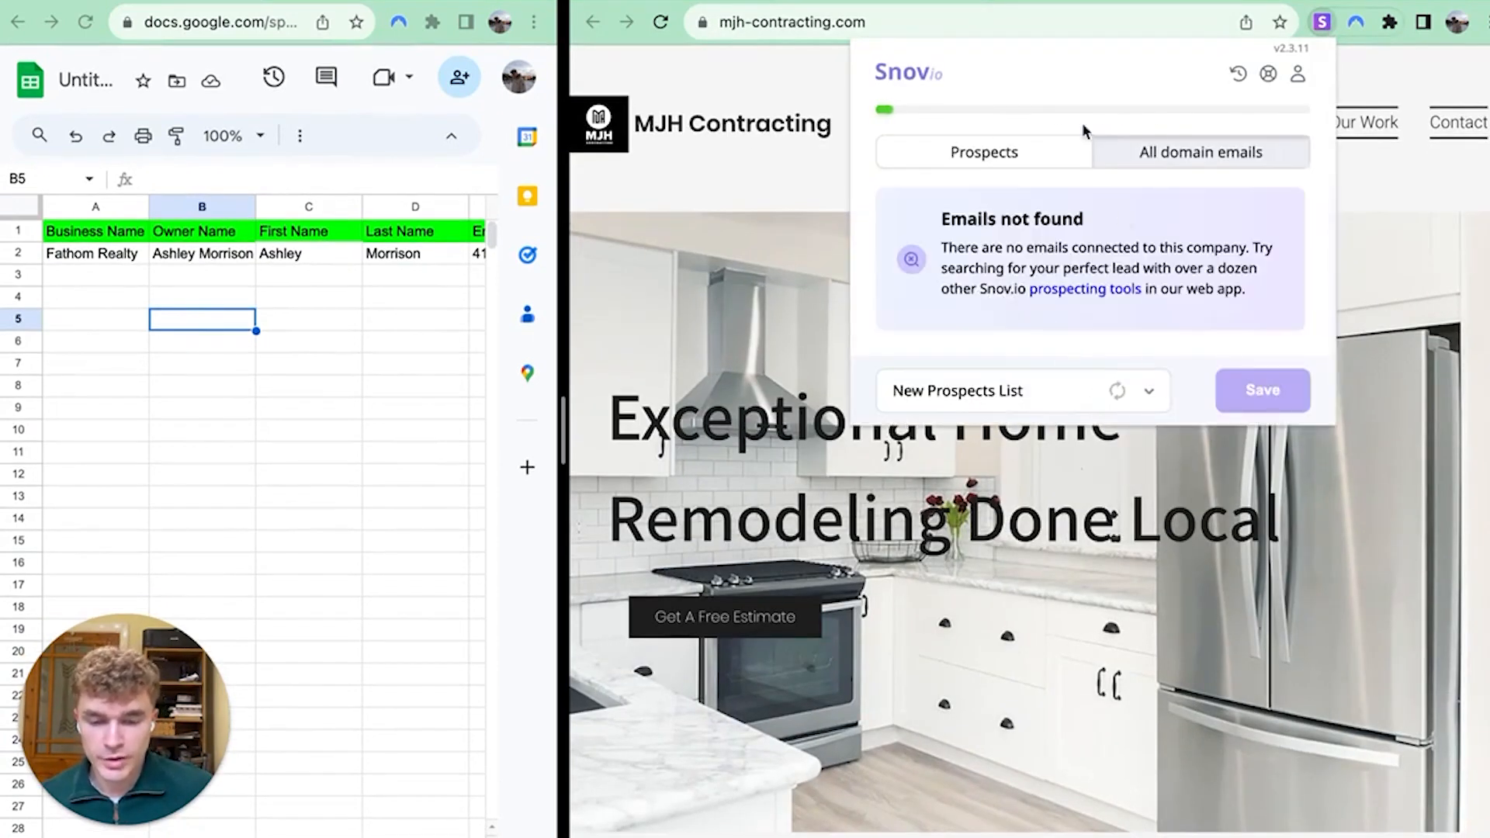
{"action": "left_click", "coordinate": [799, 161]}
{"action": "left_click", "coordinate": [1458, 134]}
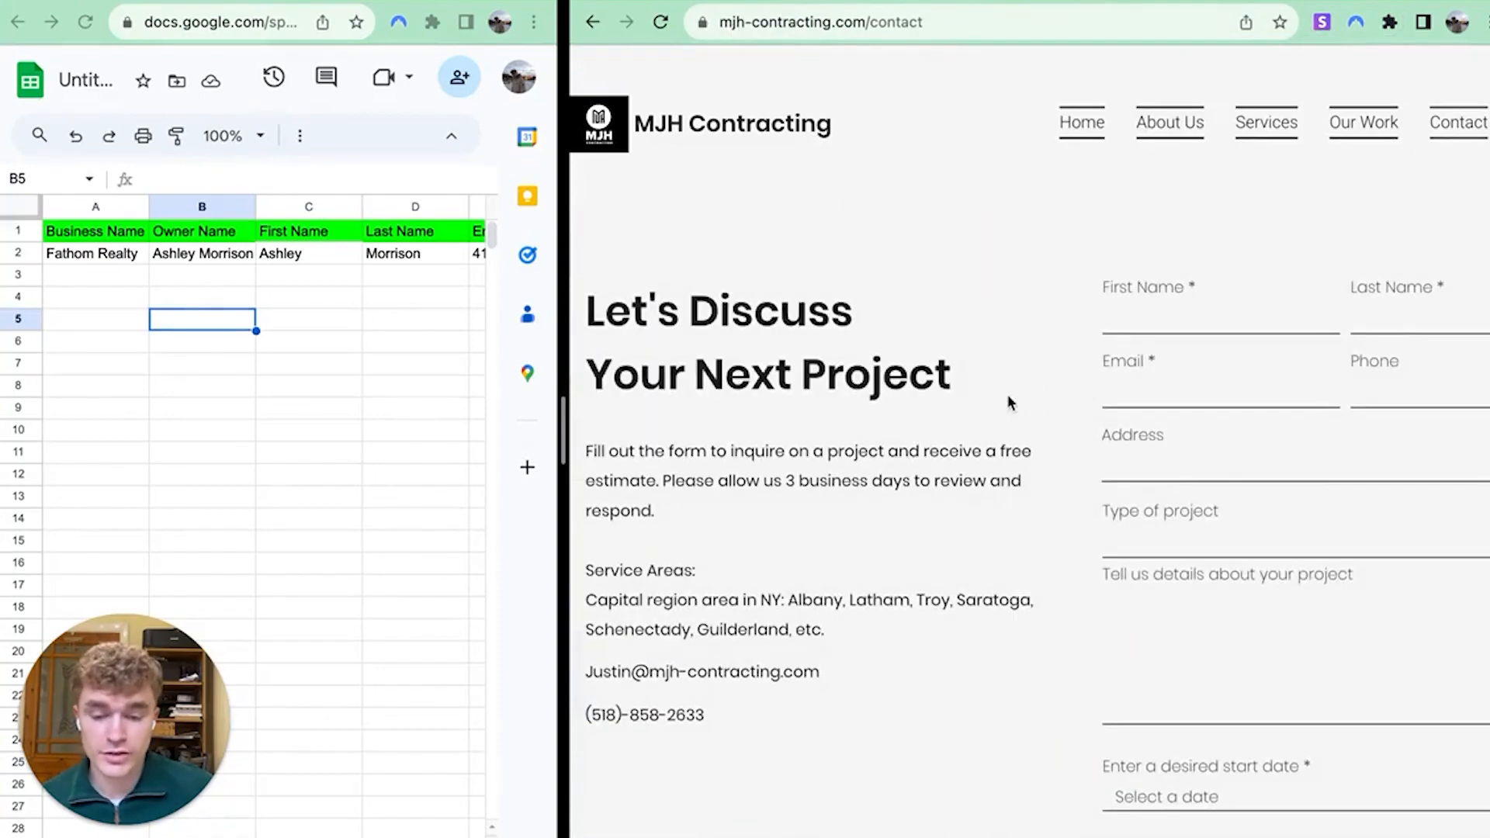
{"action": "scroll", "coordinate": [1008, 399], "scroll_direction": "down", "scroll_amount": 2}
Highlight the full contact email address on MJH Contracting's Contact page
{"action": "left_click_drag", "start_coordinate": [820, 551], "coordinate": [613, 575]}
{"action": "left_click", "coordinate": [896, 593]}
{"action": "left_click_drag", "start_coordinate": [820, 554], "coordinate": [584, 557]}
{"action": "left_click", "coordinate": [867, 534]}
{"action": "scroll", "coordinate": [966, 453], "scroll_direction": "down", "scroll_amount": 7}
{"action": "scroll", "coordinate": [1024, 402], "scroll_direction": "up", "scroll_amount": 6}
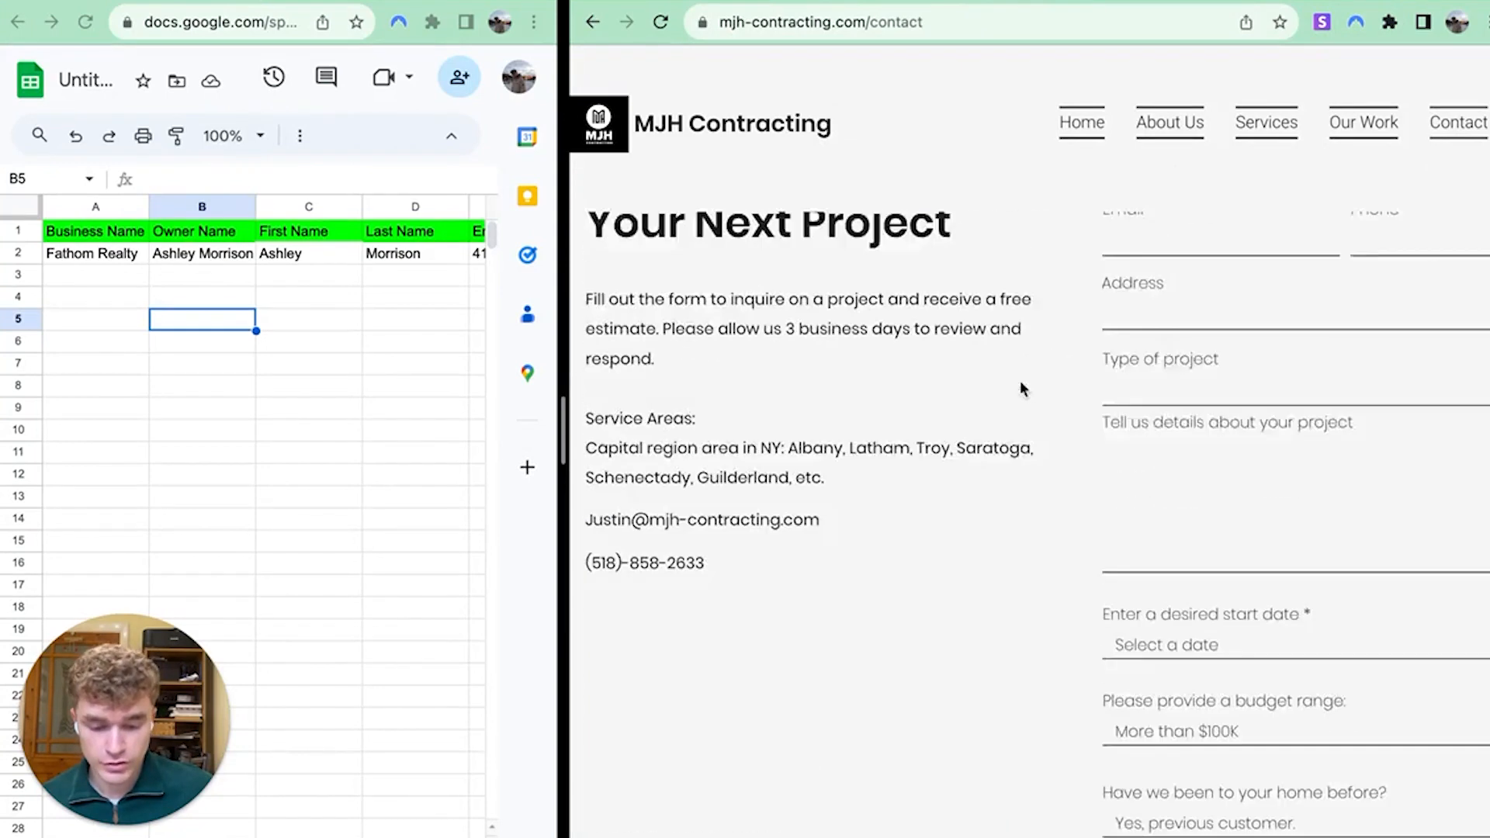
{"action": "scroll", "coordinate": [1021, 388], "scroll_direction": "up", "scroll_amount": 2}
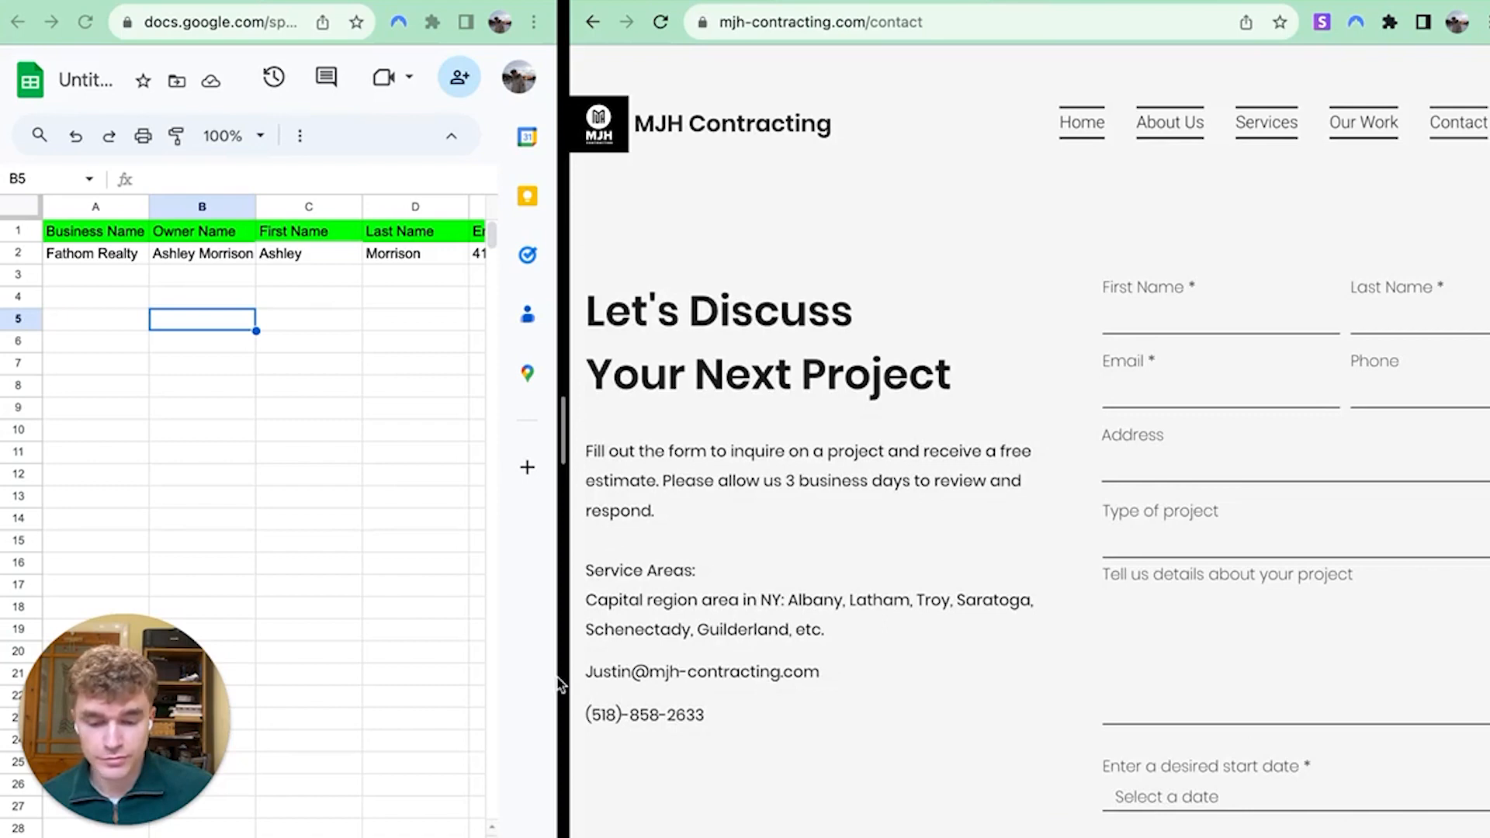
{"action": "left_click_drag", "start_coordinate": [877, 677], "coordinate": [588, 680]}
{"action": "key", "text": "super+c"}
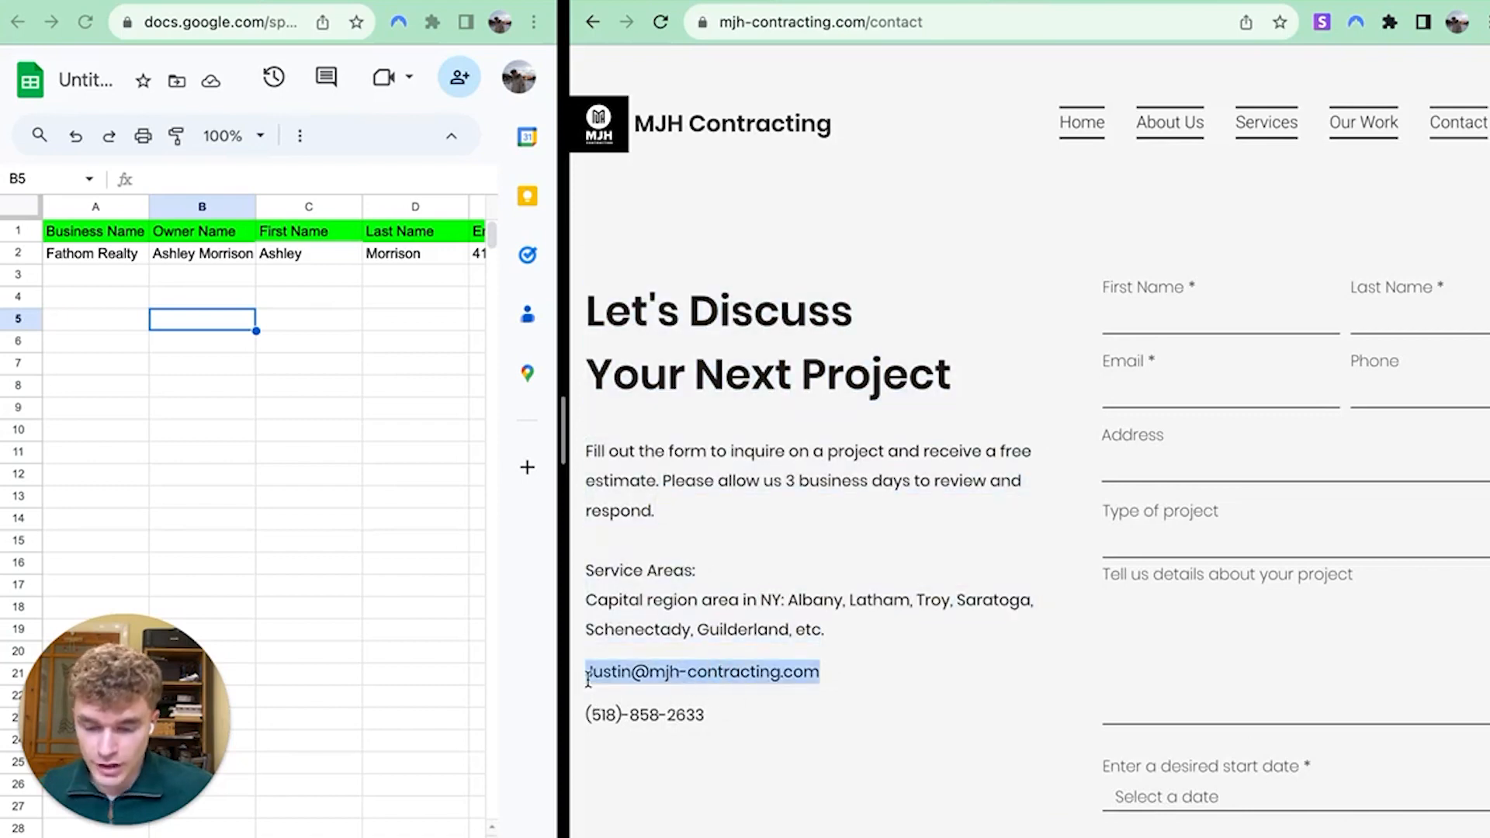
Paste MJH Contracting's contact email into E3 and check the site's full web address
{"action": "scroll", "coordinate": [404, 429], "scroll_direction": "right", "scroll_amount": 4}
{"action": "left_click", "coordinate": [120, 278]}
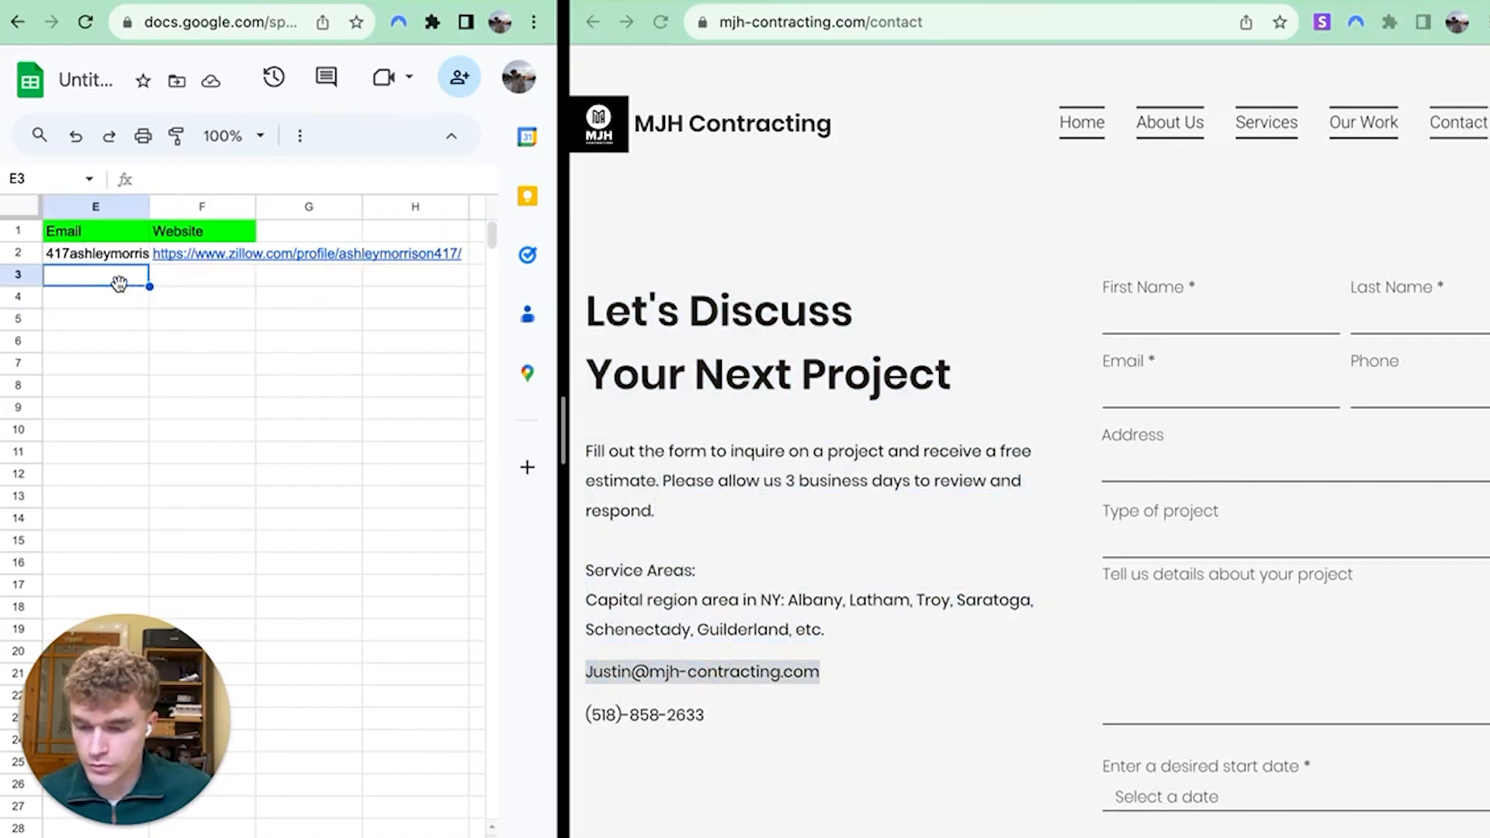
{"action": "key", "text": "super+v"}
{"action": "left_click", "coordinate": [184, 314]}
{"action": "scroll", "coordinate": [305, 293], "scroll_direction": "left", "scroll_amount": 4}
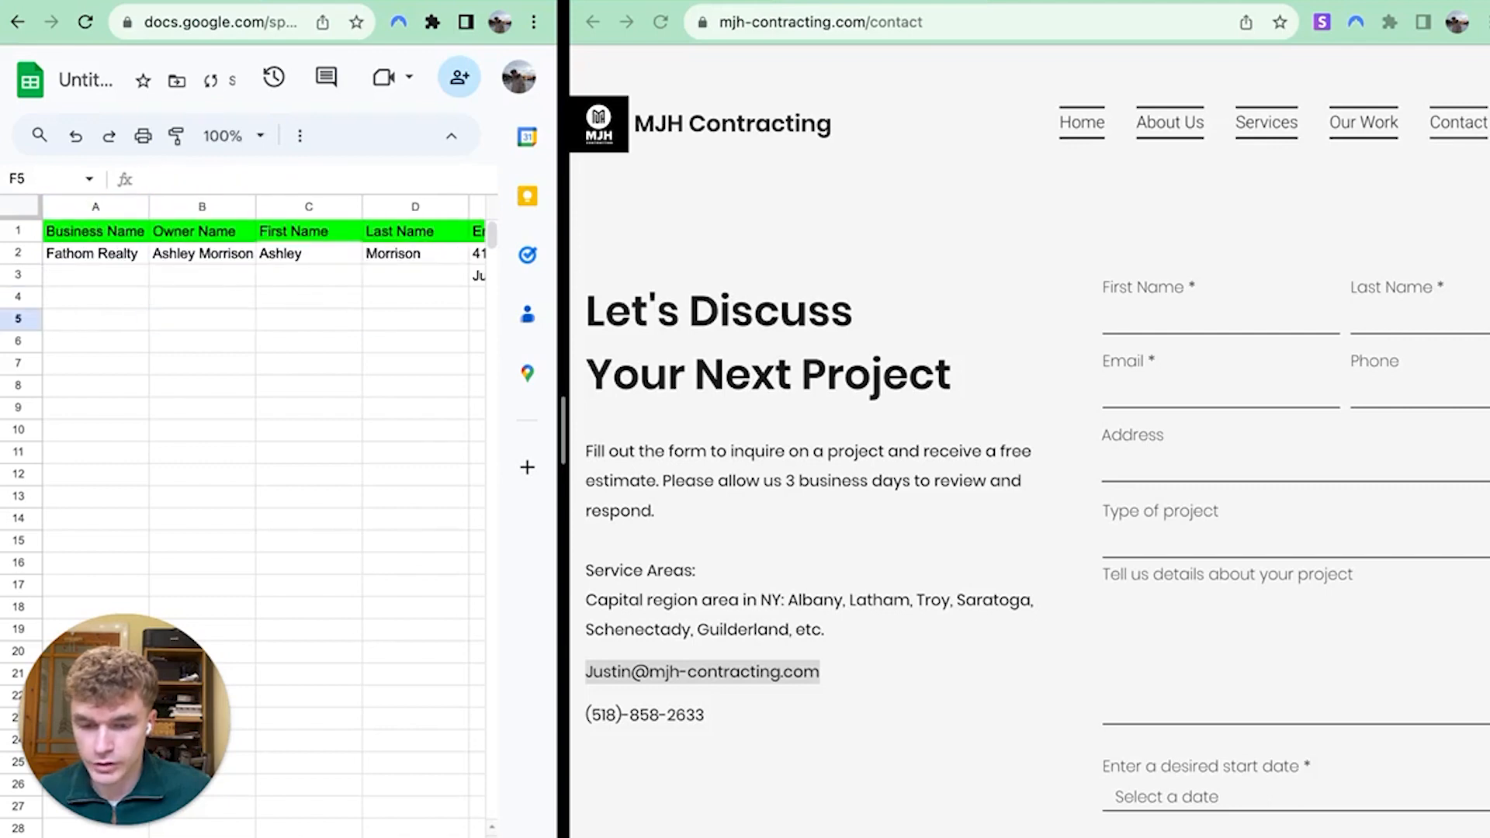
{"action": "left_click", "coordinate": [938, 22]}
{"action": "left_click", "coordinate": [861, 22]}
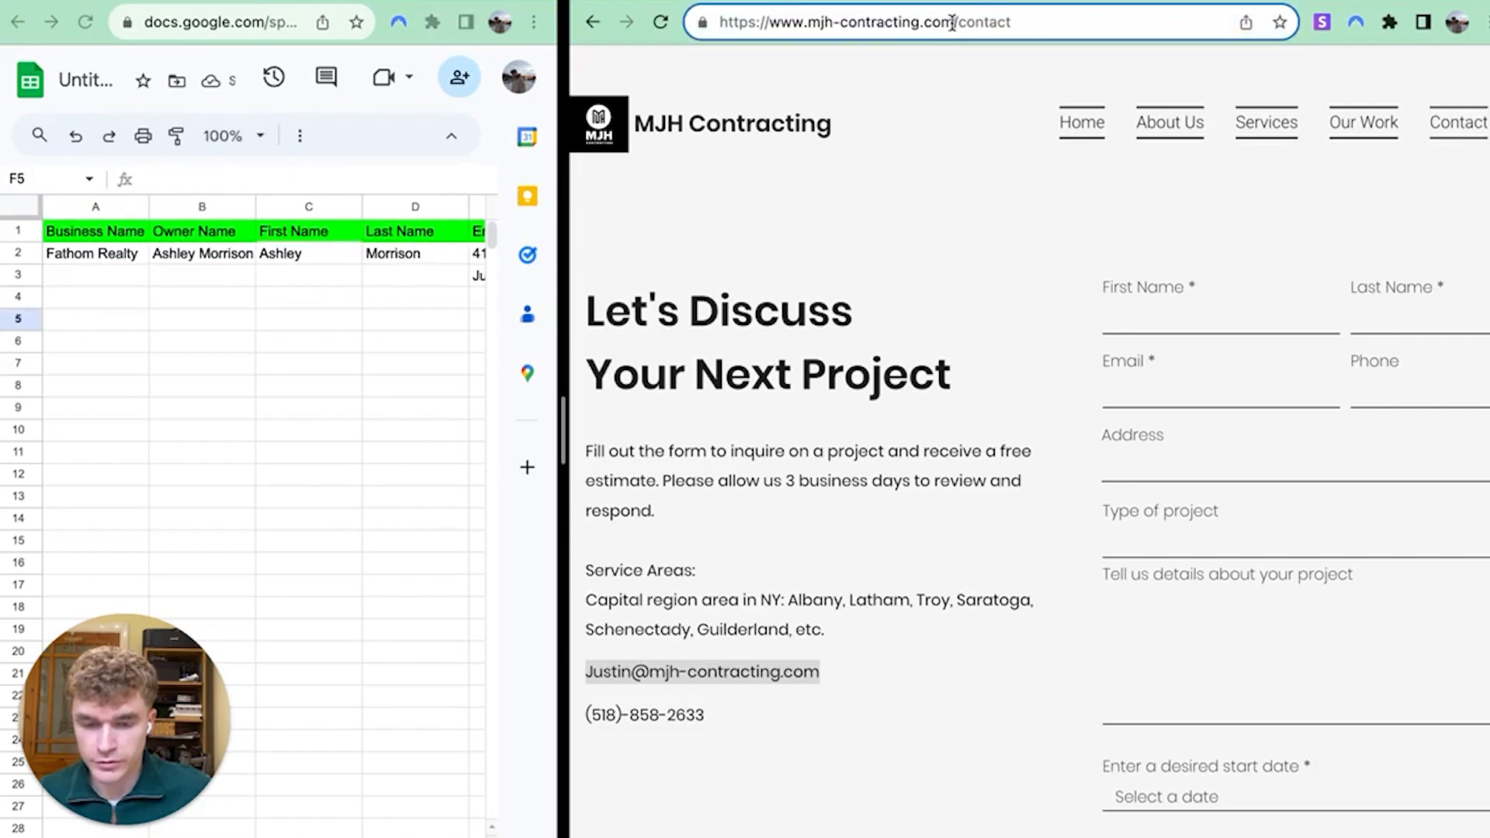
Enter the owner's first name in cell B3
{"action": "double_click", "coordinate": [231, 278]}
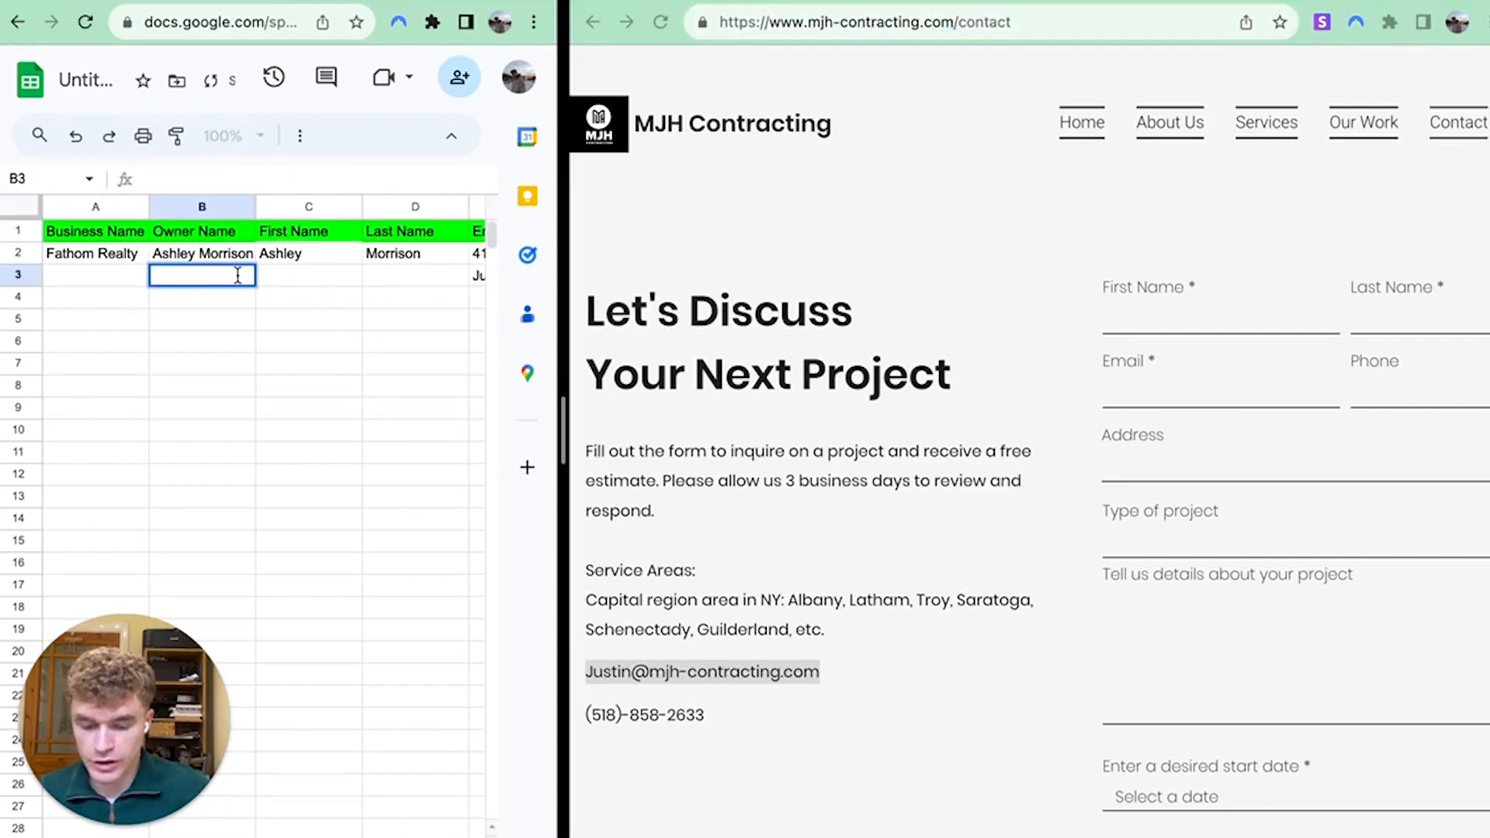
{"action": "type", "text": "Justin"}
{"action": "key", "text": "Return"}
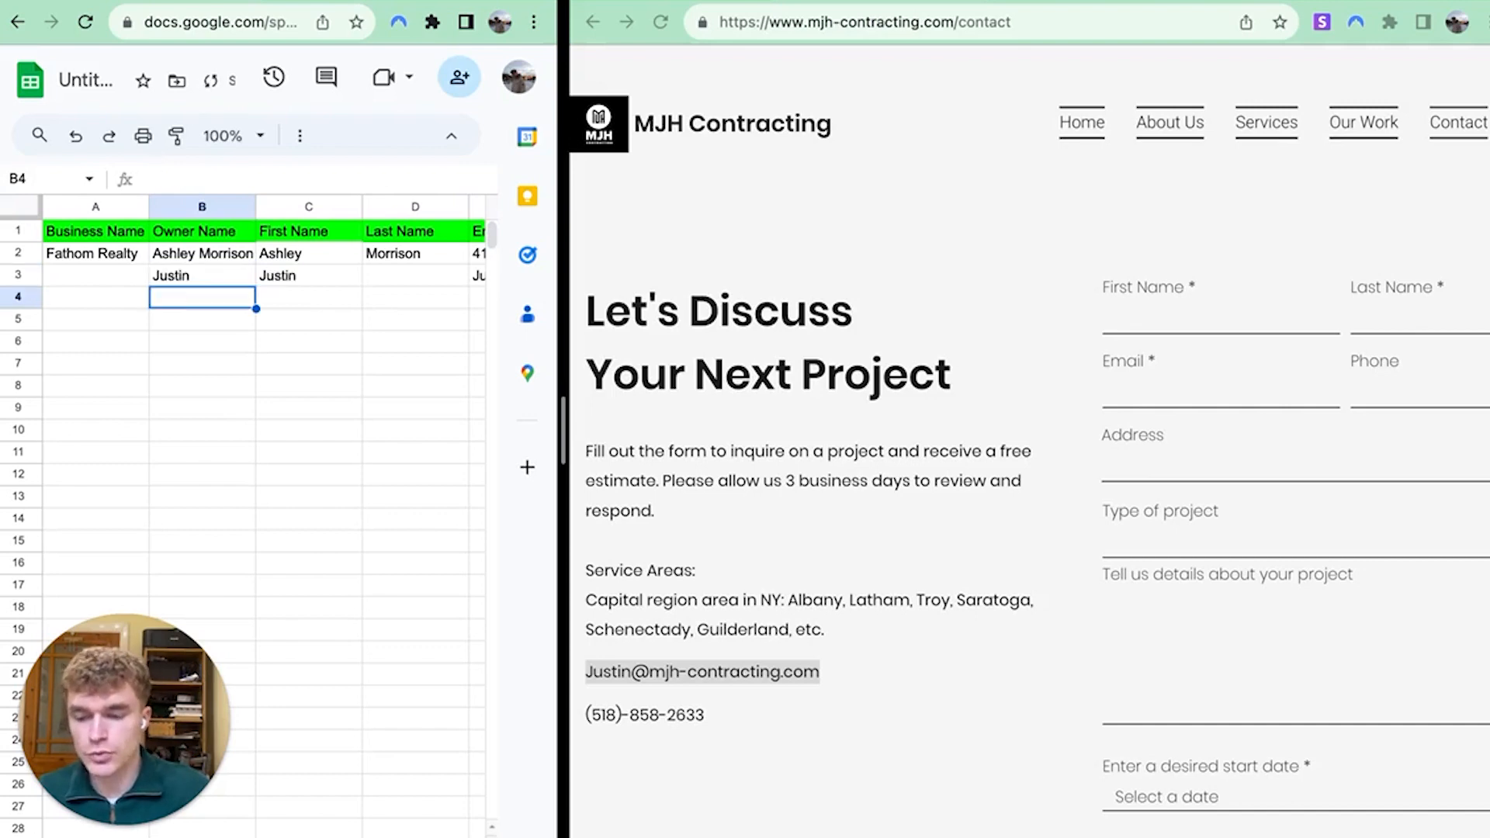
{"action": "left_click", "coordinate": [960, 230]}
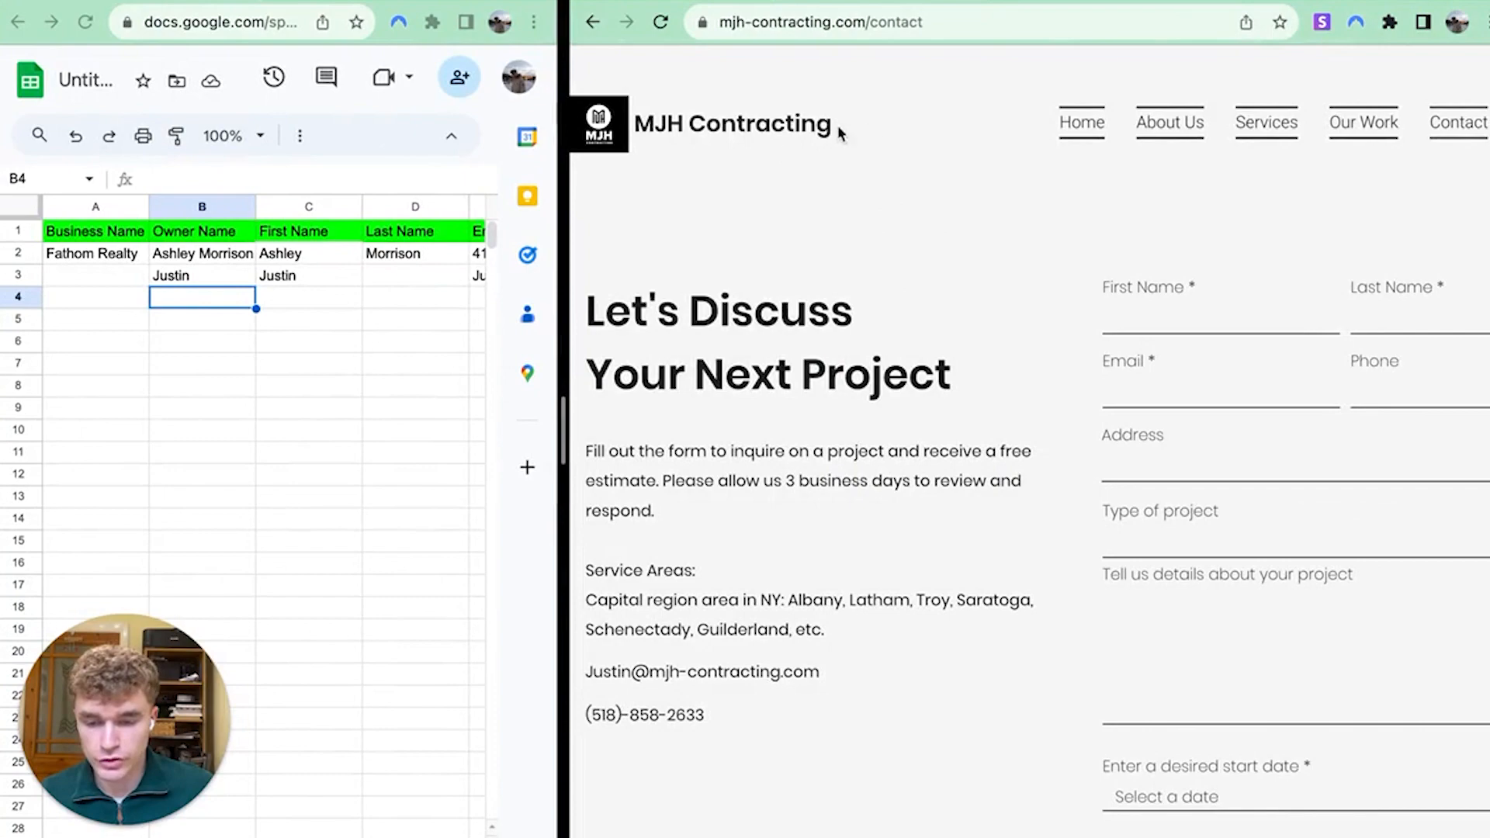
Search Google for 'MJH Contracting' together with the owner's first name
{"action": "left_click_drag", "start_coordinate": [838, 132], "coordinate": [635, 128]}
{"action": "key", "text": "super+c"}
{"action": "key", "text": "super+t"}
{"action": "key", "text": "super+v"}
{"action": "type", "text": "justin"}
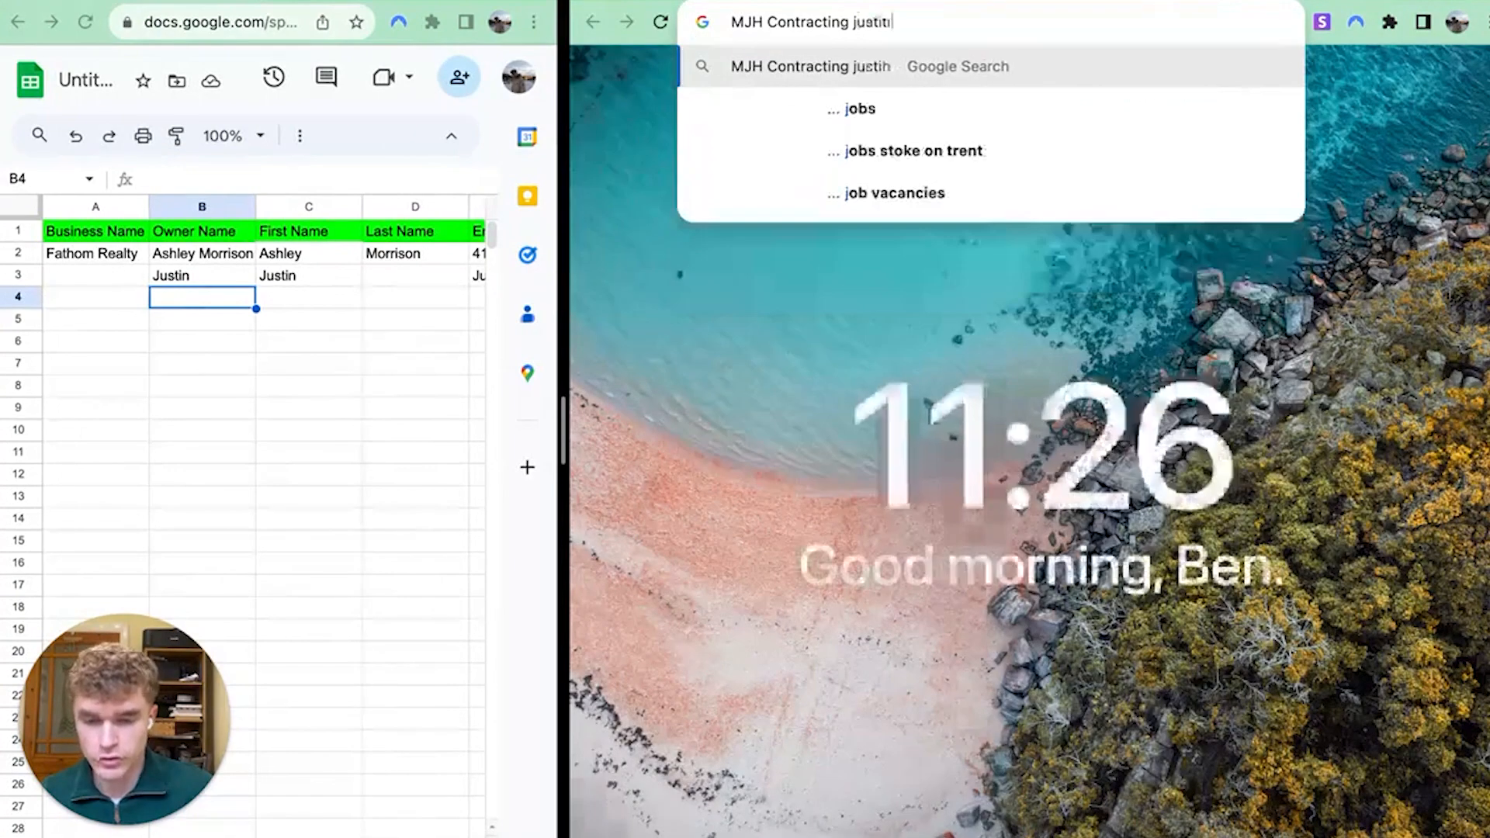
{"action": "key", "text": "Return"}
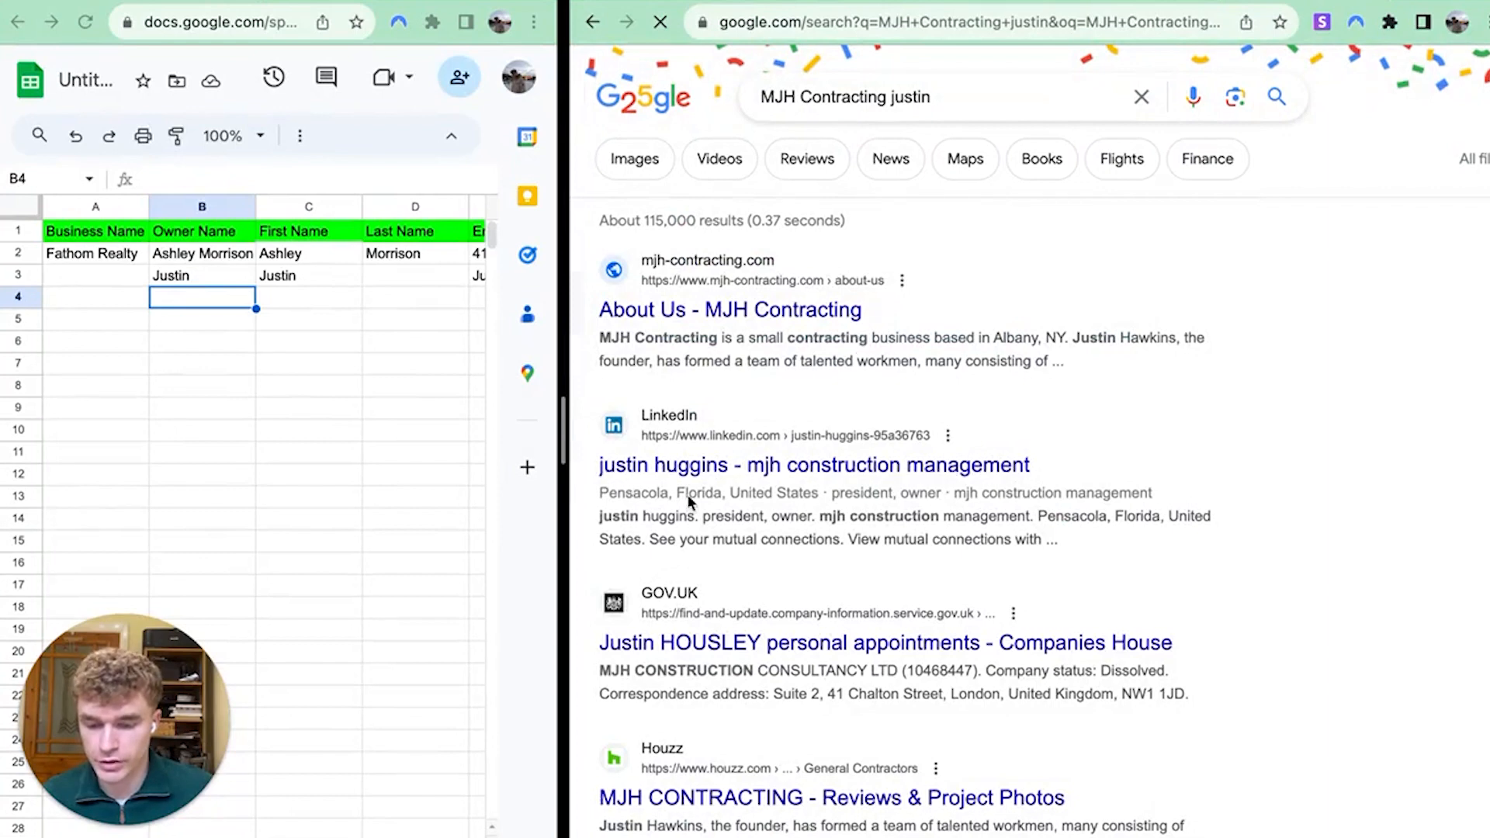
Add 'albany' to the owner search and run it again
{"action": "left_click_drag", "start_coordinate": [669, 494], "coordinate": [727, 494]}
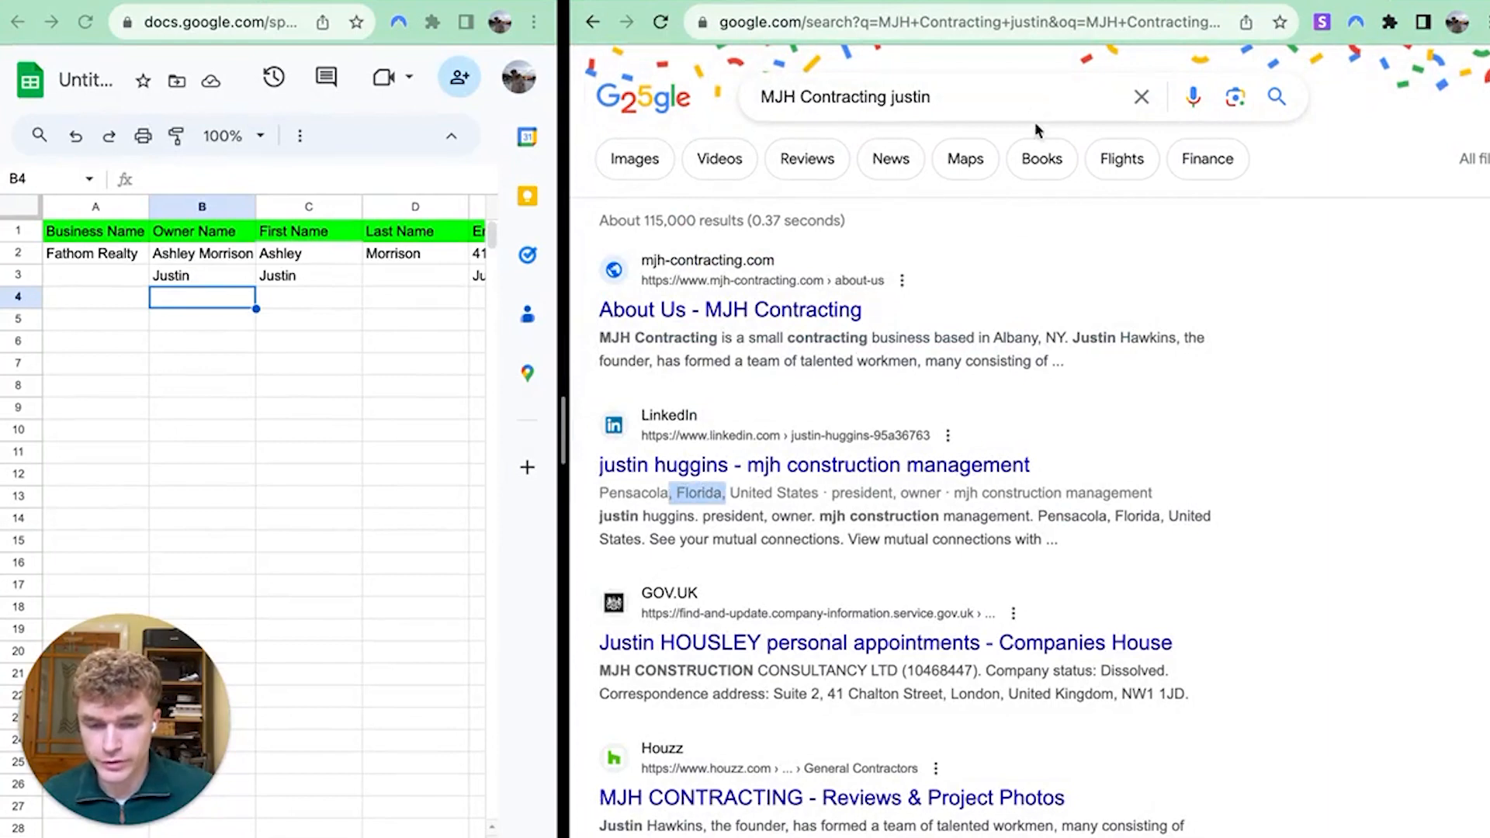
{"action": "left_click", "coordinate": [799, 1]}
{"action": "scroll", "coordinate": [978, 389], "scroll_direction": "down", "scroll_amount": 6}
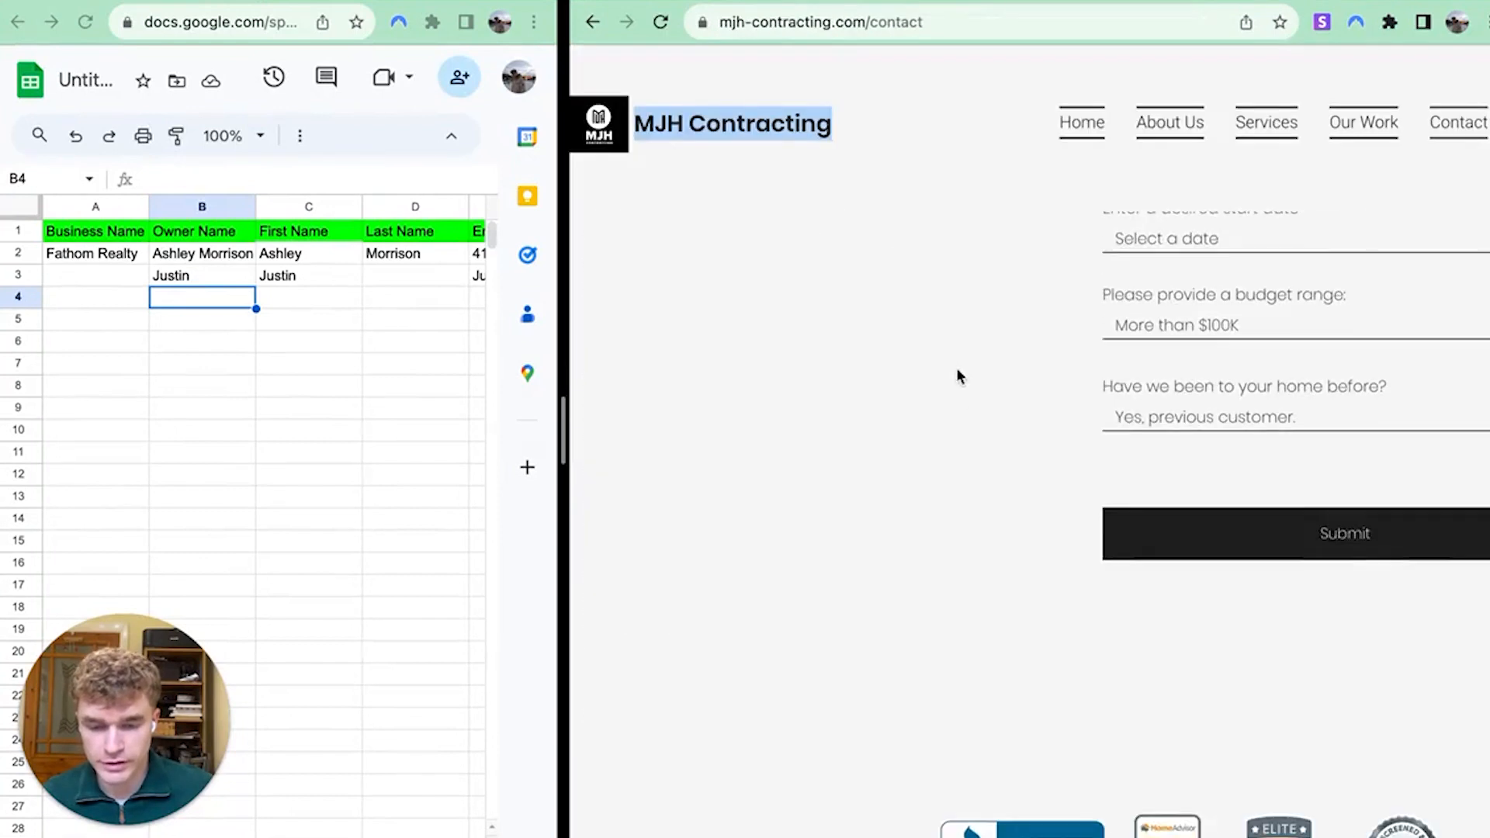
{"action": "scroll", "coordinate": [959, 378], "scroll_direction": "up", "scroll_amount": 4}
{"action": "left_click", "coordinate": [1171, 2]}
{"action": "left_click", "coordinate": [985, 102]}
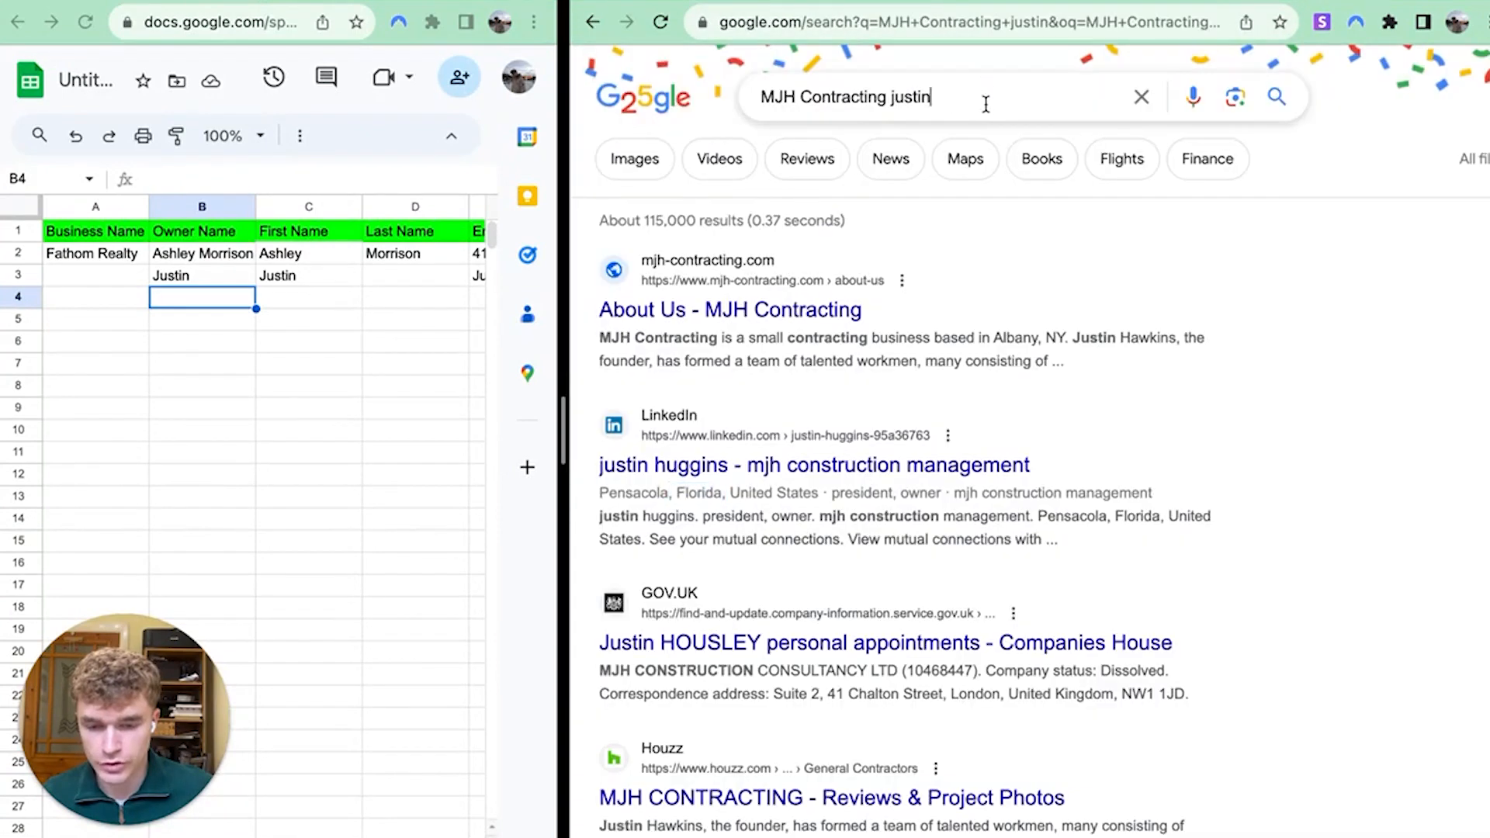
{"action": "type", "text": "albany"}
{"action": "key", "text": "Return"}
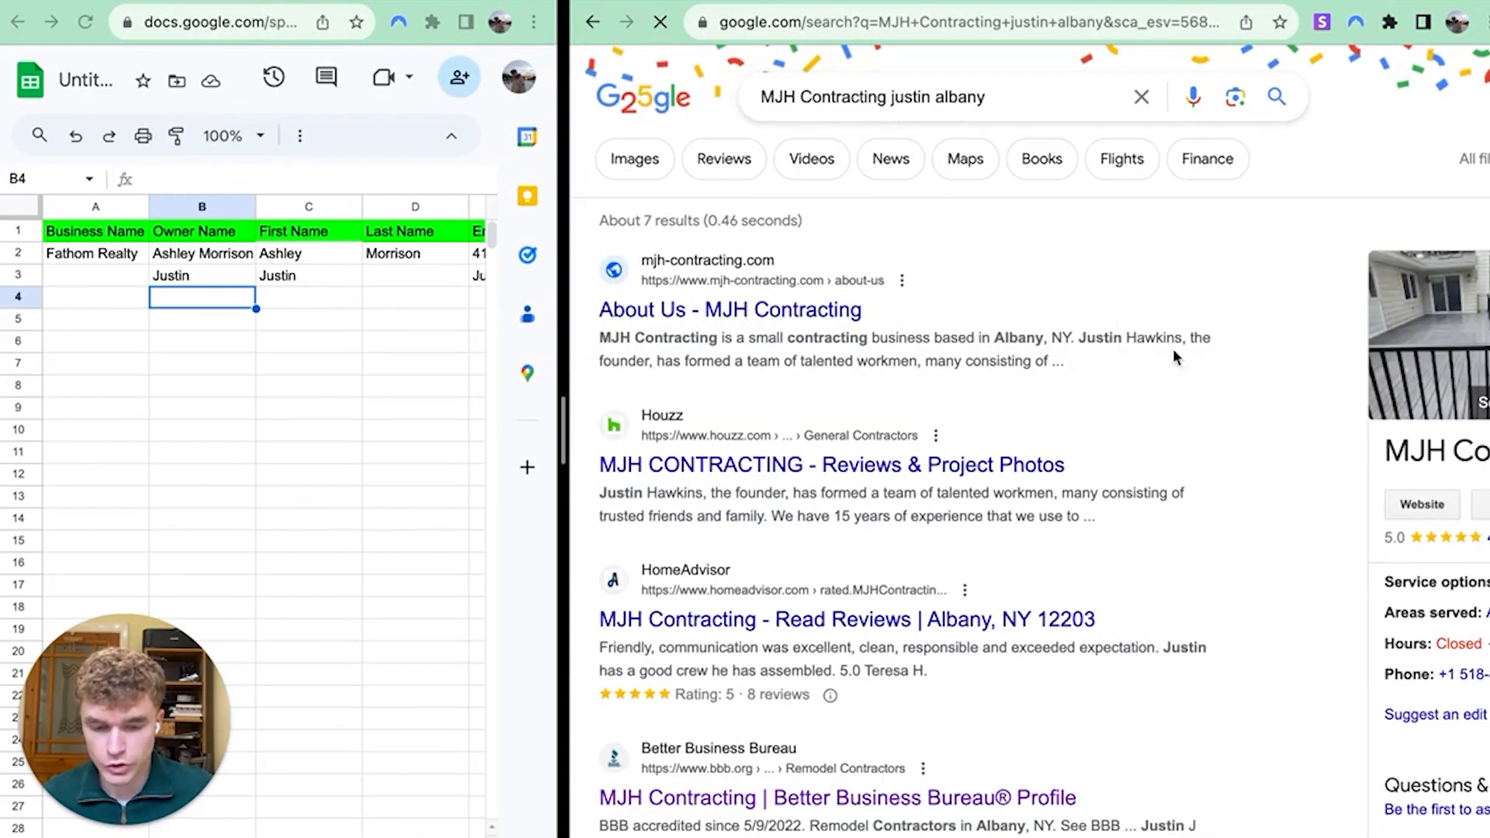
Enter 'MJH Contracting' as the business name in A3
{"action": "left_click_drag", "start_coordinate": [1178, 357], "coordinate": [1175, 339]}
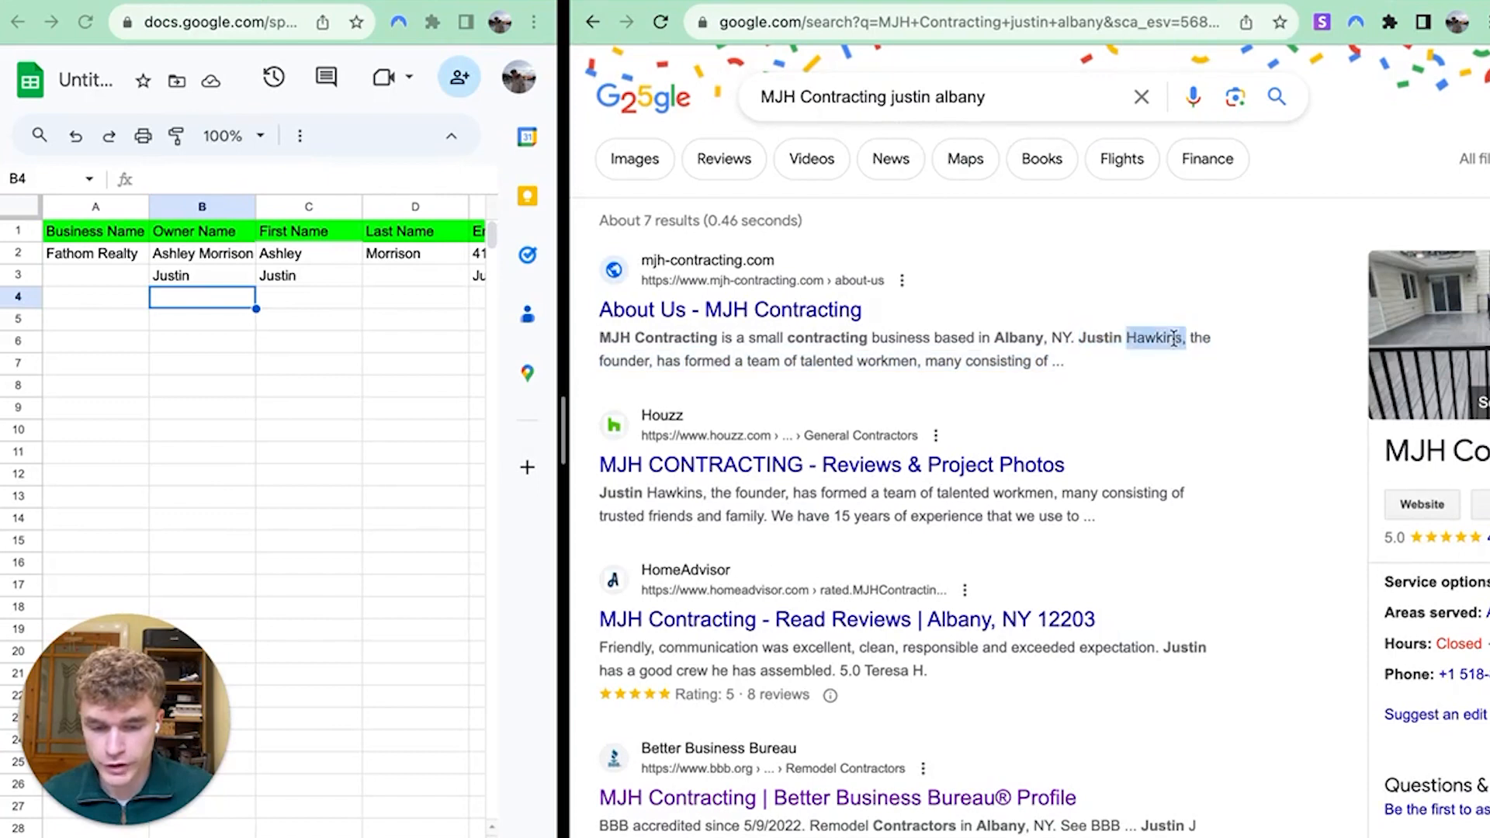
{"action": "left_click_drag", "start_coordinate": [1176, 339], "coordinate": [1078, 338]}
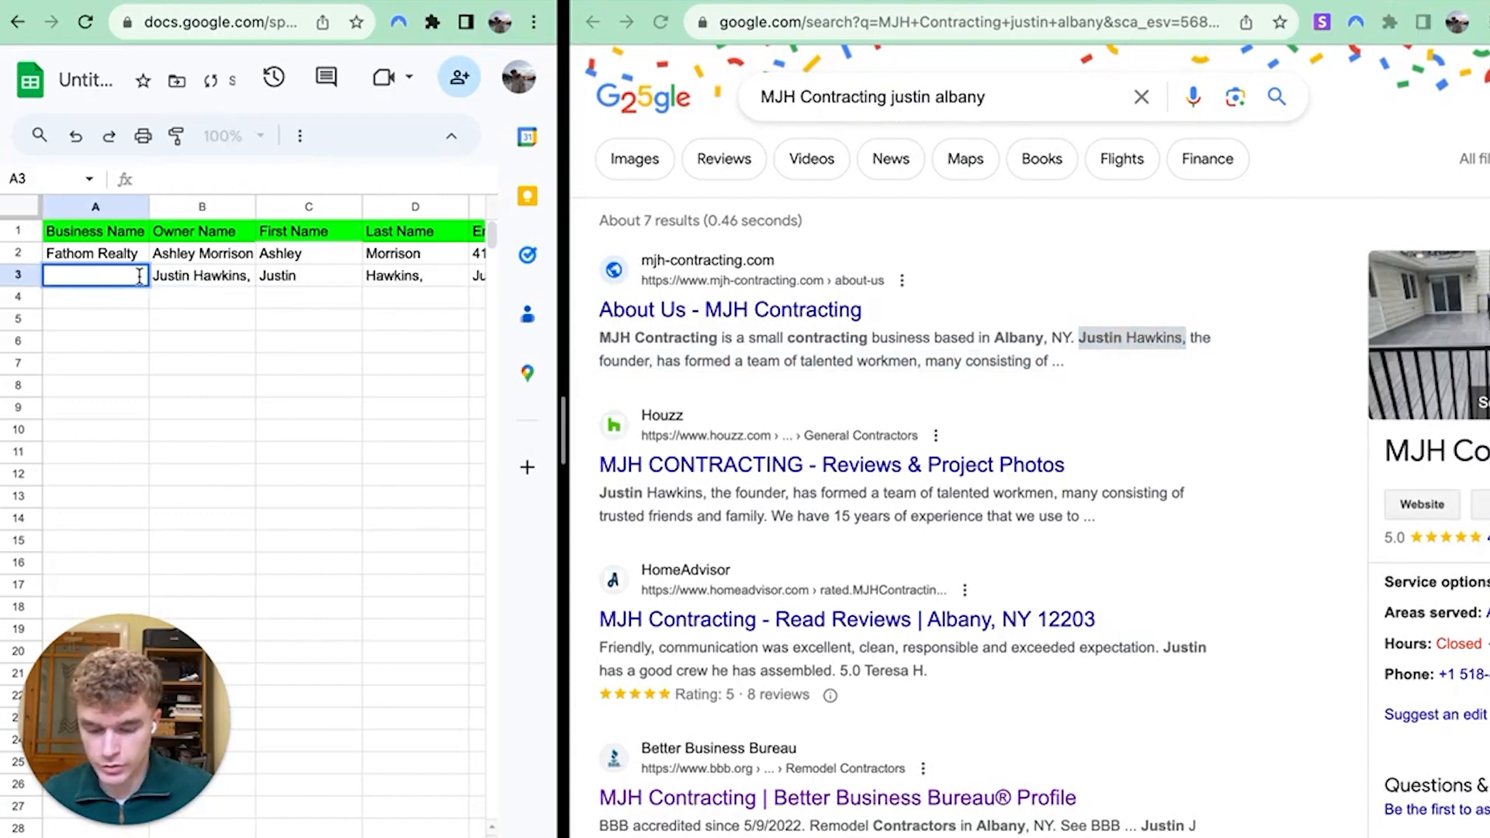
{"action": "type", "text": "MJH "}
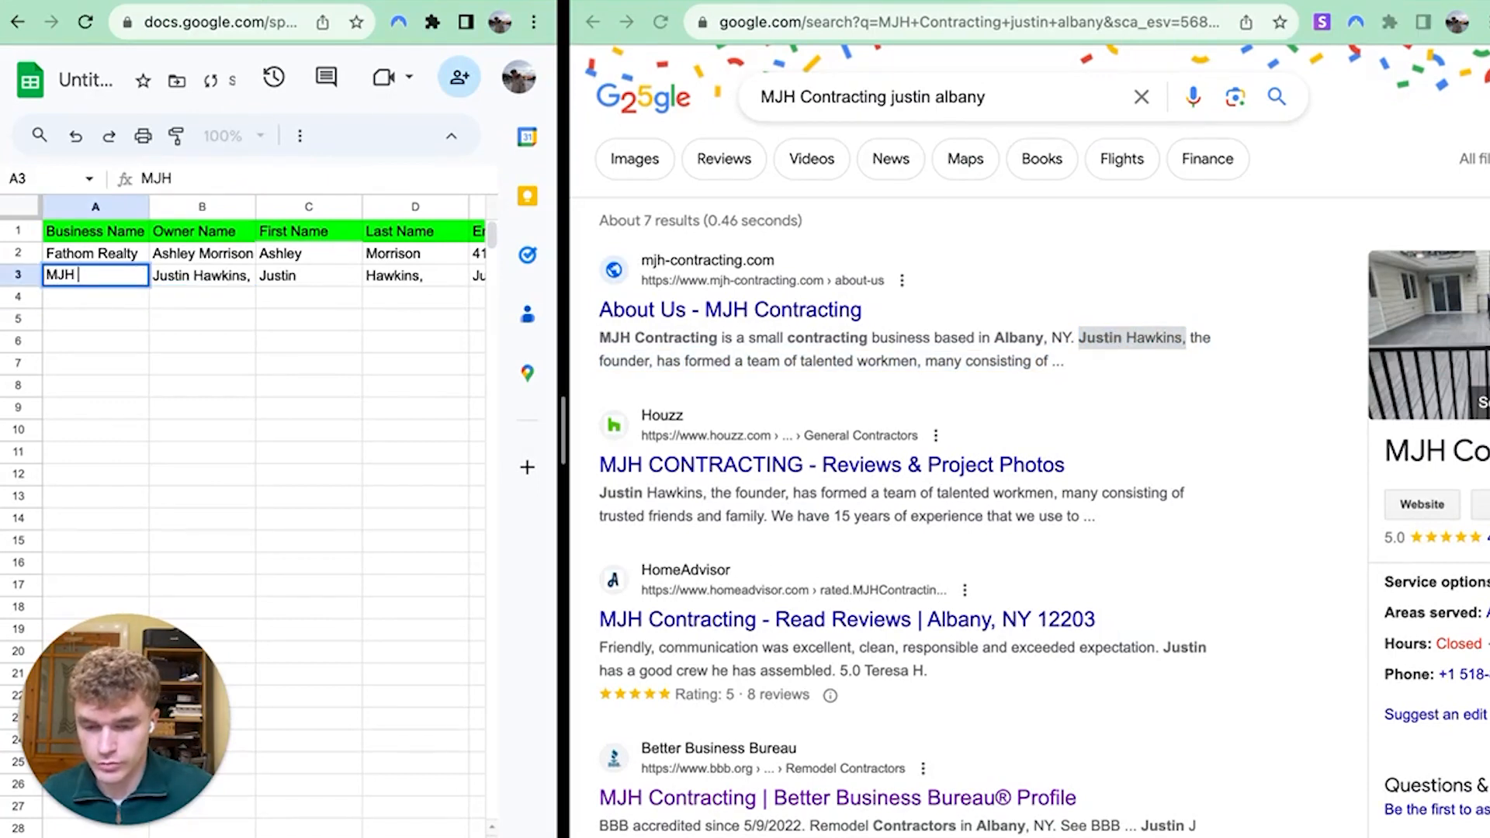
{"action": "type", "text": "Contracting"}
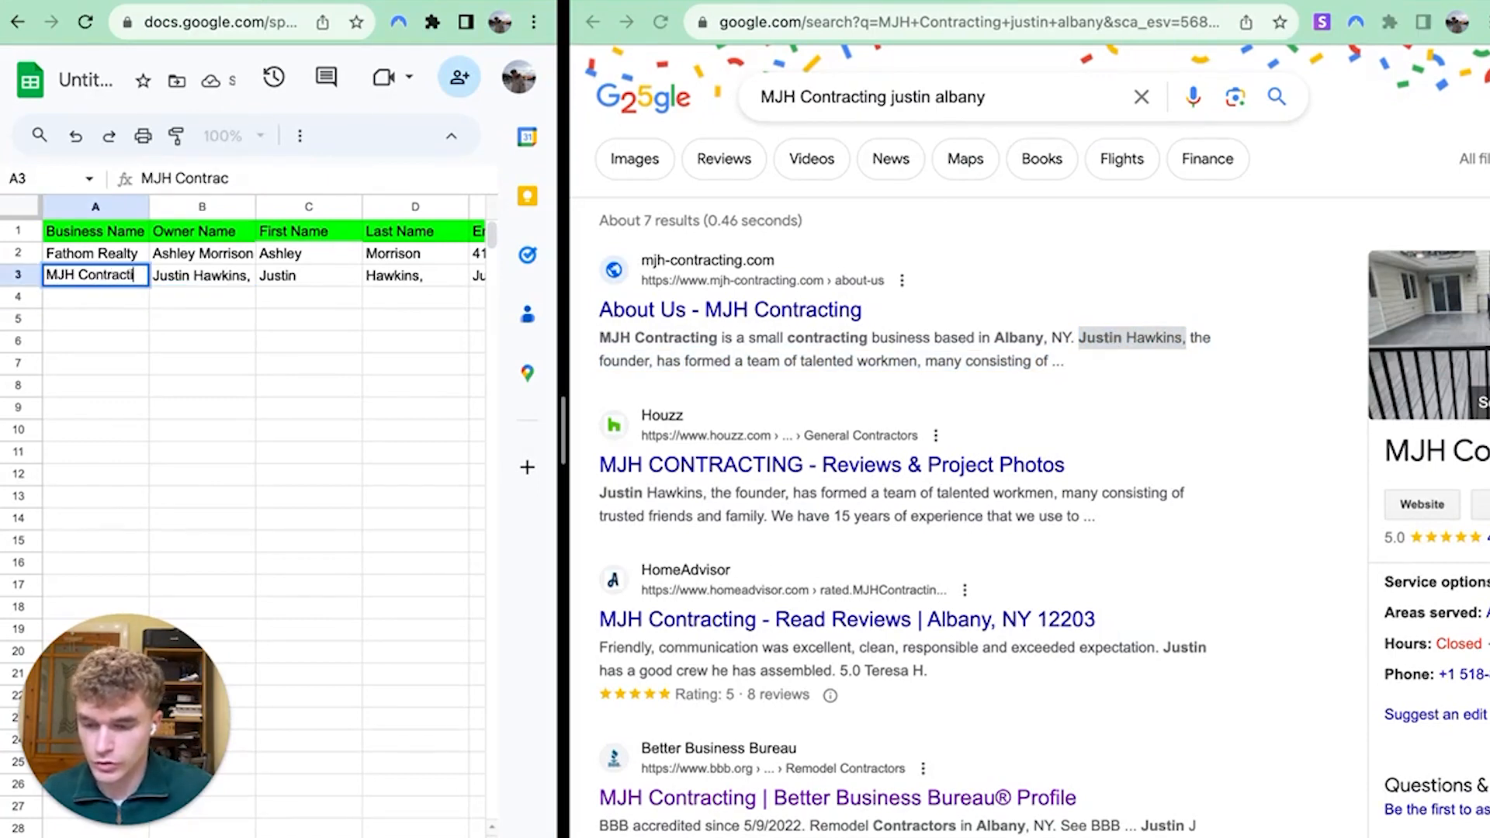
{"action": "key", "text": "Return"}
Delete the trailing comma from the owner's full name in B3 so the last name splits
{"action": "key", "text": "Up"}
{"action": "key", "text": "Right"}
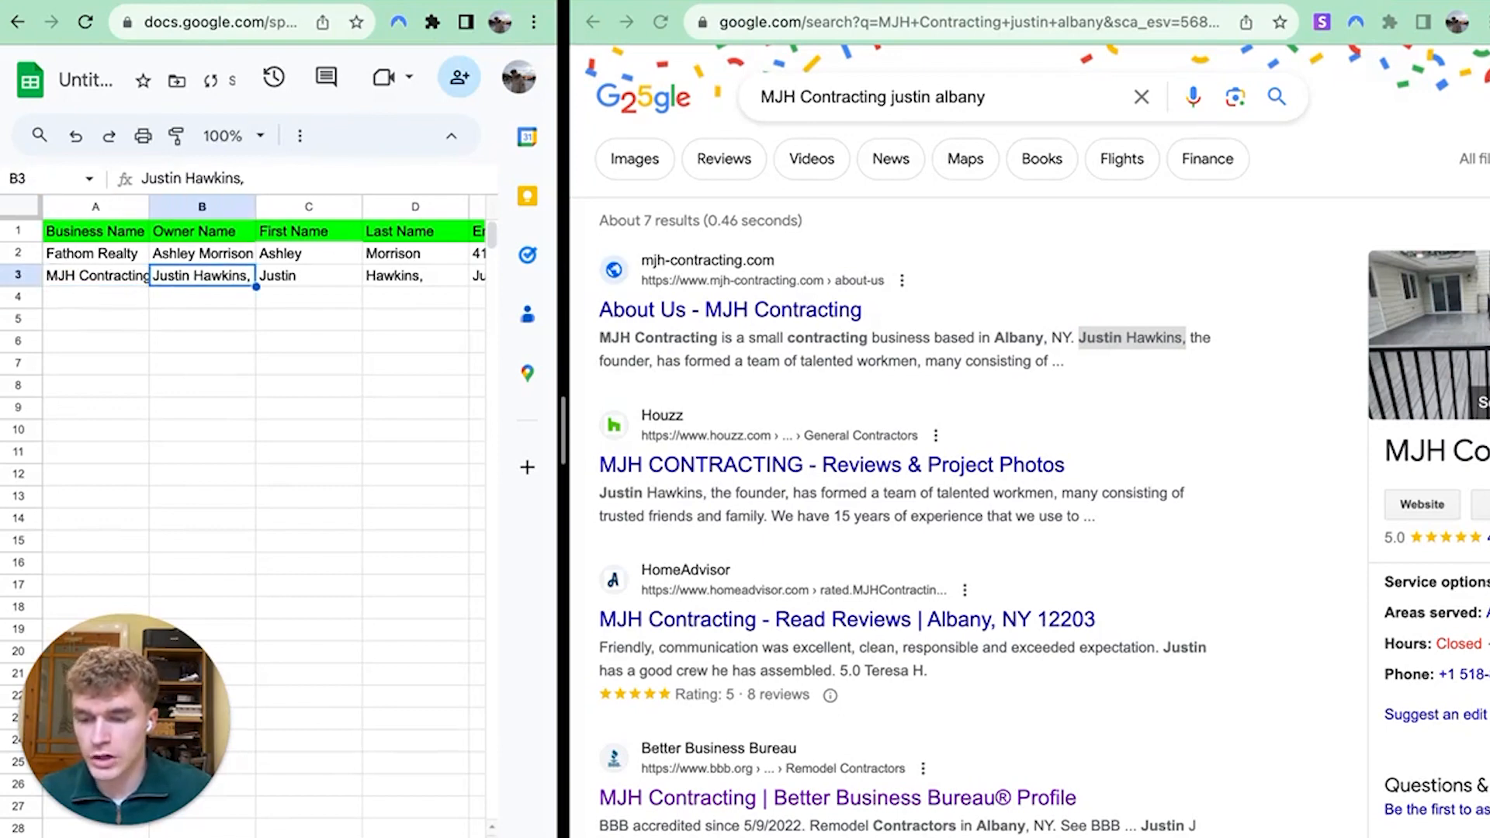
{"action": "left_click", "coordinate": [299, 173]}
{"action": "key", "text": "BackSpace"}
{"action": "key", "text": "Return"}
{"action": "left_click", "coordinate": [297, 327]}
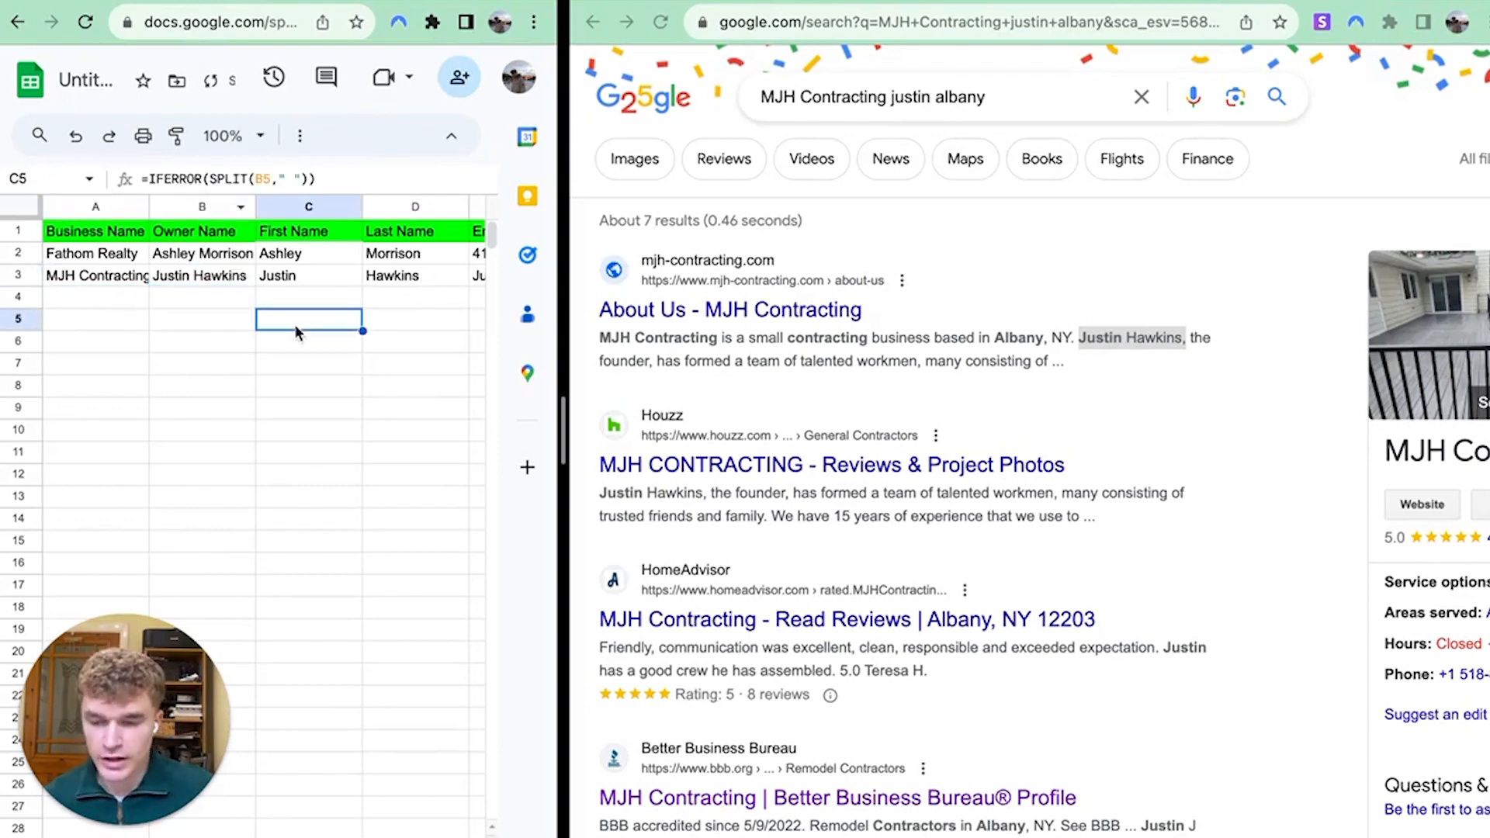
{"action": "left_click_drag", "start_coordinate": [569, 436], "coordinate": [607, 436]}
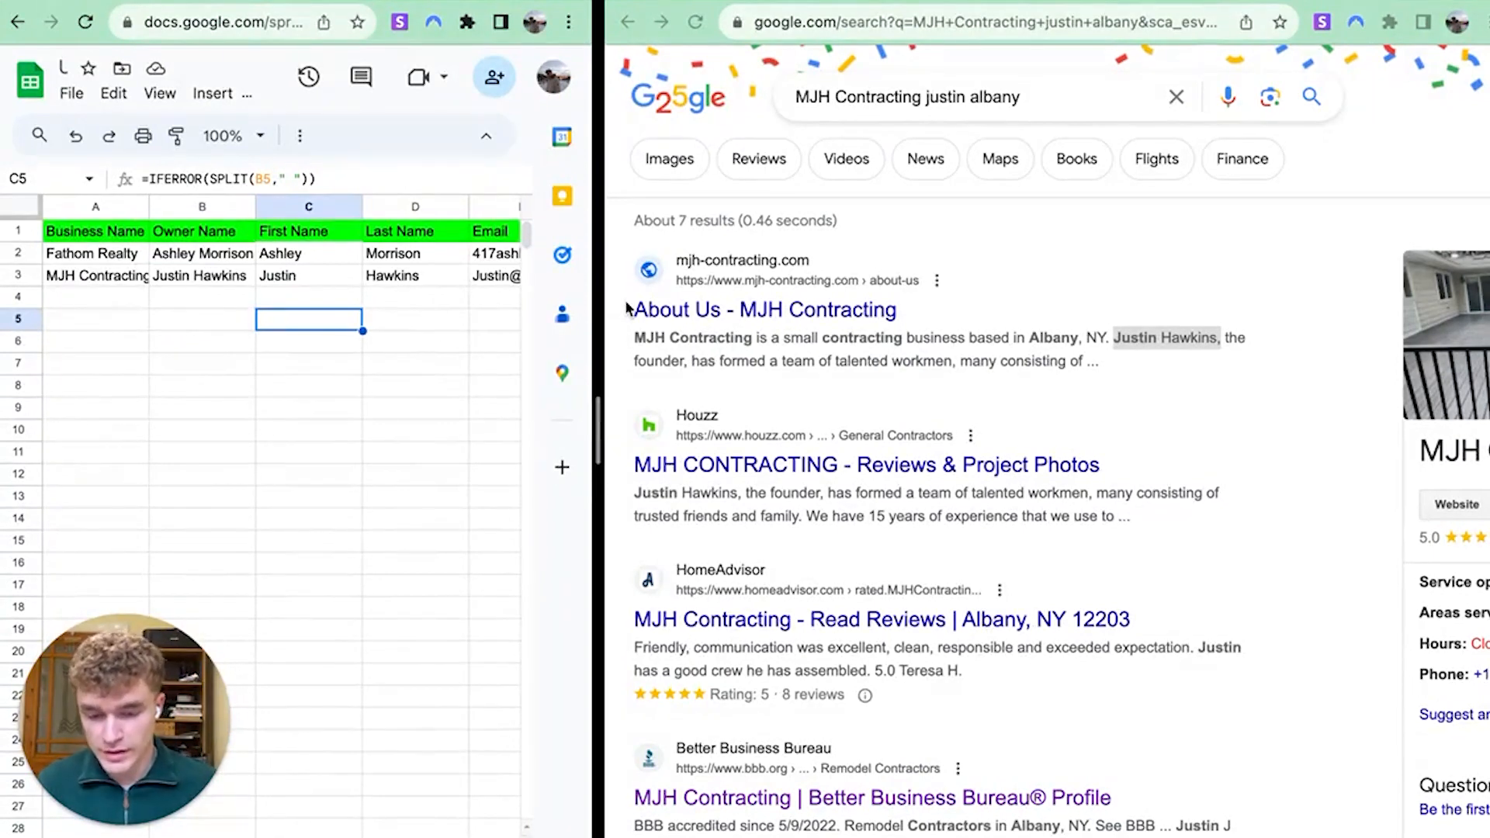
Clear leftover highlights and scroll Helpir's A+ BBB profile in East Schodack, NY
{"action": "left_click", "coordinate": [1023, 396]}
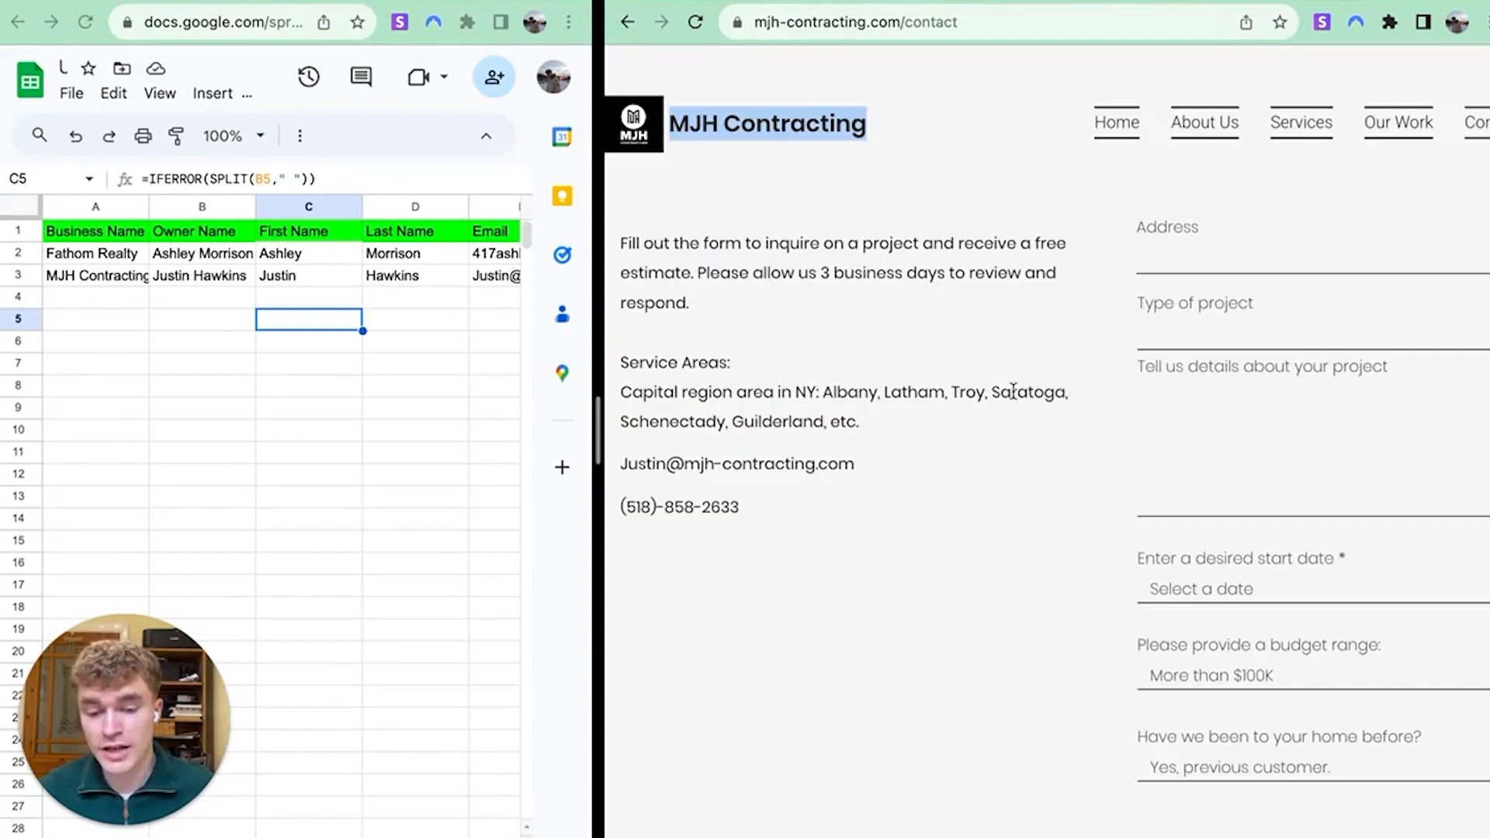
{"action": "left_click", "coordinate": [1024, 536]}
{"action": "scroll", "coordinate": [1008, 484], "scroll_direction": "up", "scroll_amount": 3}
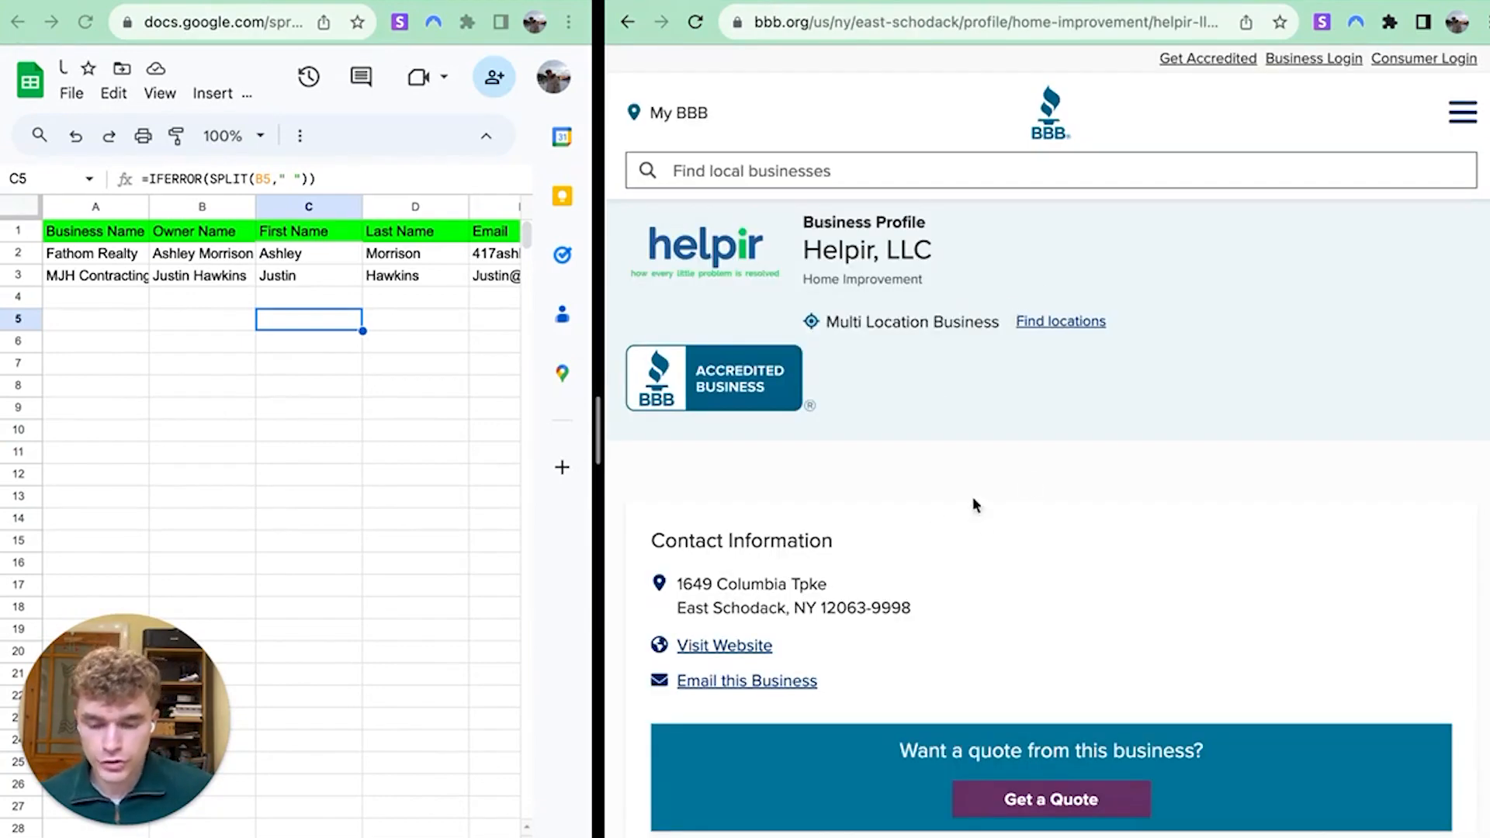
{"action": "scroll", "coordinate": [974, 503], "scroll_direction": "down", "scroll_amount": 3}
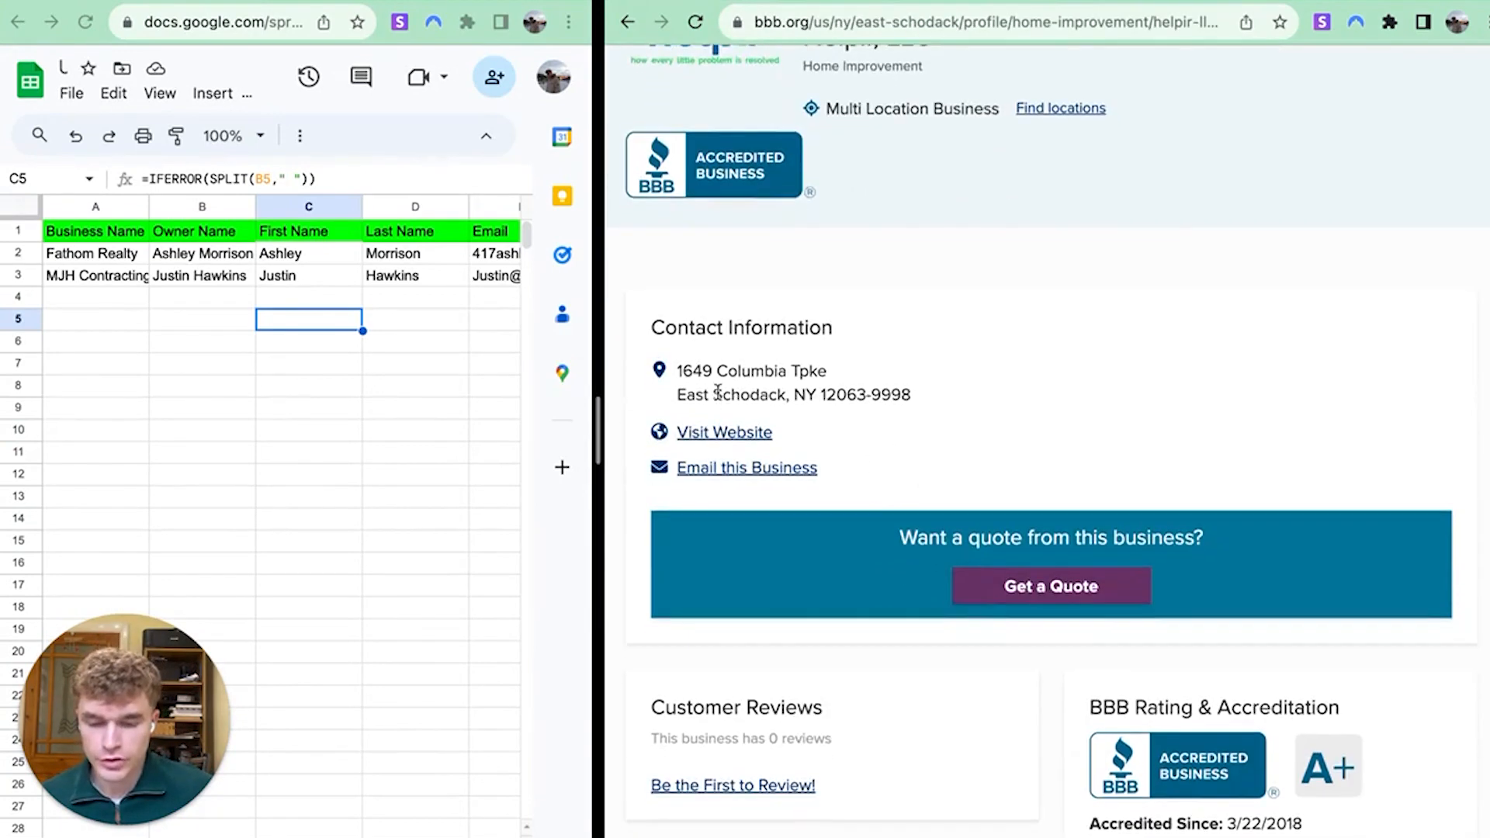
Open Helpir's website from its BBB profile and list the four helpir.com emails with Snov.io
{"action": "left_click", "coordinate": [730, 433]}
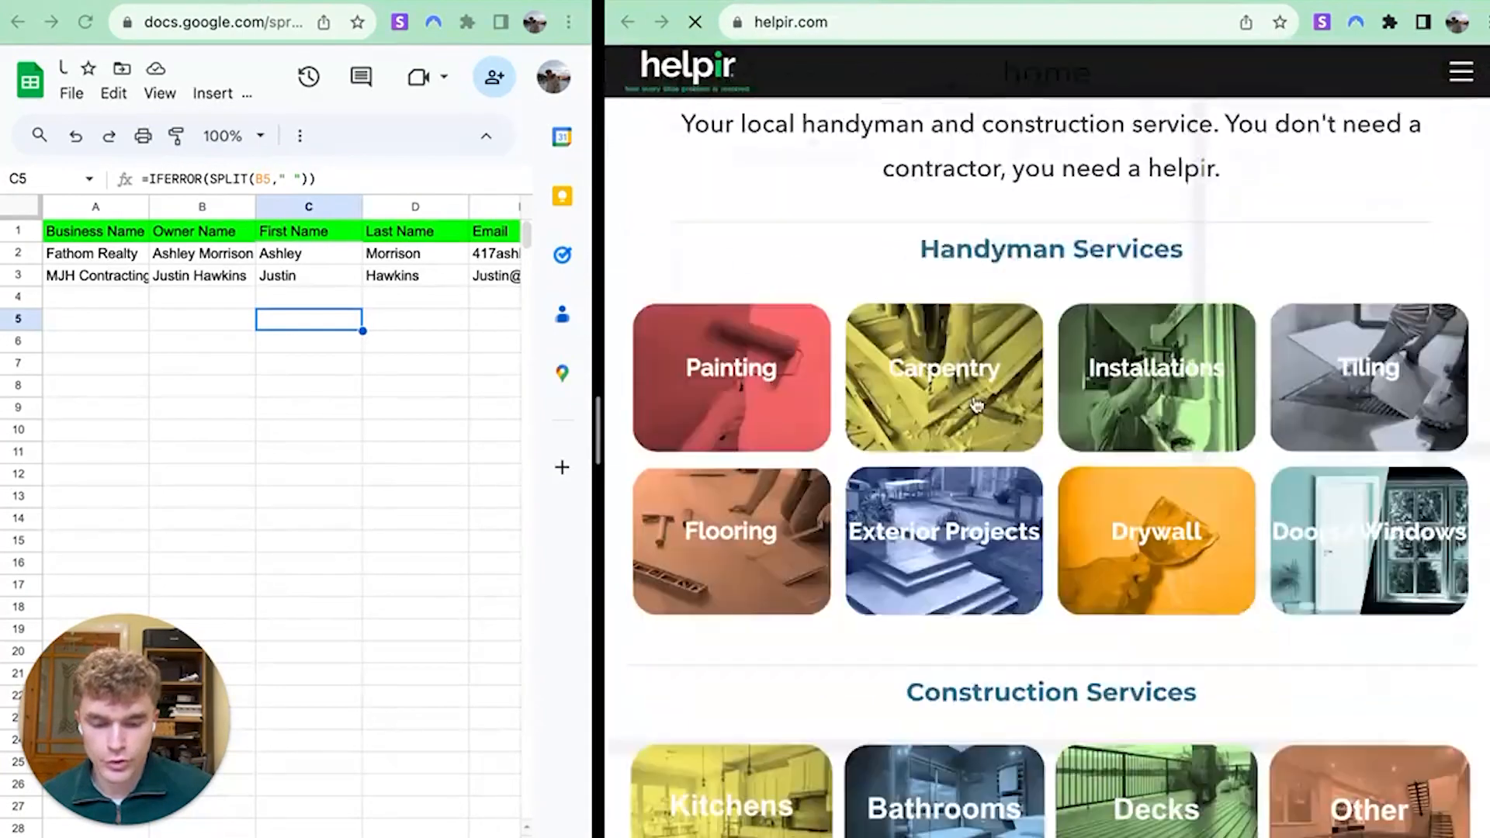
{"action": "scroll", "coordinate": [978, 415], "scroll_direction": "down", "scroll_amount": 13}
{"action": "scroll", "coordinate": [1024, 396], "scroll_direction": "up", "scroll_amount": 9}
{"action": "scroll", "coordinate": [1045, 332], "scroll_direction": "up", "scroll_amount": 10}
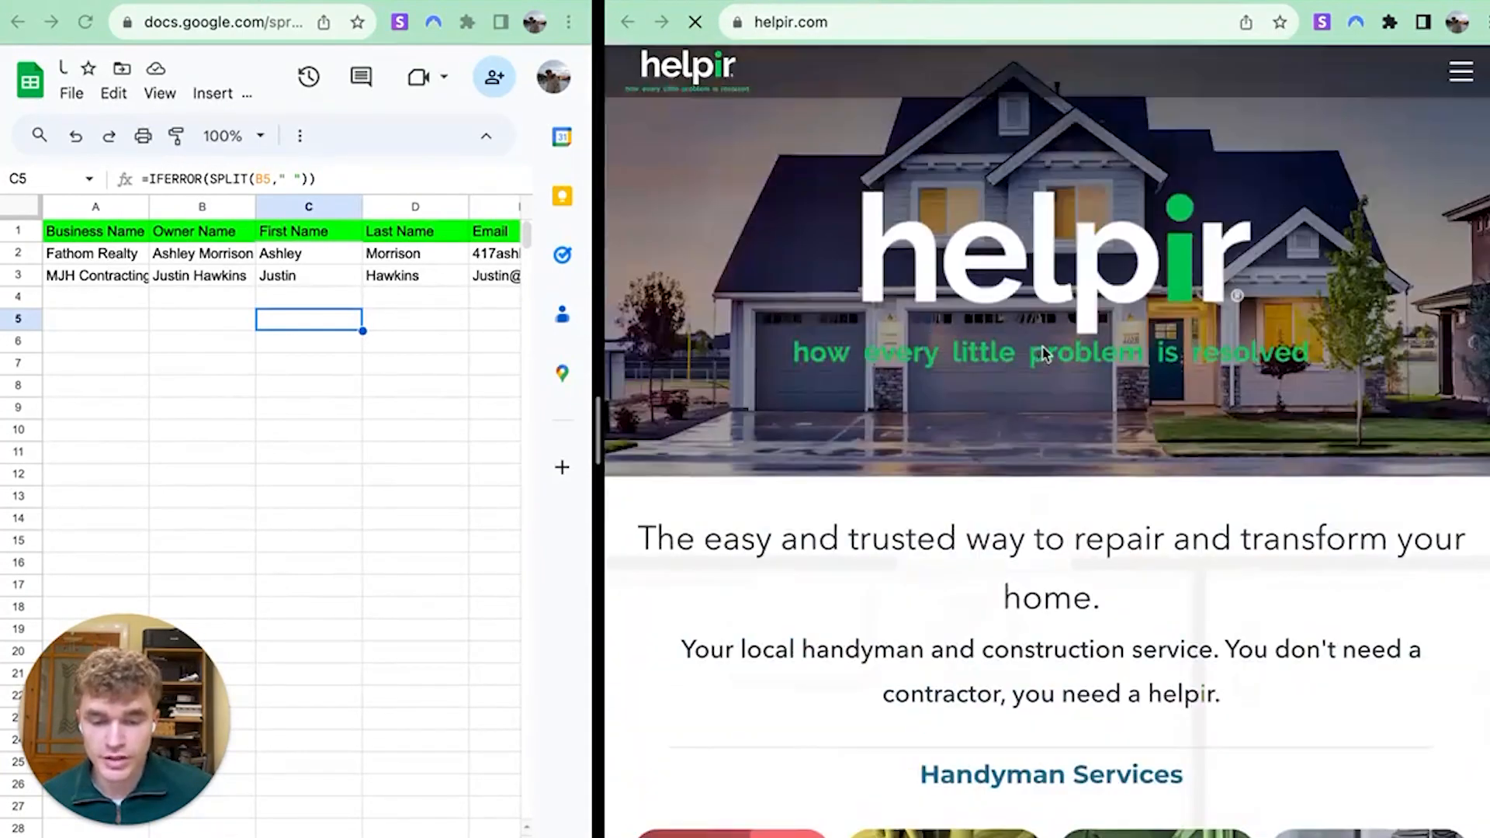
{"action": "left_click", "coordinate": [1318, 26]}
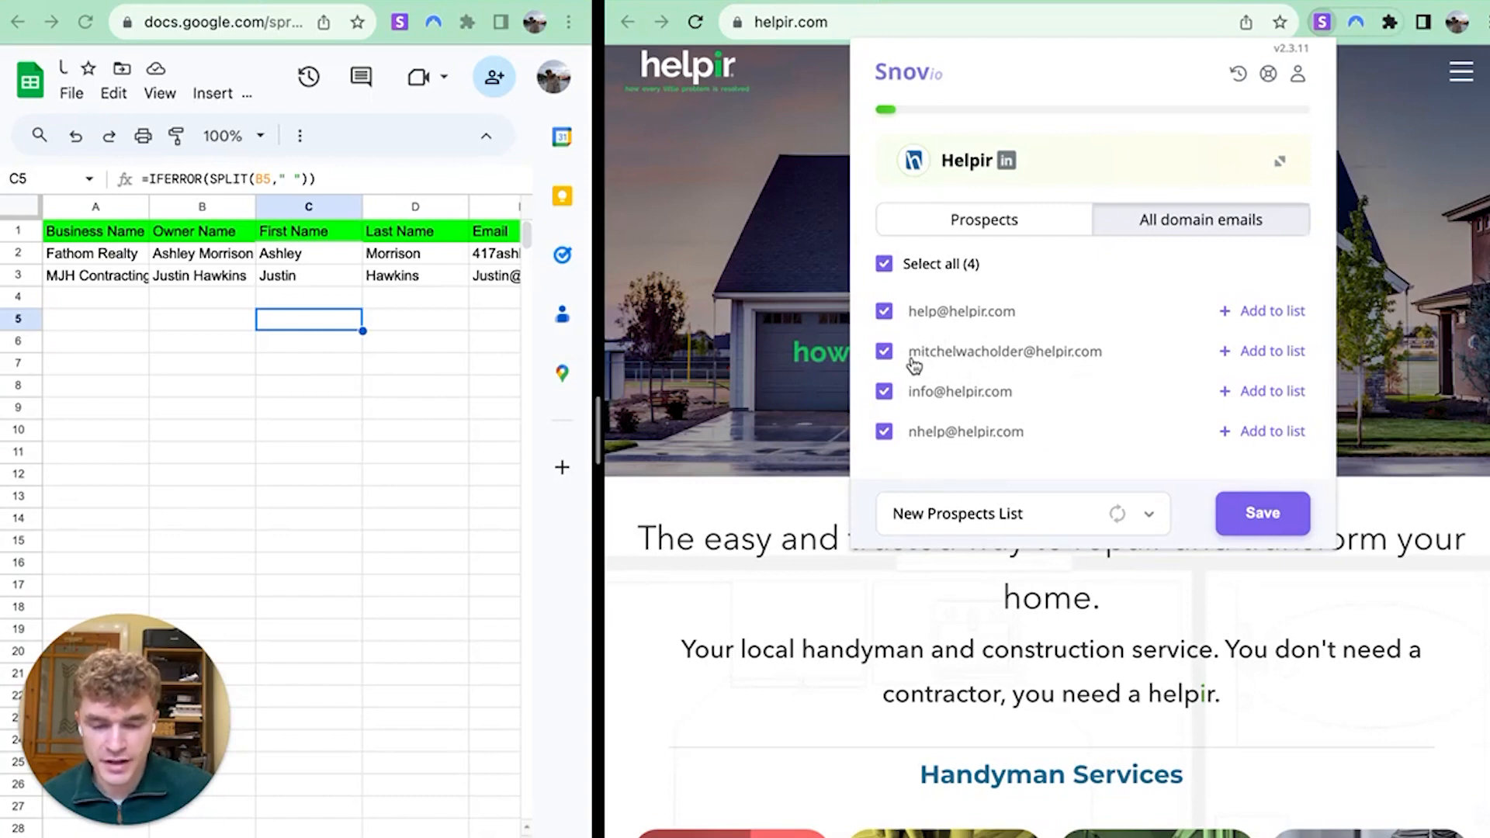
Select the personal helpir.com address in Snov.io, then go to Helpir's About Us page
{"action": "left_click_drag", "start_coordinate": [906, 353], "coordinate": [1108, 355]}
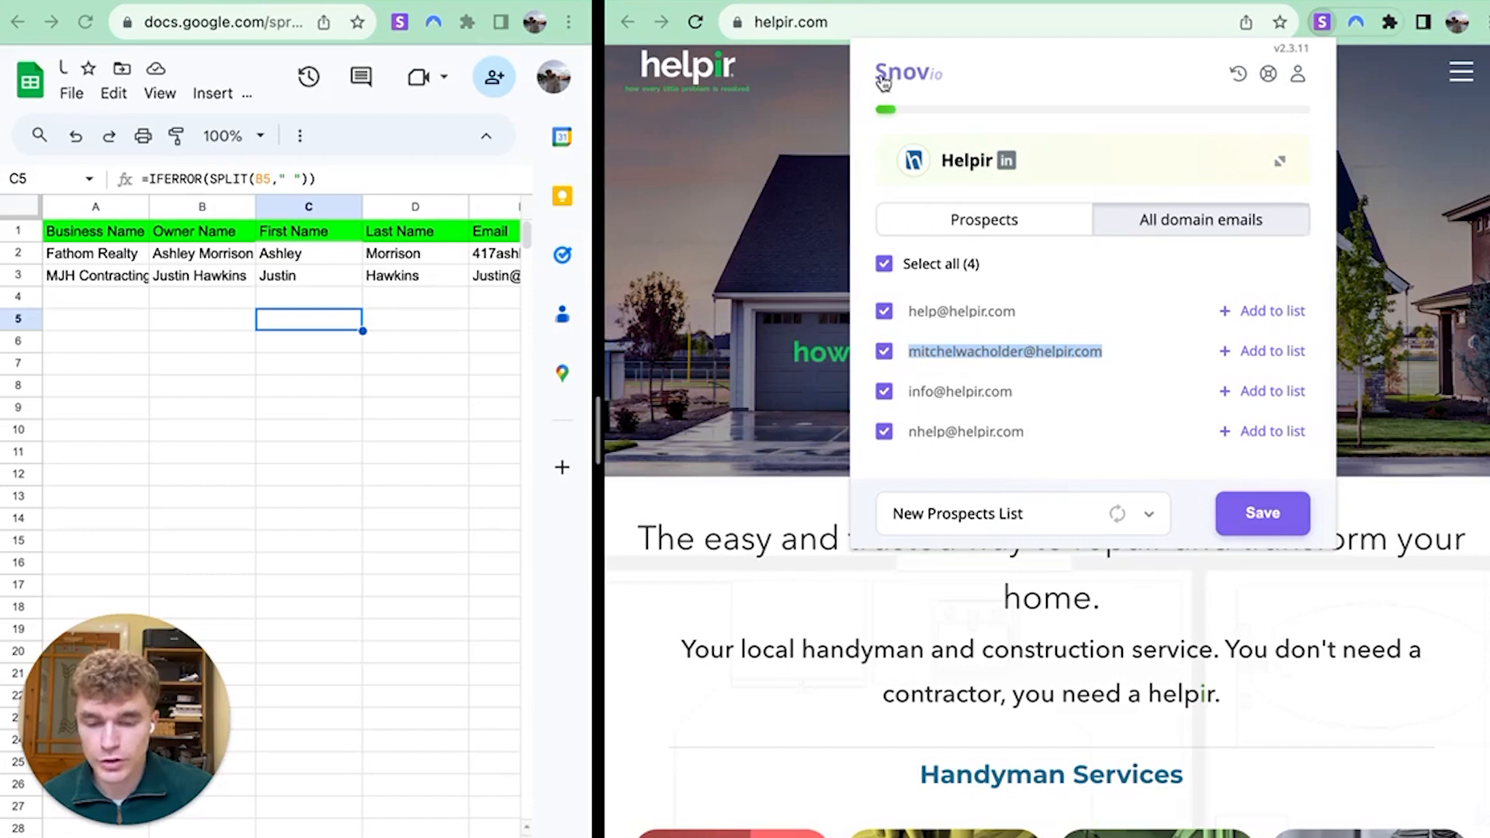
{"action": "left_click", "coordinate": [737, 447]}
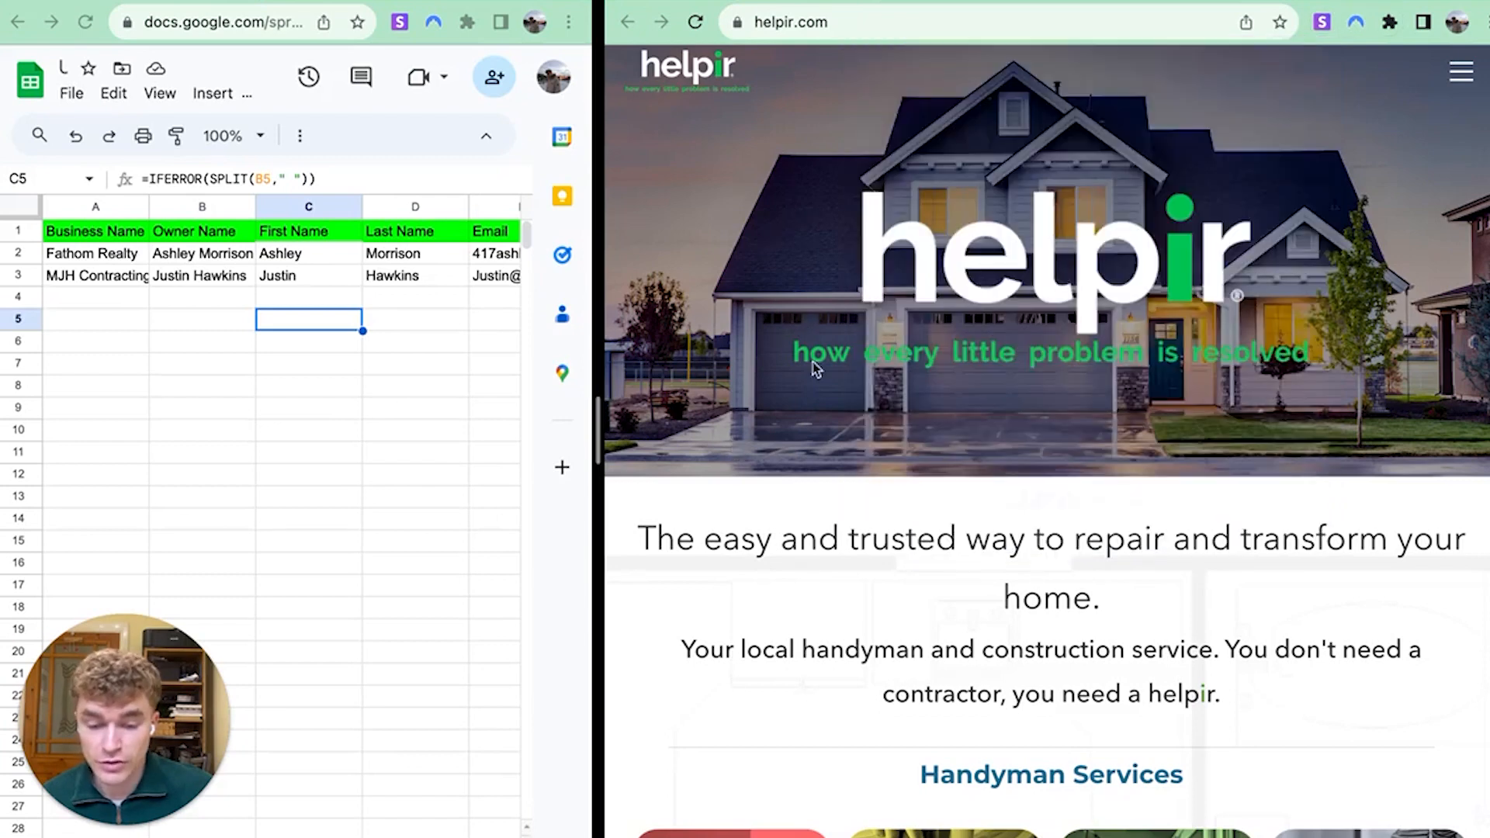
{"action": "scroll", "coordinate": [1253, 297], "scroll_direction": "down", "scroll_amount": 1}
{"action": "left_click", "coordinate": [1461, 71]}
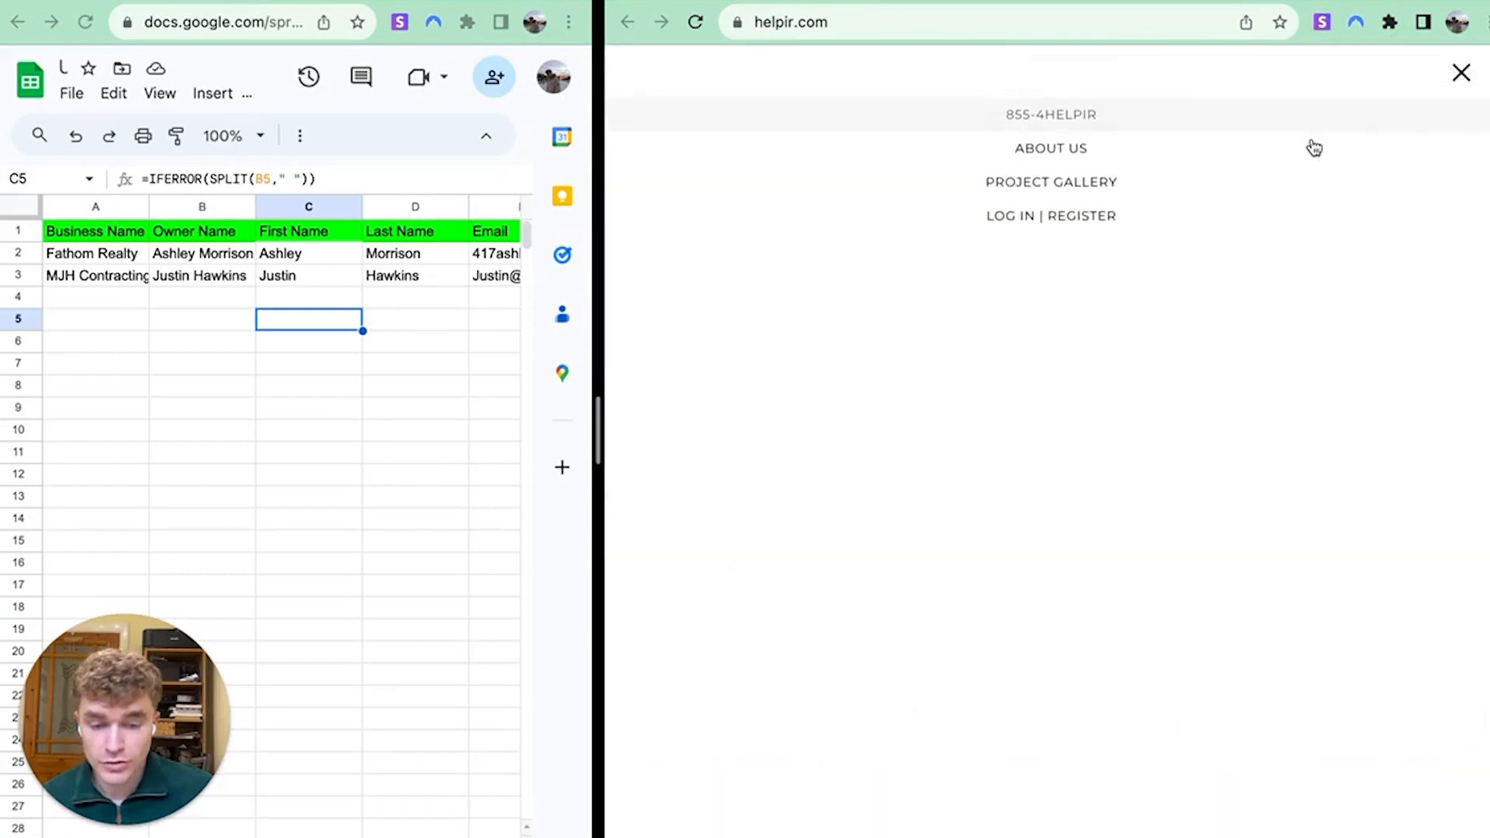
{"action": "left_click", "coordinate": [1107, 148]}
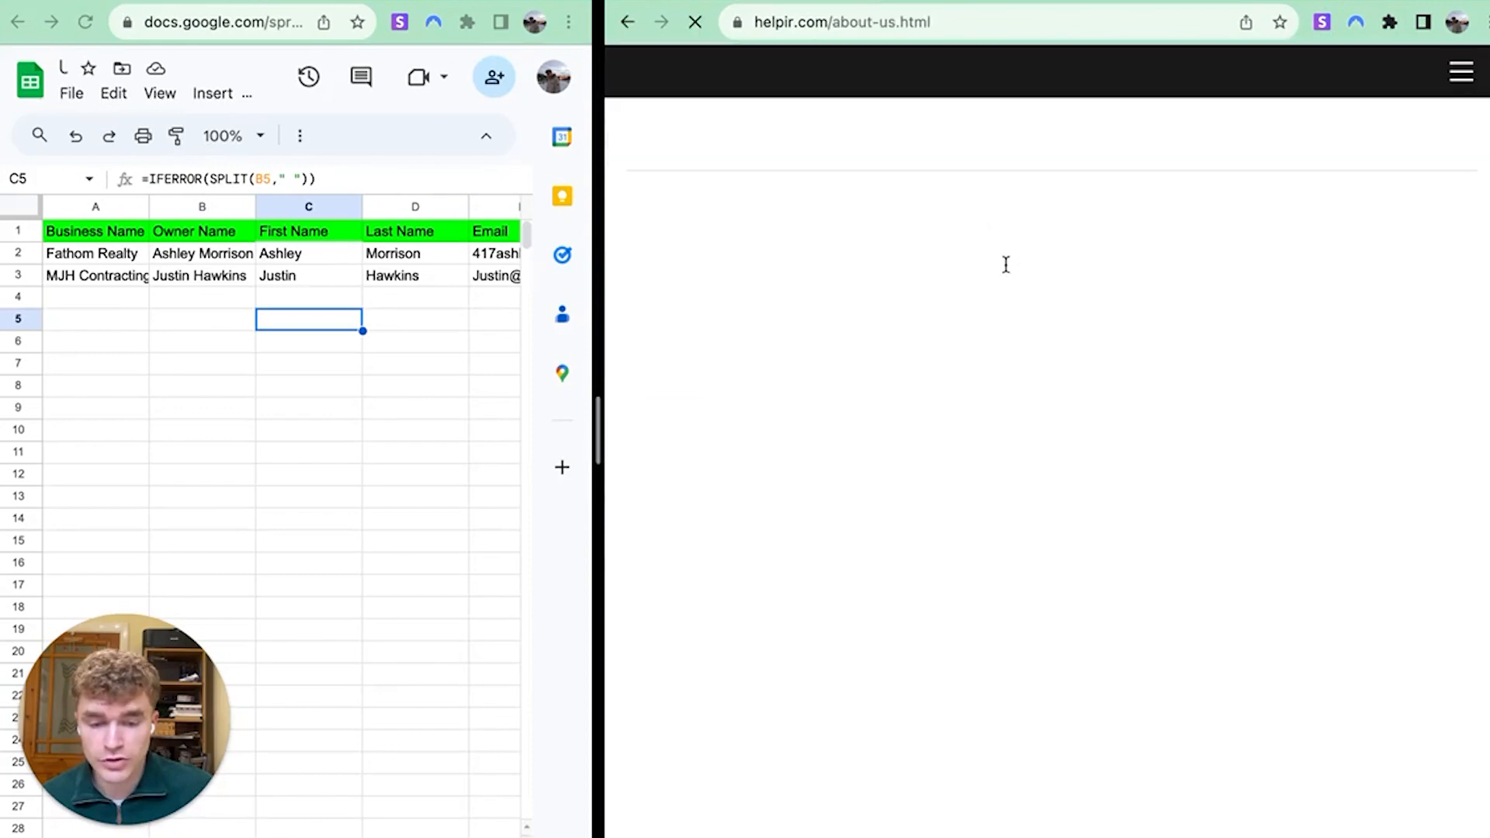
Search the About Us page for the owner's first name
{"action": "scroll", "coordinate": [824, 441], "scroll_direction": "down", "scroll_amount": 5}
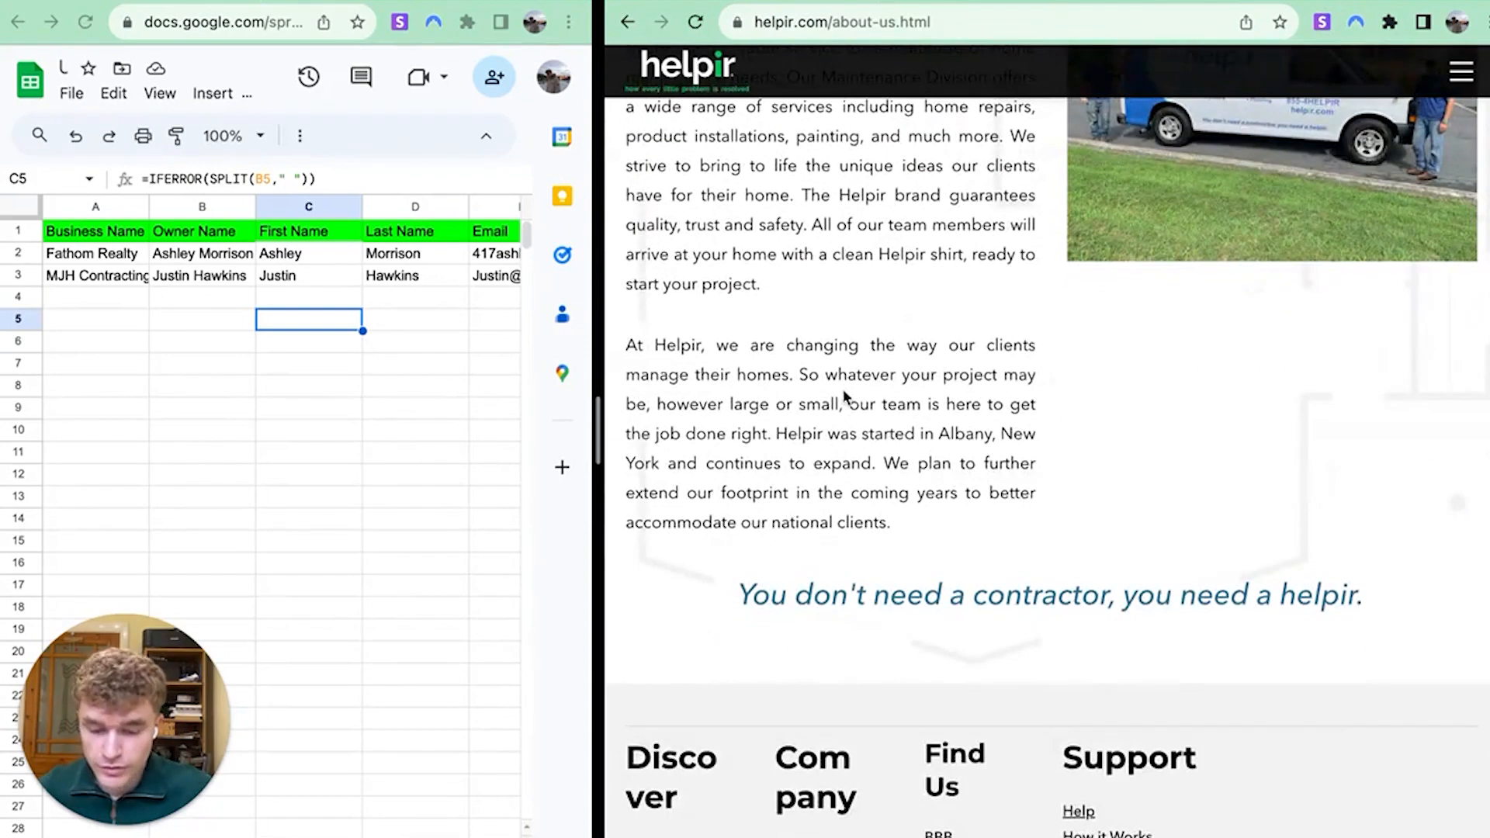
{"action": "key", "text": "super+f"}
{"action": "type", "text": "mitch"}
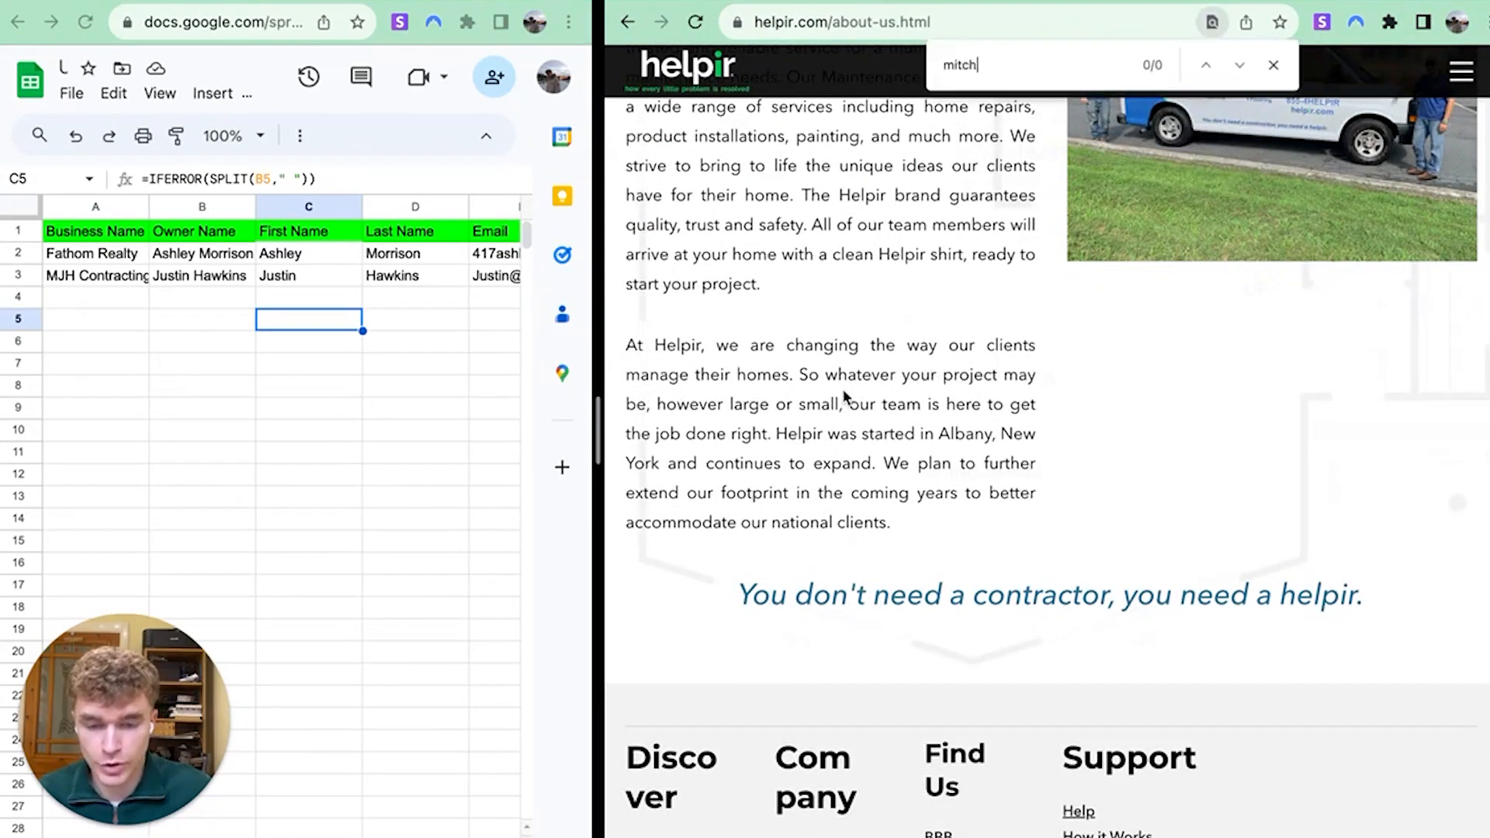
{"action": "scroll", "coordinate": [846, 396], "scroll_direction": "up", "scroll_amount": 4}
{"action": "left_click", "coordinate": [1273, 65]}
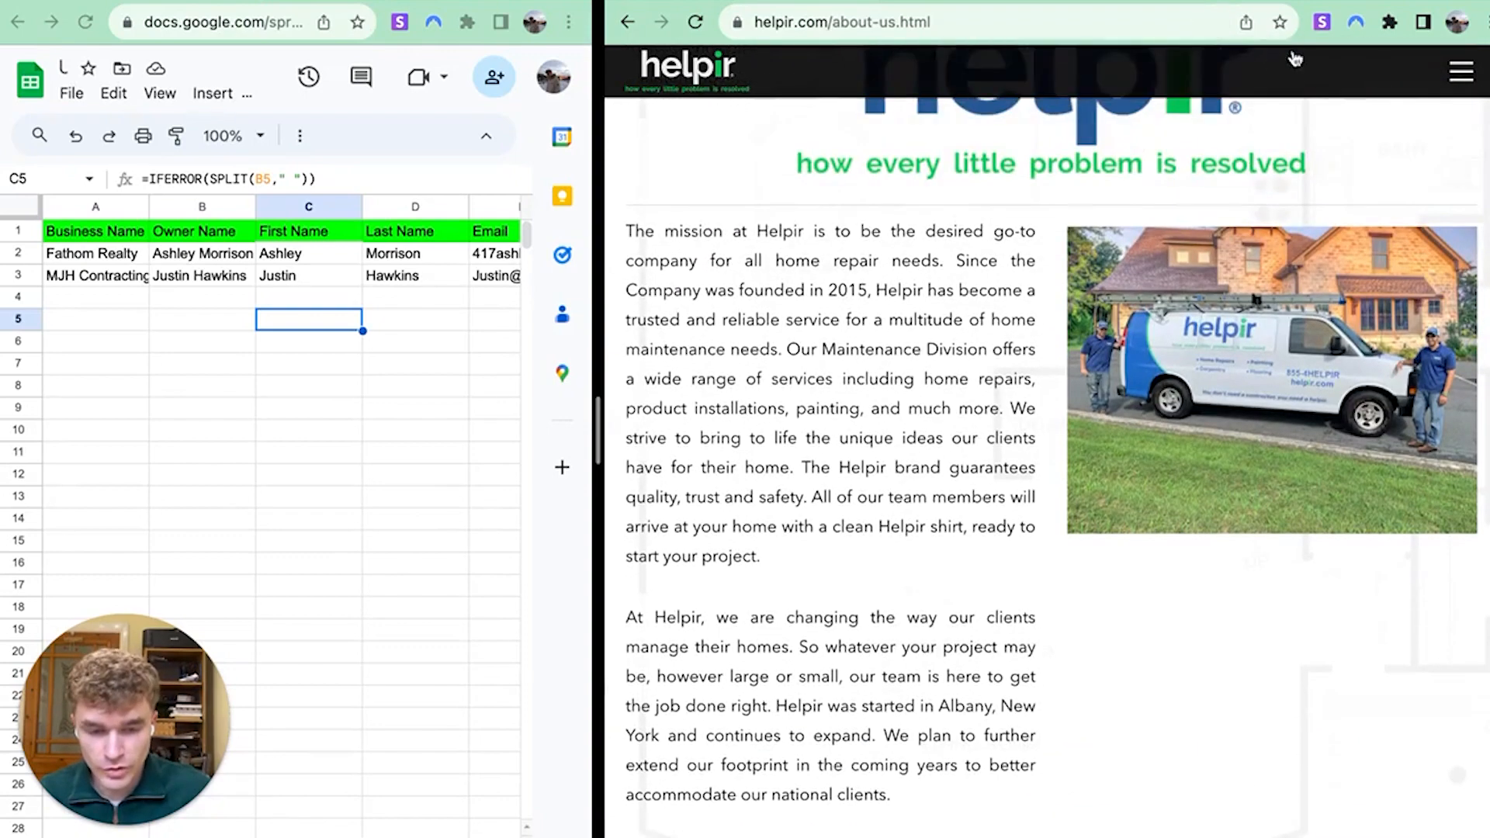
{"action": "key", "text": "super+t"}
Search Google for the owner's name together with Helpir and Albany
{"action": "type", "text": "mitchel "}
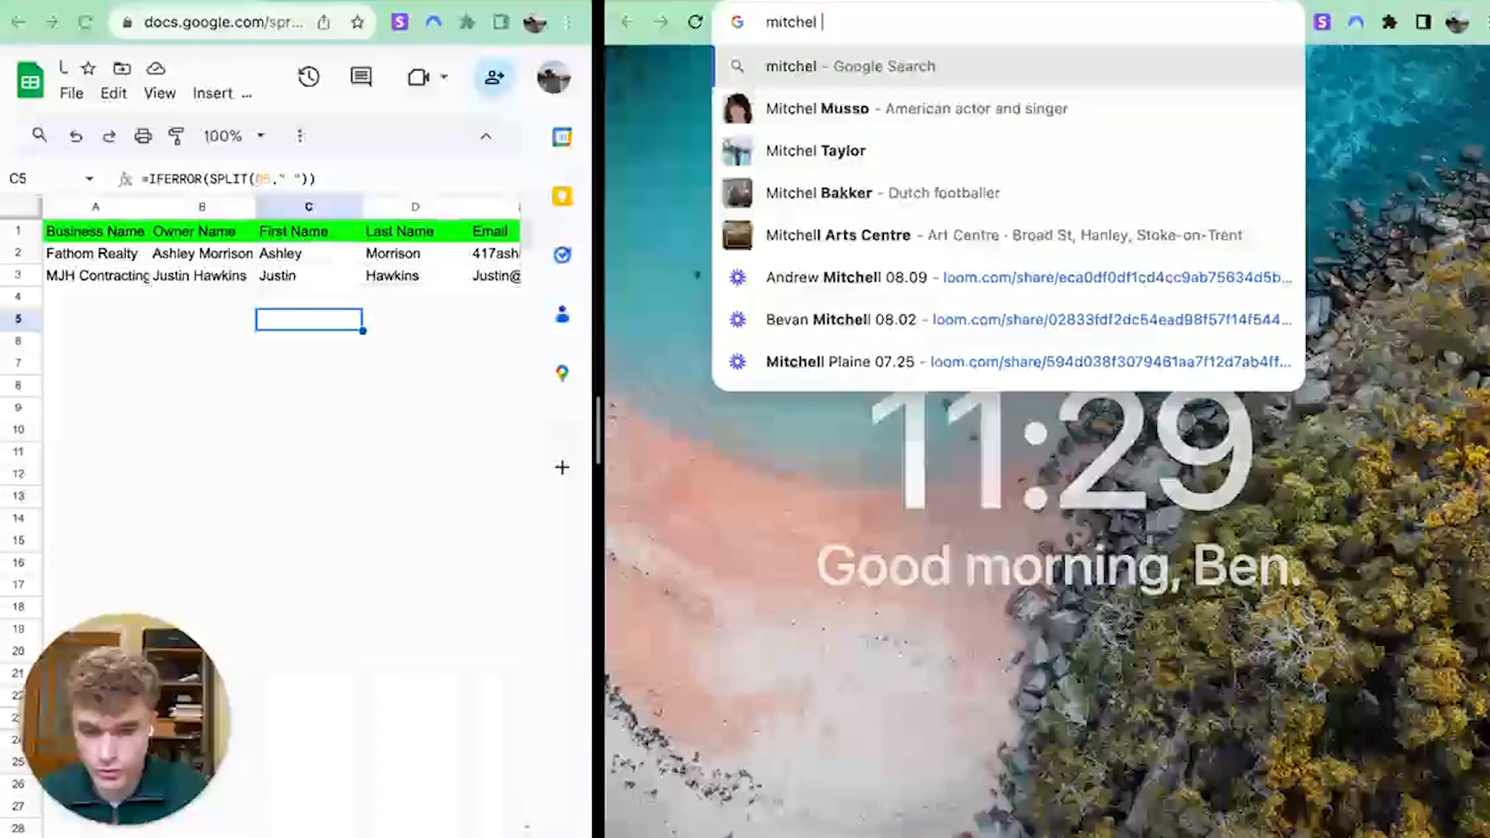
{"action": "type", "text": "help"}
{"action": "type", "text": "ir"}
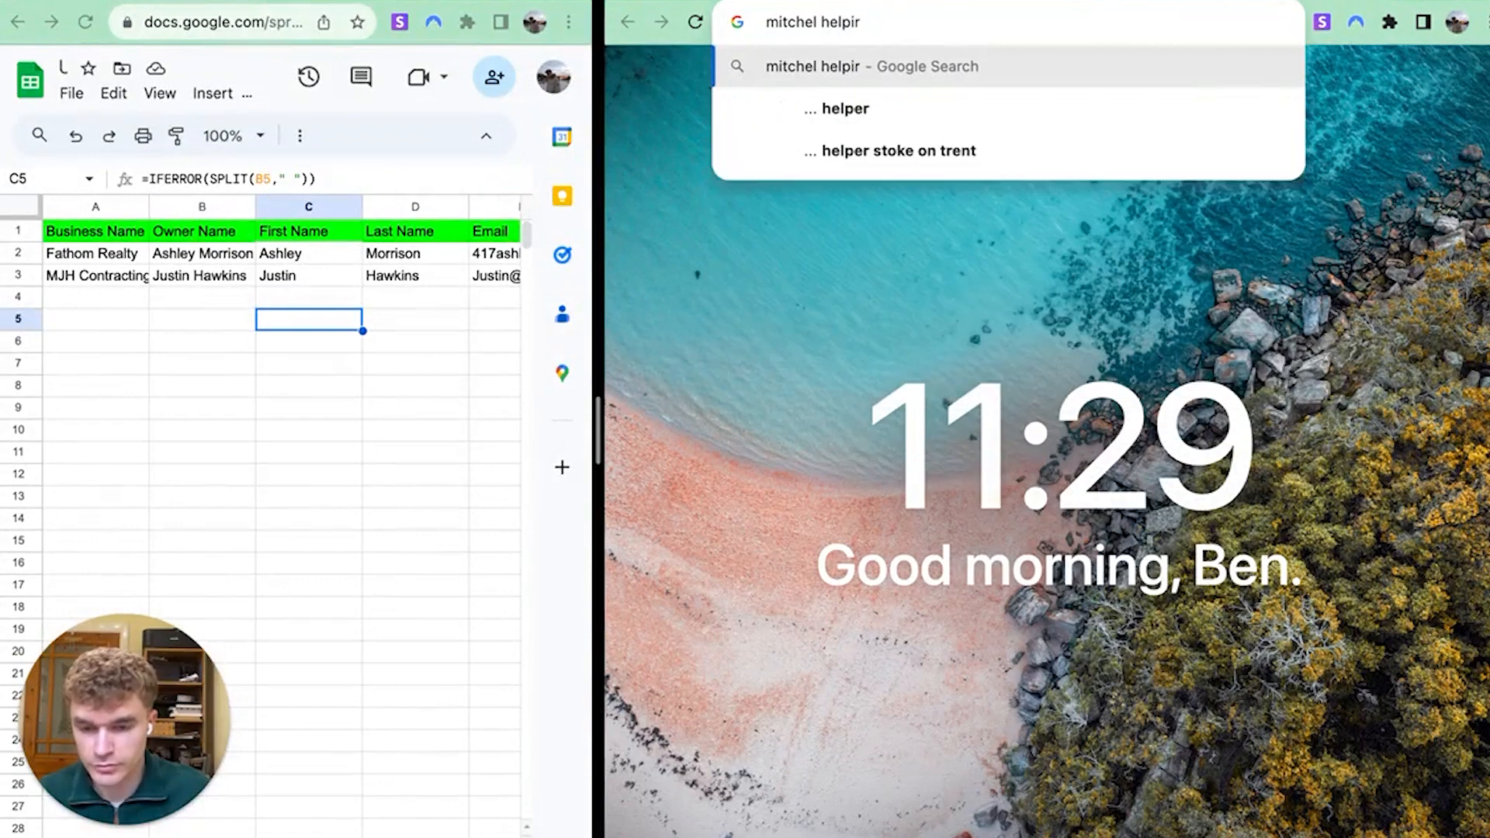
{"action": "key", "text": "Return"}
{"action": "left_click", "coordinate": [941, 97]}
{"action": "type", "text": "alban"}
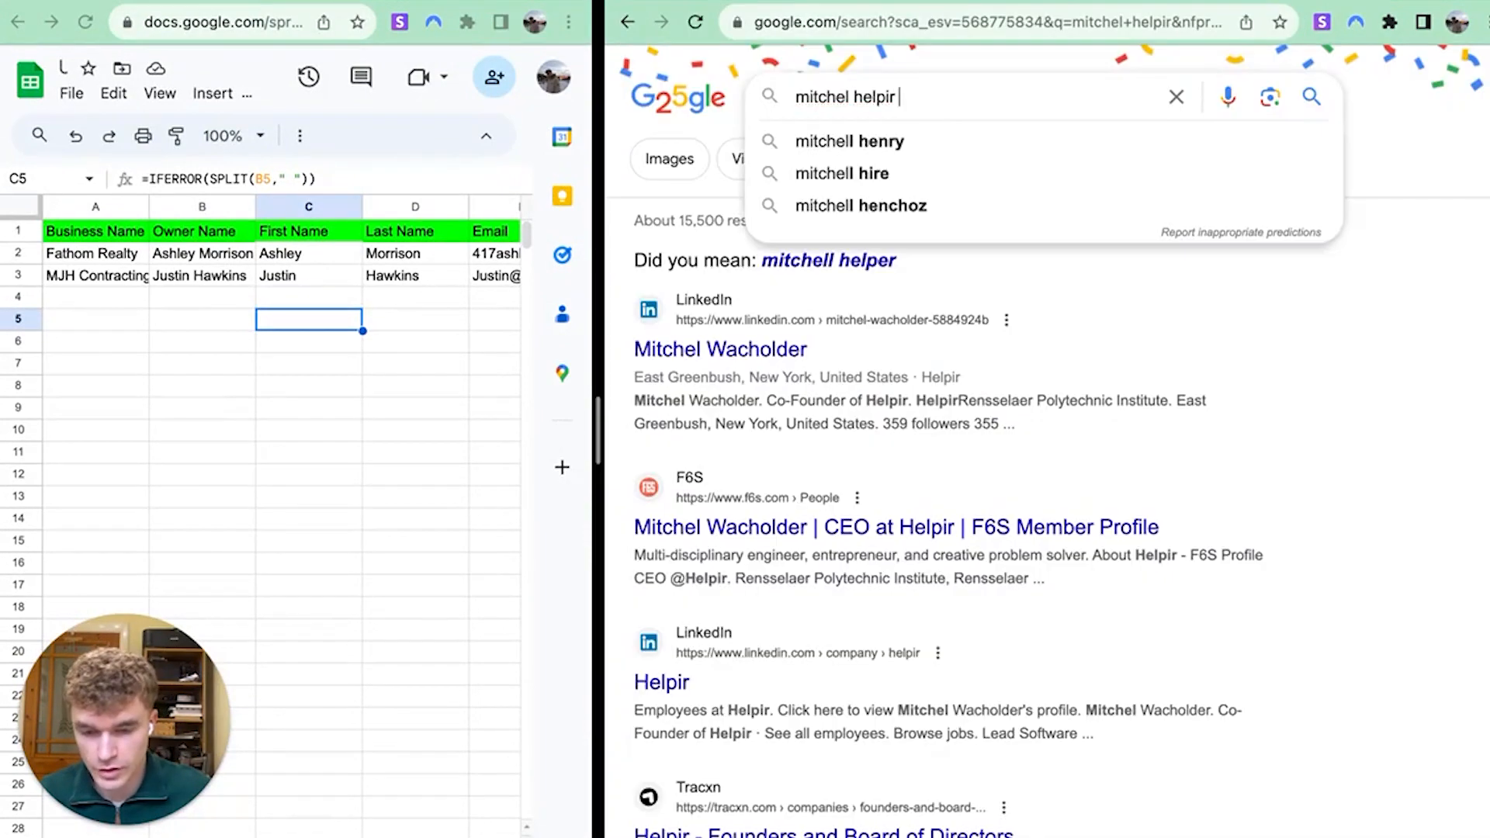
{"action": "type", "text": "y"}
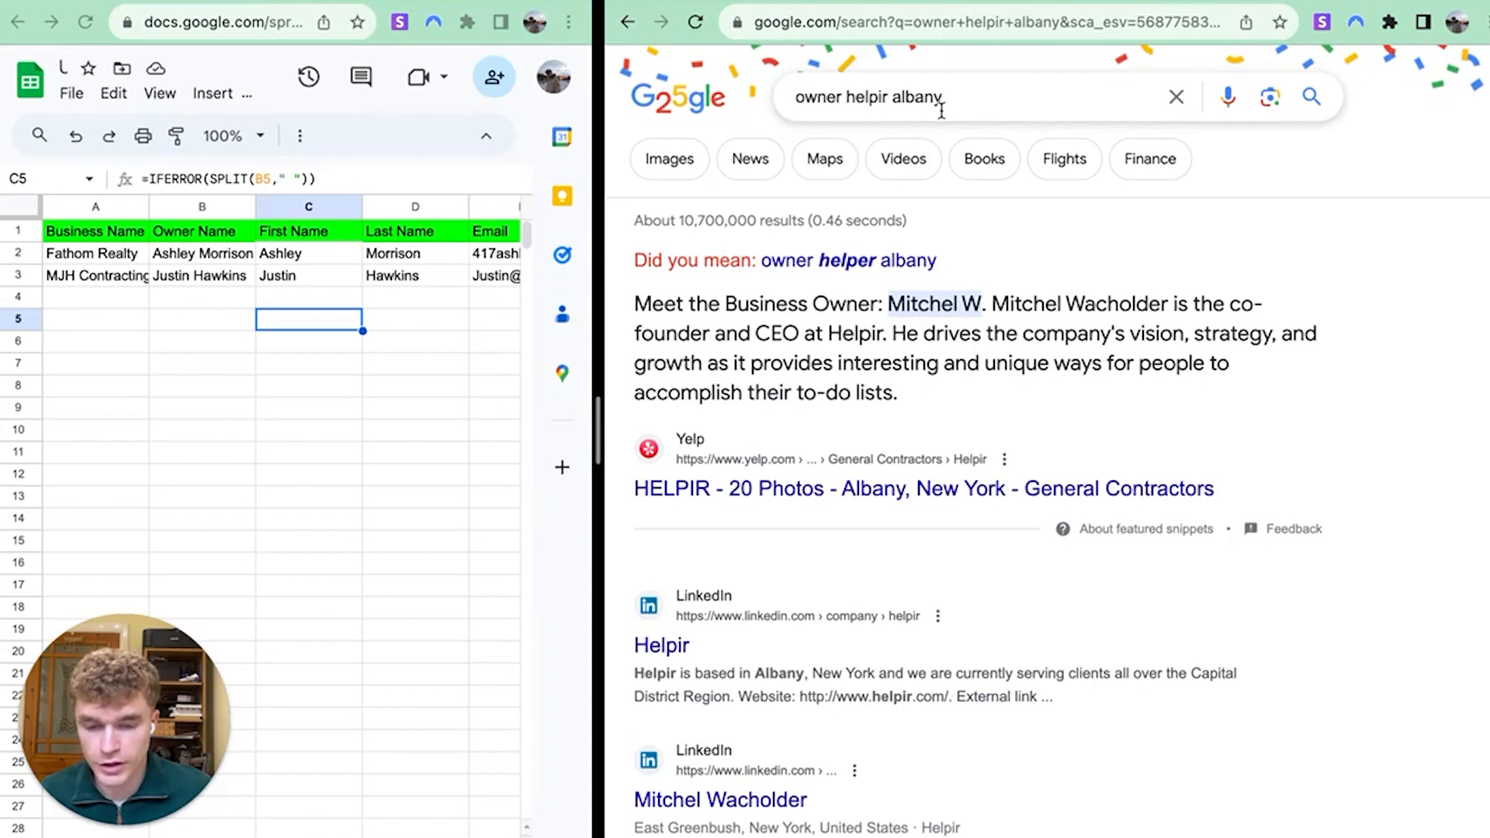
Return to Helpir's about page and list its four domain emails in Snov.io
{"action": "double_click", "coordinate": [851, 97]}
{"action": "left_click", "coordinate": [903, 100]}
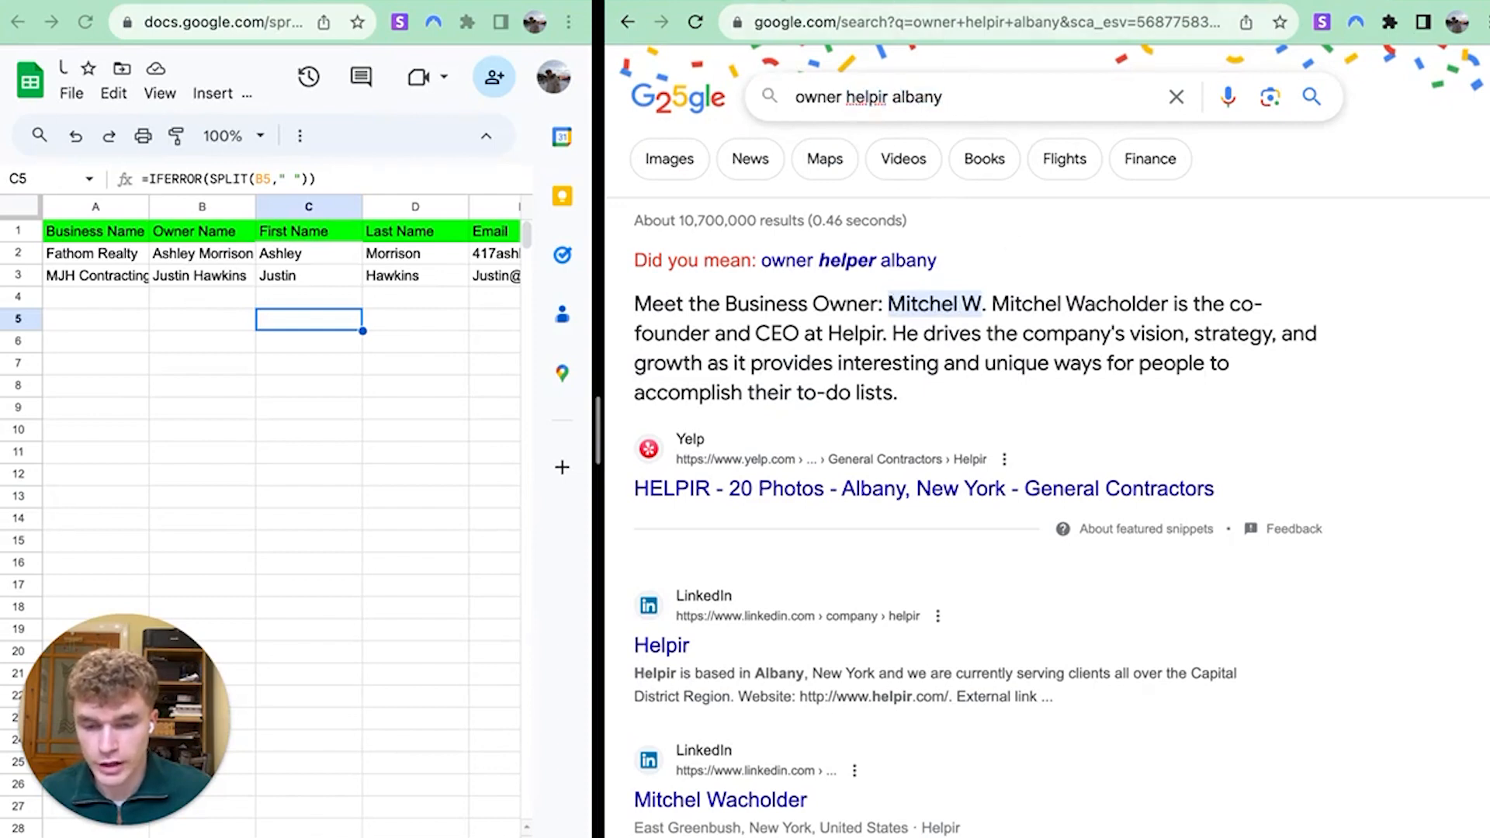
{"action": "left_click", "coordinate": [834, 1]}
{"action": "left_click", "coordinate": [1321, 23]}
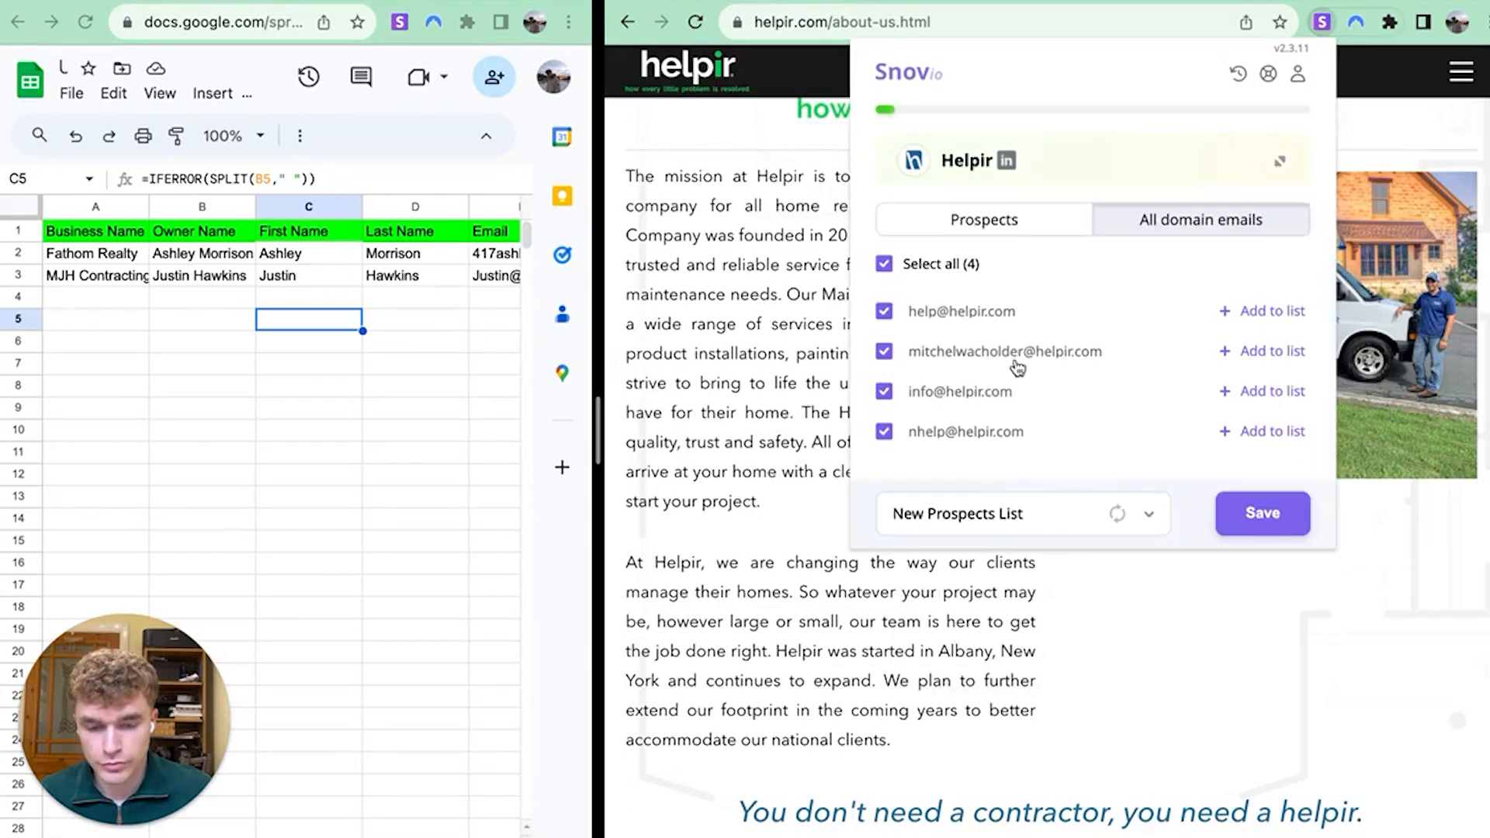
Enter the owner's full name in B4 of the lead sheet
{"action": "left_click_drag", "start_coordinate": [957, 355], "coordinate": [1024, 362]}
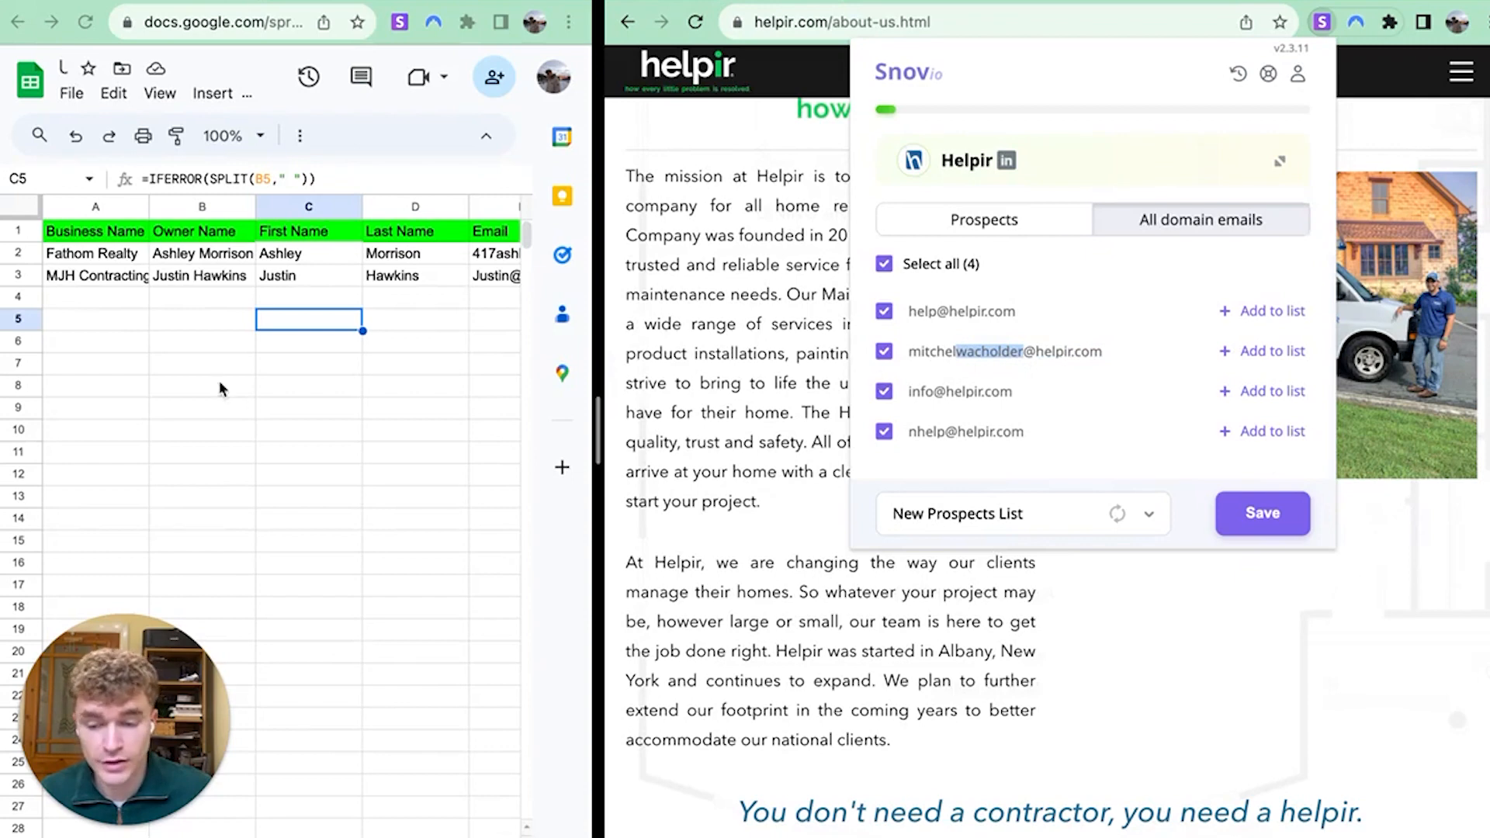
{"action": "left_click", "coordinate": [170, 298]}
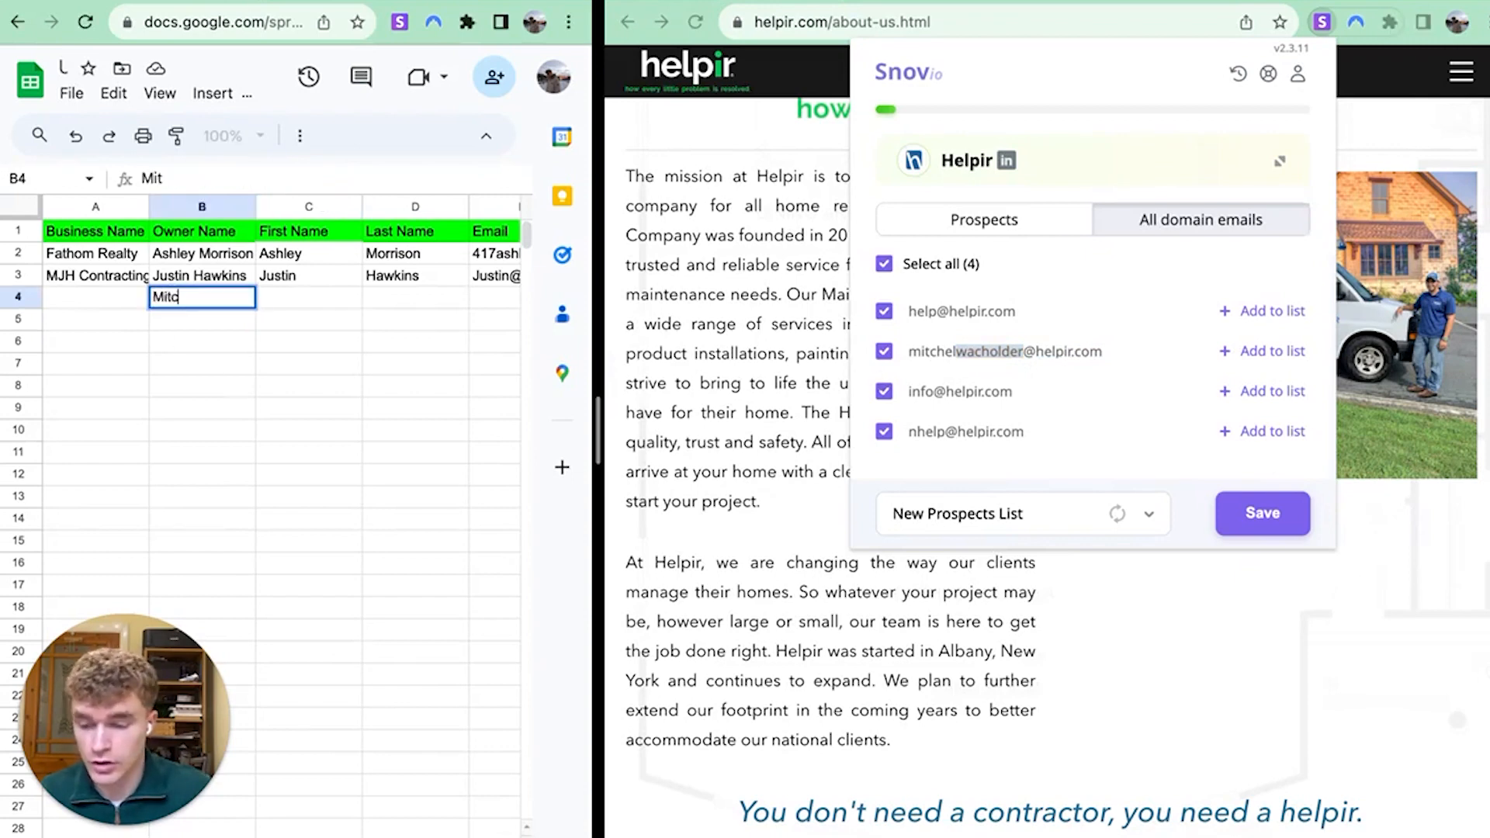
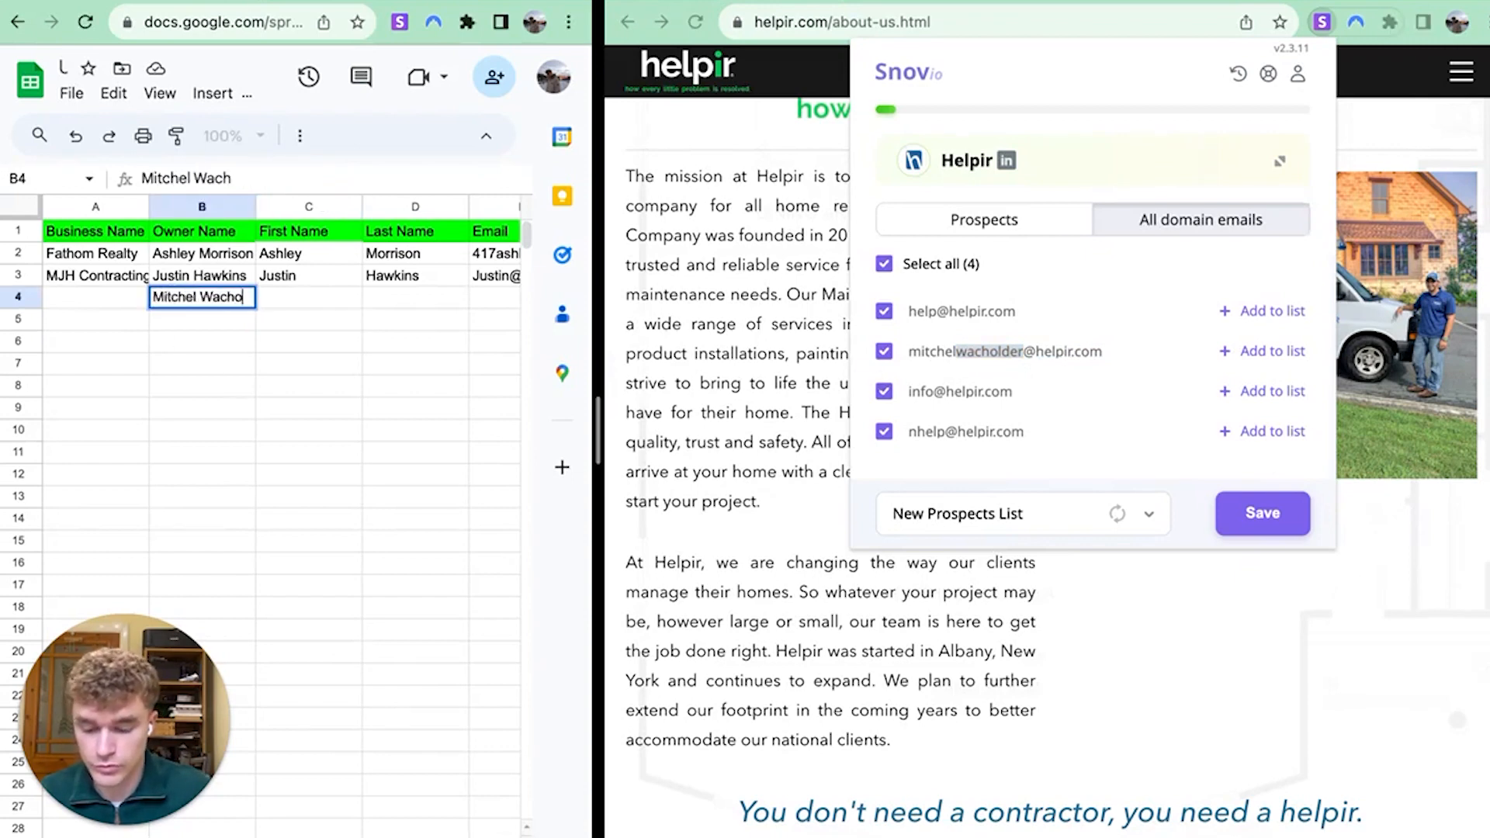
{"action": "key", "text": "Return"}
{"action": "key", "text": "Up"}
{"action": "key", "text": "Right"}
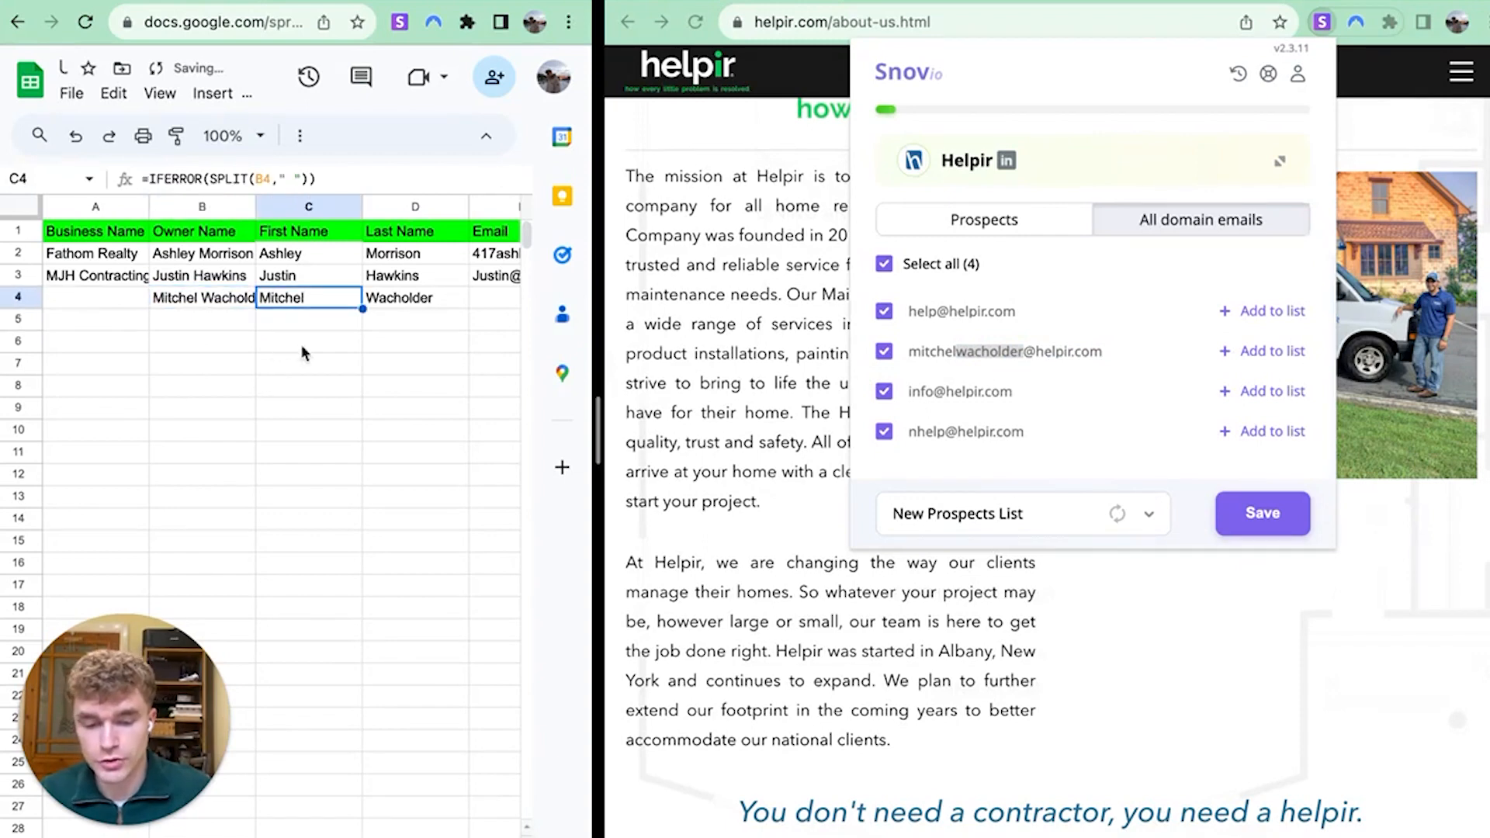
Copy the owner's helpir.com email from Snov.io and paste it into E4
{"action": "triple_click", "coordinate": [1027, 354]}
{"action": "left_click", "coordinate": [1028, 354]}
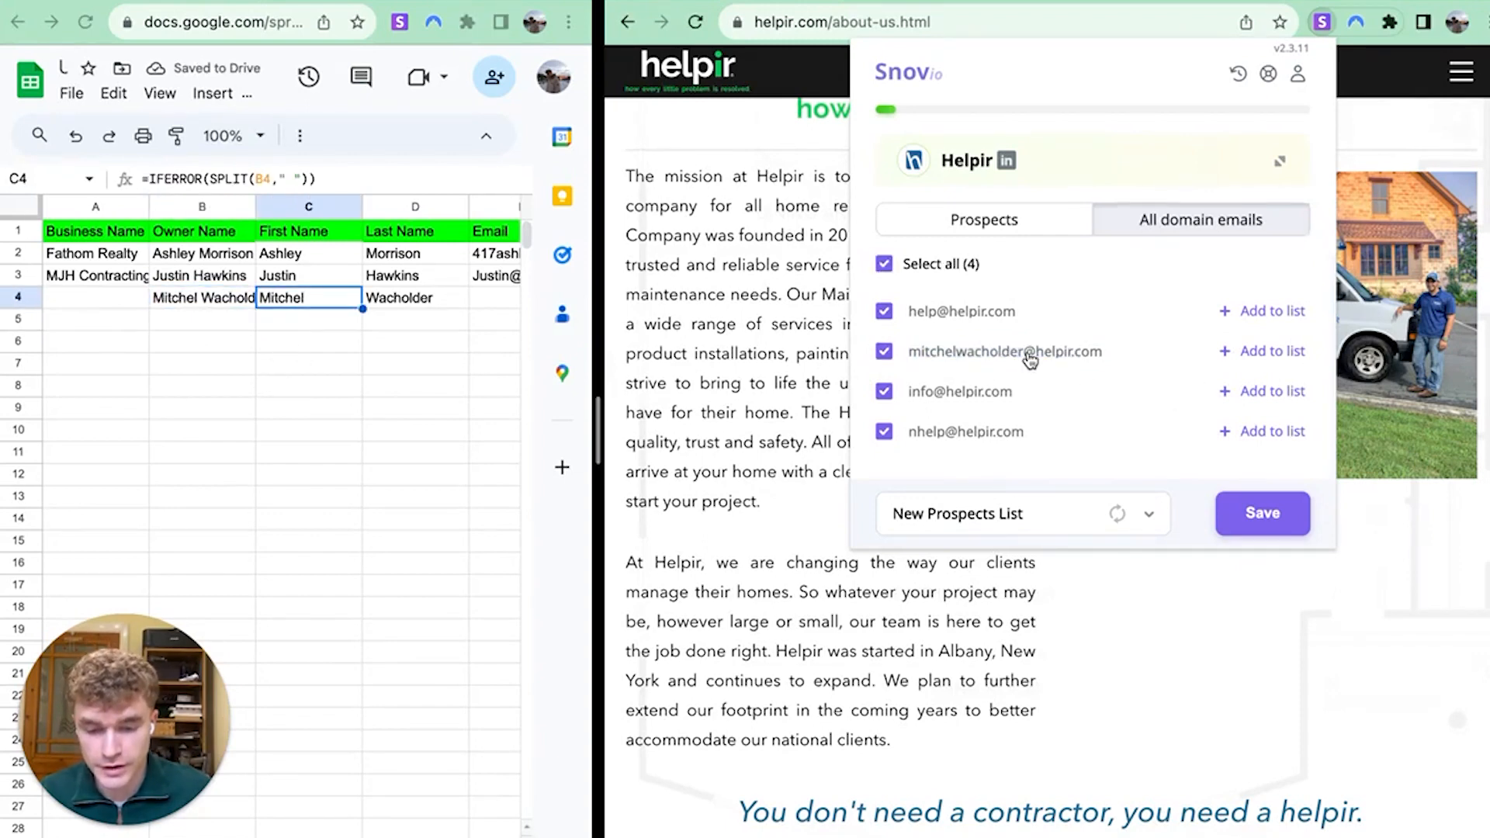
{"action": "triple_click", "coordinate": [1028, 355]}
{"action": "key", "text": "super+c"}
{"action": "left_click", "coordinate": [884, 351]}
{"action": "left_click", "coordinate": [431, 322]}
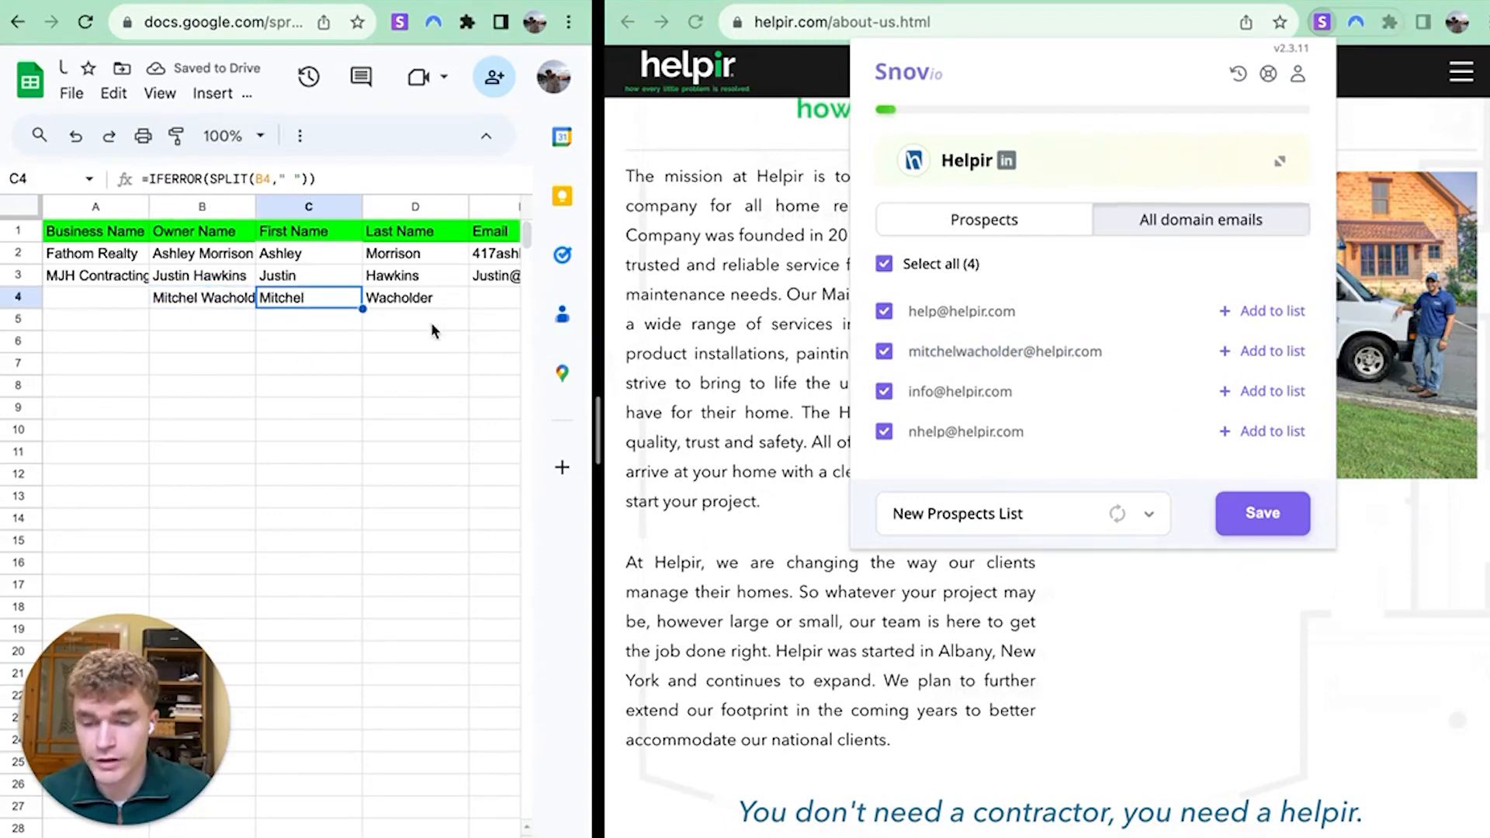
{"action": "key", "text": "Right"}
{"action": "key", "text": "Right"}
{"action": "key", "text": "super+v"}
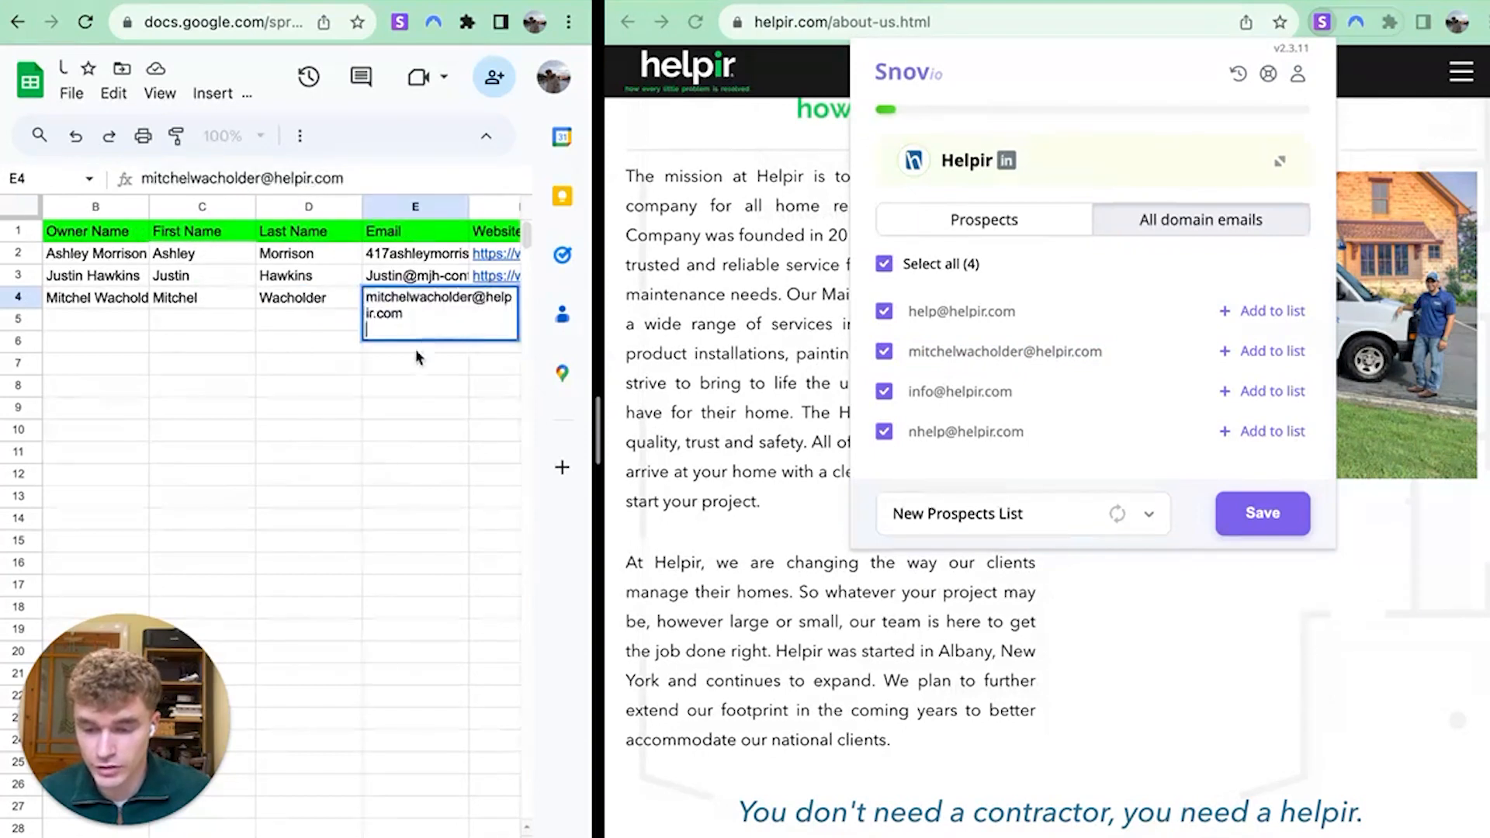
{"action": "left_click", "coordinate": [409, 371]}
{"action": "left_click", "coordinate": [882, 563]}
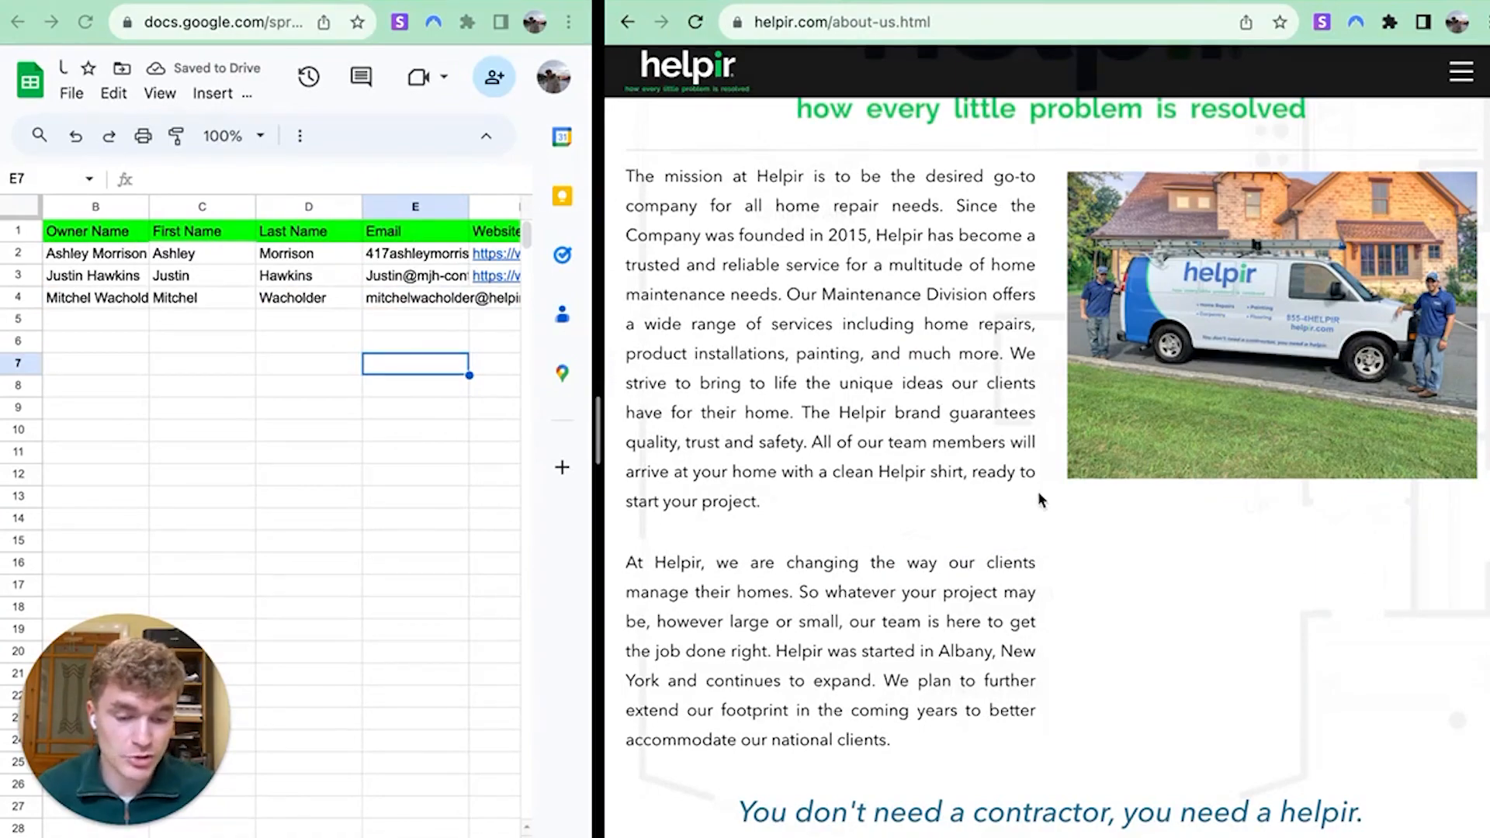
{"action": "scroll", "coordinate": [848, 509], "scroll_direction": "up", "scroll_amount": 3}
{"action": "scroll", "coordinate": [844, 502], "scroll_direction": "down", "scroll_amount": 6}
{"action": "scroll", "coordinate": [844, 501], "scroll_direction": "down", "scroll_amount": 5}
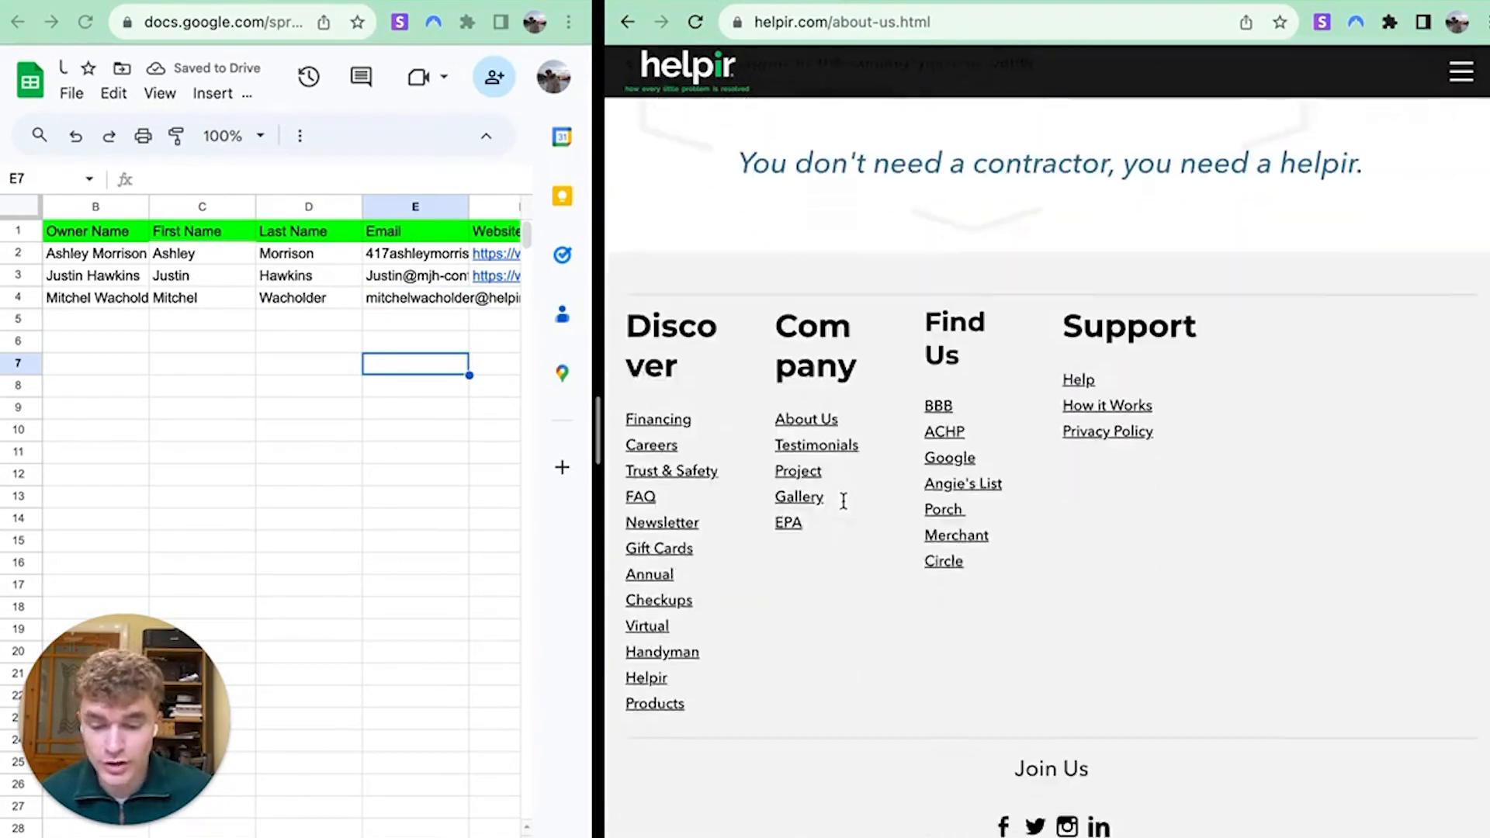
{"action": "scroll", "coordinate": [841, 502], "scroll_direction": "up", "scroll_amount": 10}
{"action": "scroll", "coordinate": [842, 497], "scroll_direction": "down", "scroll_amount": 3}
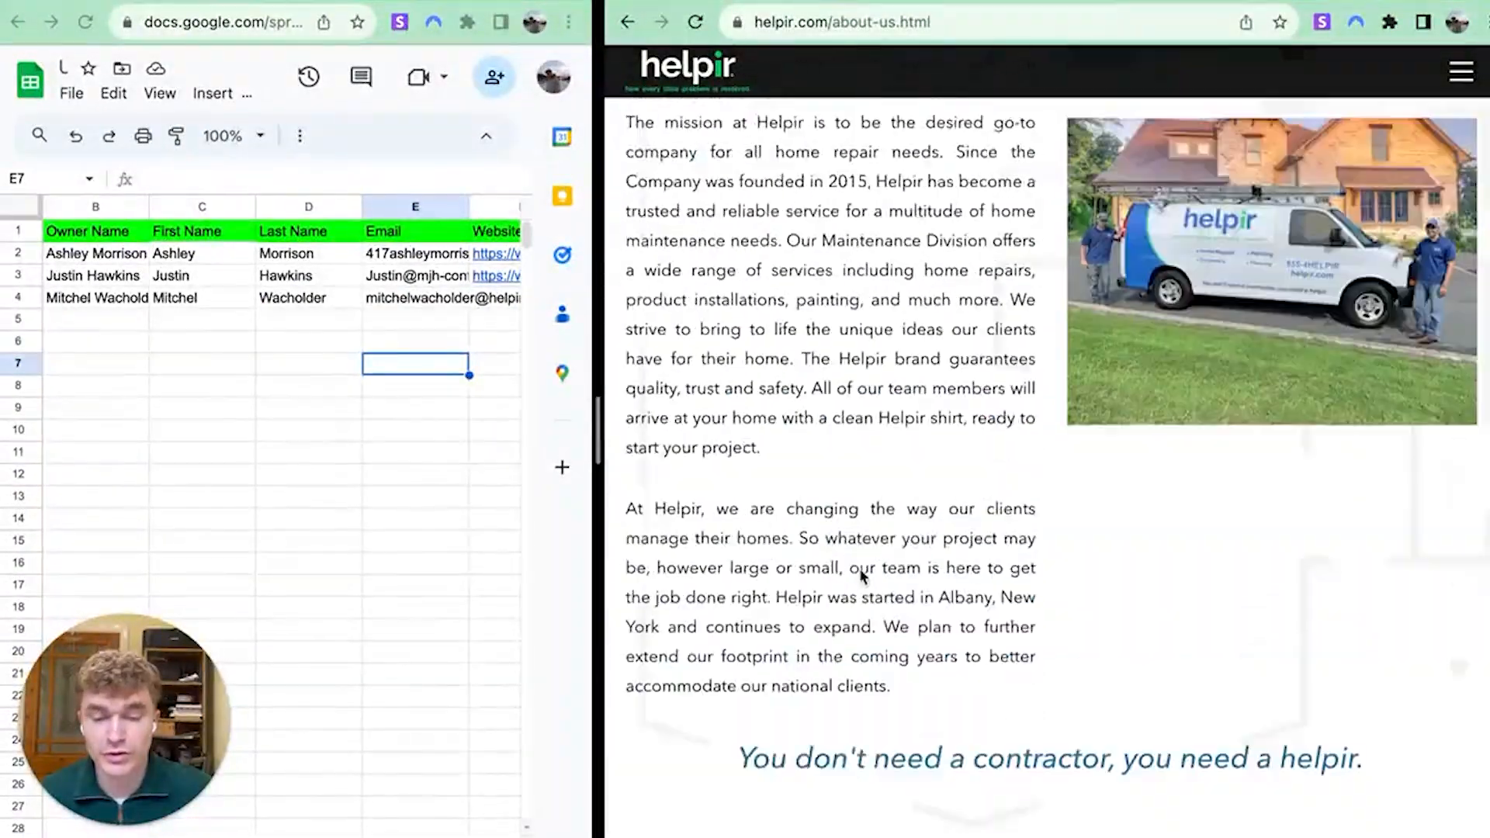
{"action": "scroll", "coordinate": [841, 574], "scroll_direction": "up", "scroll_amount": 5}
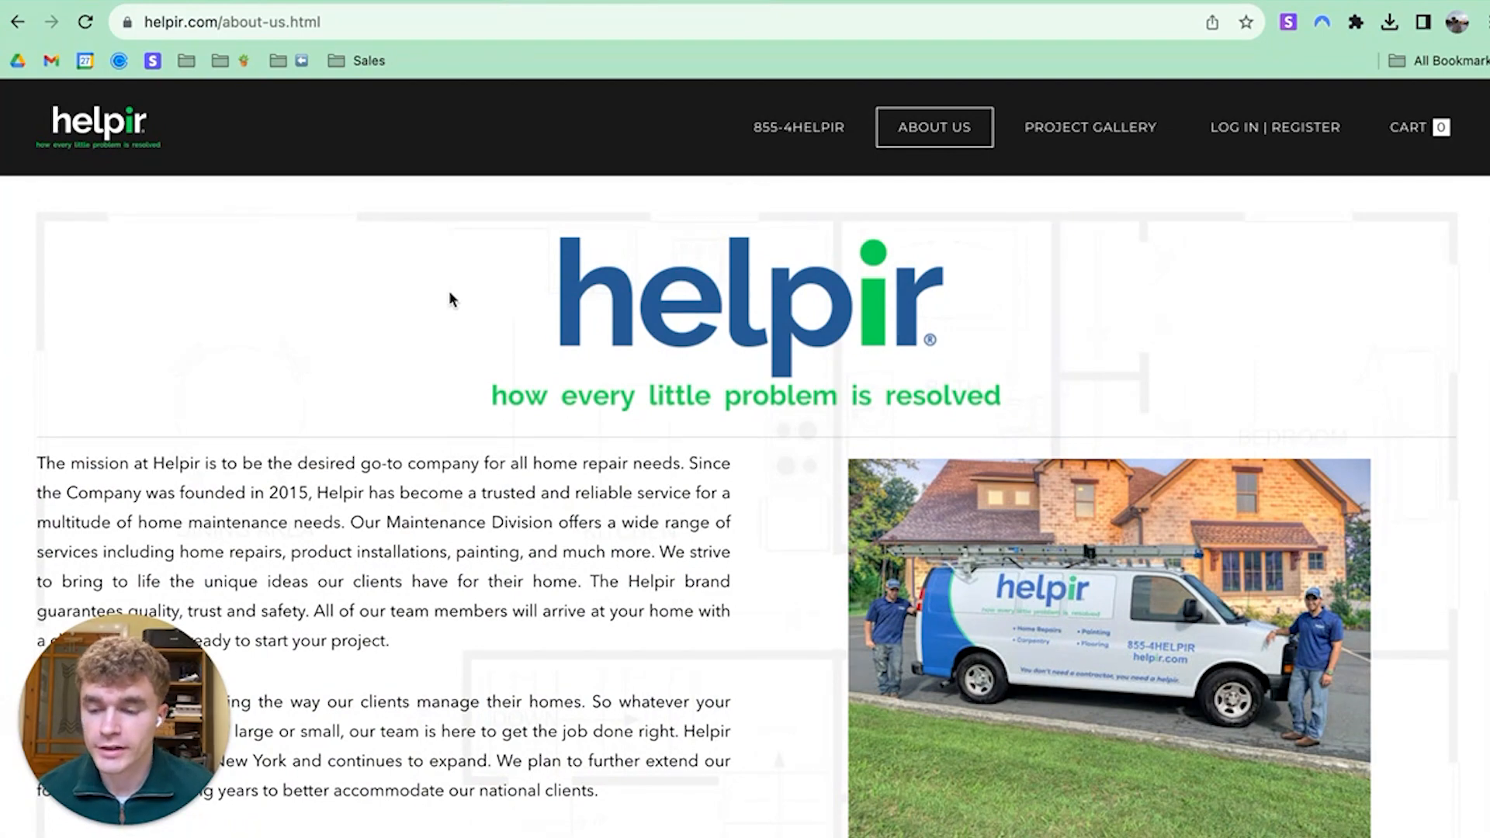
{"action": "scroll", "coordinate": [512, 413], "scroll_direction": "down", "scroll_amount": 8}
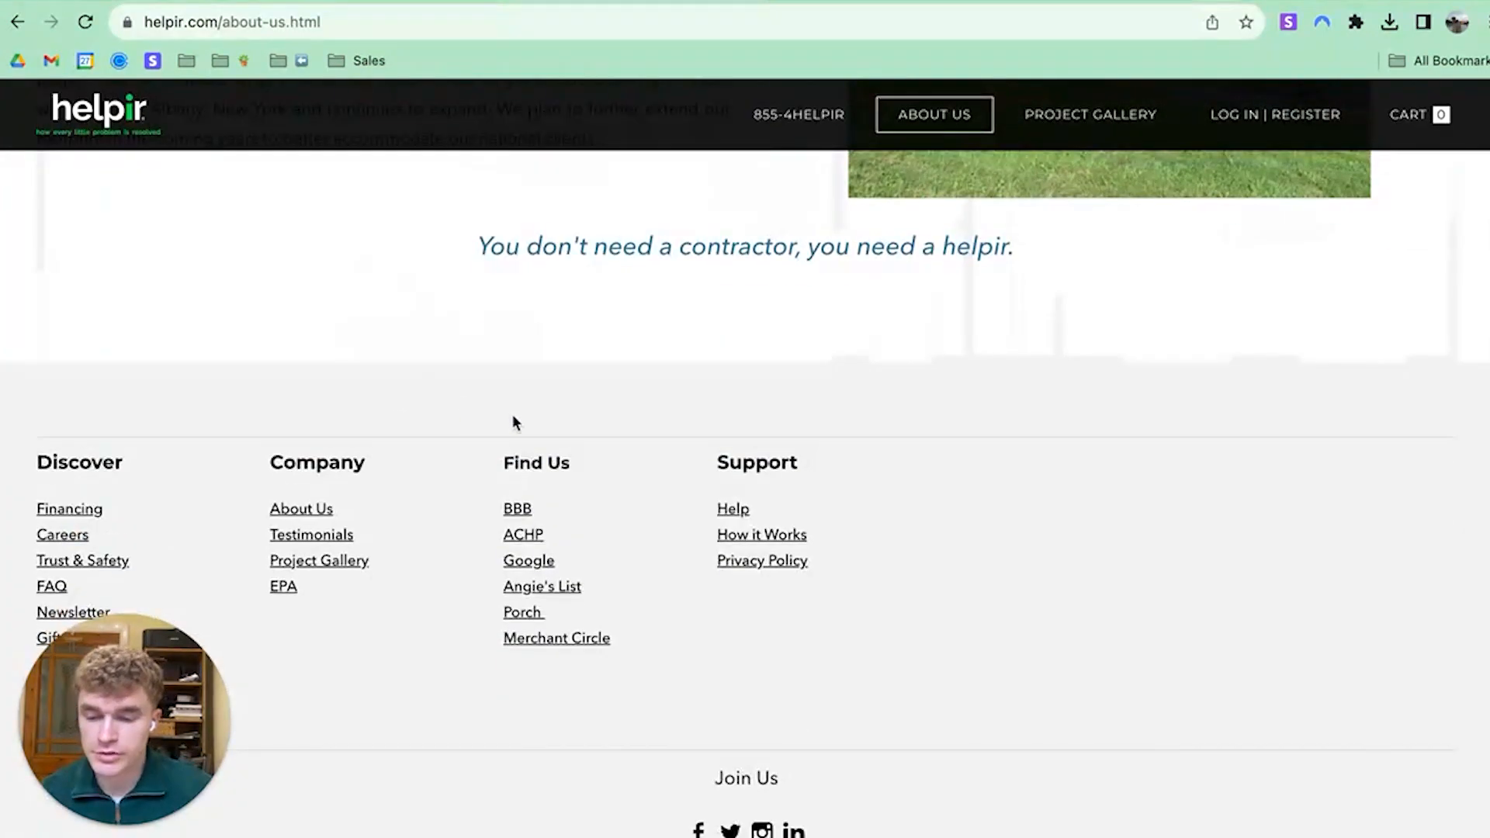
{"action": "scroll", "coordinate": [505, 392], "scroll_direction": "up", "scroll_amount": 5}
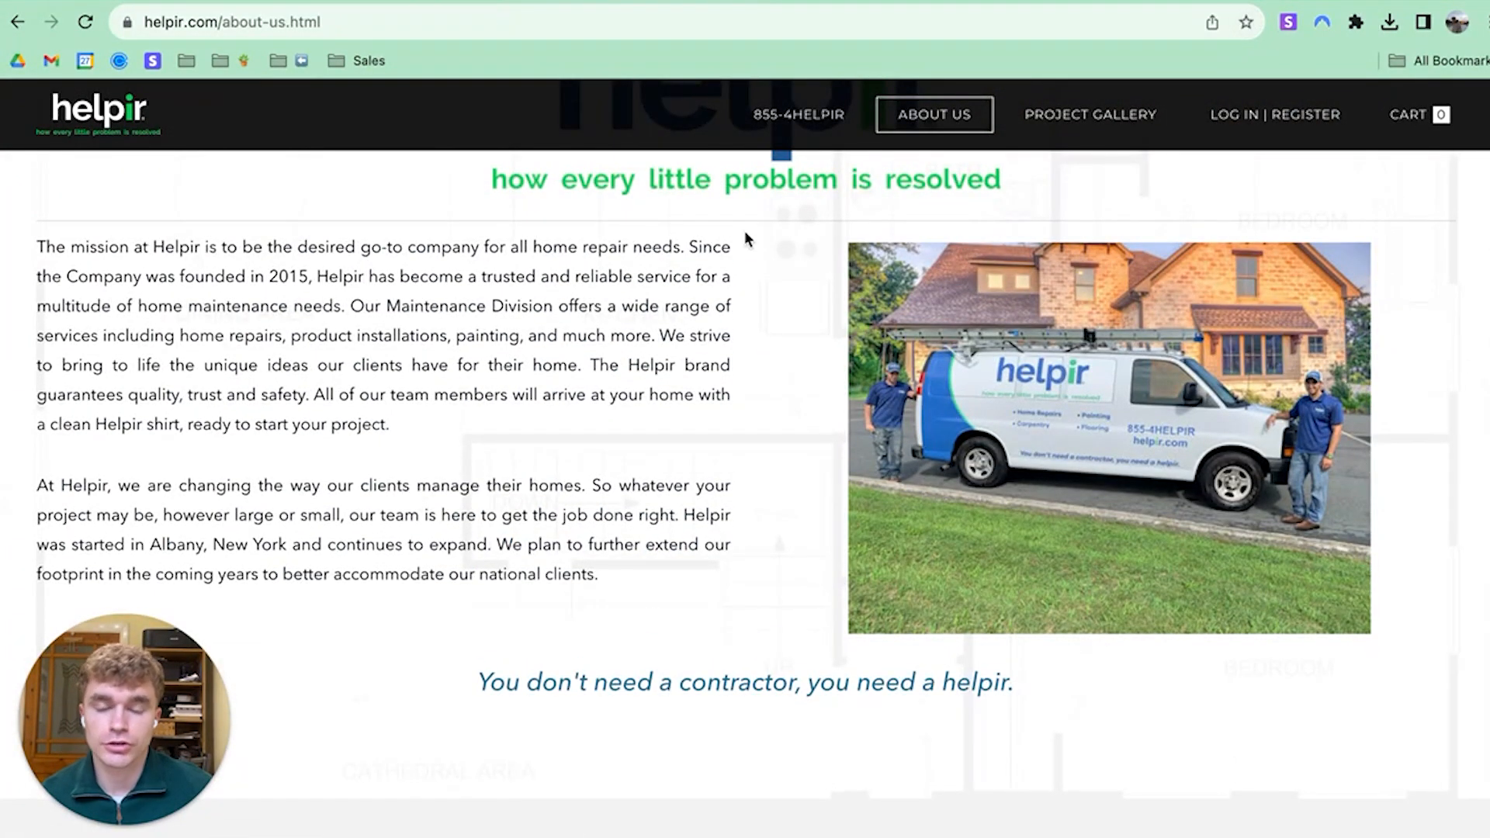
{"action": "scroll", "coordinate": [508, 380], "scroll_direction": "down", "scroll_amount": 5}
{"action": "scroll", "coordinate": [508, 381], "scroll_direction": "down", "scroll_amount": 2}
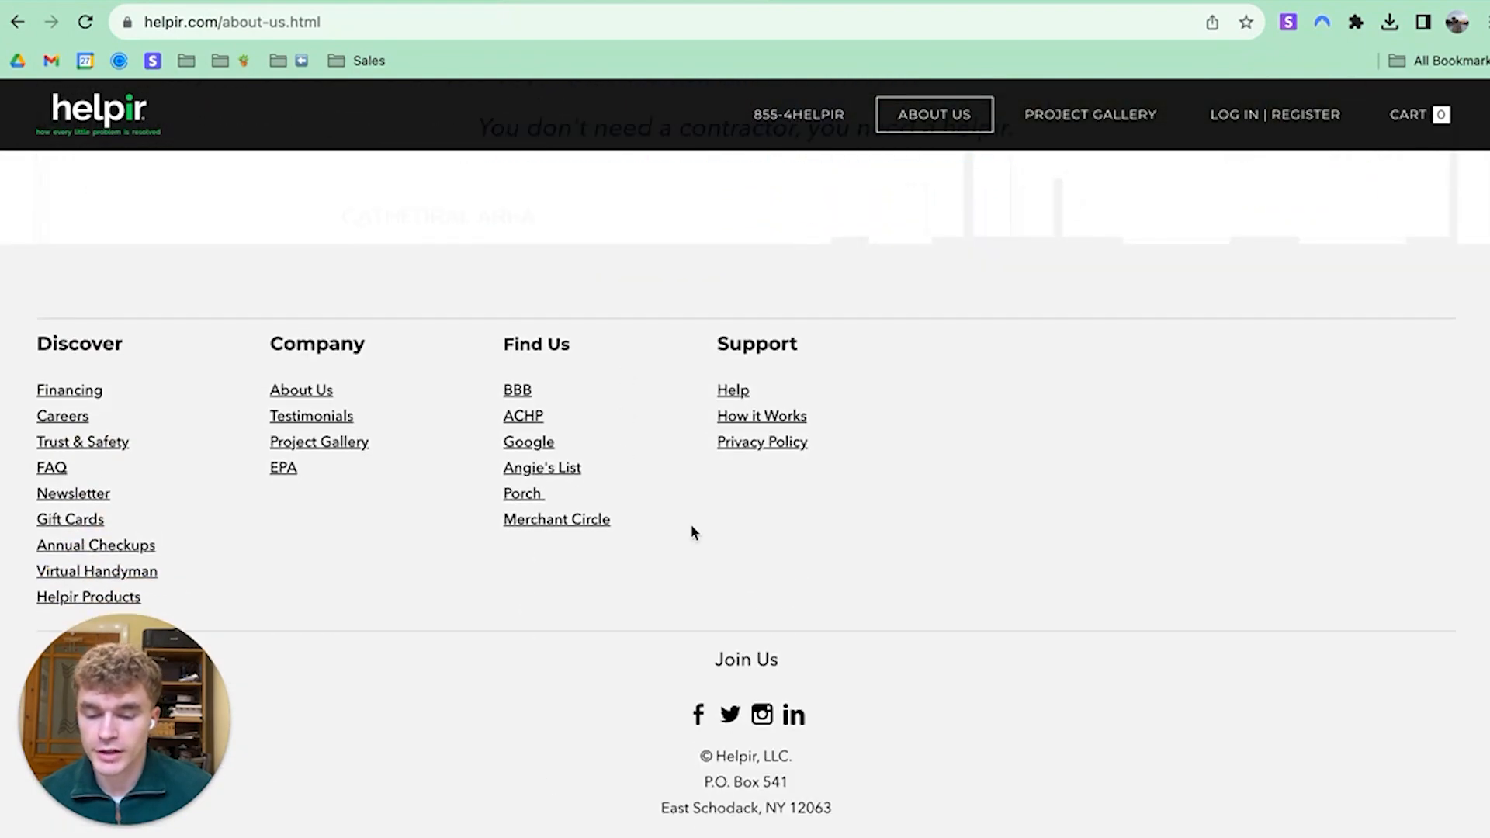
{"action": "left_click", "coordinate": [706, 716]}
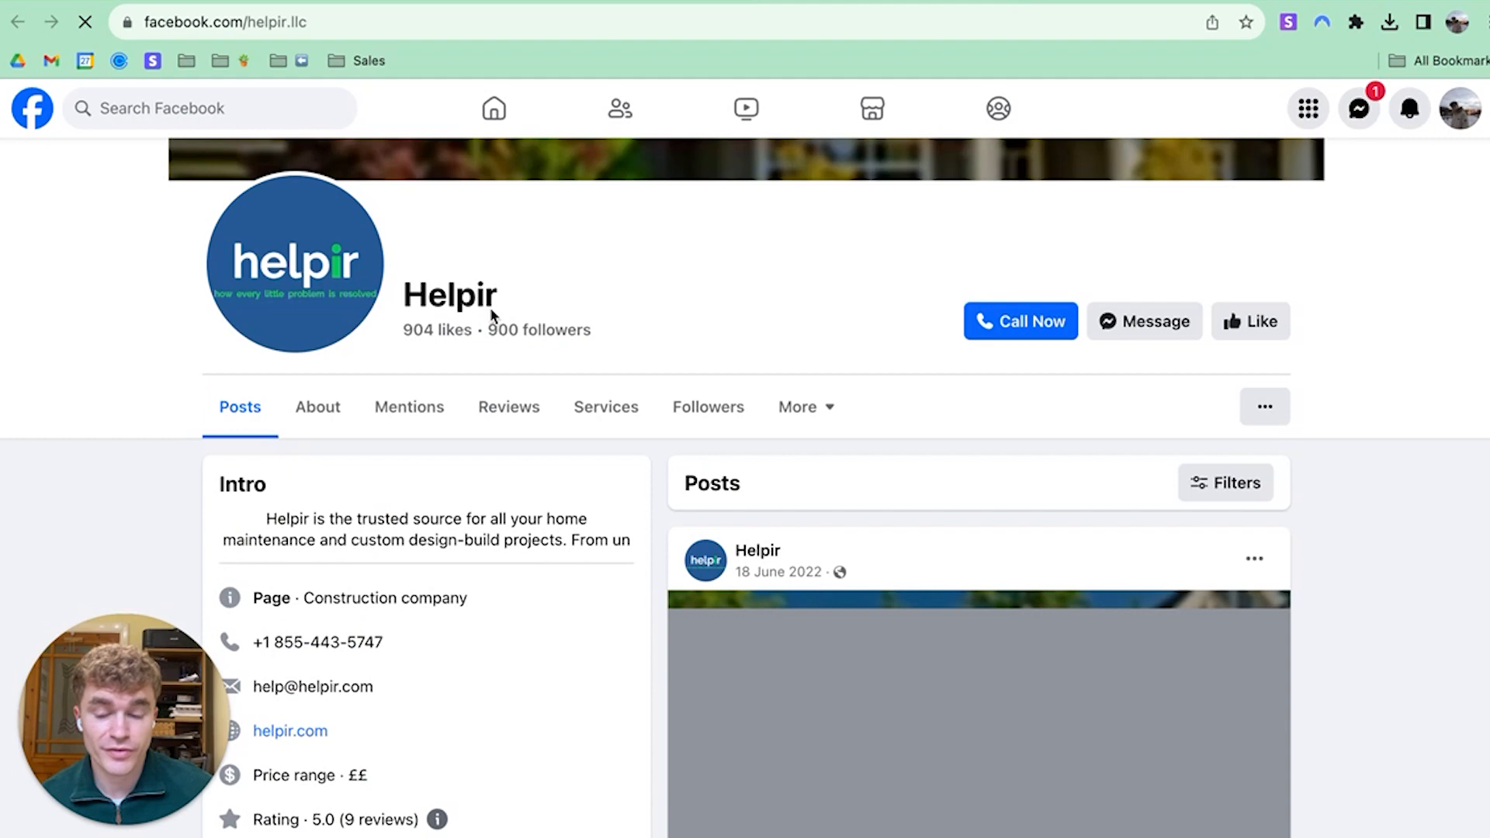
{"action": "scroll", "coordinate": [491, 311], "scroll_direction": "down", "scroll_amount": 5}
{"action": "left_click_drag", "start_coordinate": [374, 332], "coordinate": [260, 333]}
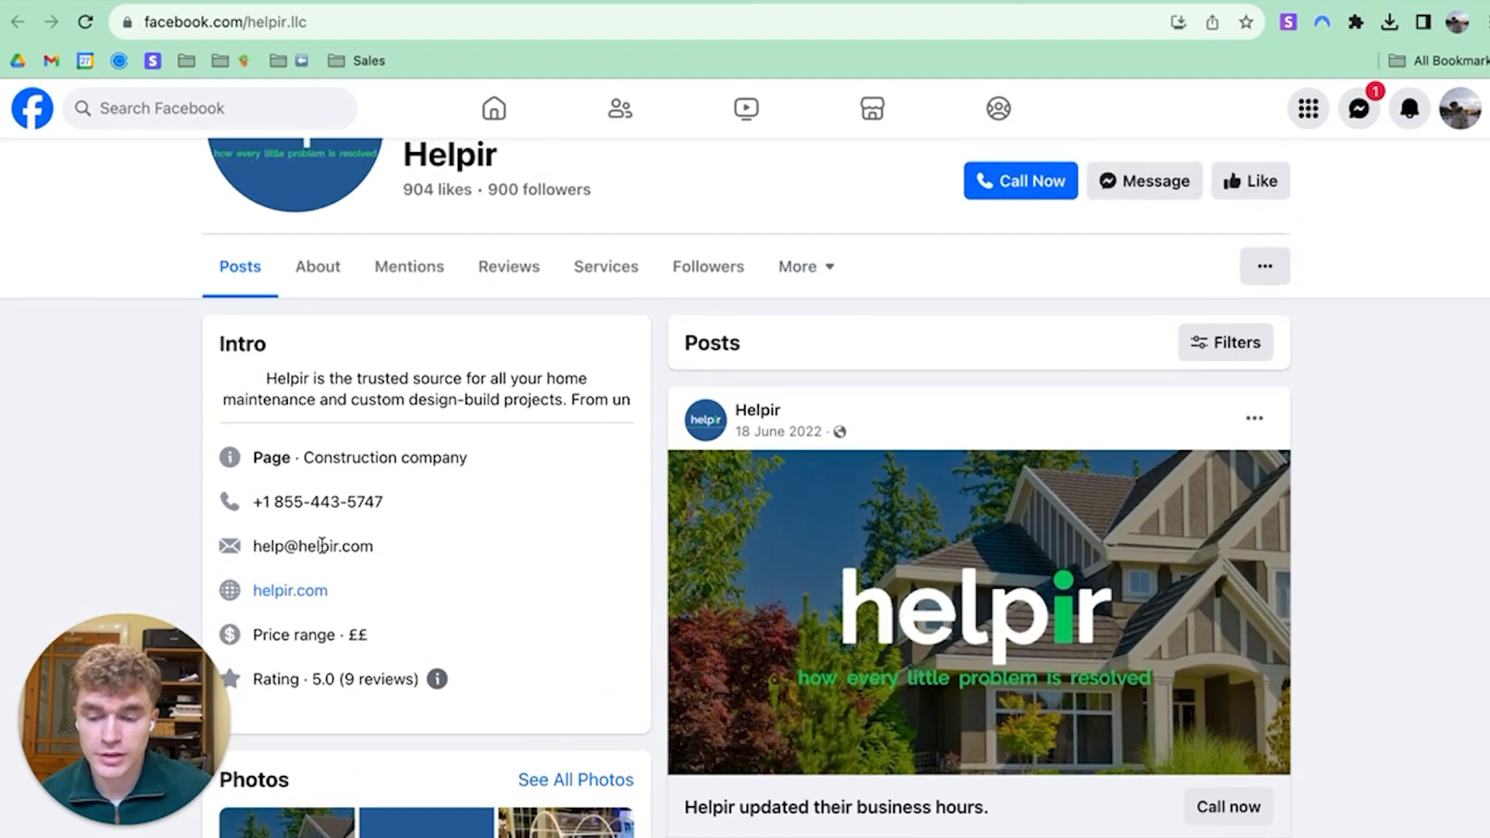
{"action": "triple_click", "coordinate": [257, 548]}
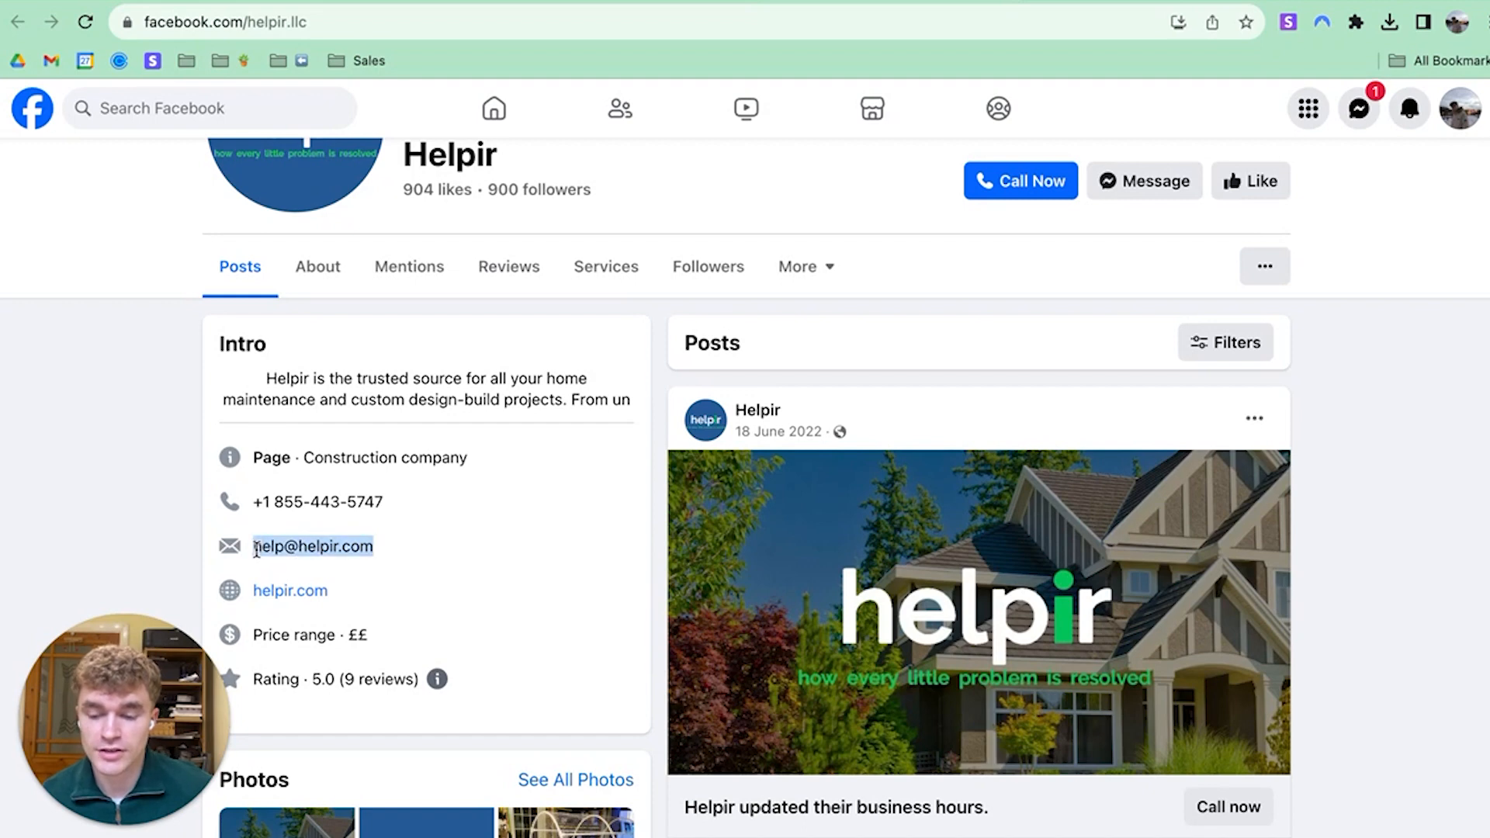
{"action": "left_click", "coordinate": [257, 548]}
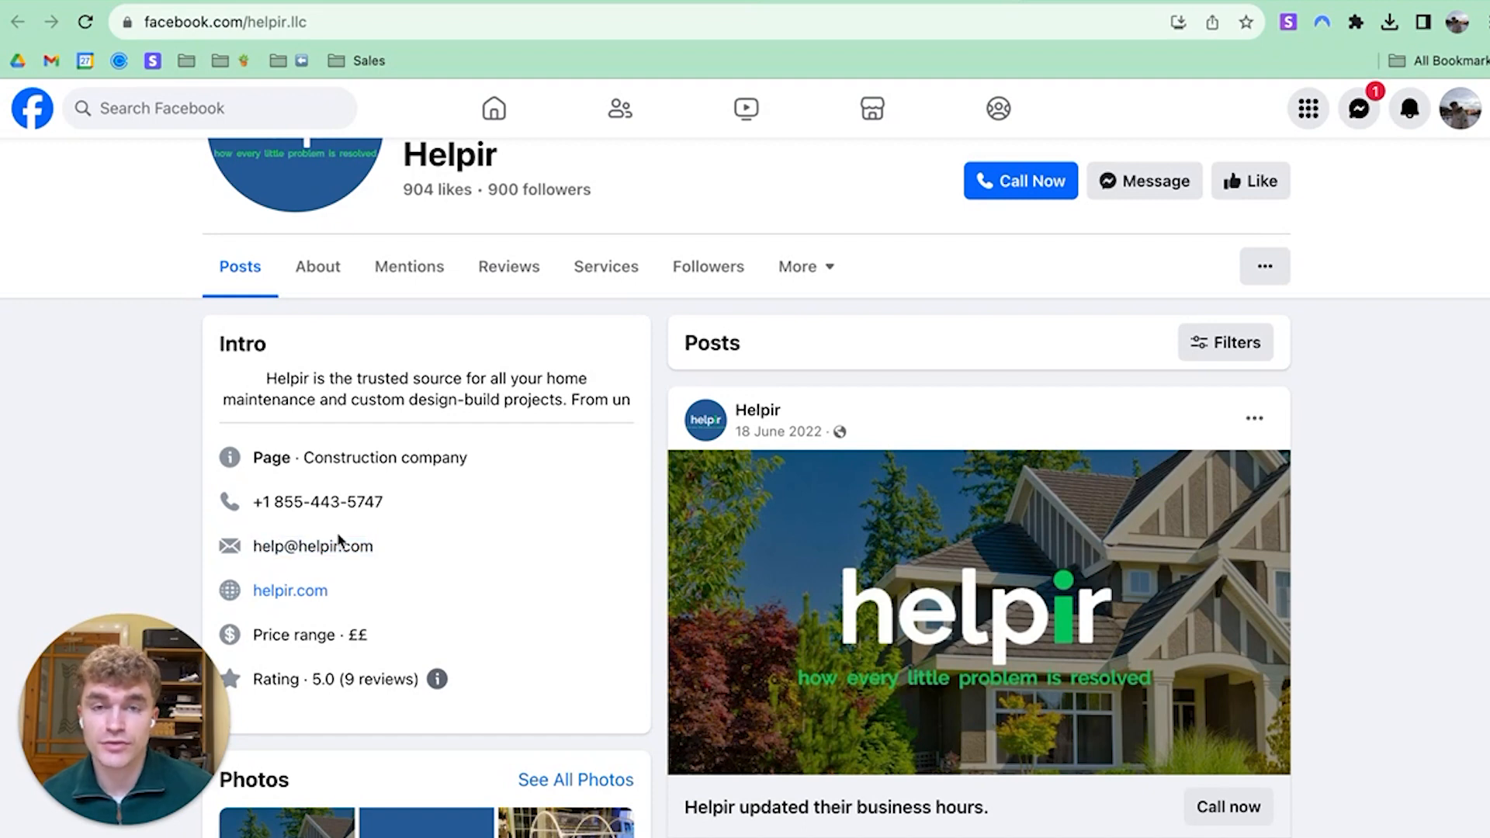
{"action": "double_click", "coordinate": [272, 547]}
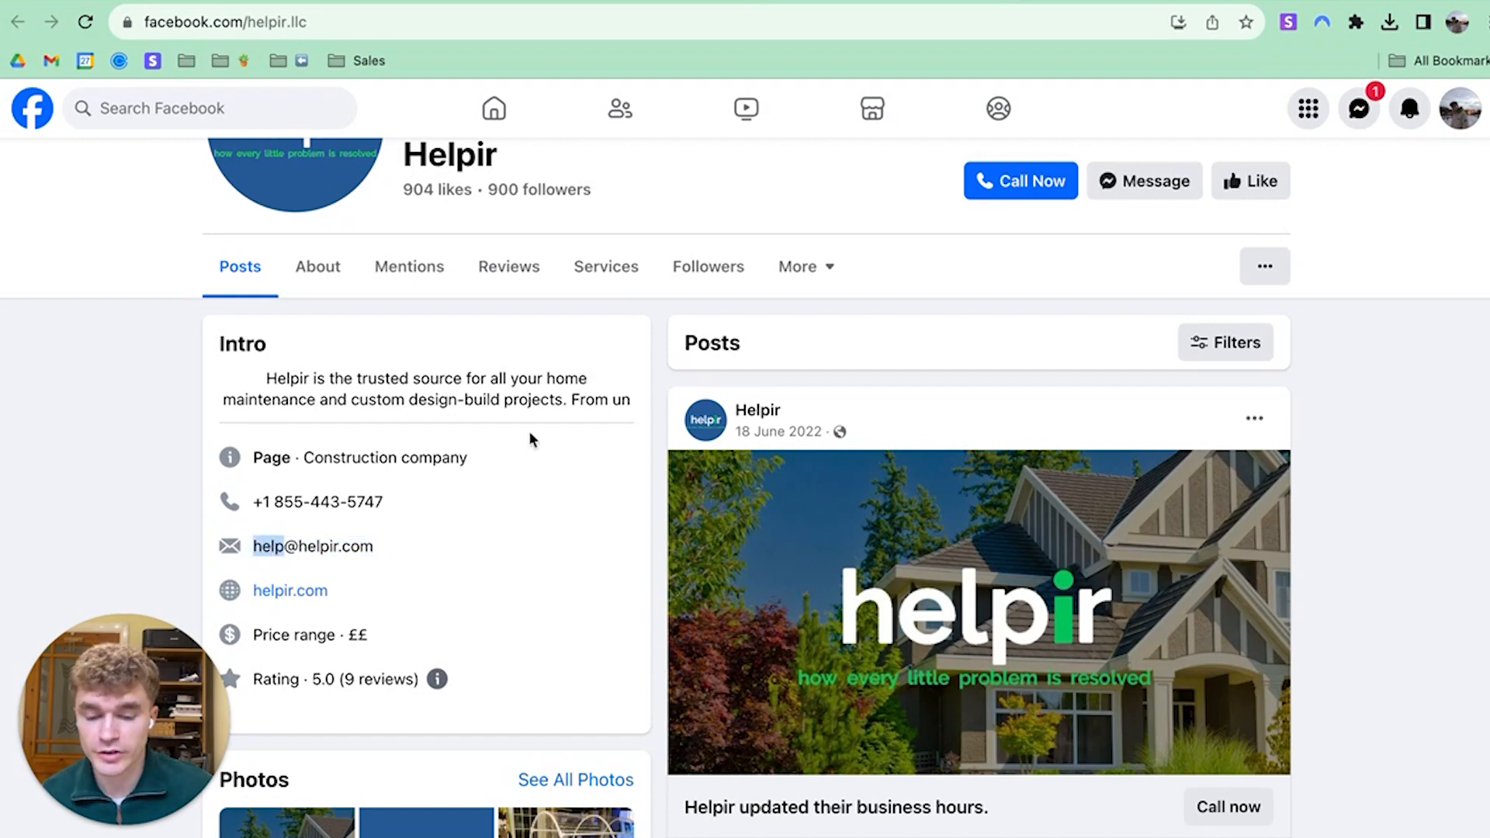
{"action": "scroll", "coordinate": [530, 434], "scroll_direction": "up", "scroll_amount": 3}
{"action": "left_click", "coordinate": [613, 2]}
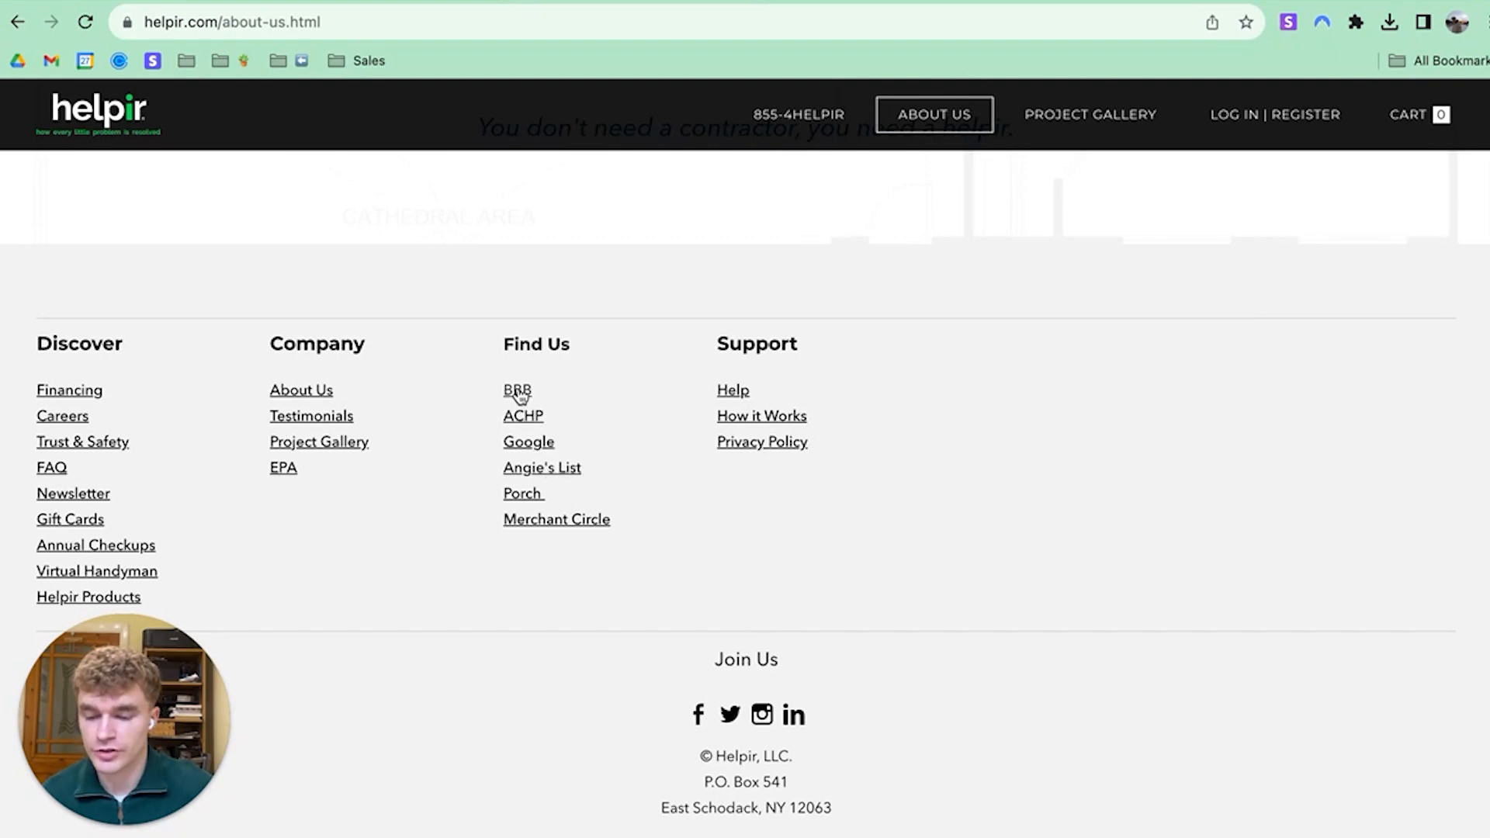
{"action": "left_click", "coordinate": [522, 419]}
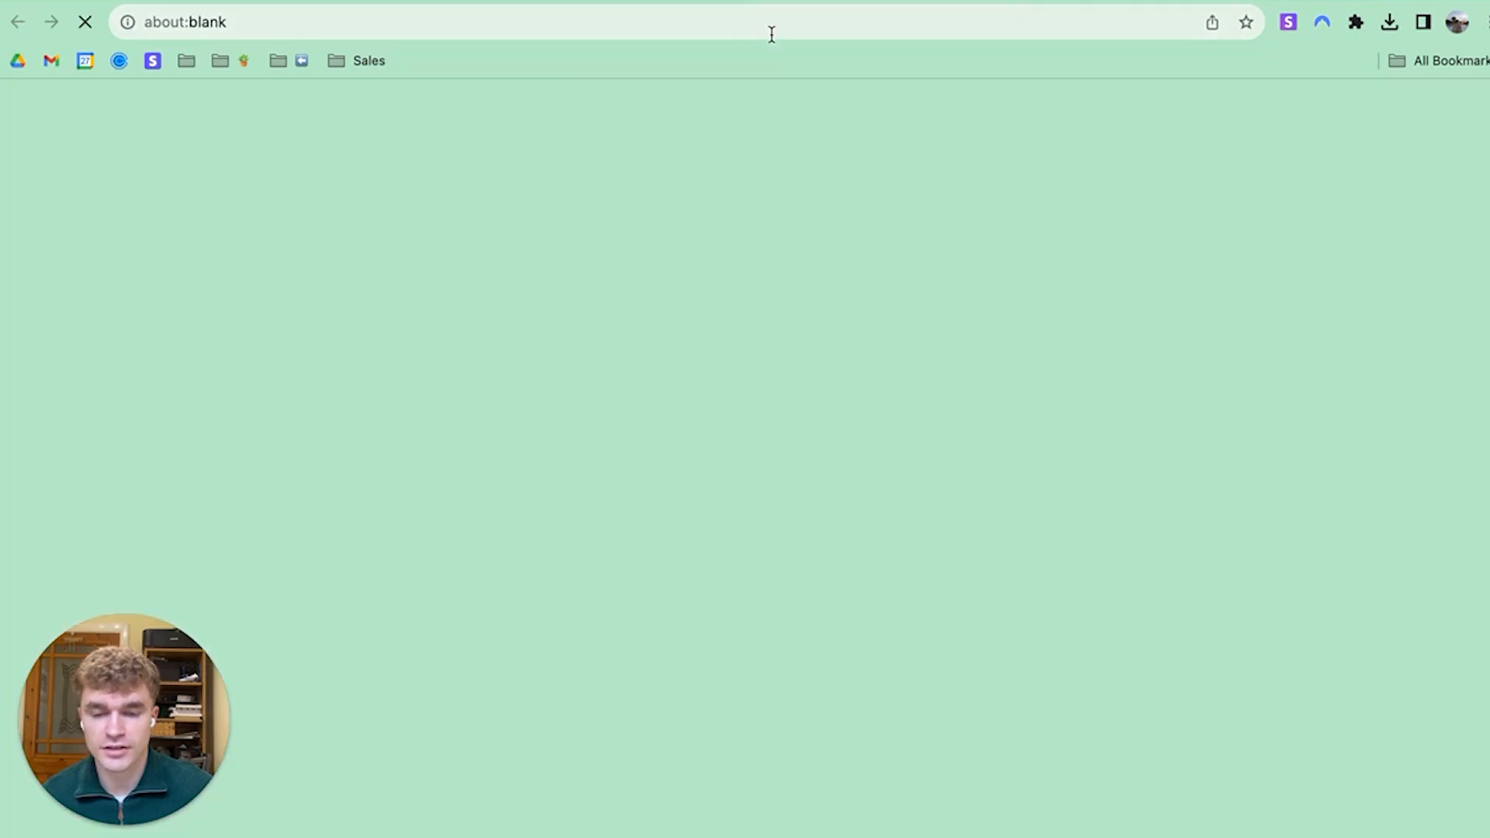
Review Helpir's ACHP directory listing for the owner's name, then switch back to Helpir's About Us page
{"action": "scroll", "coordinate": [422, 465], "scroll_direction": "down", "scroll_amount": 6}
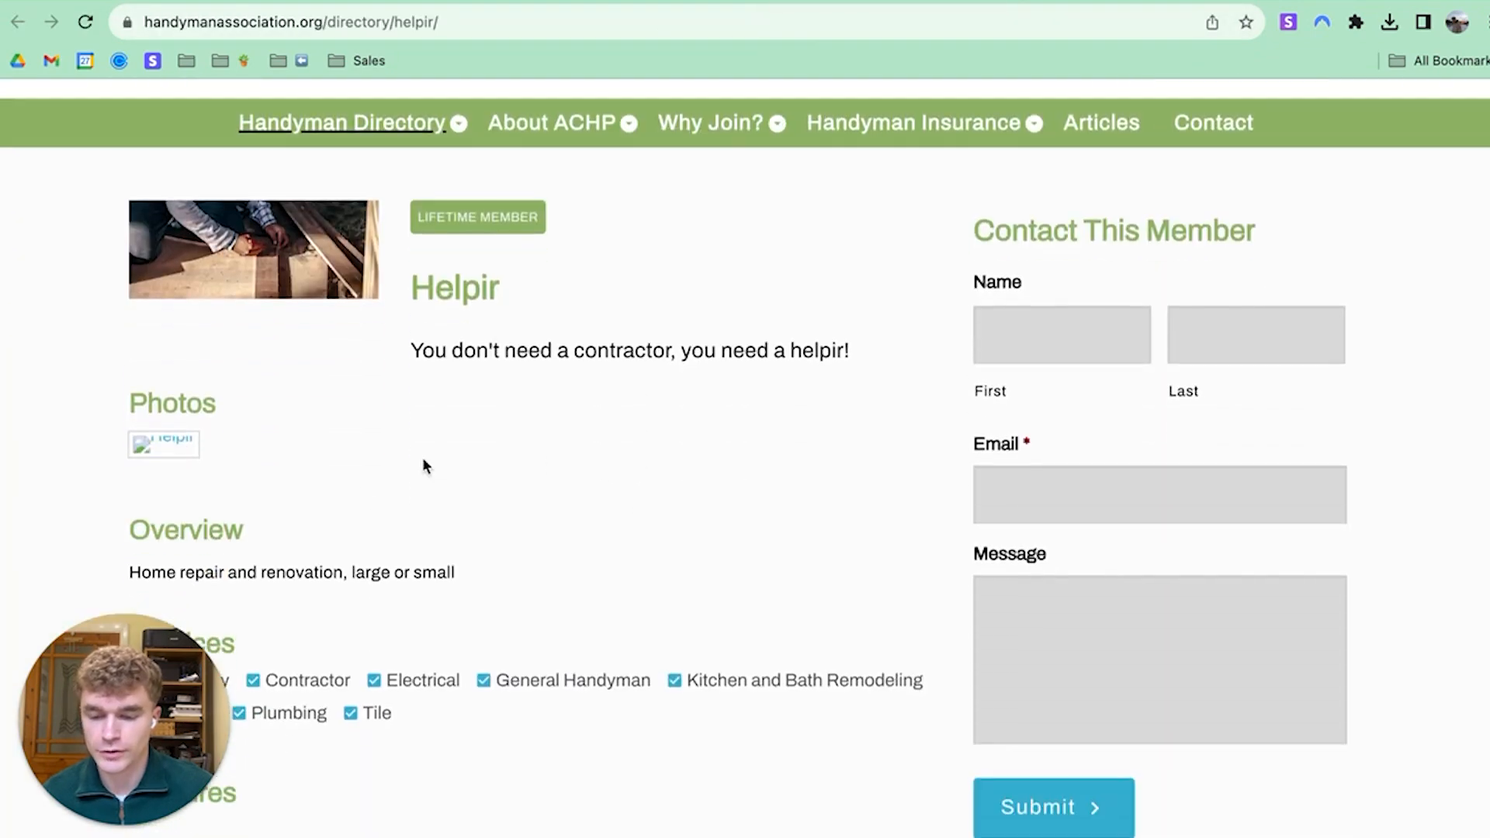
{"action": "scroll", "coordinate": [409, 492], "scroll_direction": "down", "scroll_amount": 3}
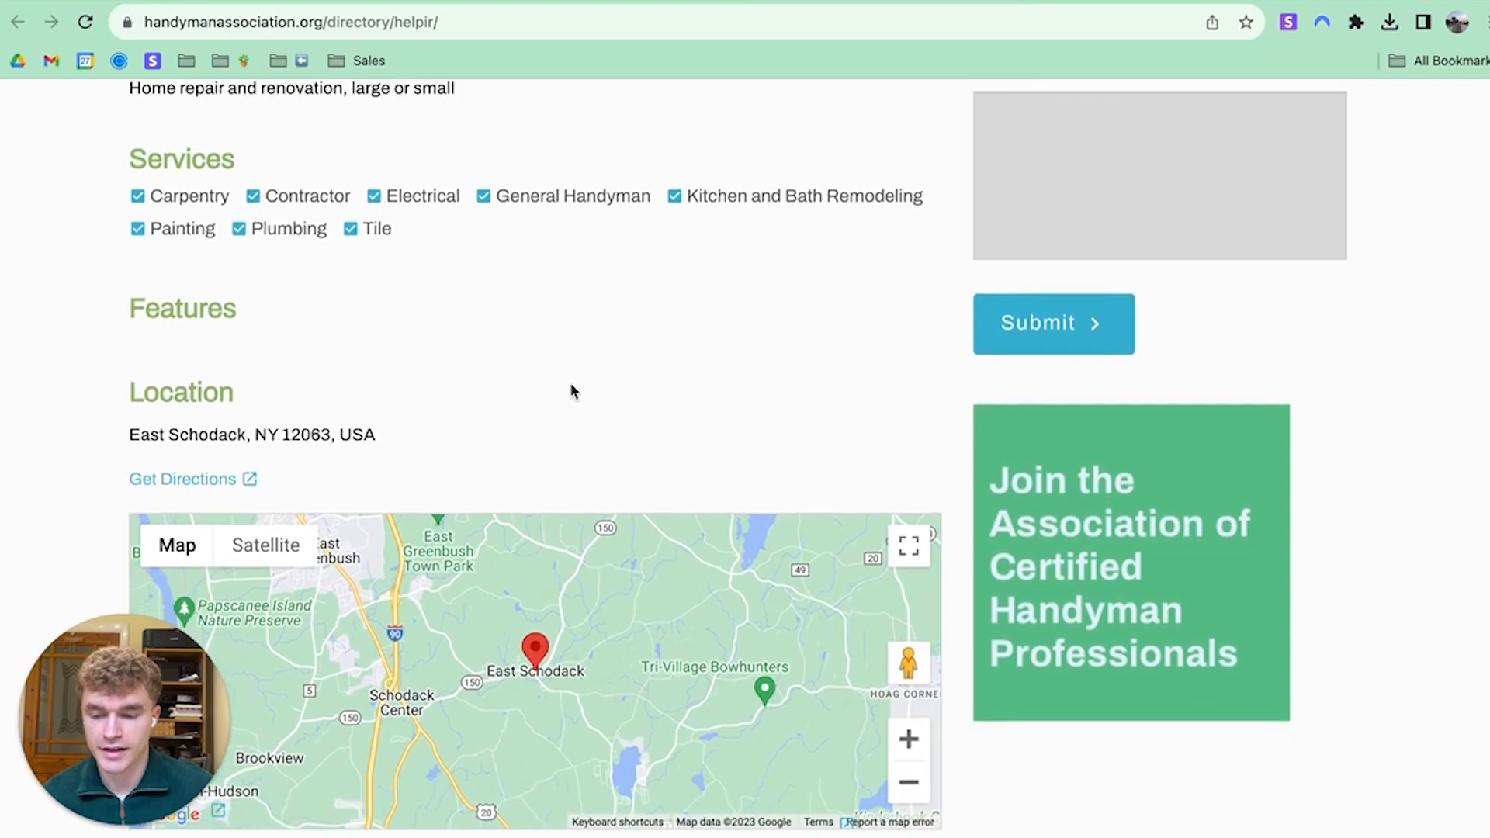
{"action": "scroll", "coordinate": [784, 287], "scroll_direction": "up", "scroll_amount": 5}
{"action": "scroll", "coordinate": [784, 292], "scroll_direction": "up", "scroll_amount": 4}
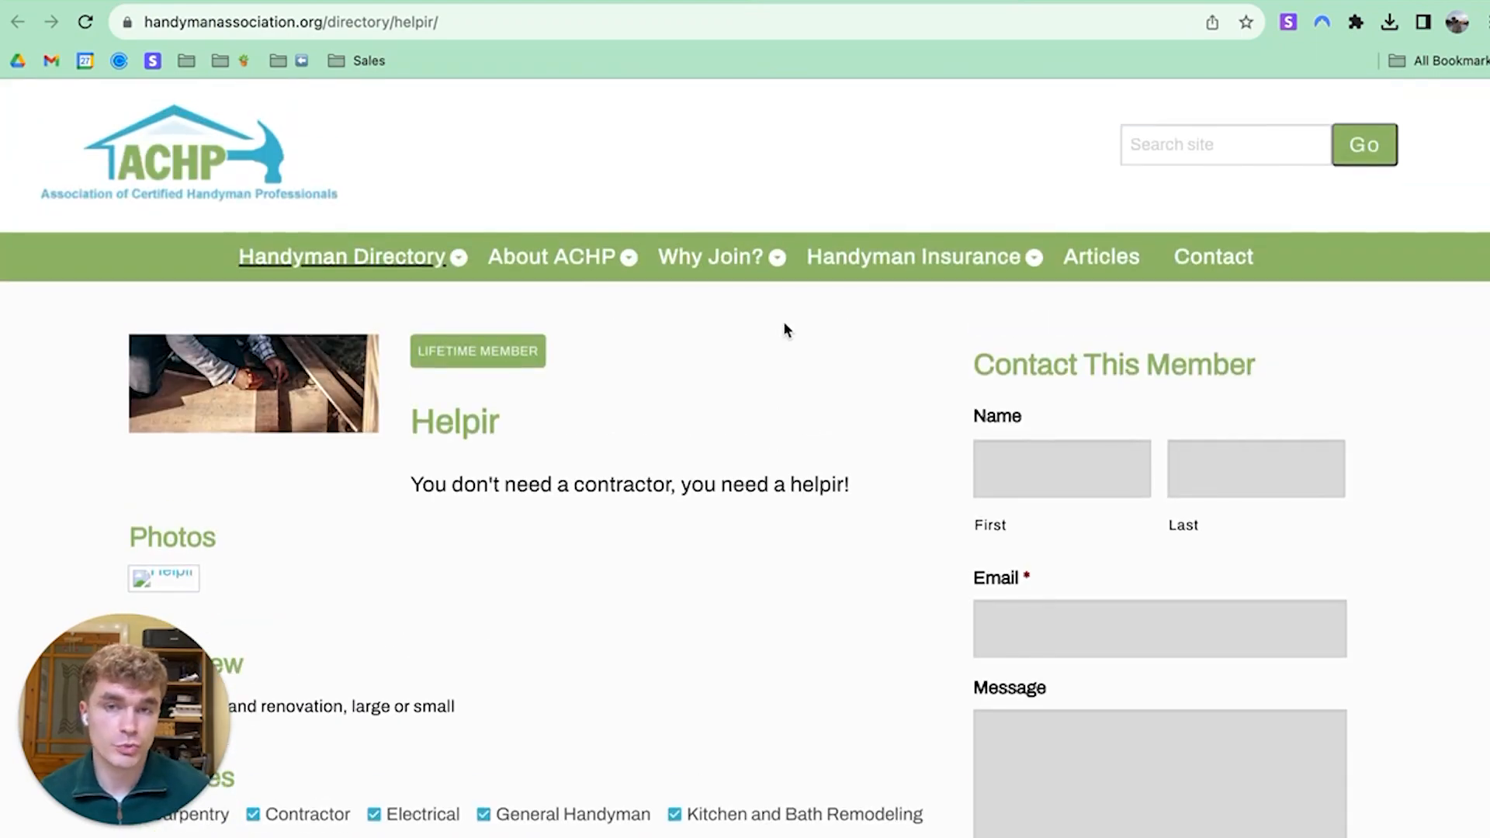
{"action": "scroll", "coordinate": [818, 543], "scroll_direction": "down", "scroll_amount": 14}
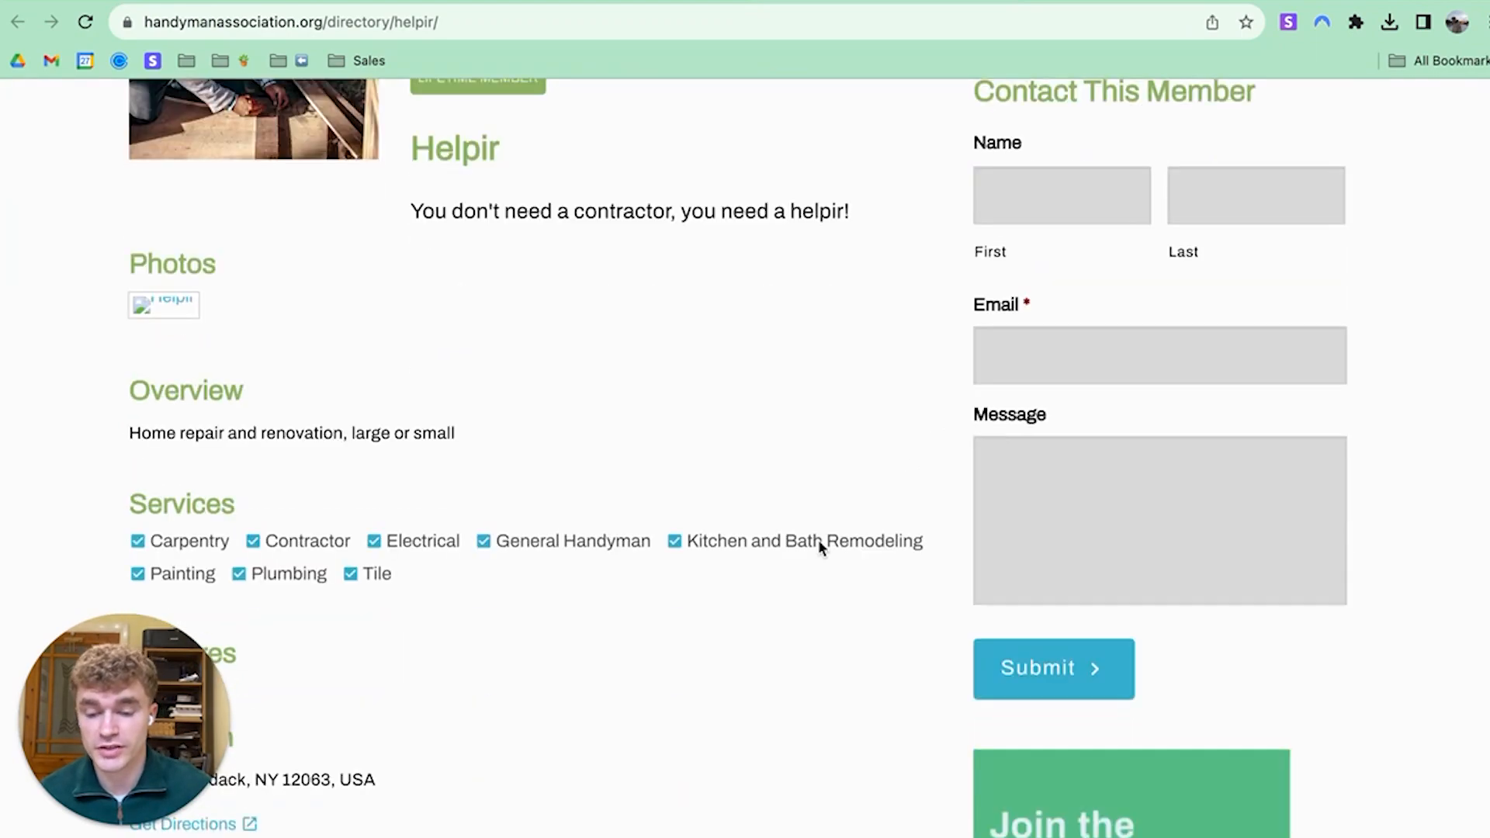
{"action": "scroll", "coordinate": [698, 512], "scroll_direction": "down", "scroll_amount": 2}
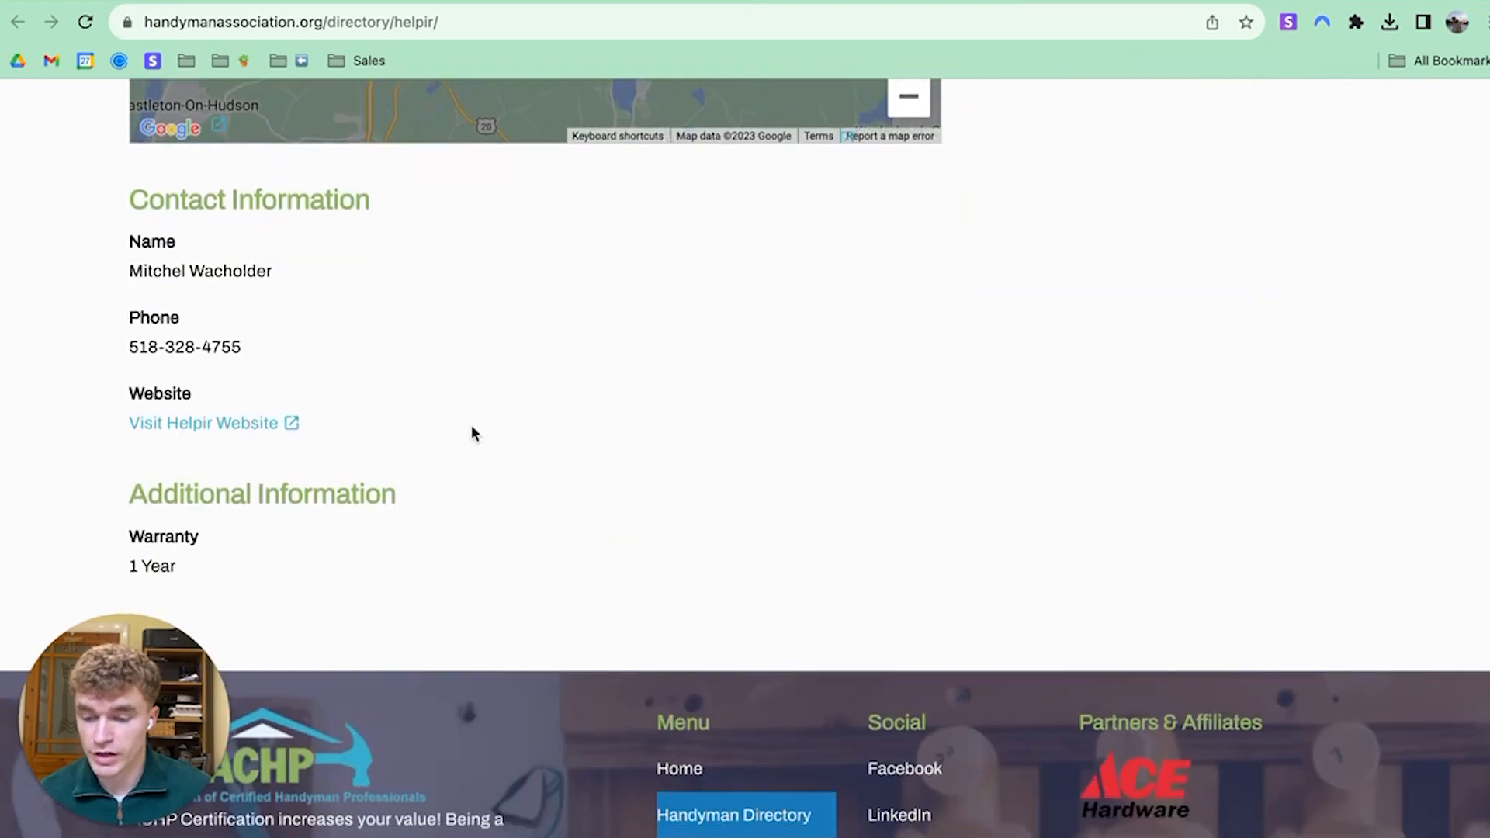
{"action": "left_click_drag", "start_coordinate": [317, 302], "coordinate": [127, 271]}
{"action": "left_click", "coordinate": [302, 293]}
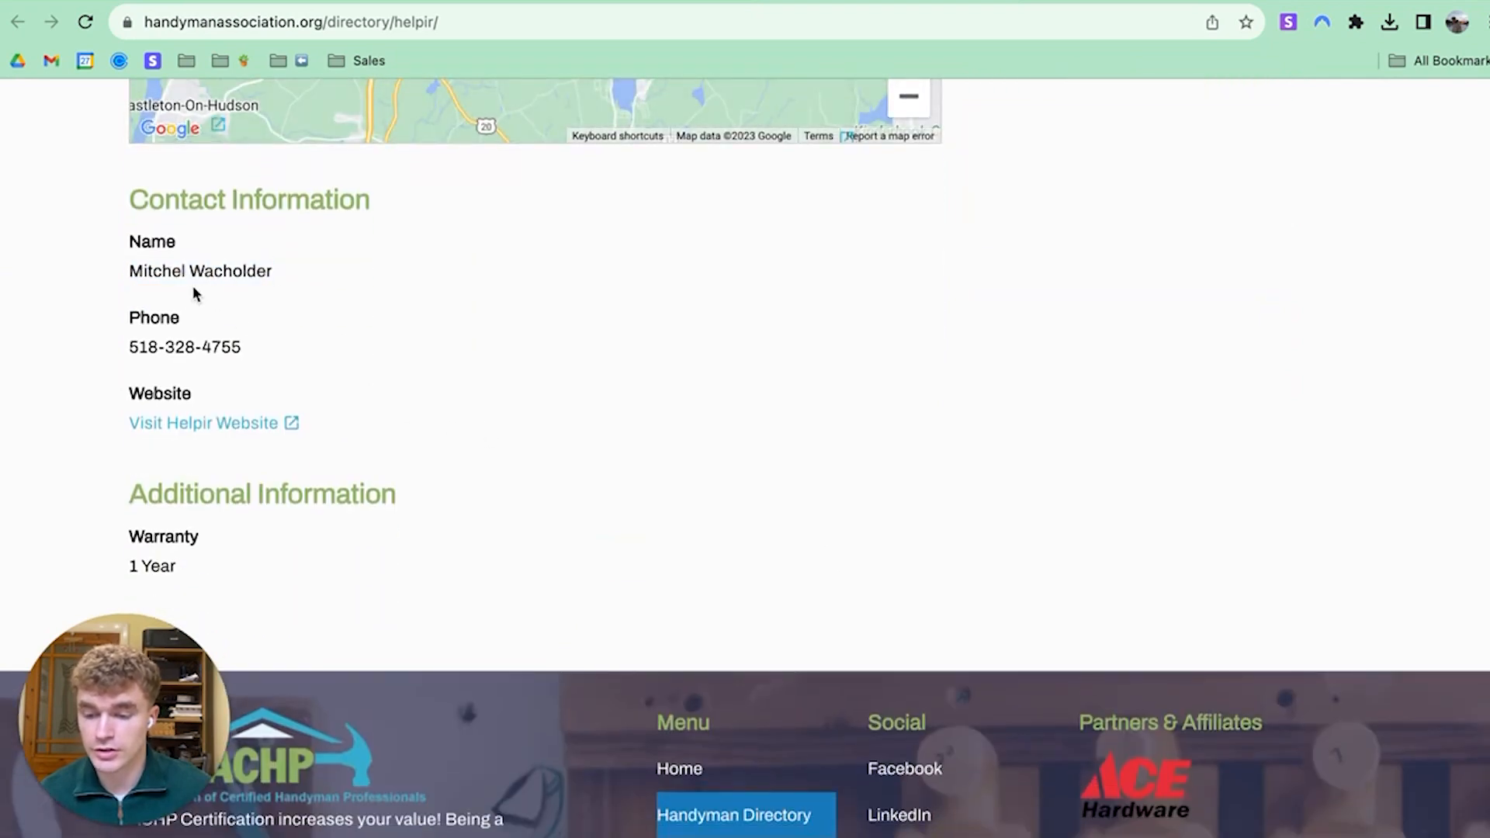
{"action": "left_click", "coordinate": [565, 0]}
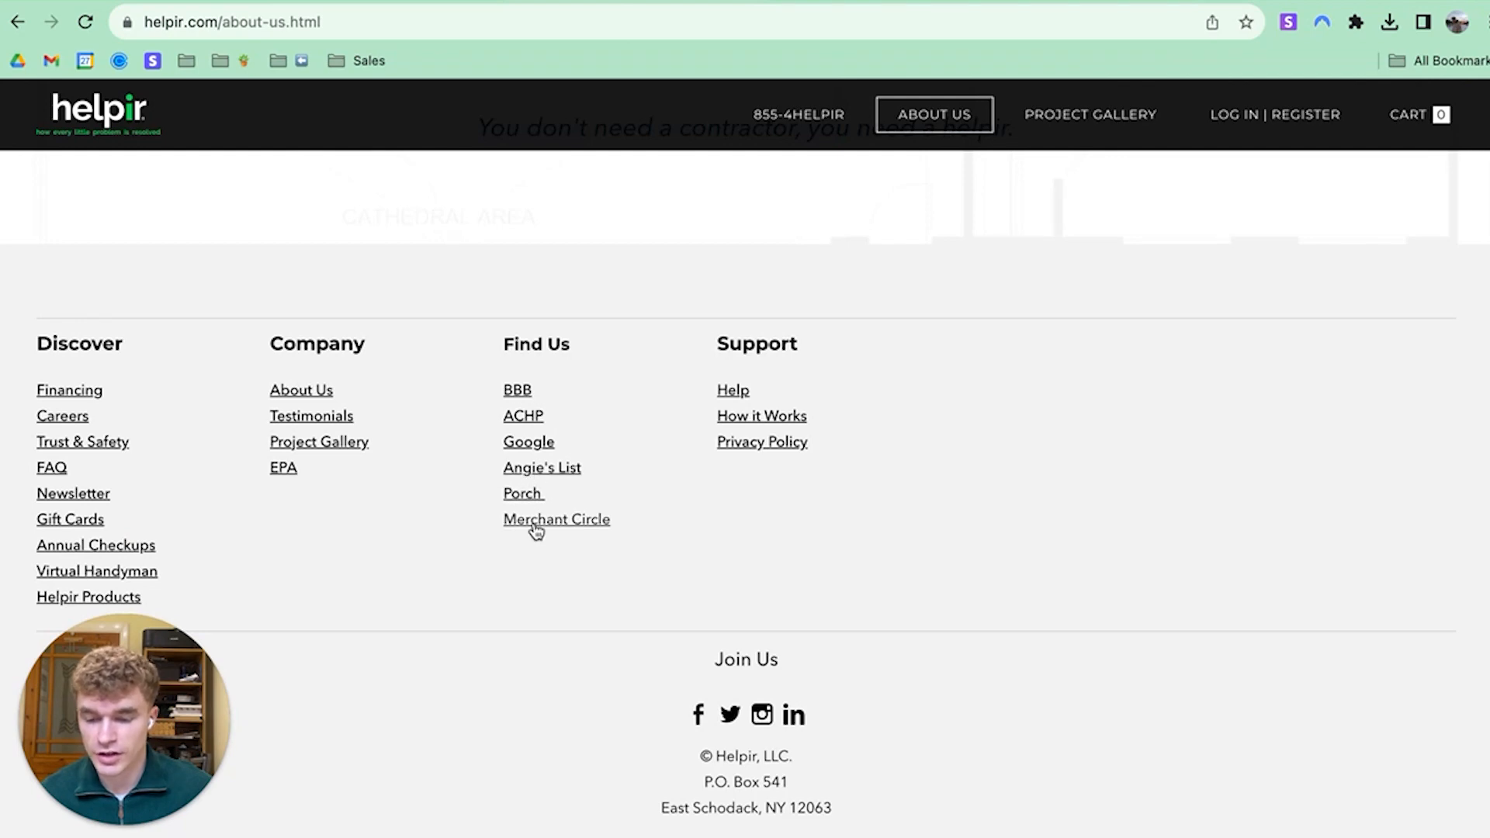
Check Helpir's LinkedIn About page (2–10 employees, founded 2015) at 100% zoom, then return to the website
{"action": "left_click", "coordinate": [793, 718]}
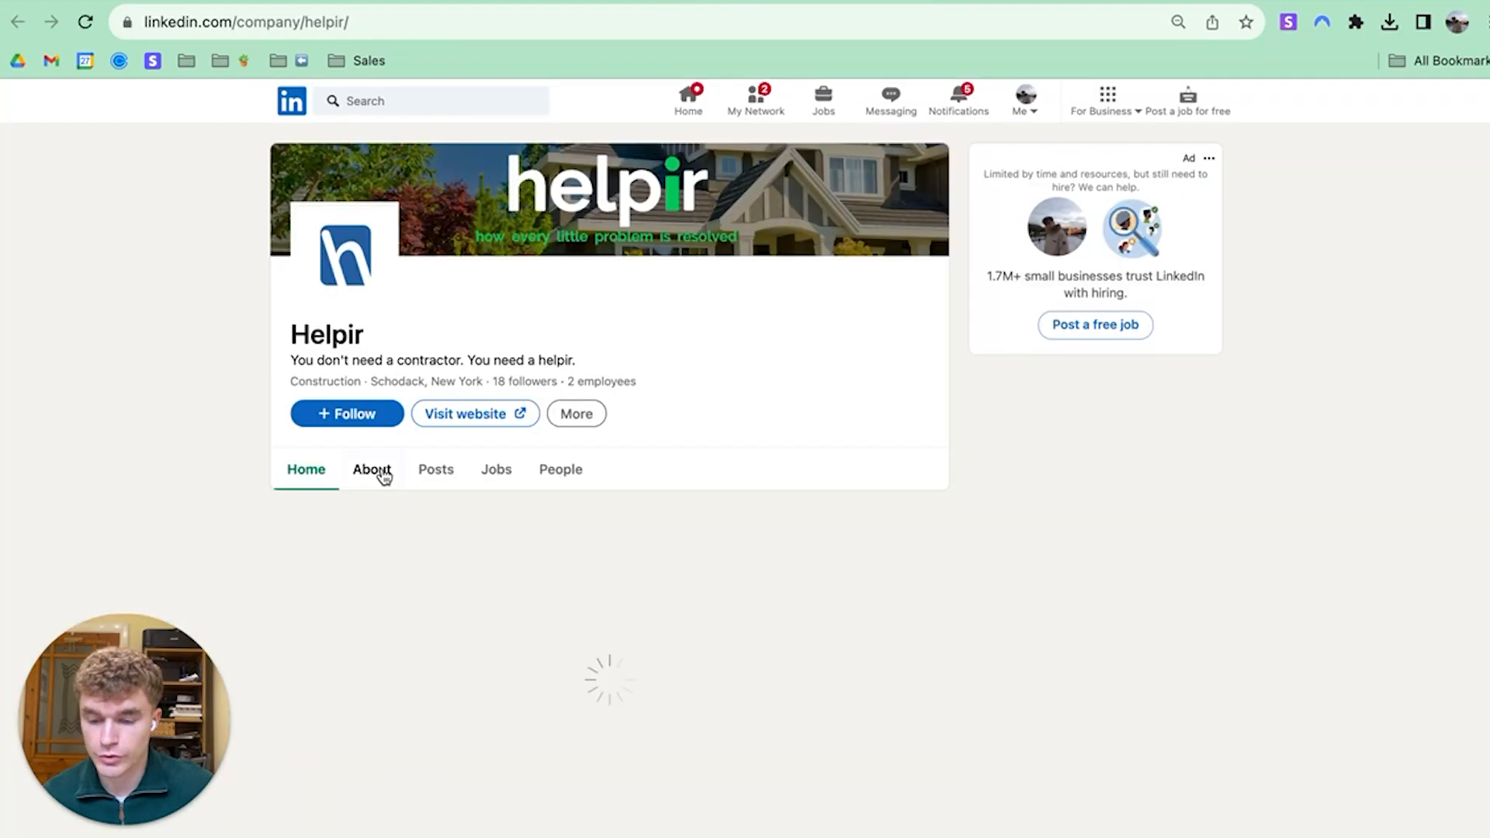
{"action": "left_click", "coordinate": [383, 476]}
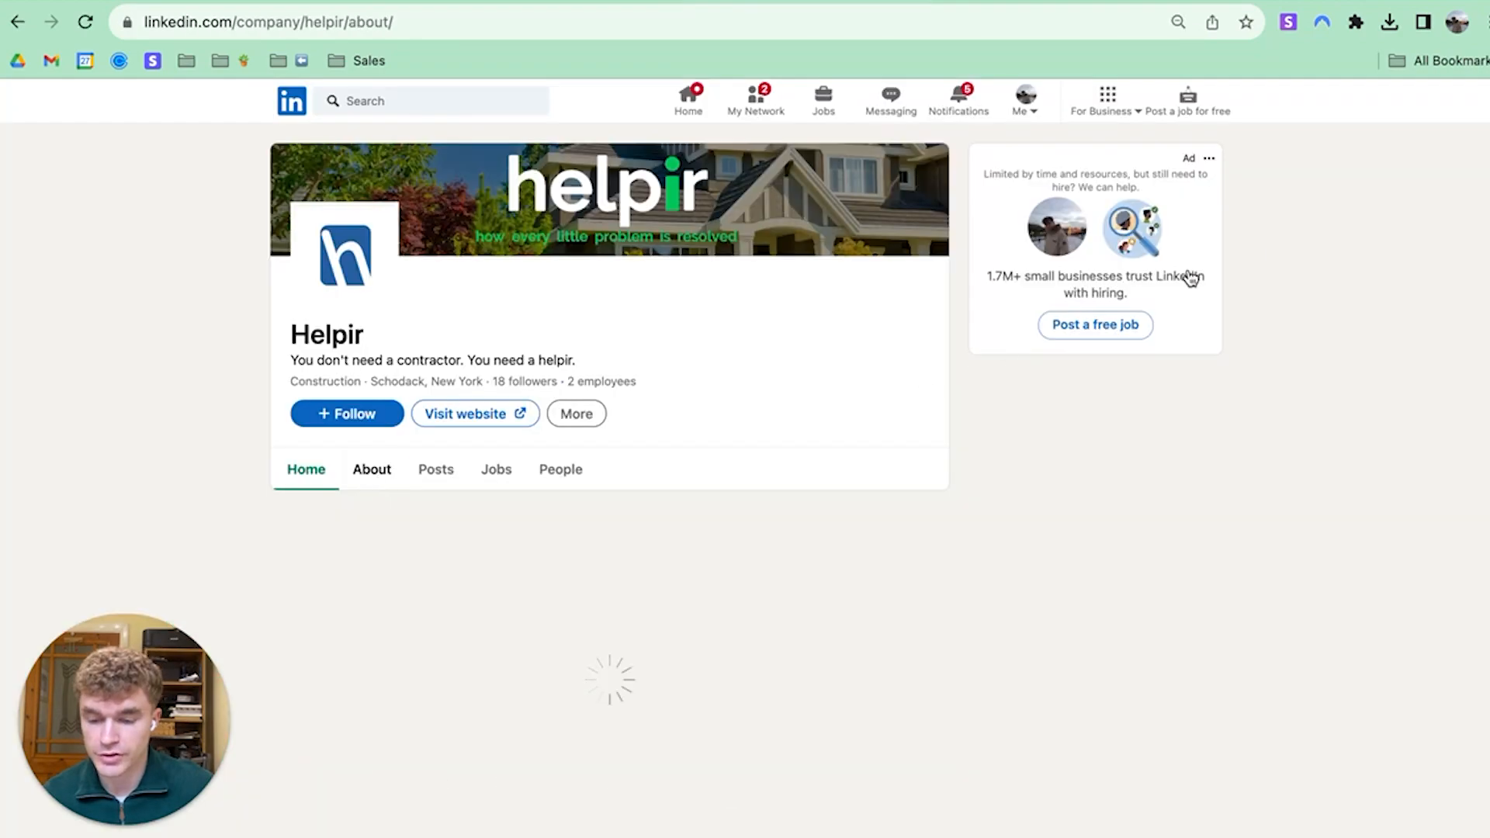
{"action": "left_click", "coordinate": [1484, 22]}
{"action": "left_click", "coordinate": [1427, 310]}
{"action": "scroll", "coordinate": [337, 458], "scroll_direction": "down", "scroll_amount": 10}
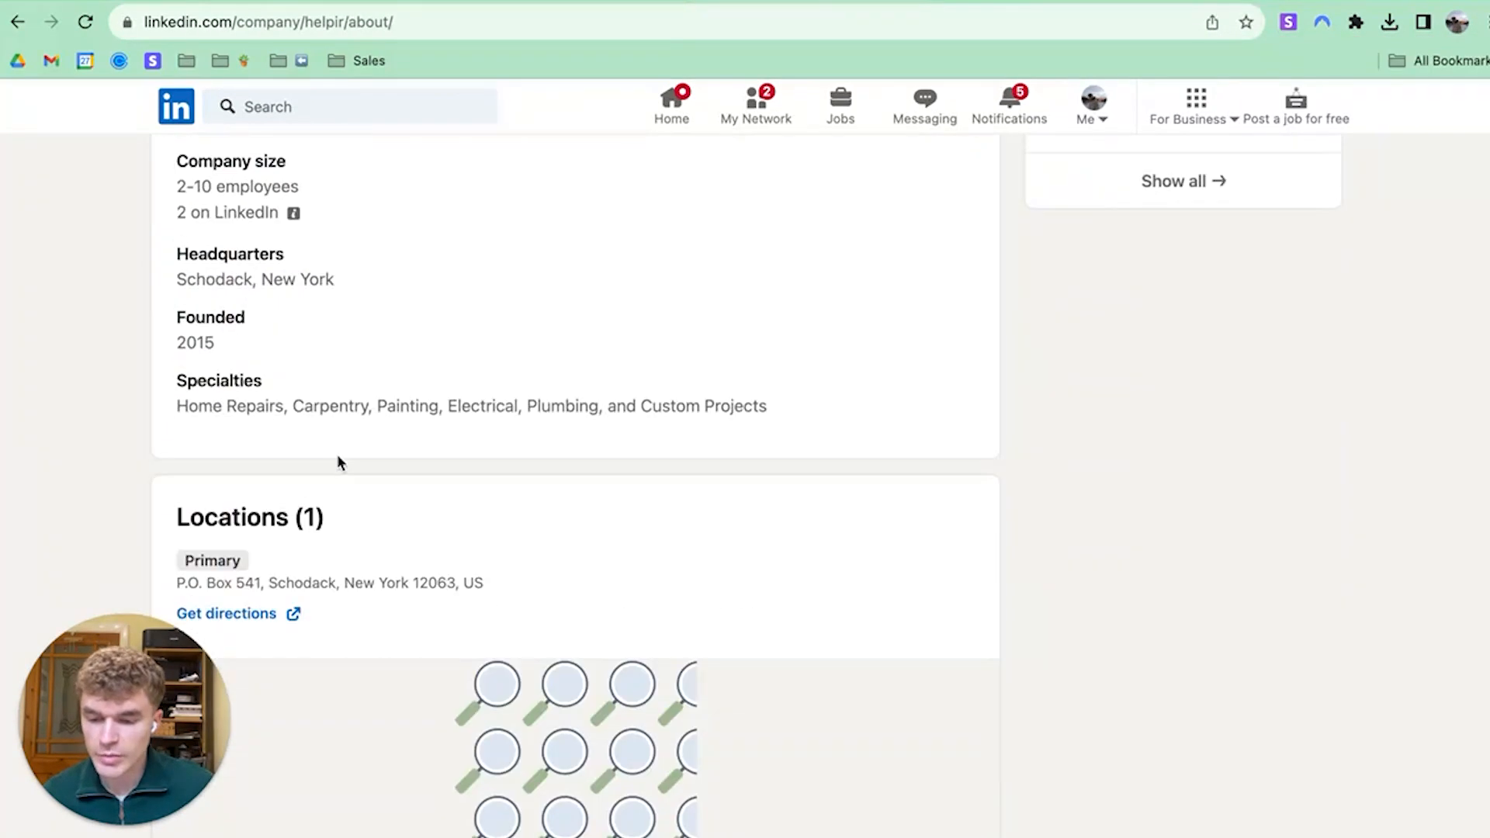
{"action": "scroll", "coordinate": [319, 523], "scroll_direction": "up", "scroll_amount": 10}
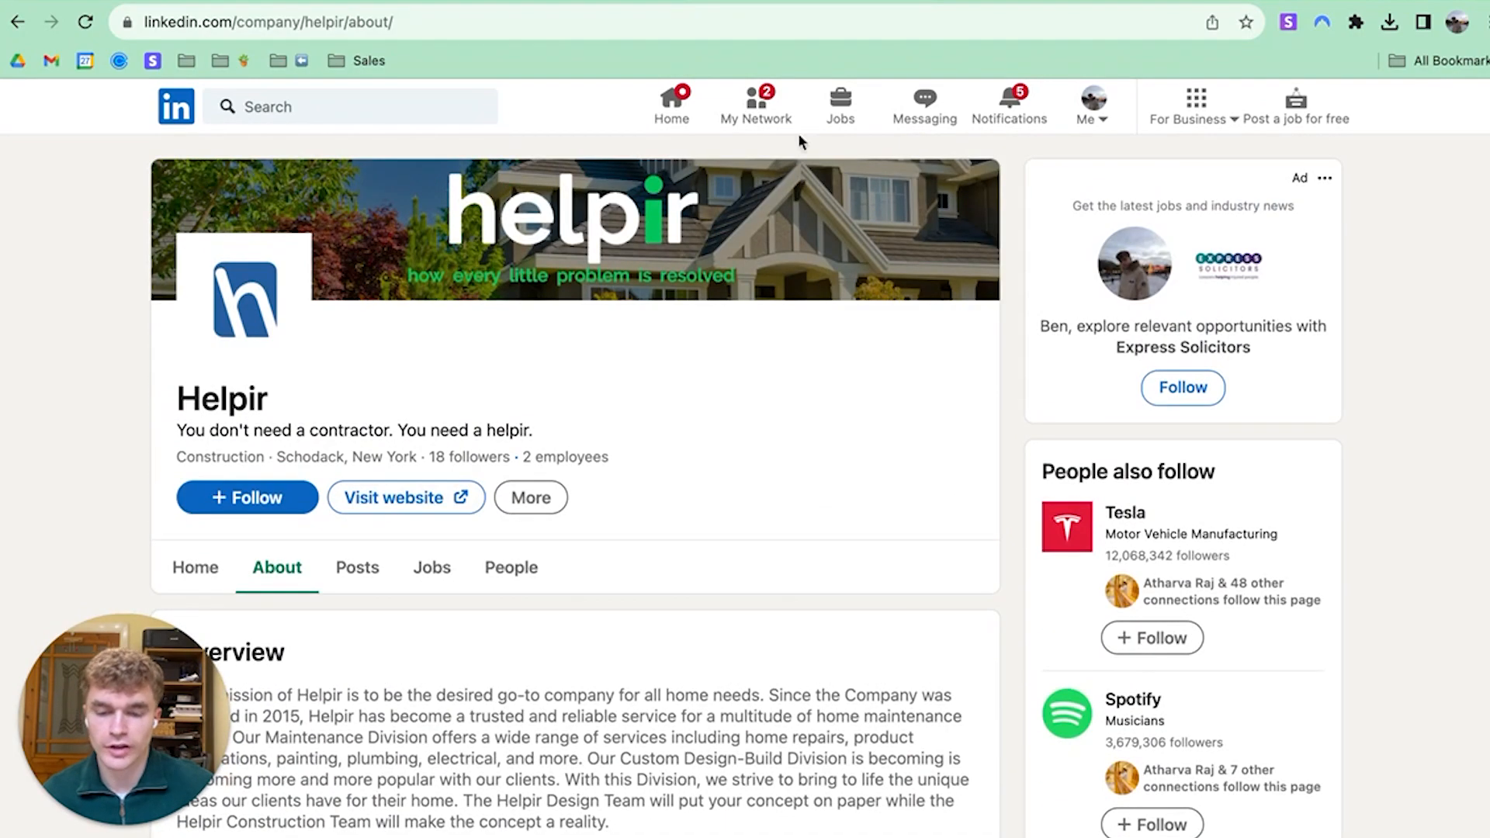
{"action": "left_click", "coordinate": [738, 4]}
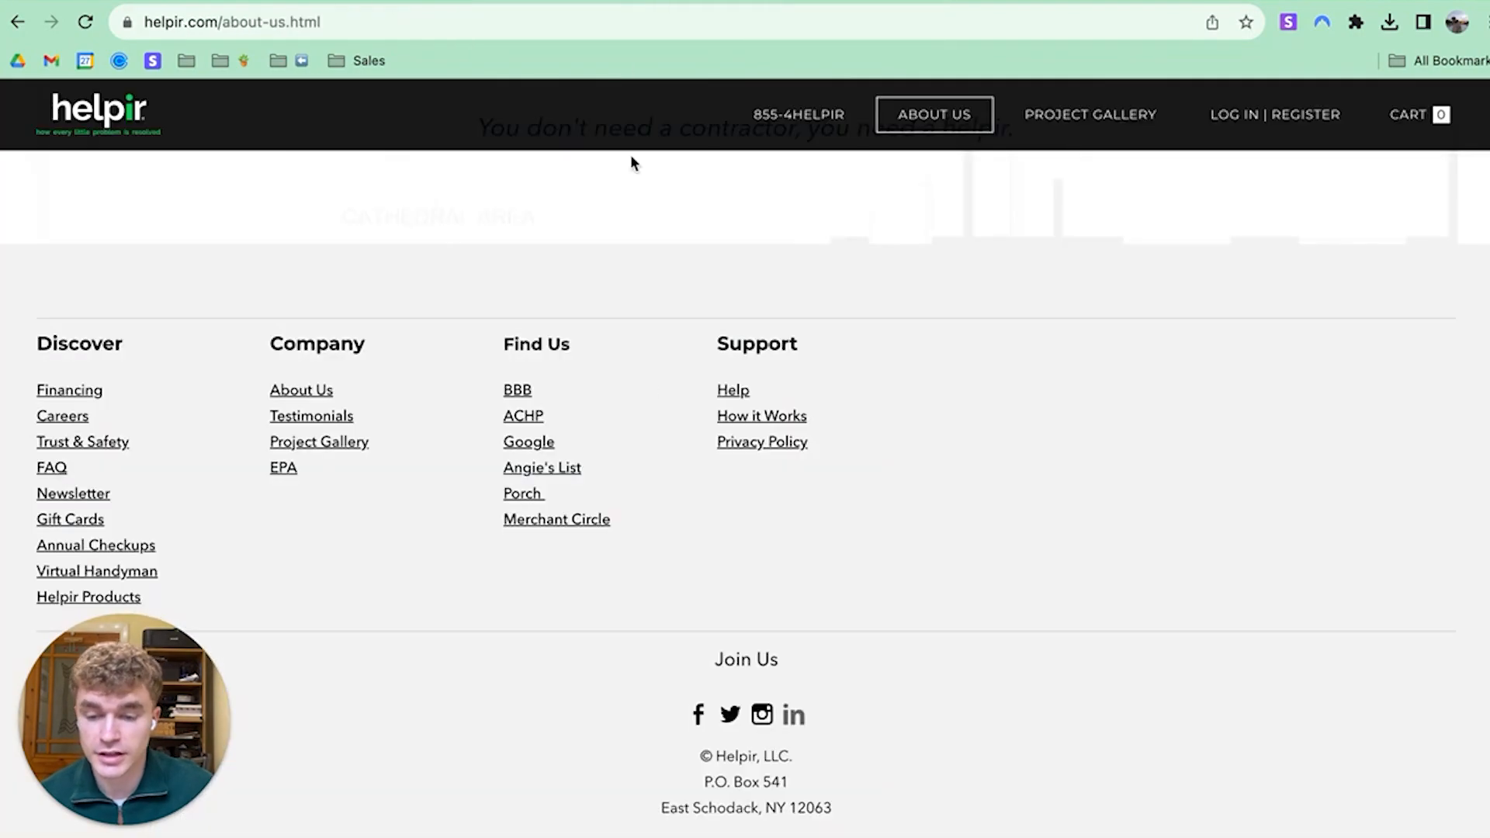
{"action": "scroll", "coordinate": [705, 496], "scroll_direction": "up", "scroll_amount": 3}
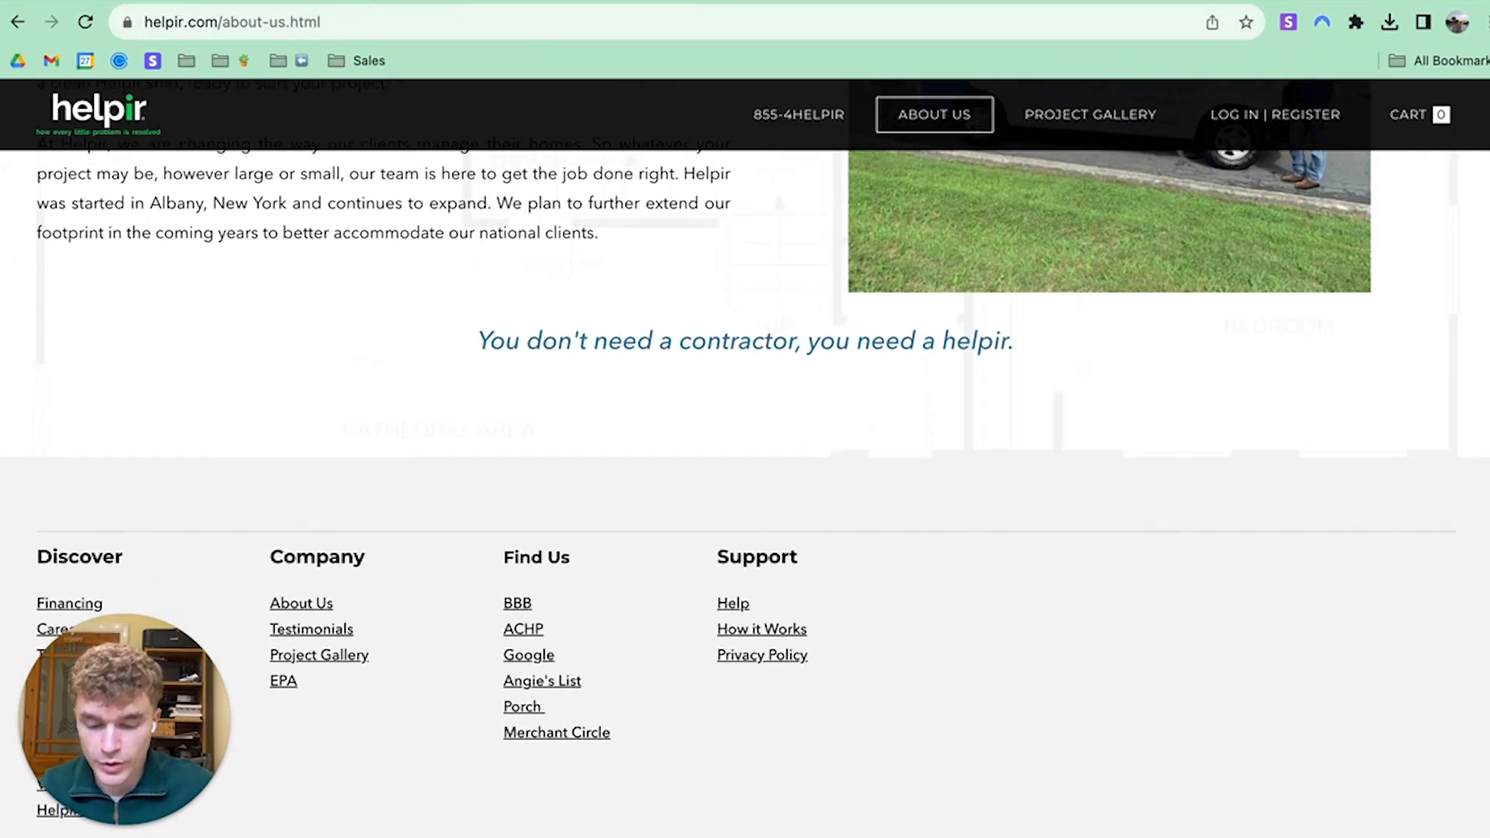
Run an exact-match Google search for "helpir.com" in a new tab
{"action": "key", "text": "super+t"}
{"action": "type", "text": "\"helpir"}
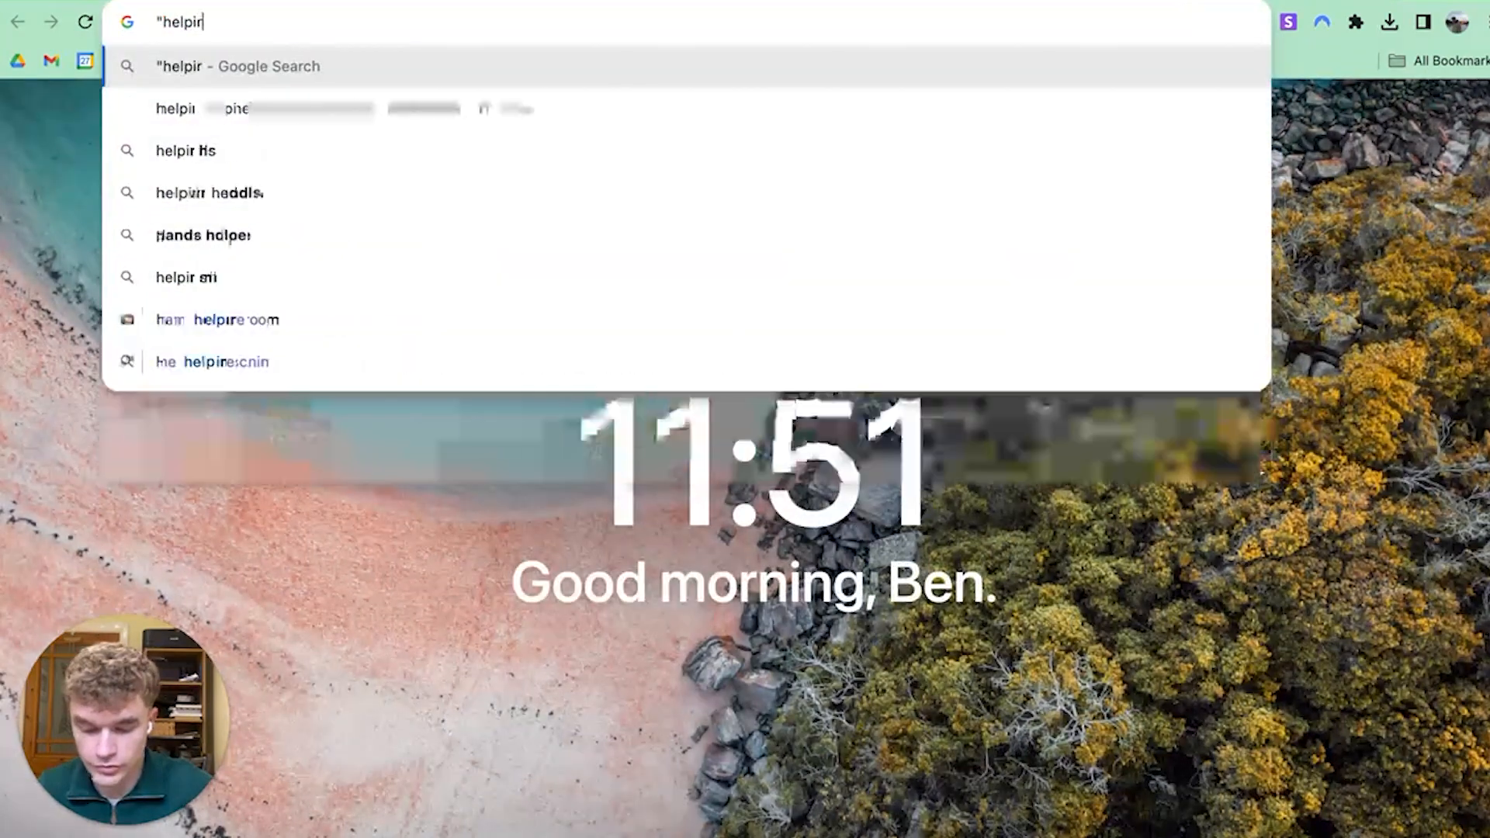
{"action": "type", "text": ".com"}
{"action": "type", "text": "\""}
{"action": "key", "text": "Return"}
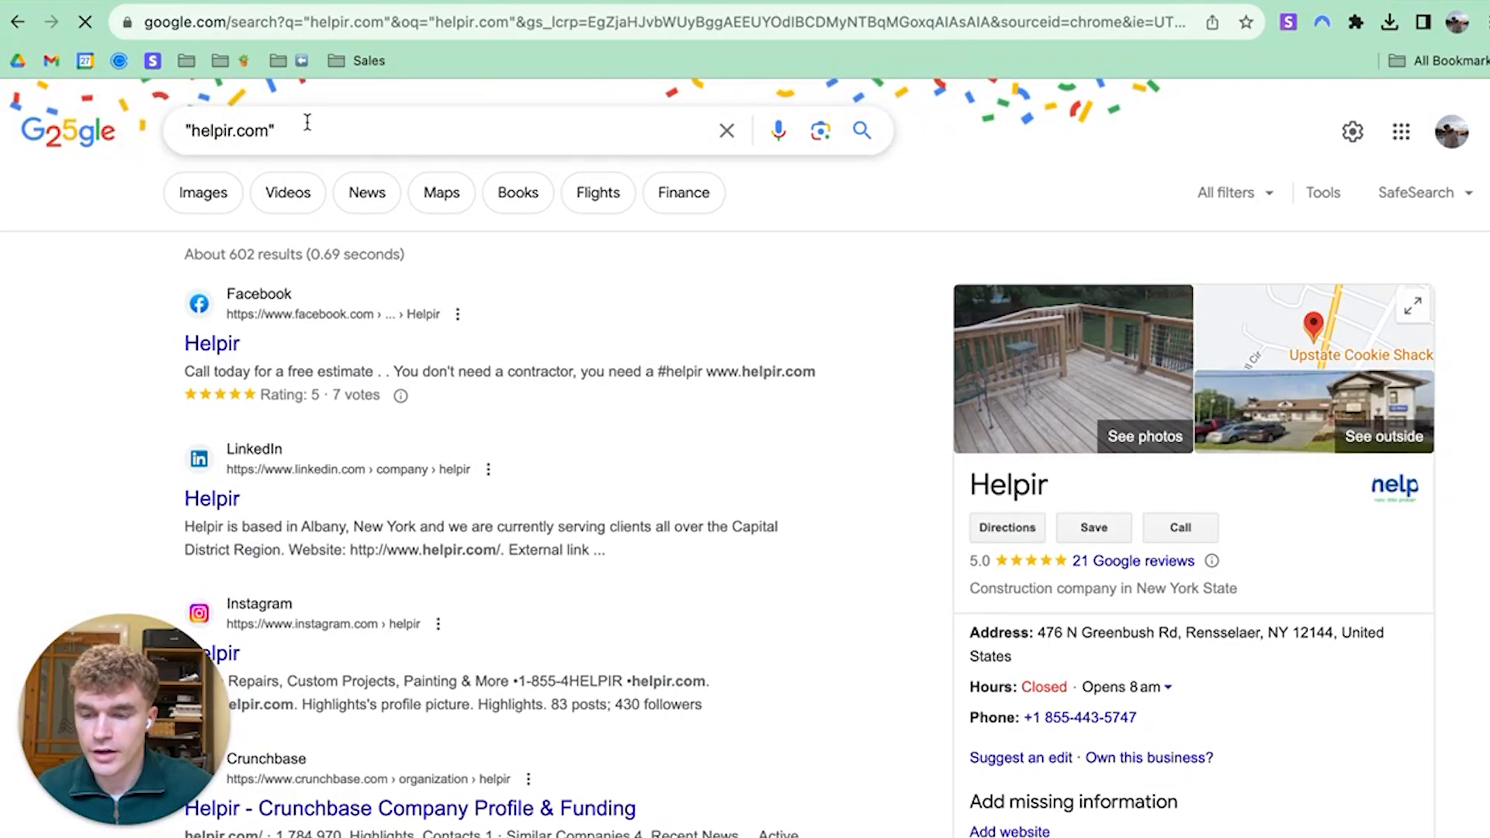
{"action": "left_click_drag", "start_coordinate": [304, 128], "coordinate": [170, 136]}
{"action": "left_click", "coordinate": [363, 138]}
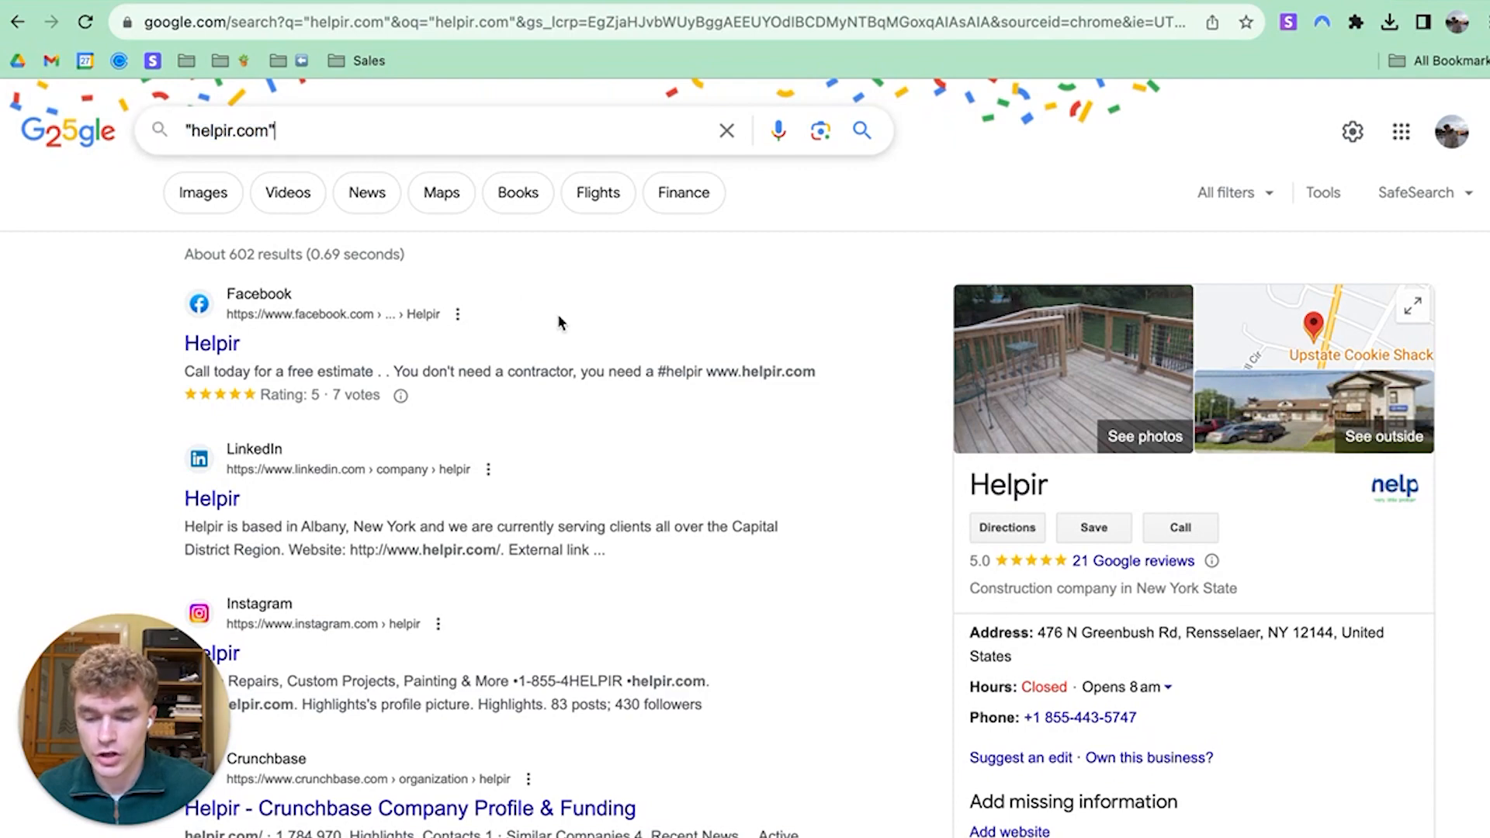
Browse the roughly 602 results, including Helpir's business panel and social pages
{"action": "scroll", "coordinate": [564, 319], "scroll_direction": "down", "scroll_amount": 5}
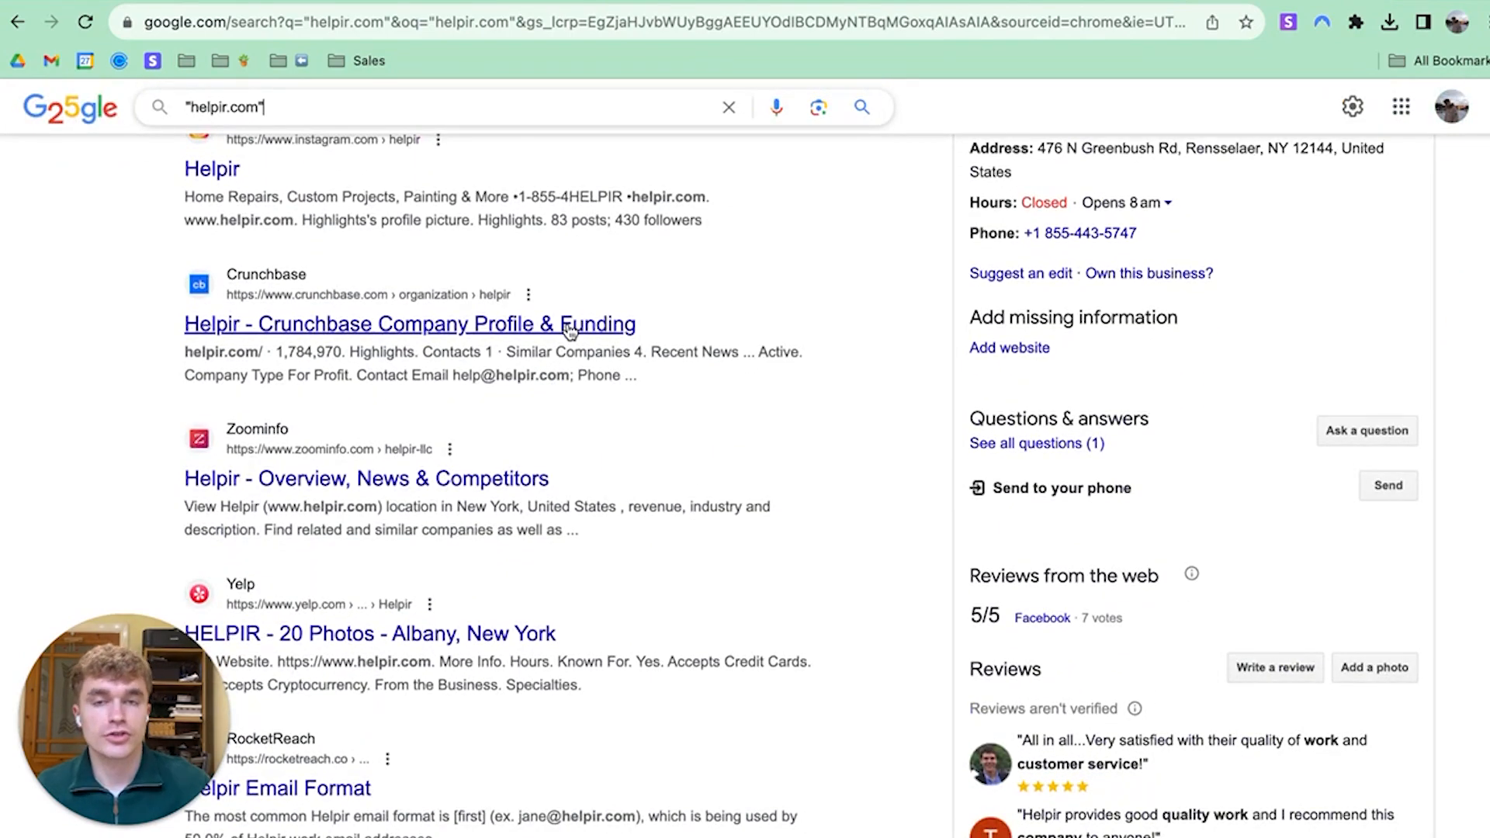
{"action": "scroll", "coordinate": [543, 330], "scroll_direction": "up", "scroll_amount": 6}
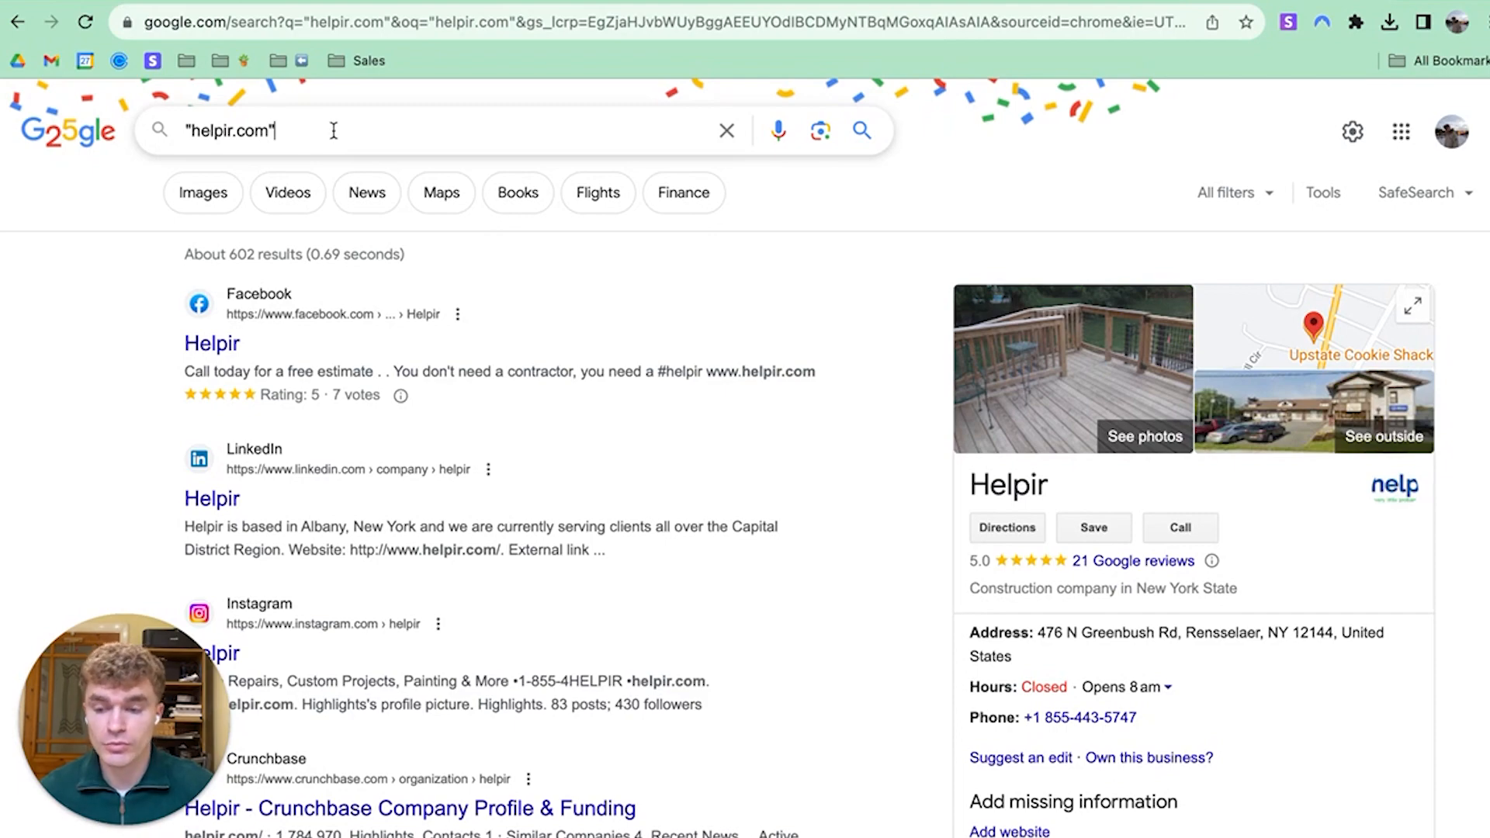
{"action": "double_click", "coordinate": [255, 129]}
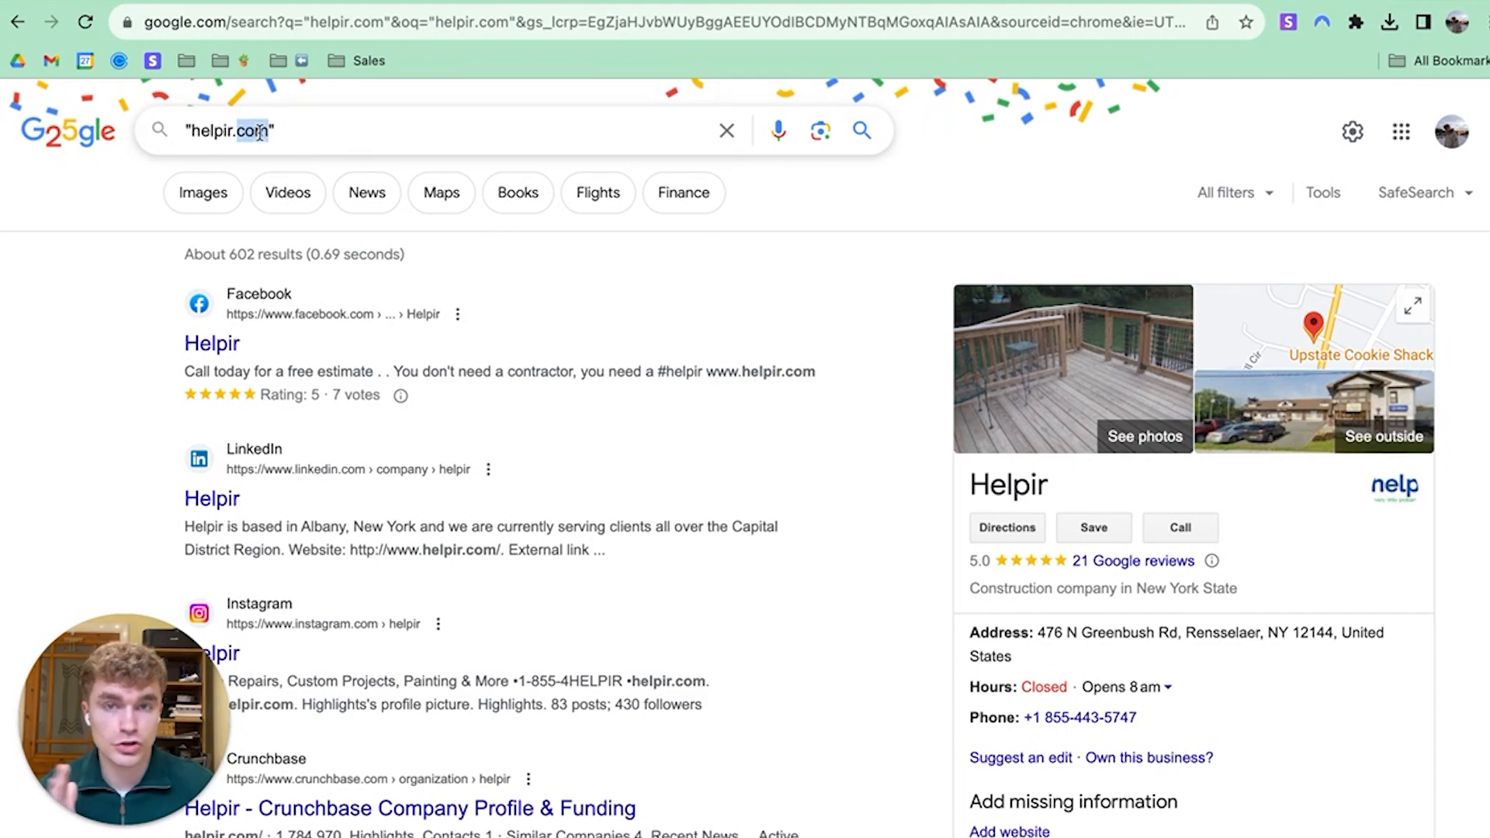
{"action": "scroll", "coordinate": [369, 203], "scroll_direction": "down", "scroll_amount": 15}
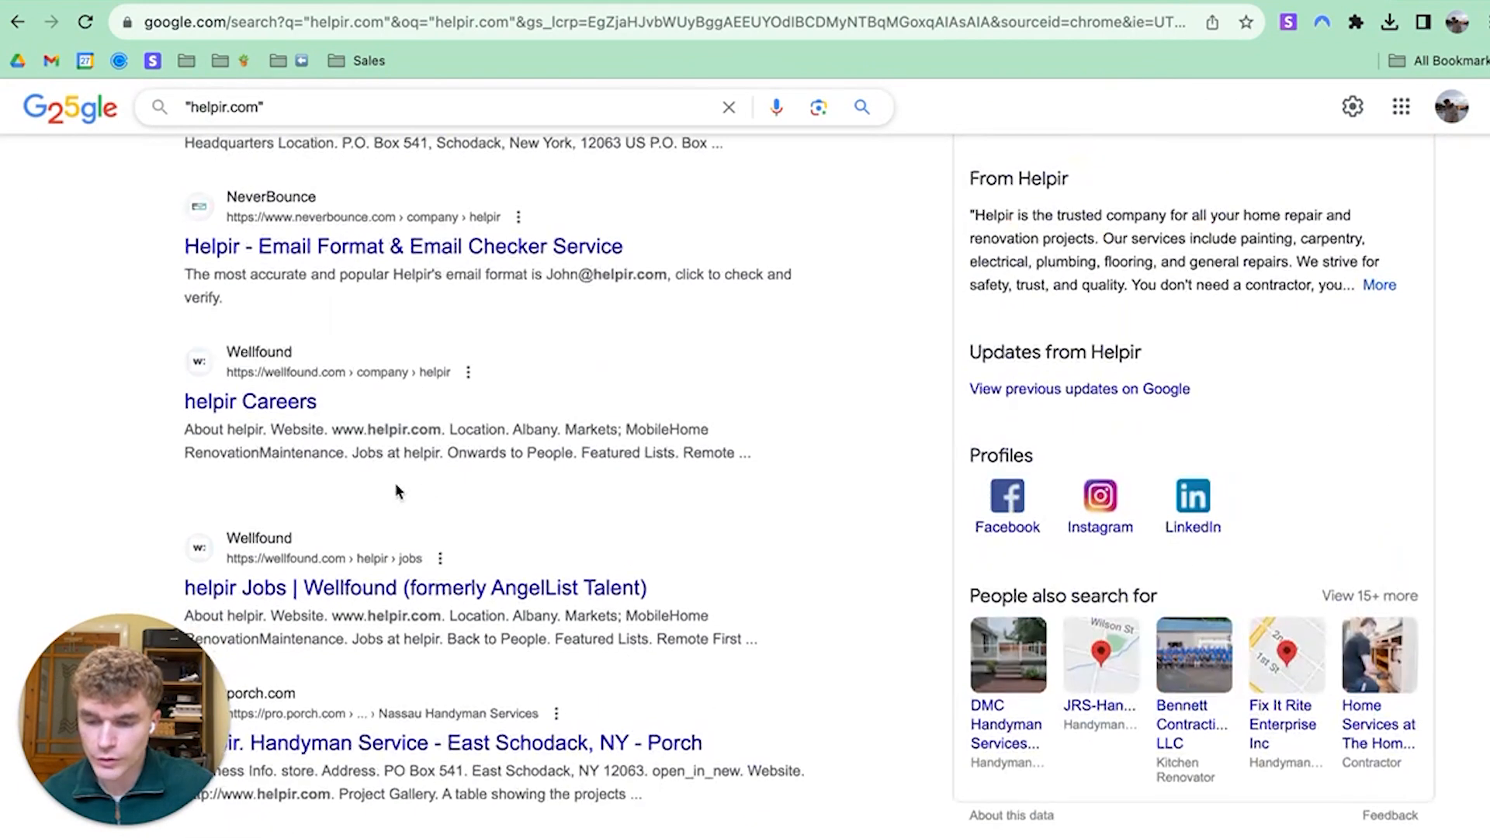
{"action": "scroll", "coordinate": [361, 318], "scroll_direction": "down", "scroll_amount": 6}
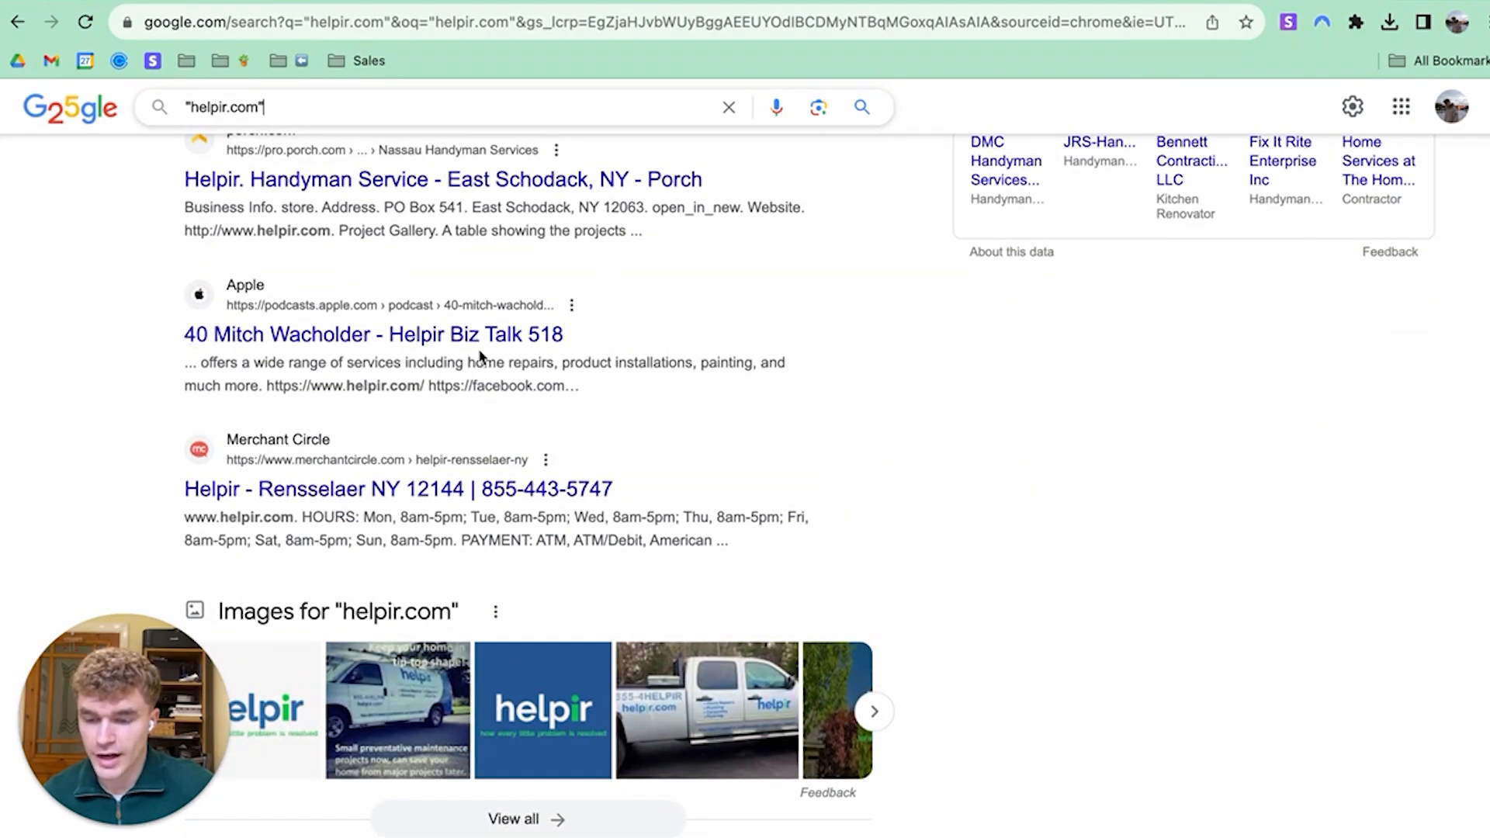
{"action": "scroll", "coordinate": [395, 343], "scroll_direction": "down", "scroll_amount": 12}
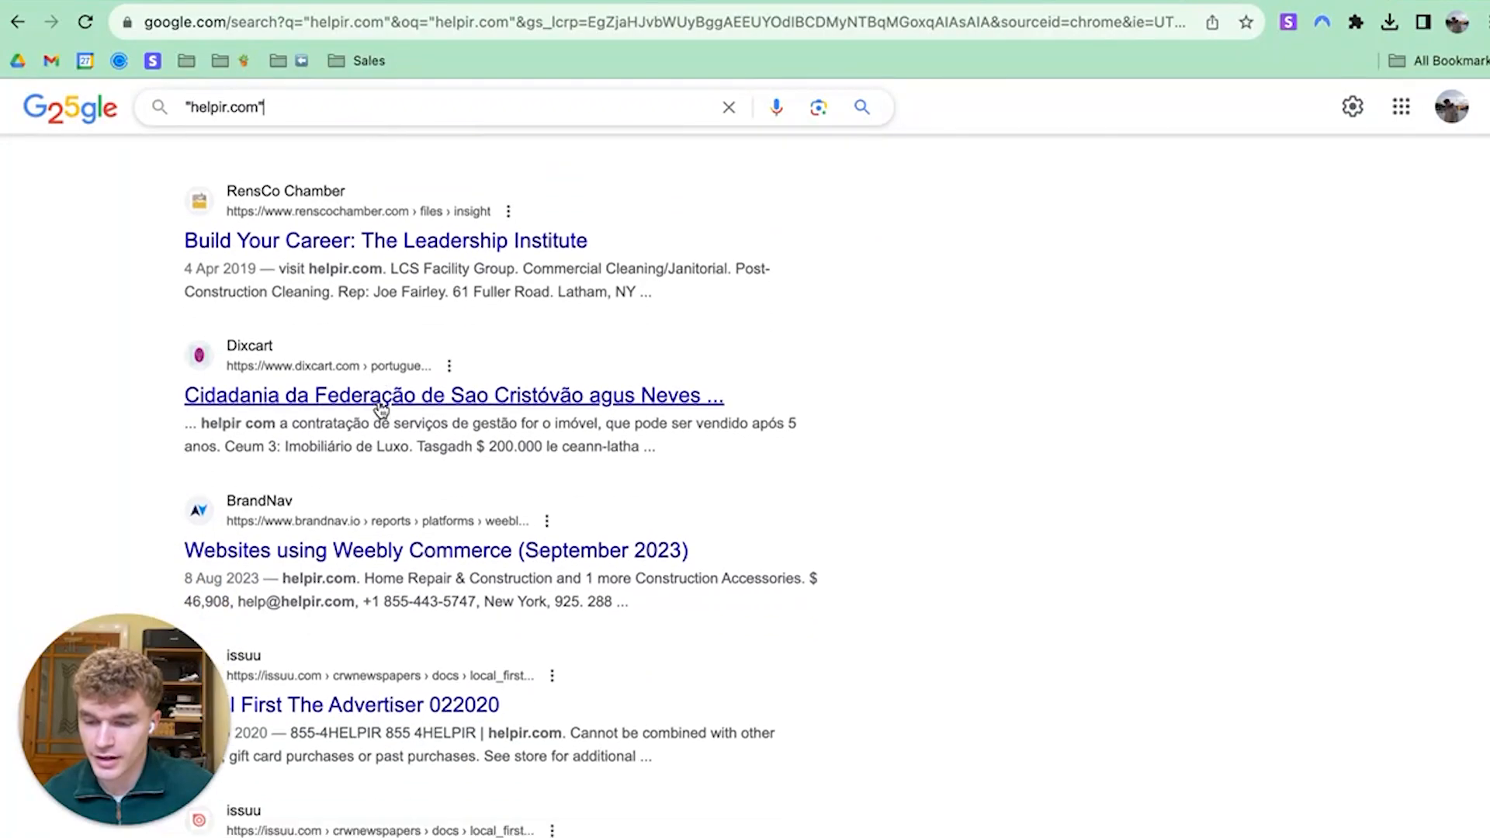
{"action": "scroll", "coordinate": [376, 489], "scroll_direction": "down", "scroll_amount": 5}
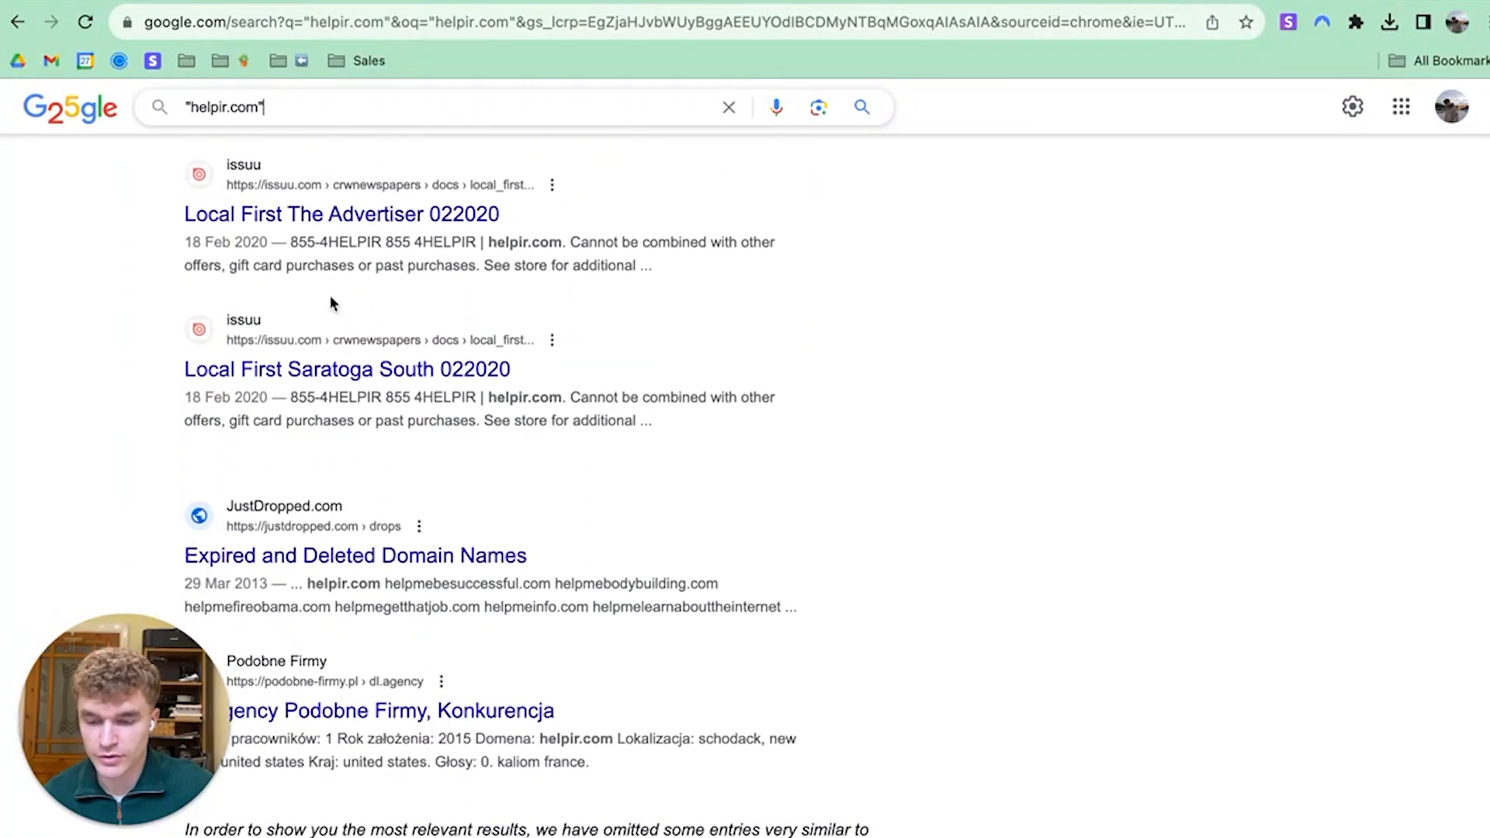
{"action": "scroll", "coordinate": [455, 355], "scroll_direction": "up", "scroll_amount": 20}
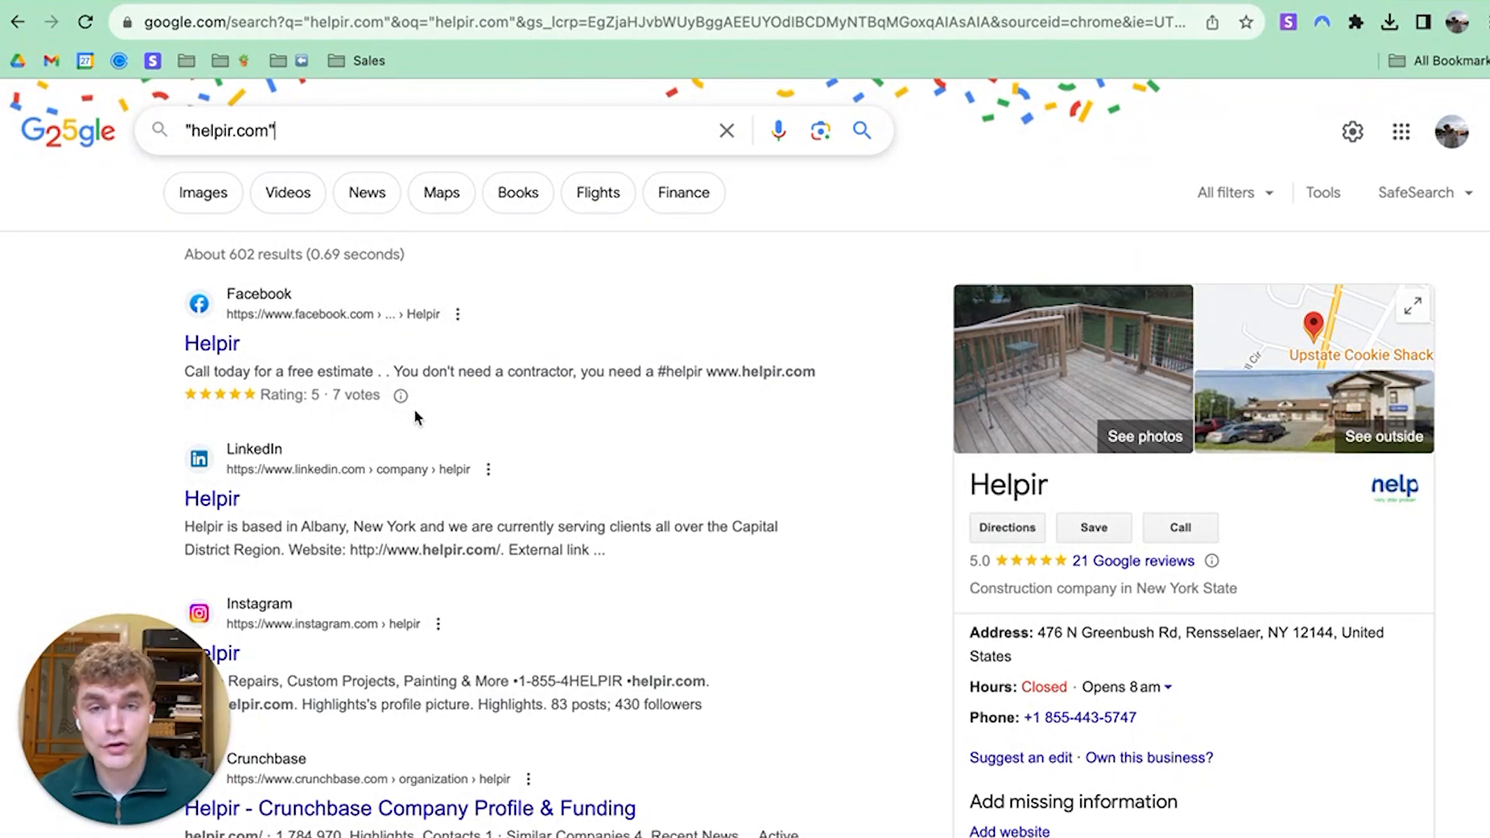
Open Helpir's 21 Google reviews and expand the first two reviews' full text
{"action": "left_click", "coordinate": [1120, 562]}
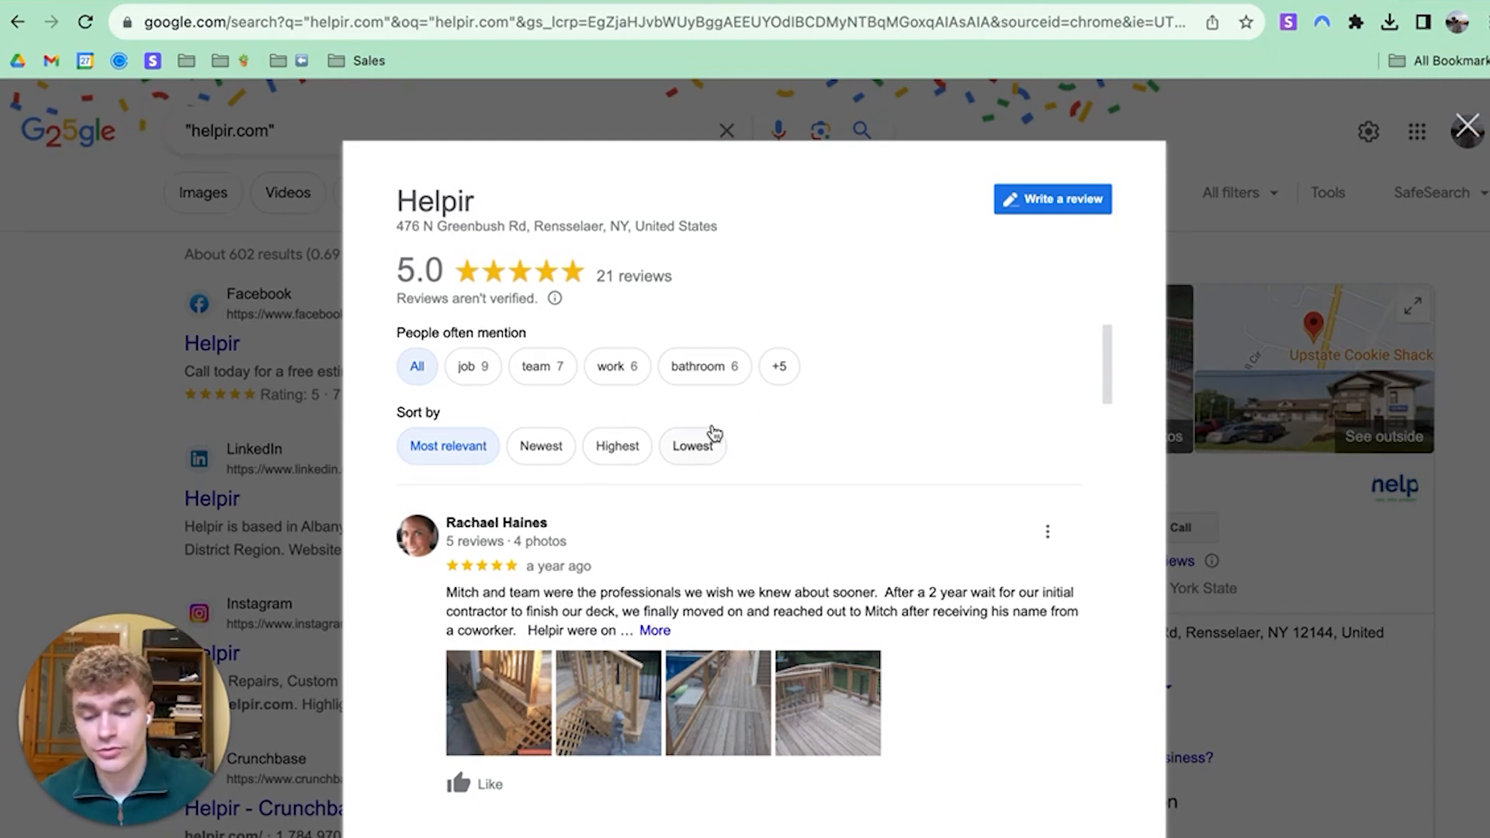
{"action": "scroll", "coordinate": [709, 432], "scroll_direction": "down", "scroll_amount": 3}
{"action": "left_click", "coordinate": [655, 429]}
{"action": "left_click_drag", "start_coordinate": [449, 393], "coordinate": [543, 393]}
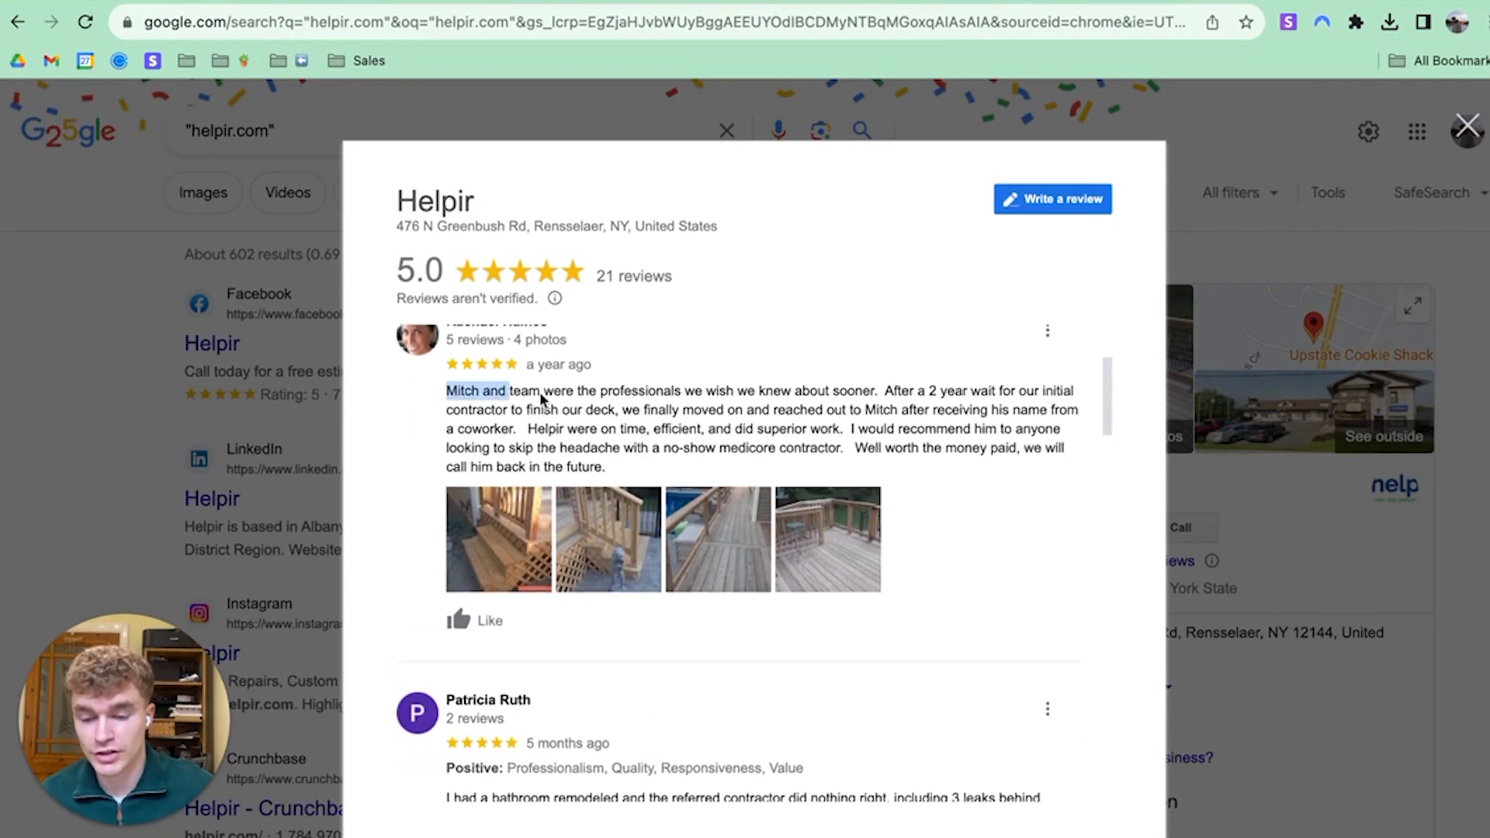
{"action": "left_click", "coordinate": [547, 394]}
{"action": "scroll", "coordinate": [648, 433], "scroll_direction": "down", "scroll_amount": 5}
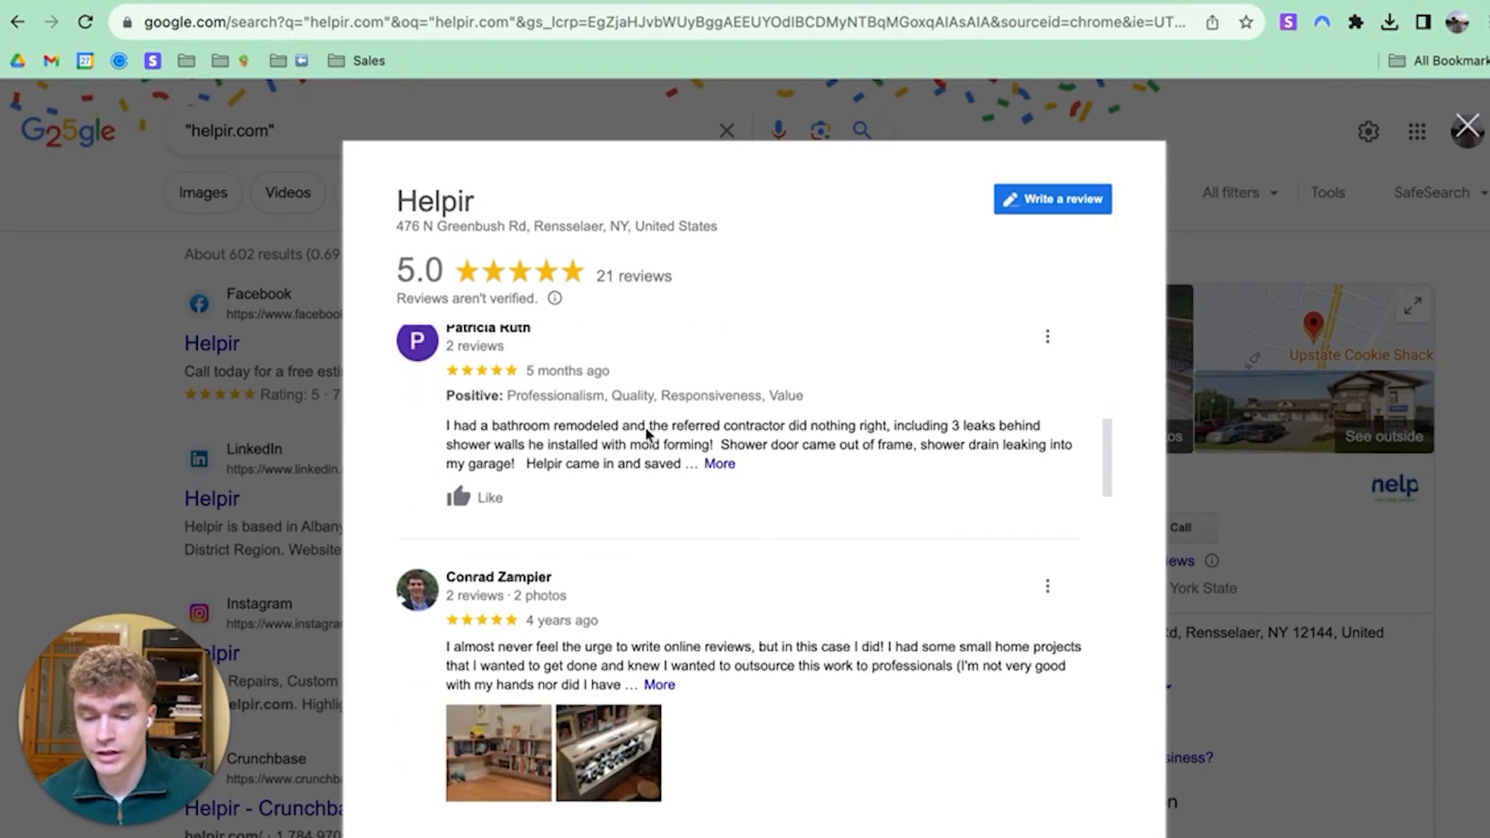
{"action": "left_click", "coordinate": [719, 465]}
{"action": "scroll", "coordinate": [685, 424], "scroll_direction": "down", "scroll_amount": 5}
Search the reviews for the owner's first name, then return to the lead spreadsheet
{"action": "key", "text": "ctrl+f"}
{"action": "type", "text": "mitch"}
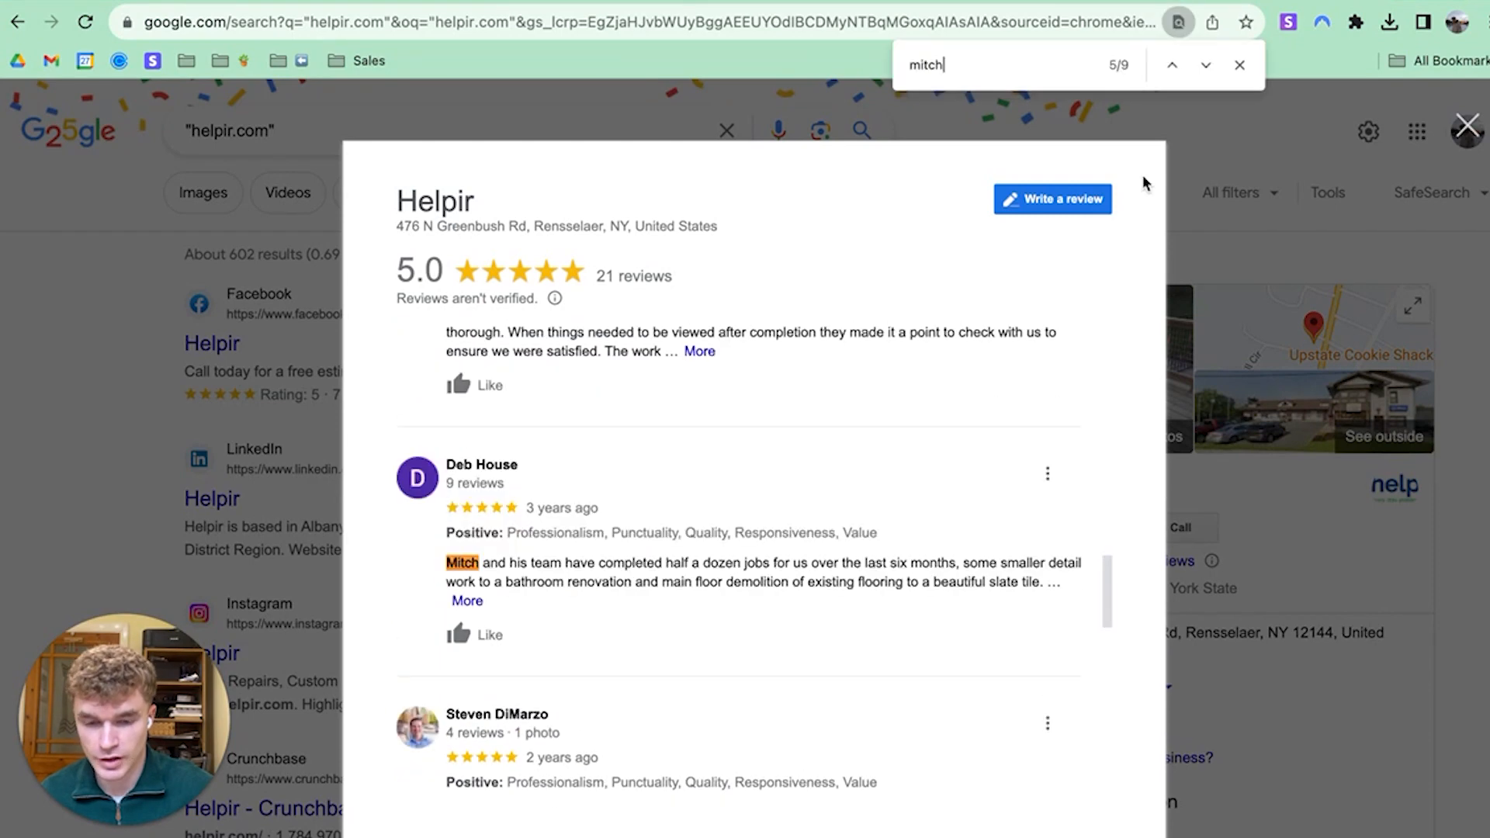
{"action": "left_click", "coordinate": [1205, 65]}
{"action": "scroll", "coordinate": [623, 596], "scroll_direction": "down", "scroll_amount": 2}
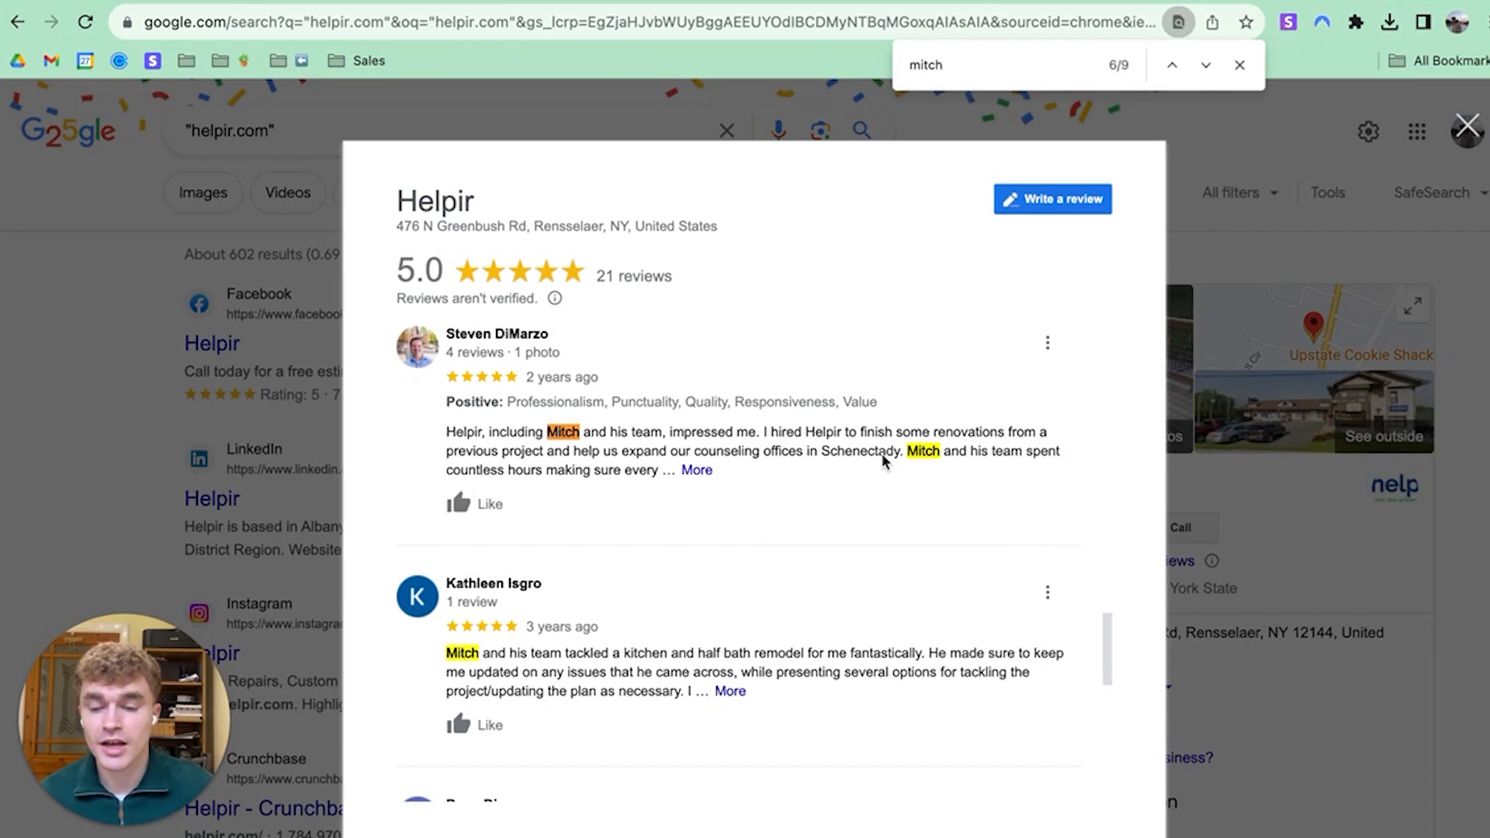
{"action": "scroll", "coordinate": [881, 453], "scroll_direction": "down", "scroll_amount": 10}
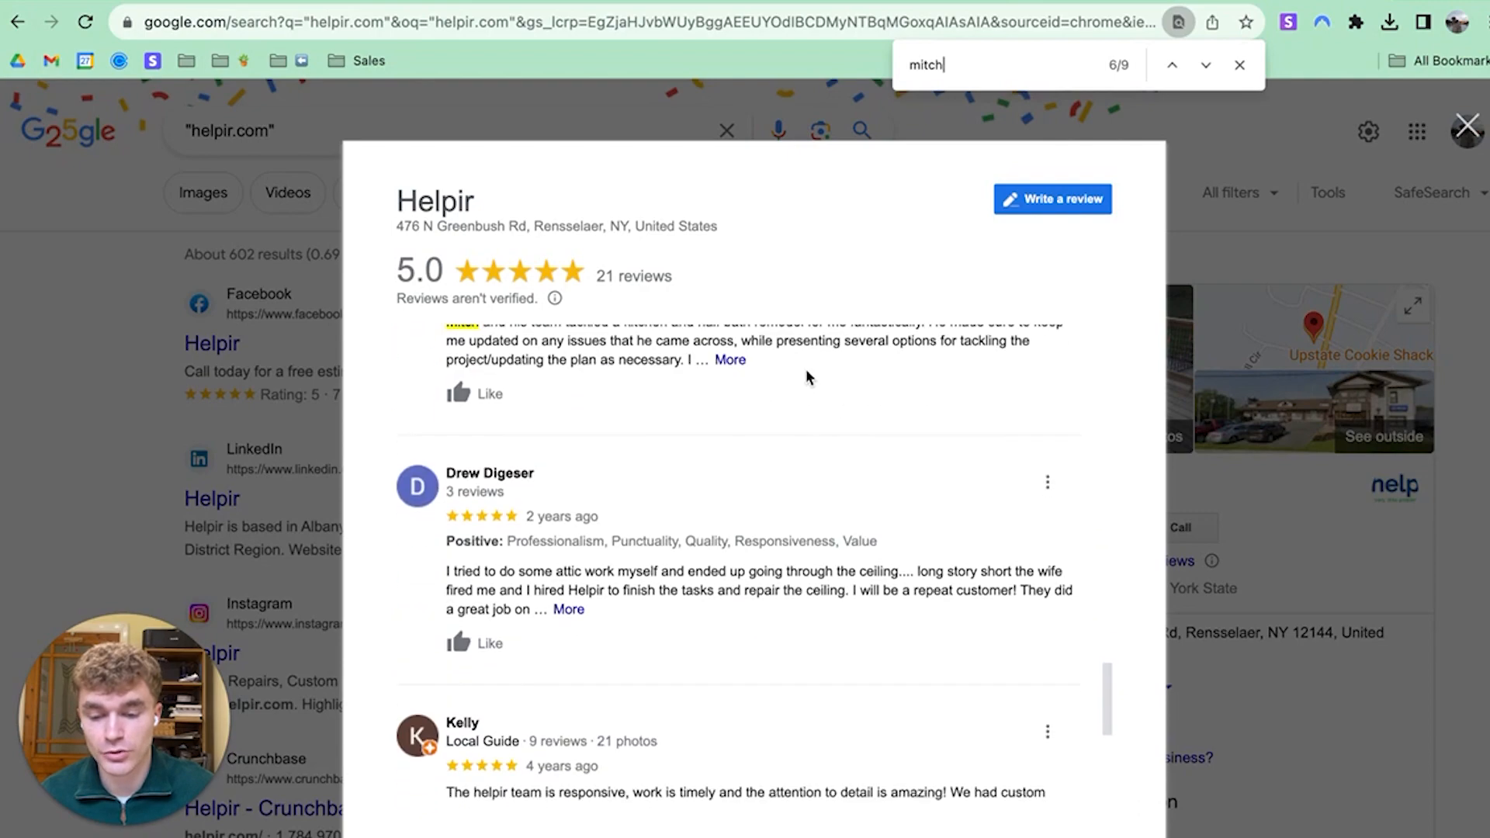
{"action": "scroll", "coordinate": [660, 603], "scroll_direction": "down", "scroll_amount": 15}
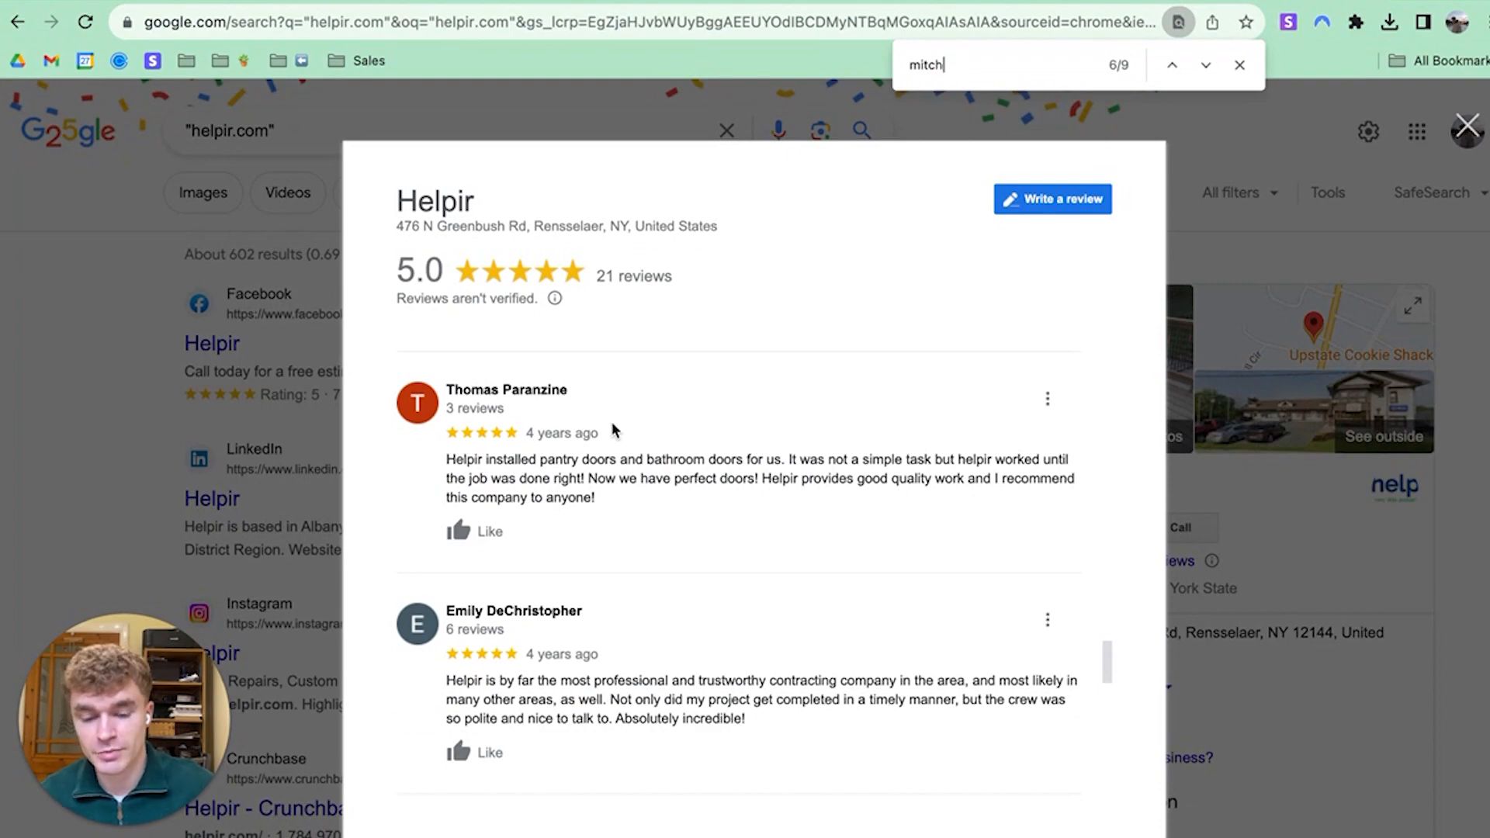
{"action": "scroll", "coordinate": [621, 450], "scroll_direction": "down", "scroll_amount": 5}
{"action": "scroll", "coordinate": [601, 512], "scroll_direction": "up", "scroll_amount": 10}
{"action": "scroll", "coordinate": [604, 515], "scroll_direction": "up", "scroll_amount": 10}
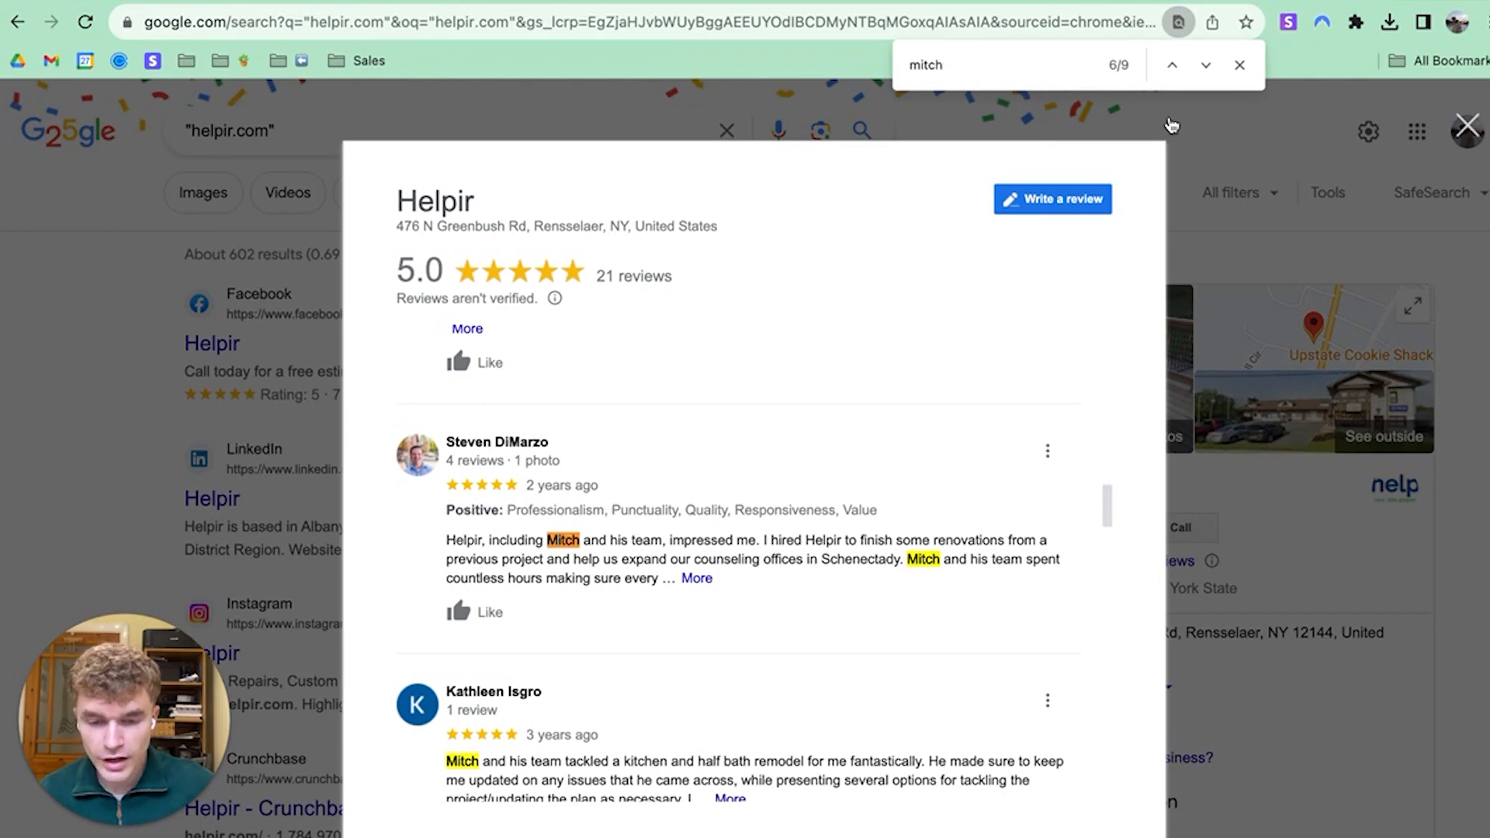
{"action": "left_click", "coordinate": [1239, 64]}
{"action": "left_click", "coordinate": [1467, 126]}
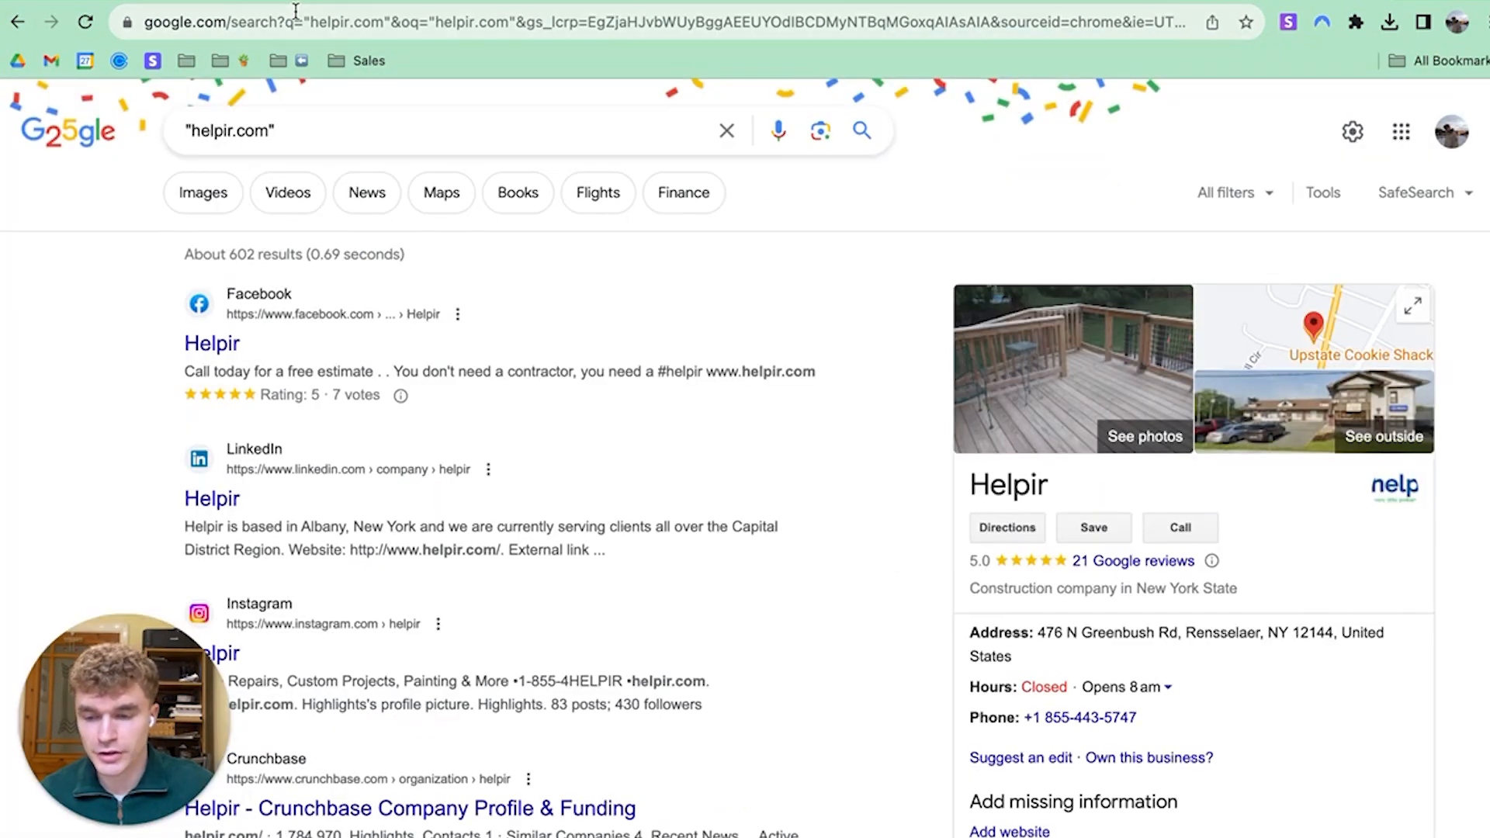
{"action": "left_click", "coordinate": [225, 2]}
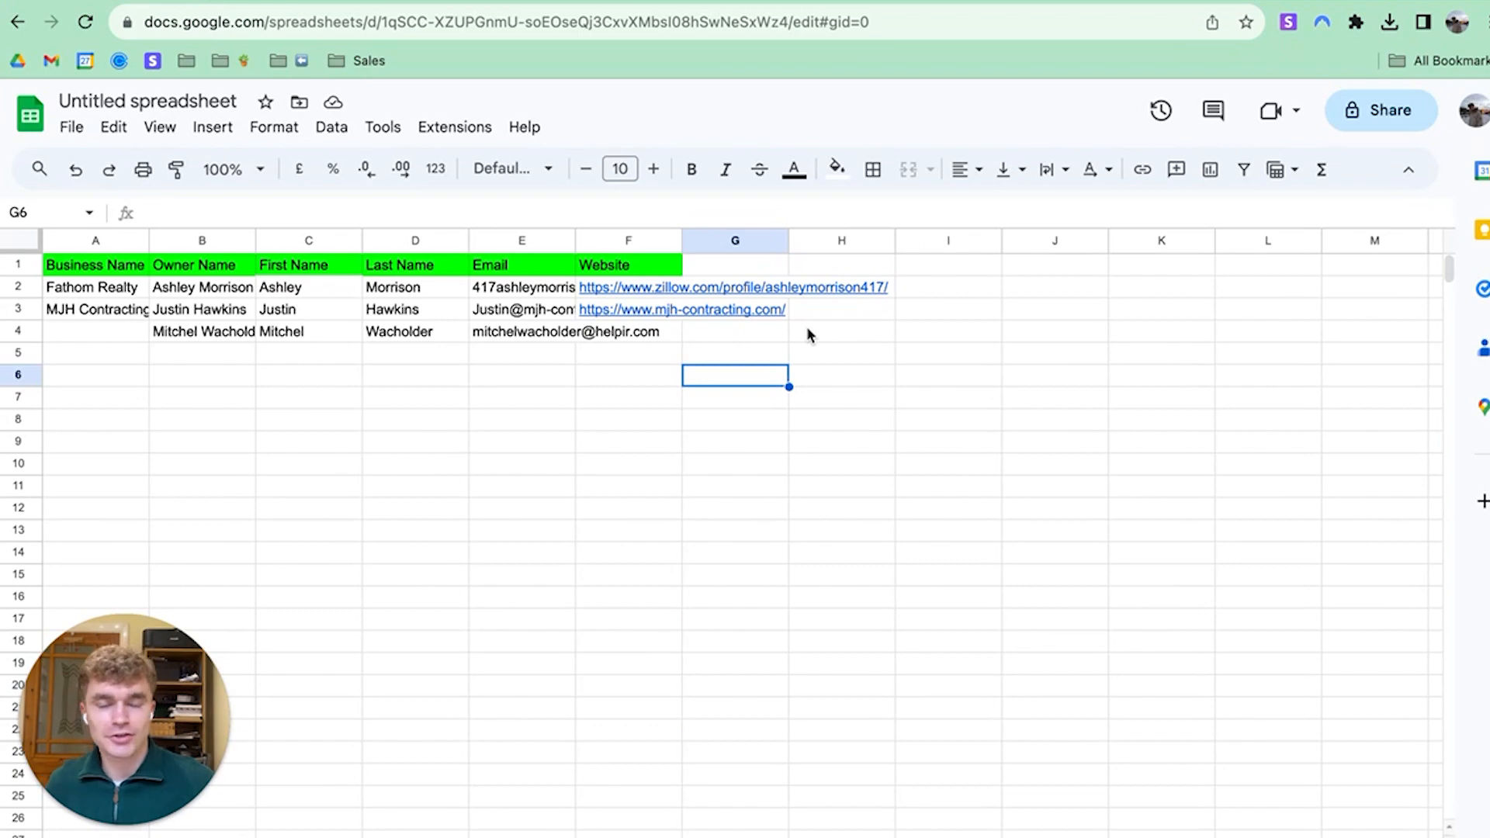